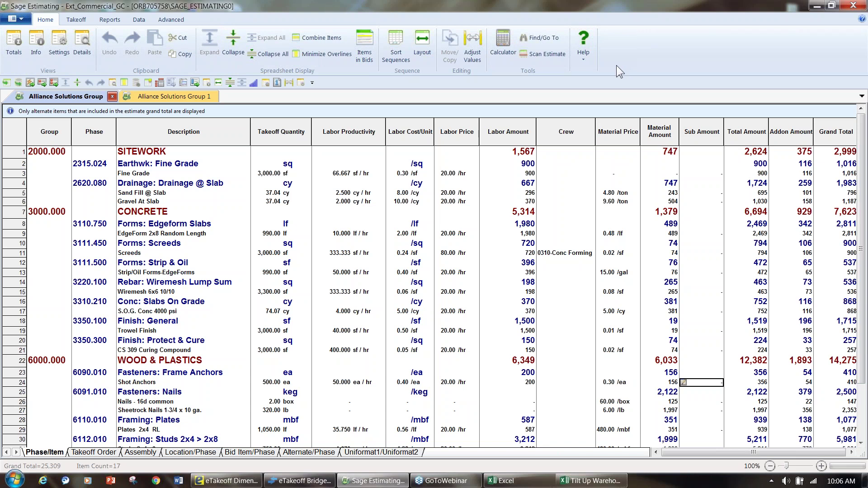
pyautogui.click(86, 20)
pyautogui.click(104, 20)
pyautogui.click(141, 19)
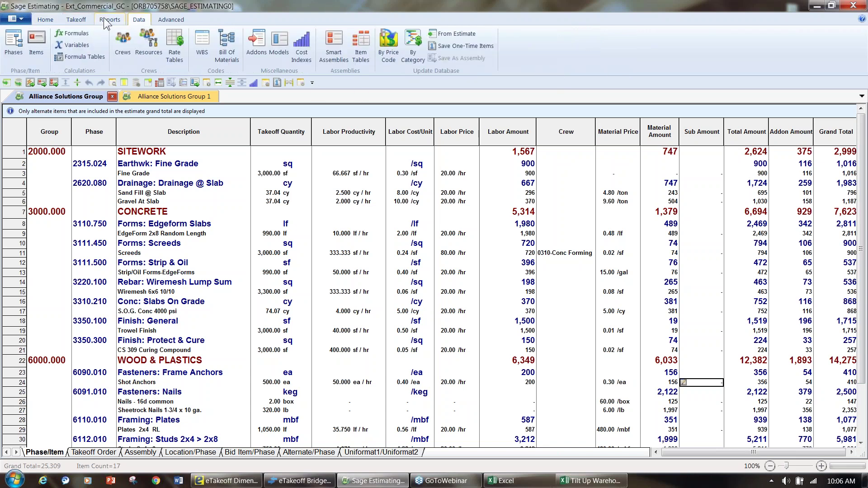
pyautogui.click(47, 19)
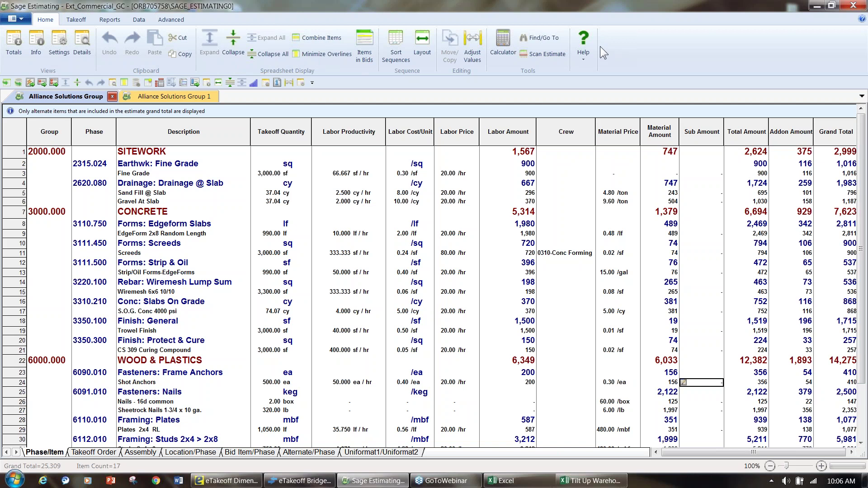
# Add the Help command to the Quick Access Toolbar.
pyautogui.rightClick(583, 40)
pyautogui.click(598, 47)
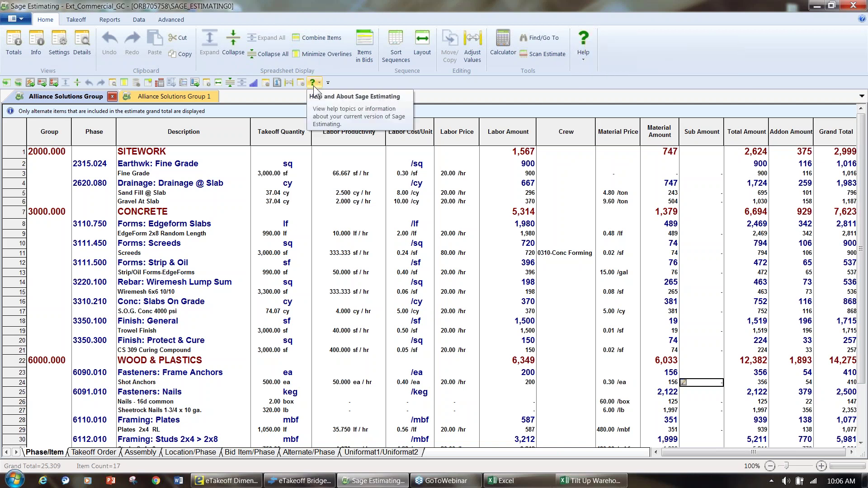
# Minimize the ribbon and expand it again.
pyautogui.rightClick(360, 82)
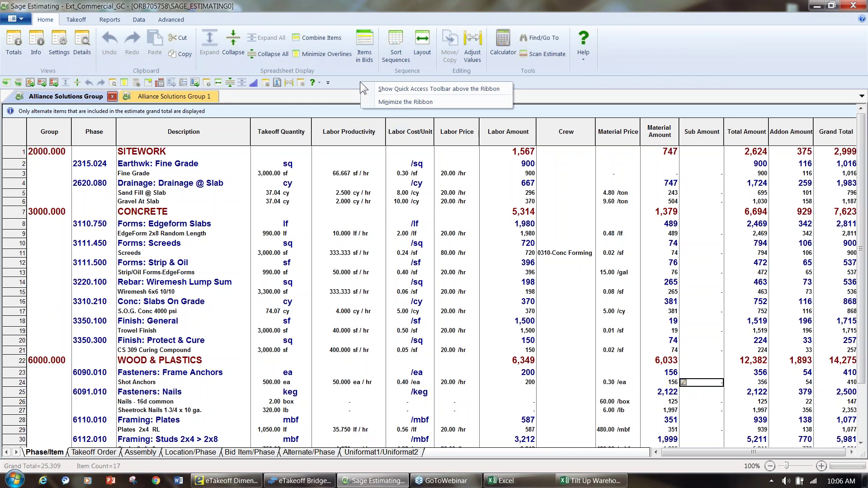
pyautogui.click(380, 101)
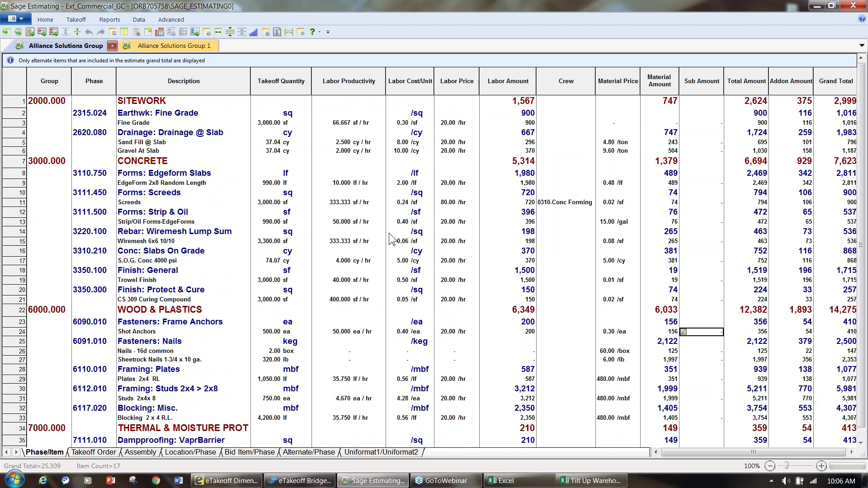
pyautogui.rightClick(383, 17)
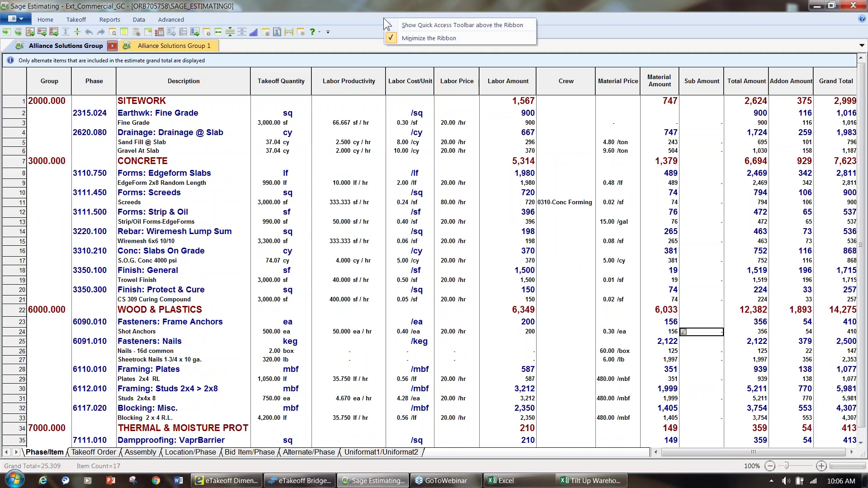
pyautogui.click(405, 35)
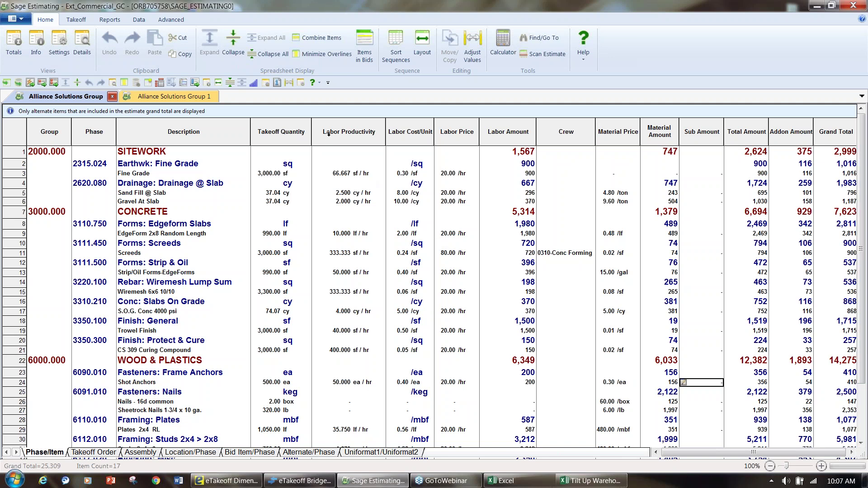
# Move the four labor columns, from Labor Productivity to Labor Amount, in front of the Description column.
pyautogui.moveTo(328, 133); pyautogui.dragTo(144, 149)
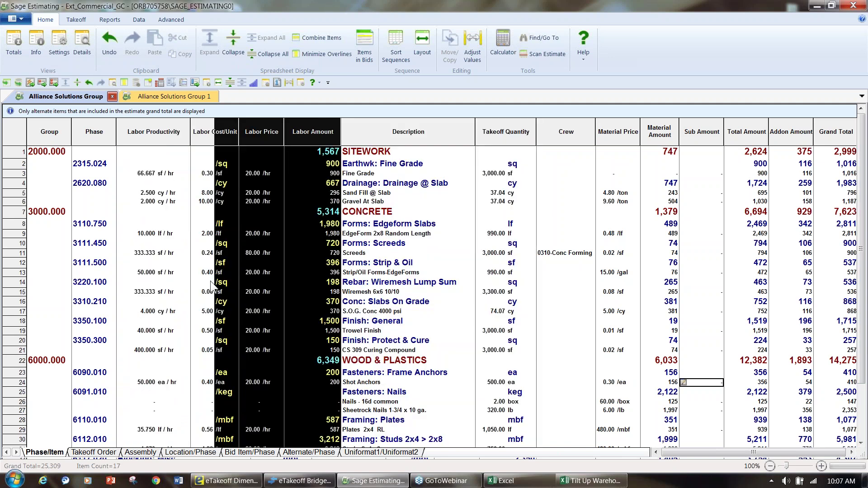
pyautogui.click(211, 282)
# Rename the Labor Amount column to "Labor" and give it a bright green background in its column properties.
pyautogui.click(310, 134)
pyautogui.rightClick(312, 134)
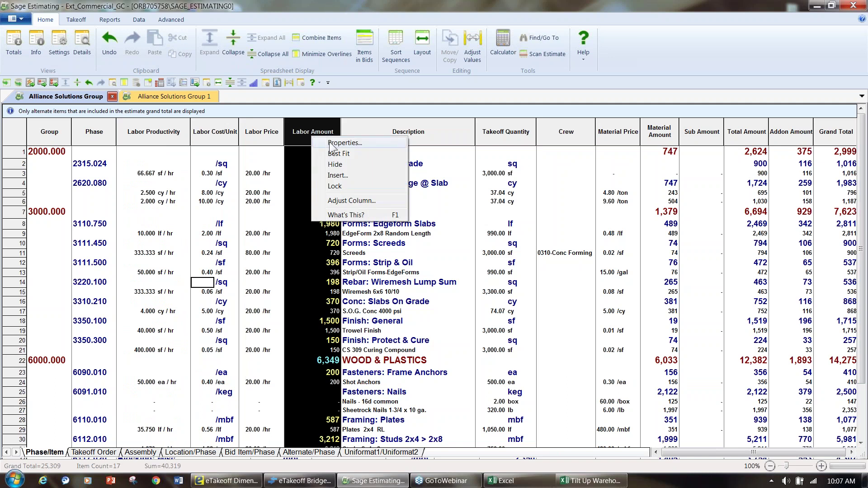
pyautogui.click(323, 142)
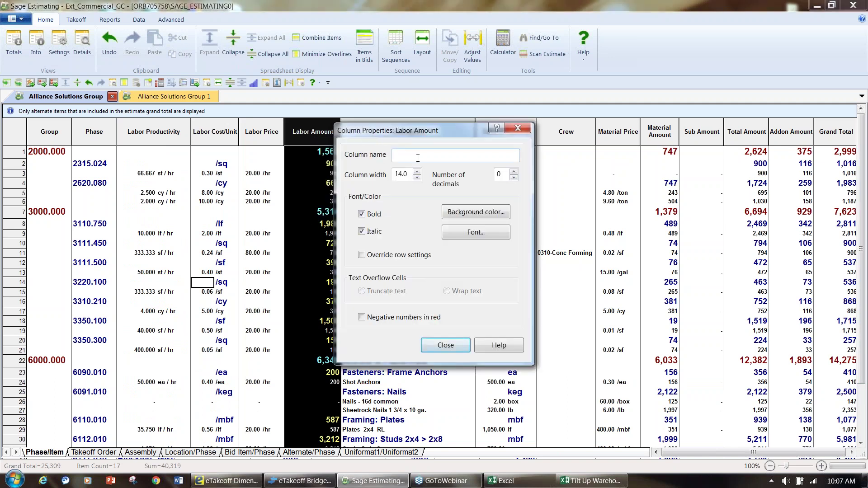
pyautogui.write('Labor')
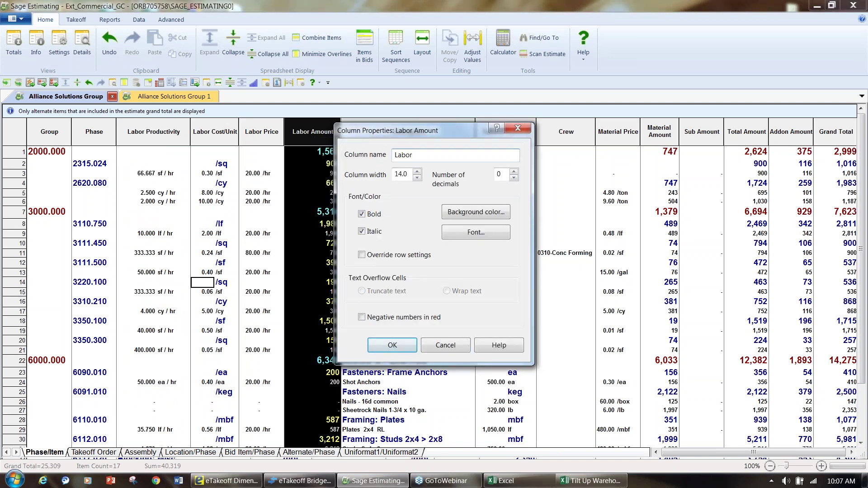
pyautogui.click(469, 212)
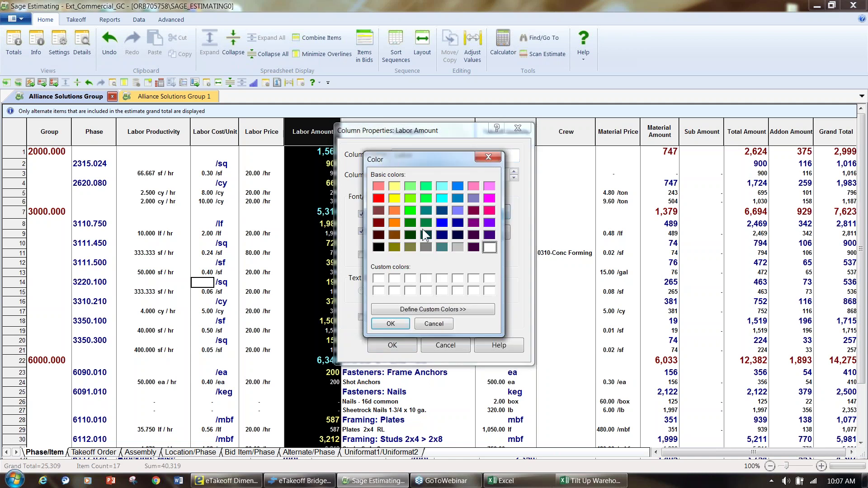
pyautogui.click(390, 323)
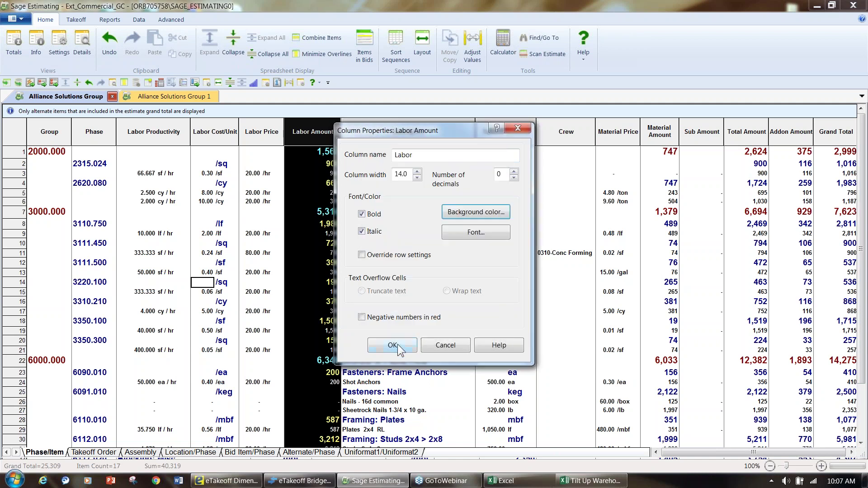
pyautogui.click(391, 344)
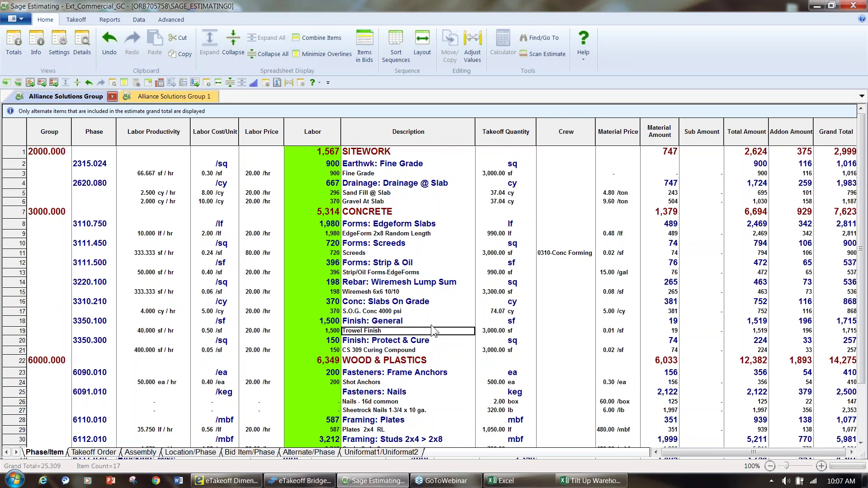
# Compare the shared and personal spreadsheet layouts and apply the personal layout "My Layout" to the Phase/Item spreadsheet.
pyautogui.click(422, 45)
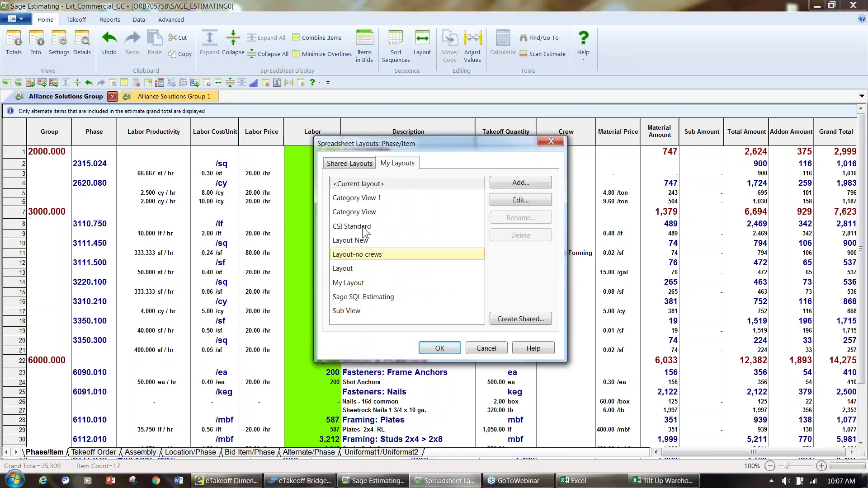
pyautogui.click(348, 163)
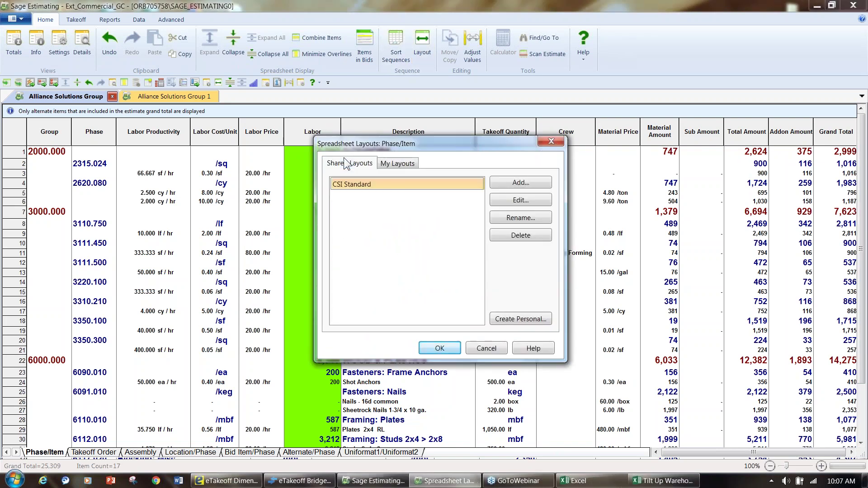
pyautogui.click(402, 165)
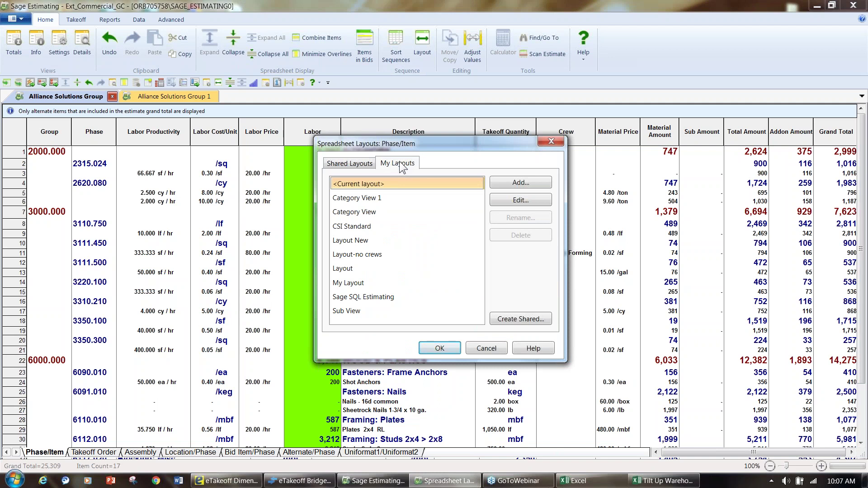
pyautogui.click(362, 283)
pyautogui.doubleClick(362, 283)
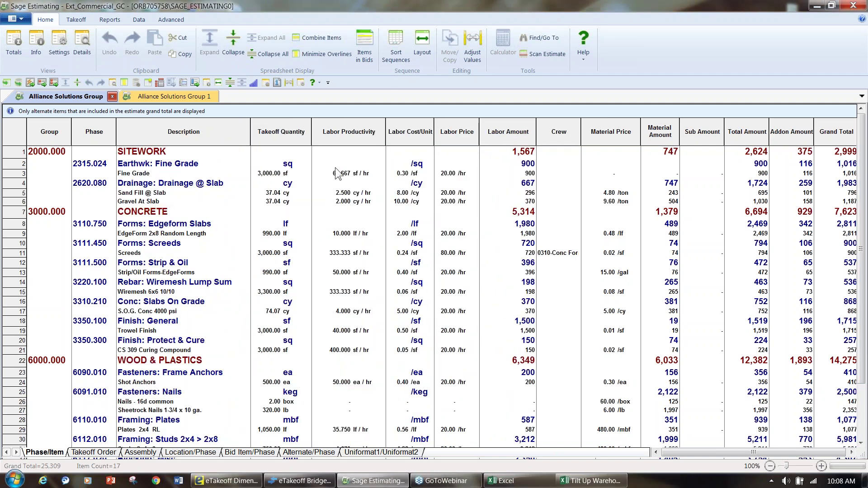
# Review the full list of columns that can be inserted at Labor Productivity, and close it without adding any.
pyautogui.rightClick(341, 138)
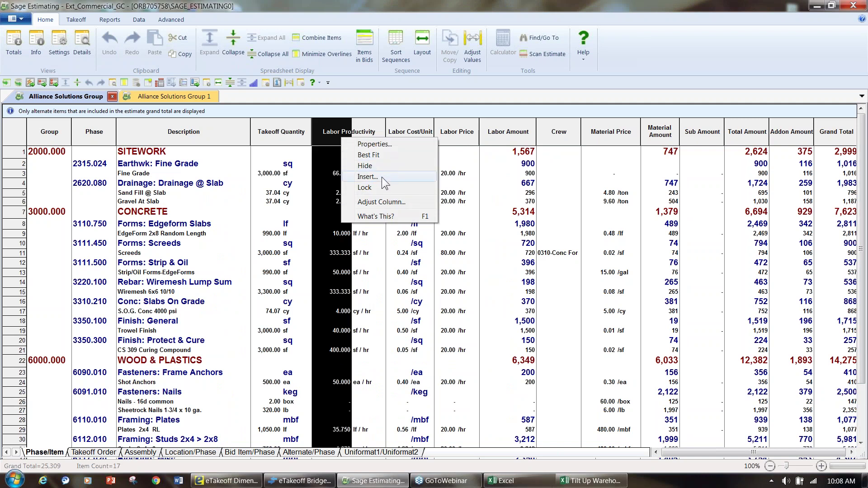
pyautogui.click(367, 176)
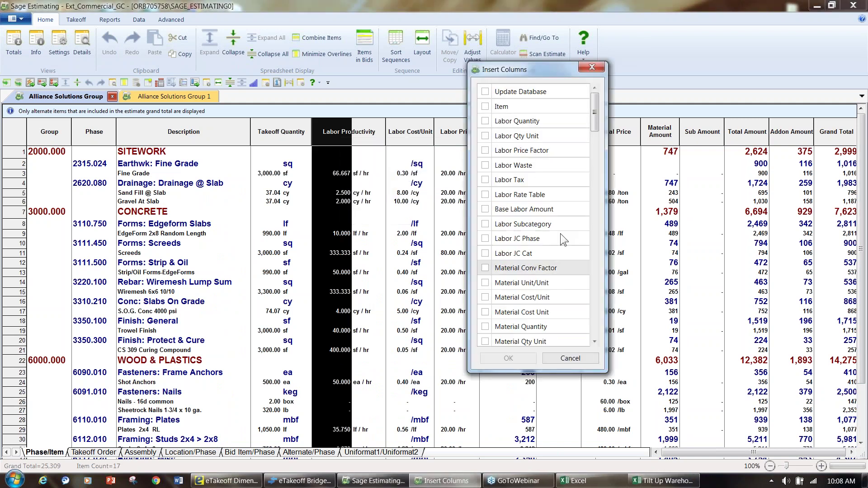
pyautogui.scroll(-20, 617, 271)
pyautogui.scroll(-5, 620, 320)
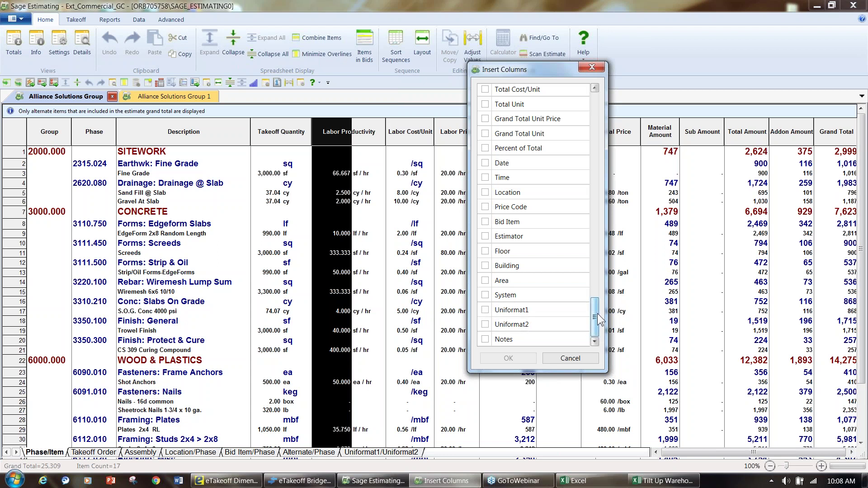
pyautogui.click(591, 68)
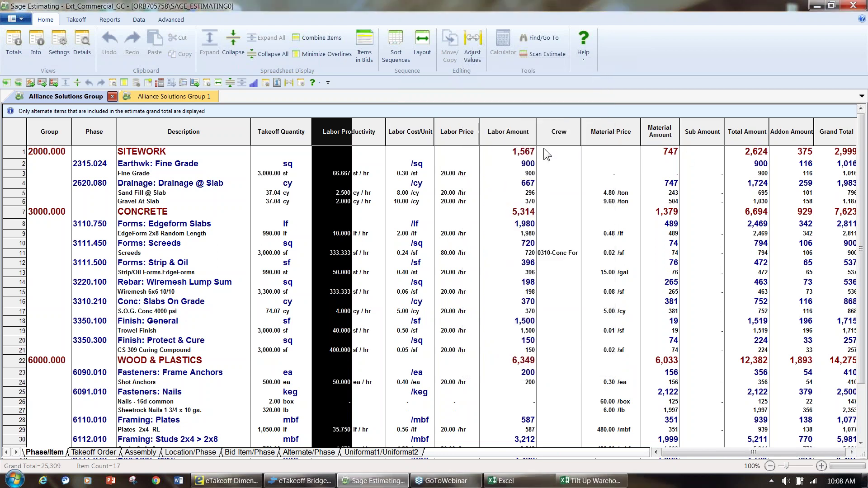
pyautogui.click(638, 211)
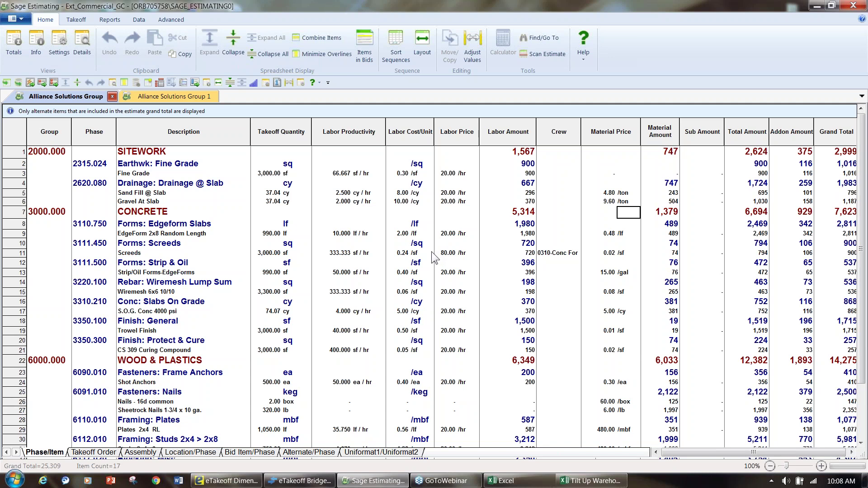
# Review the adjustment types offered for adjusting the Labor Productivity column, and cancel without changing it.
pyautogui.click(322, 136)
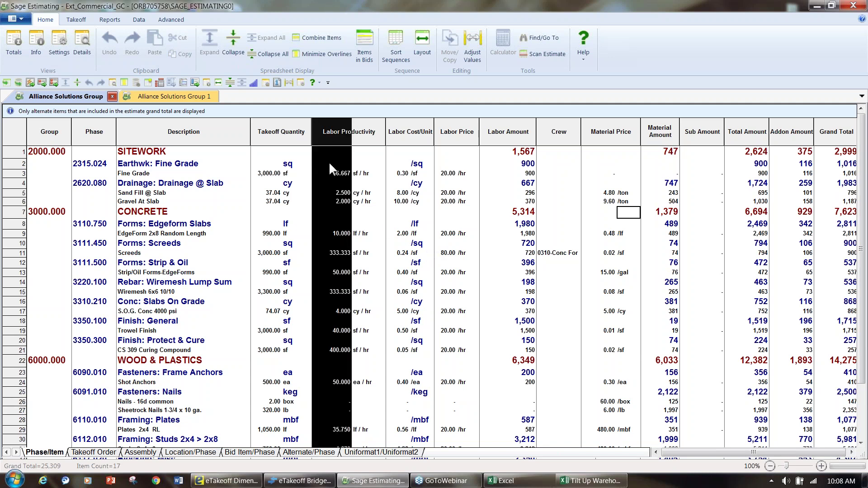
pyautogui.rightClick(335, 140)
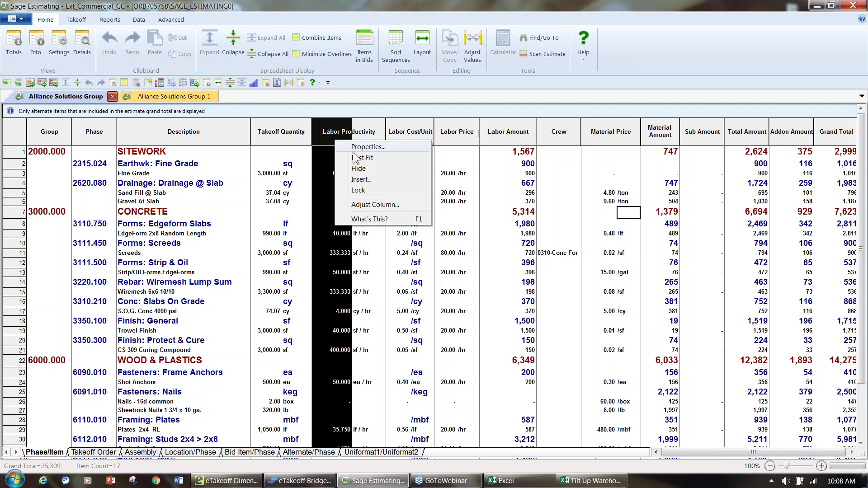
pyautogui.click(357, 205)
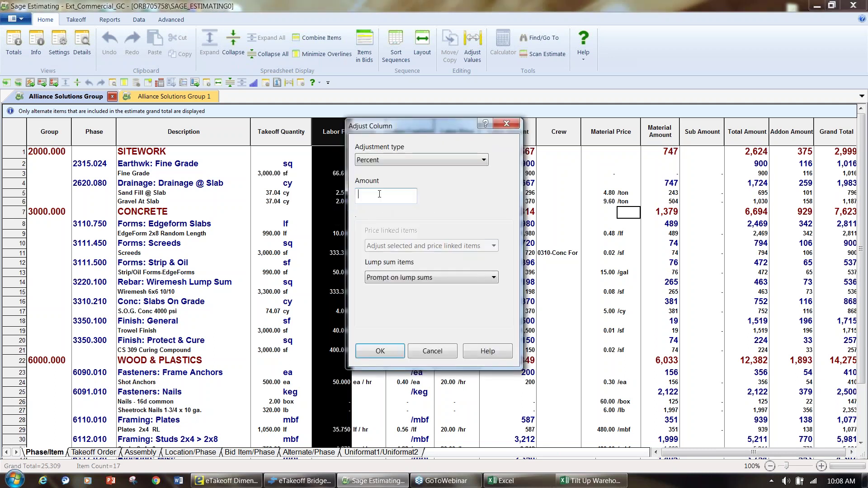
pyautogui.click(386, 159)
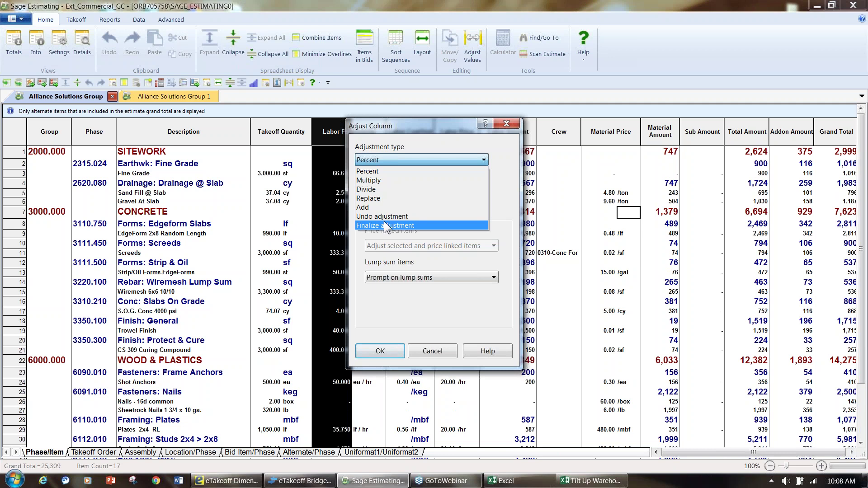
pyautogui.click(503, 174)
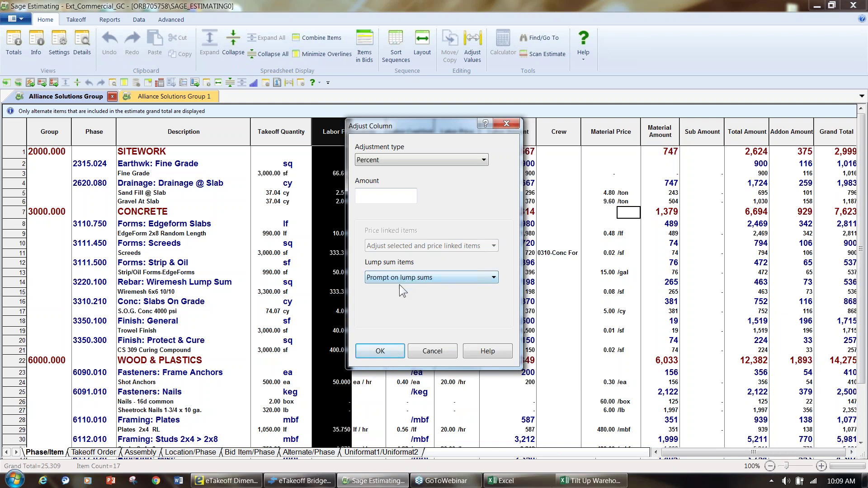
pyautogui.click(432, 351)
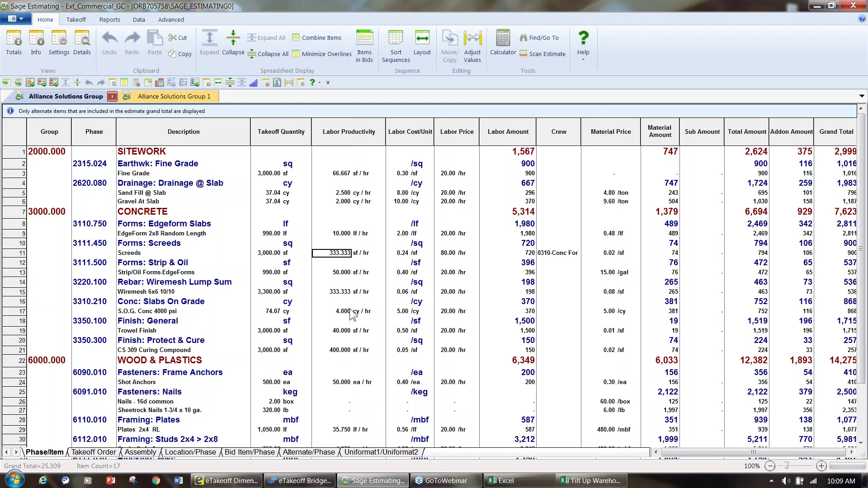
# Set the labor productivity of the Strip/Oil Forms-EdgeForms item to 70 sf/hr.
pyautogui.click(338, 275)
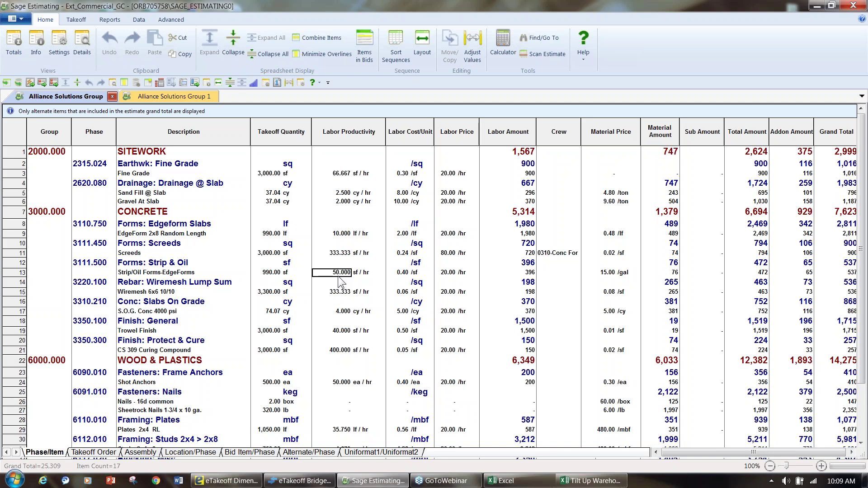
pyautogui.write('70')
pyautogui.press('Tab')
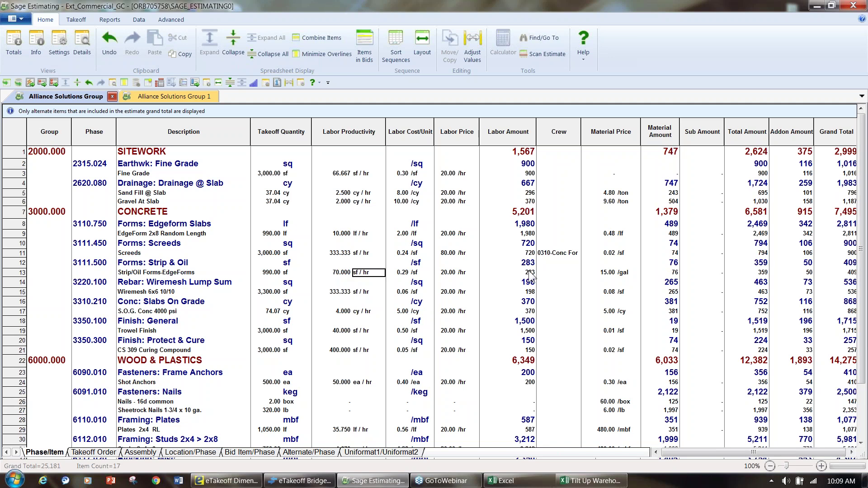
# Set the Strip/Oil Forms-EdgeForms item's labor cost per unit to 50.00 per sf and its labor price to 40.00 per hour.
pyautogui.click(400, 273)
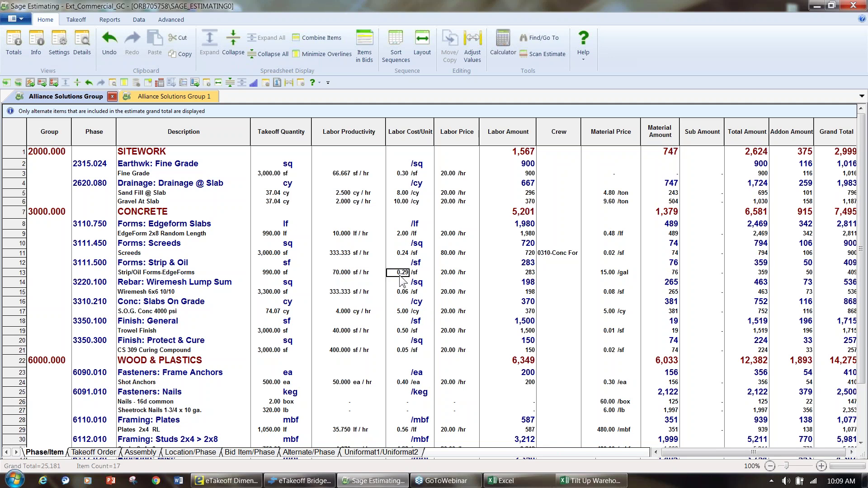
pyautogui.write('50')
pyautogui.press('Tab')
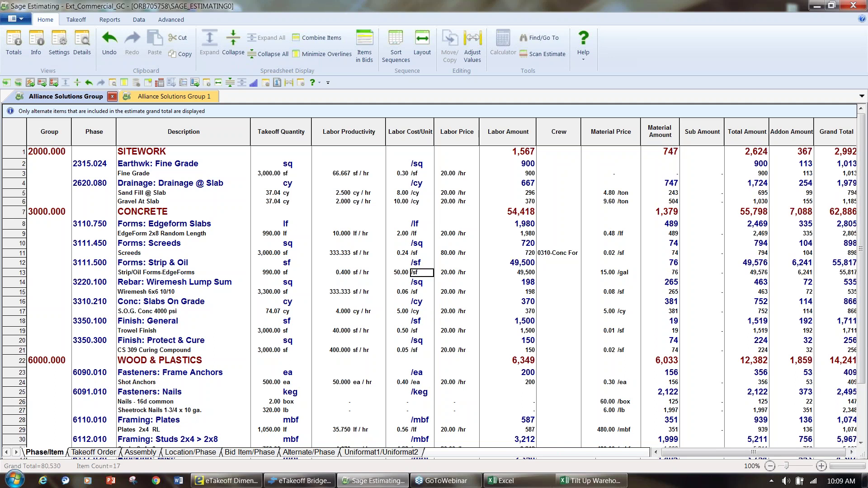
pyautogui.click(448, 273)
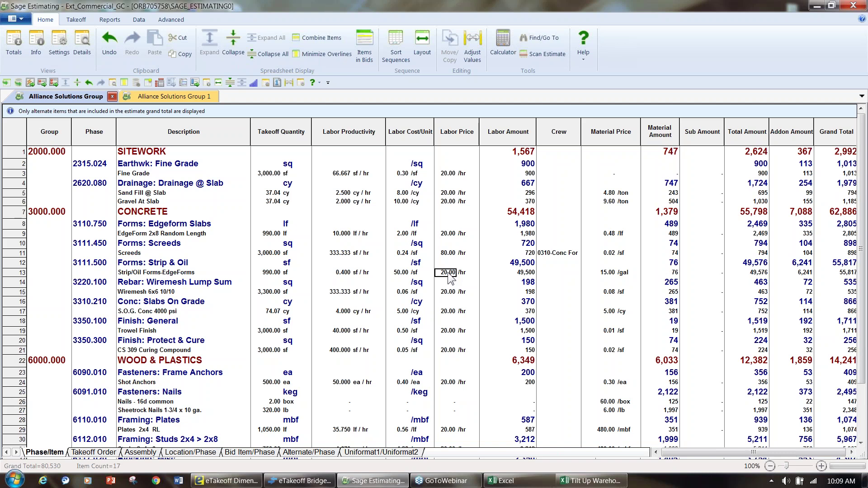
pyautogui.write('40')
pyautogui.press('Tab')
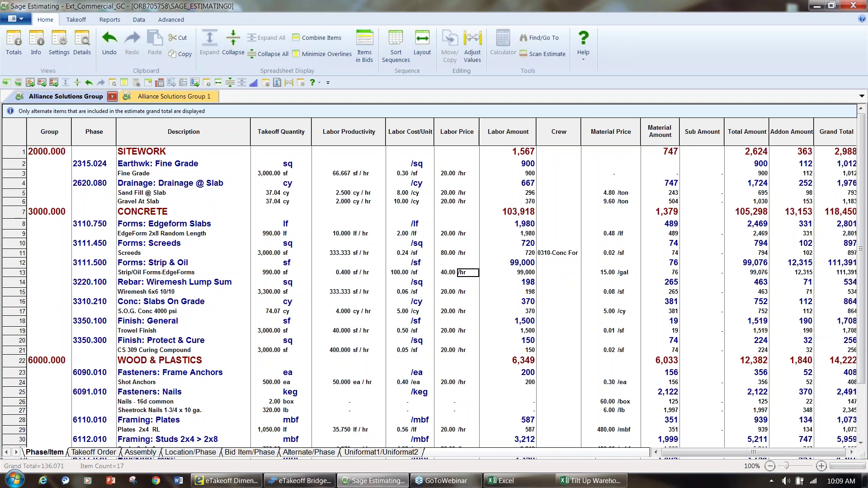
# Undo the labor price, labor cost per unit and labor productivity edits on the Strip/Oil Forms-EdgeForms item.
pyautogui.click(518, 274)
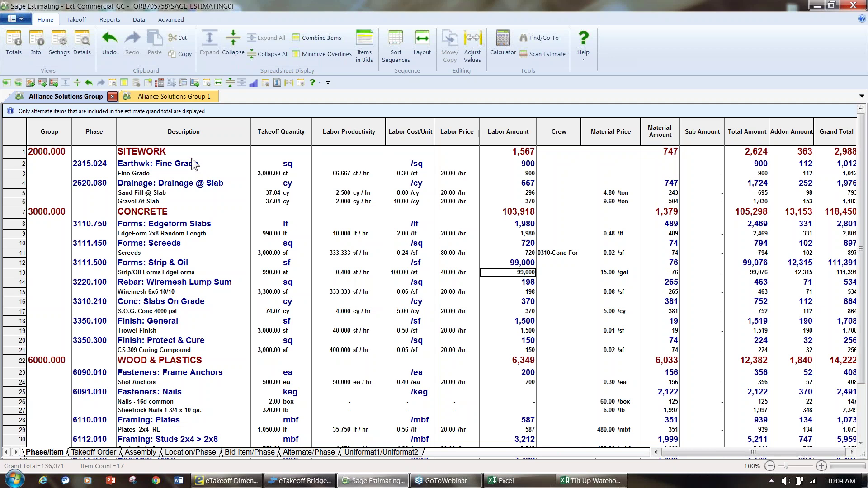
pyautogui.click(116, 44)
pyautogui.click(116, 43)
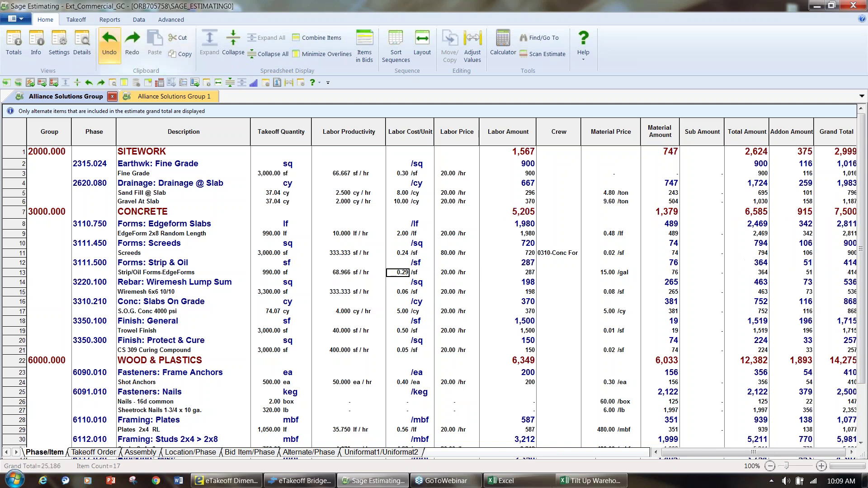
pyautogui.click(115, 44)
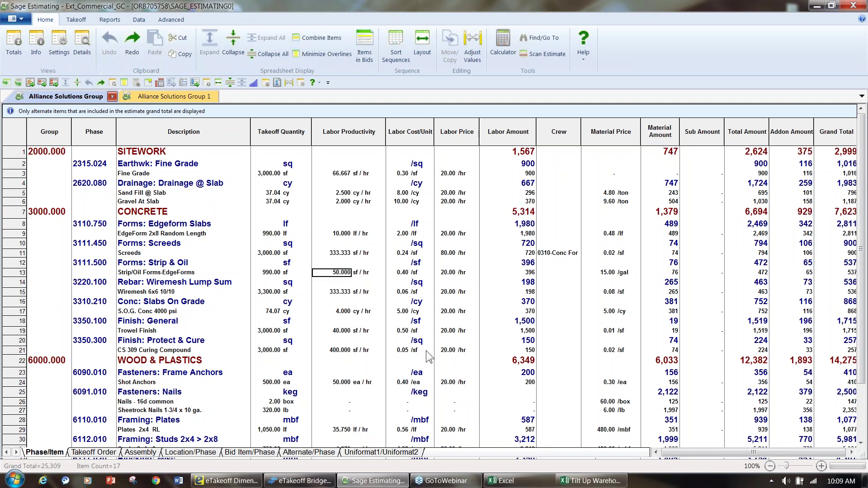
# Override the labor amount of the Wiremesh 6x6 10/10 item with 300.
pyautogui.click(514, 294)
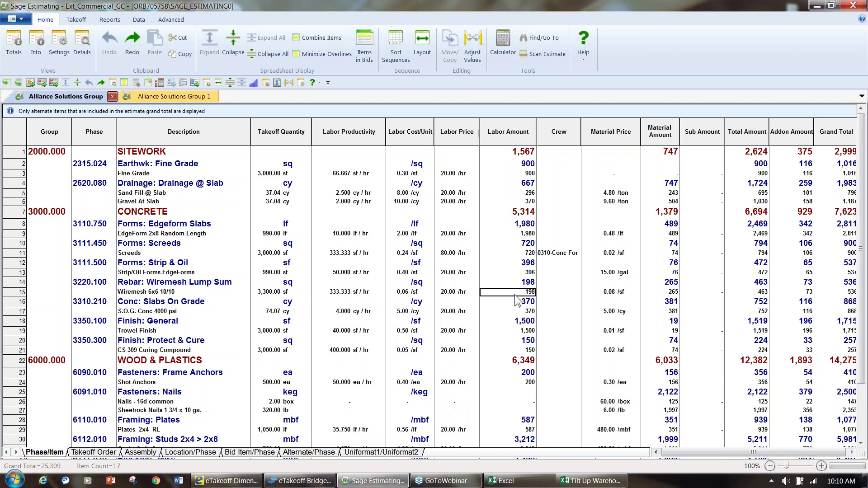
pyautogui.write('300')
pyautogui.press('Tab')
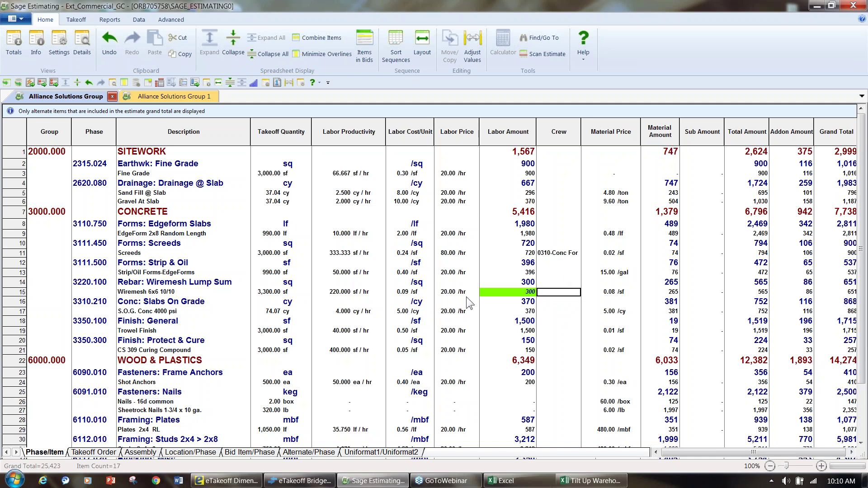
# Open the Screeds item's crew and try adding the Ceramic Tile and Drywall Stud Install resources to it.
pyautogui.click(569, 254)
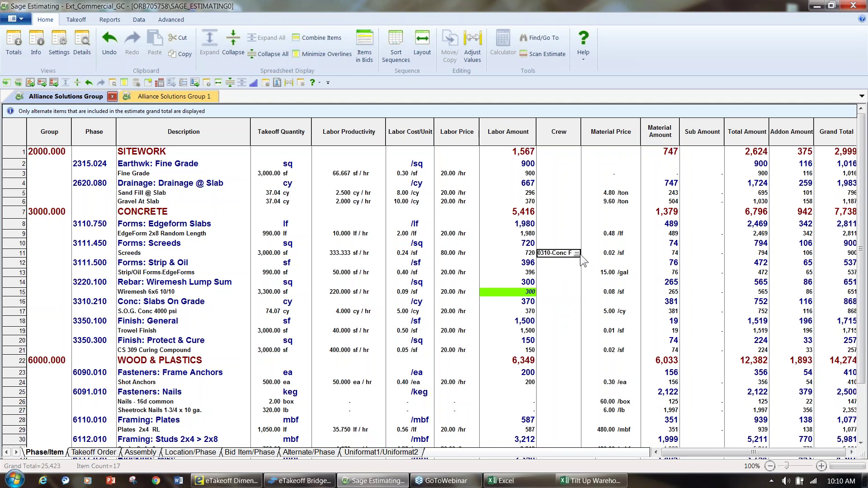
pyautogui.click(577, 253)
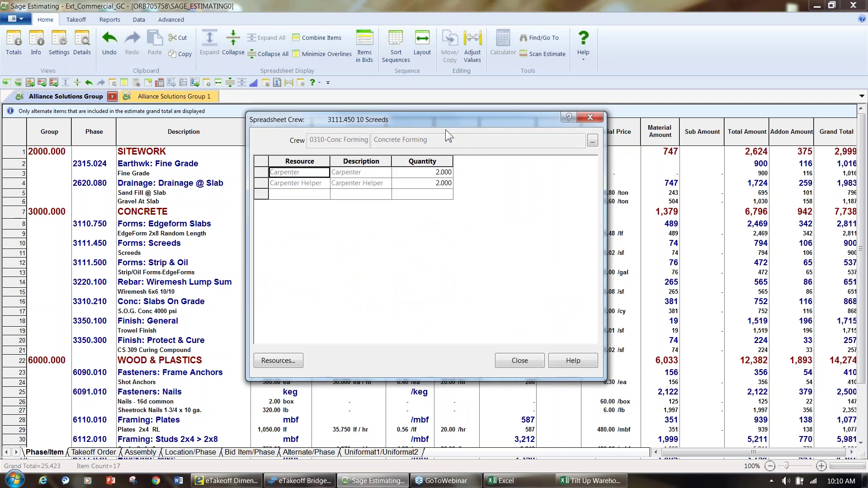
pyautogui.moveTo(445, 121); pyautogui.dragTo(436, 150)
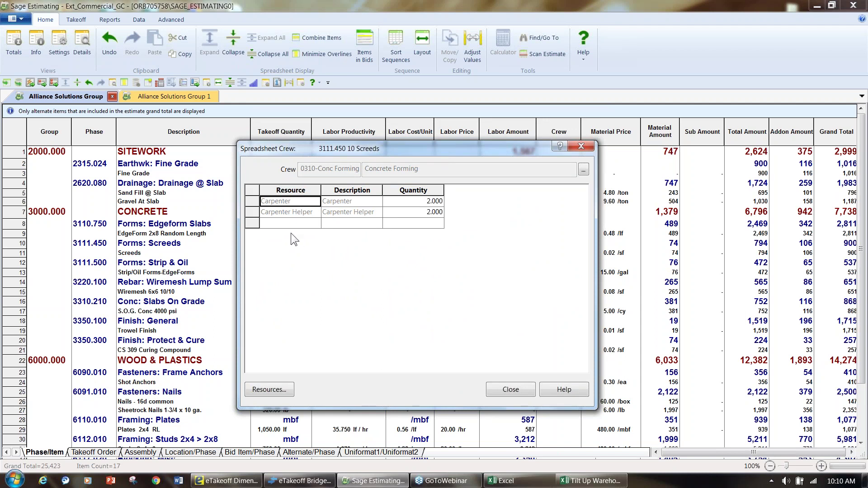
pyautogui.click(271, 390)
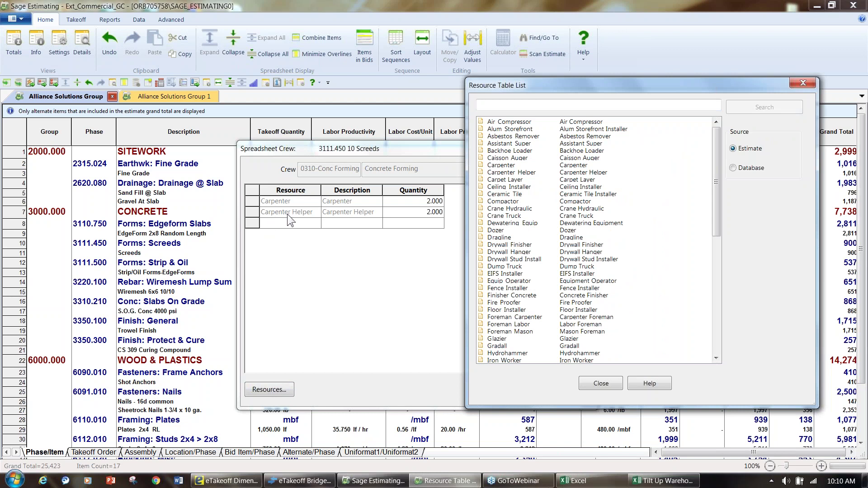
pyautogui.doubleClick(513, 194)
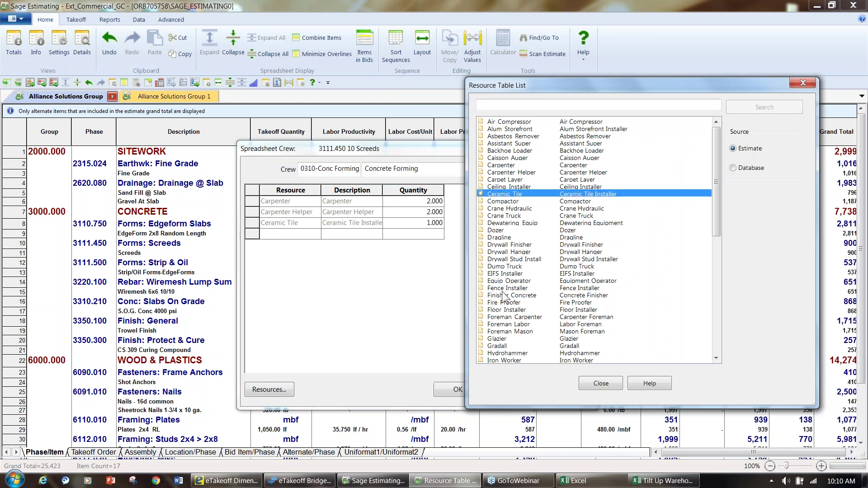
pyautogui.doubleClick(497, 259)
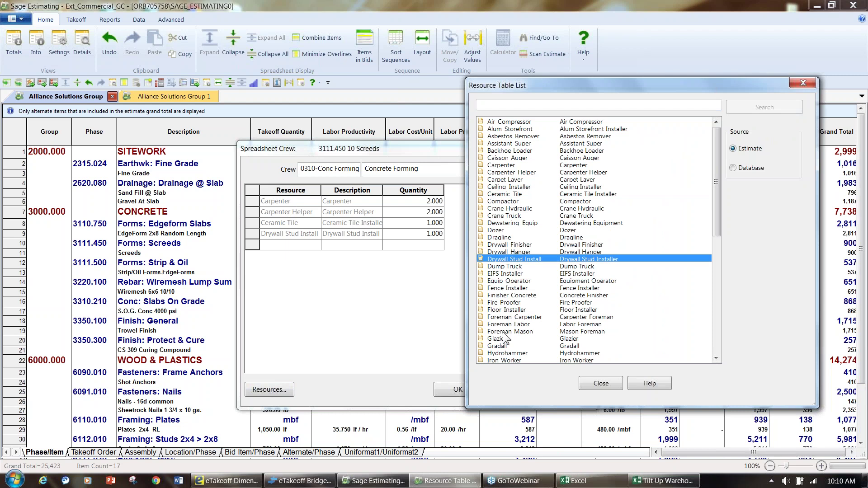
# Limit the resource list to equipment only, try adding Motor Grader to the Screeds crew, and cancel the crew changes.
pyautogui.rightClick(524, 206)
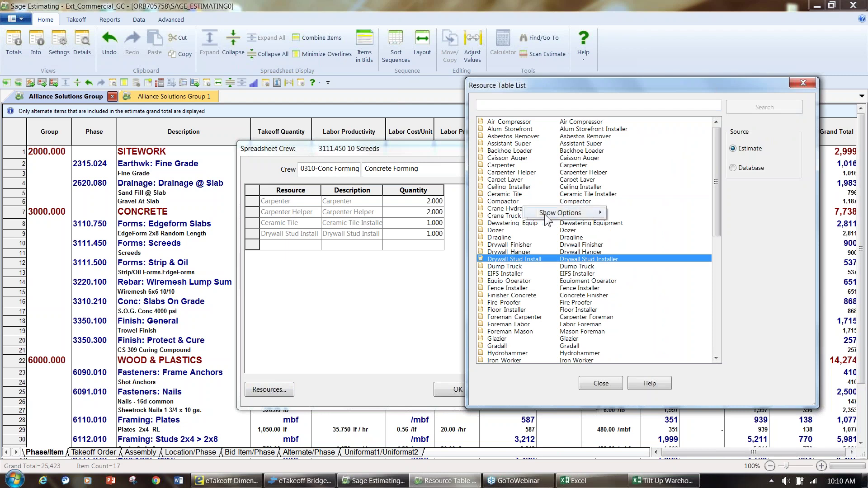
pyautogui.moveTo(583, 214)
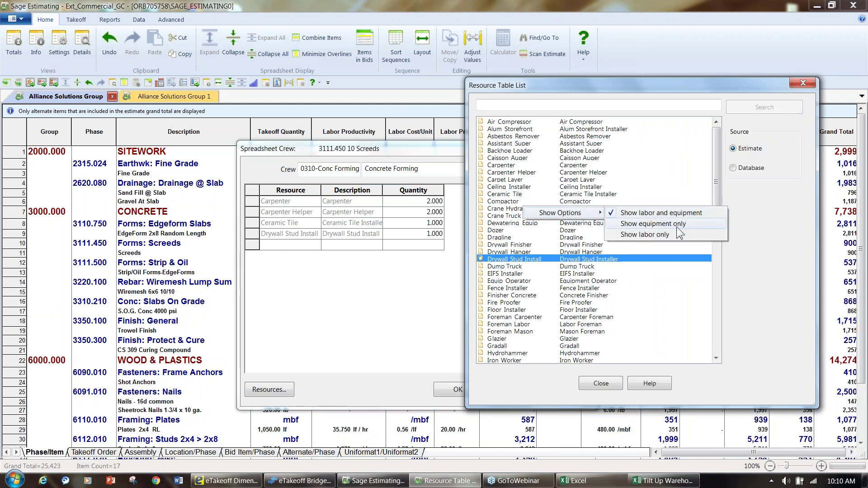
pyautogui.click(658, 227)
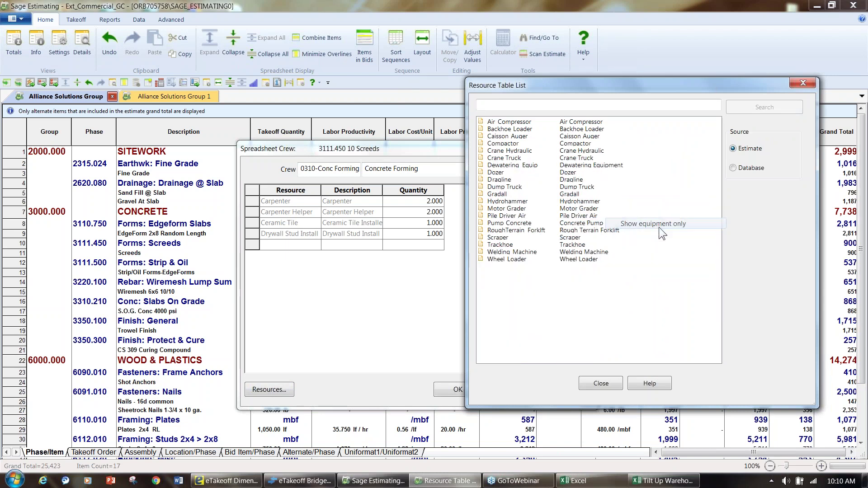
pyautogui.doubleClick(522, 208)
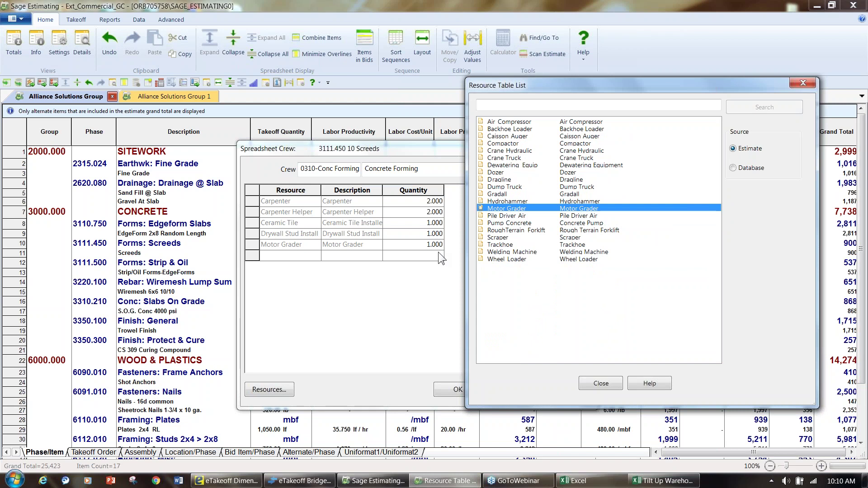
pyautogui.click(608, 380)
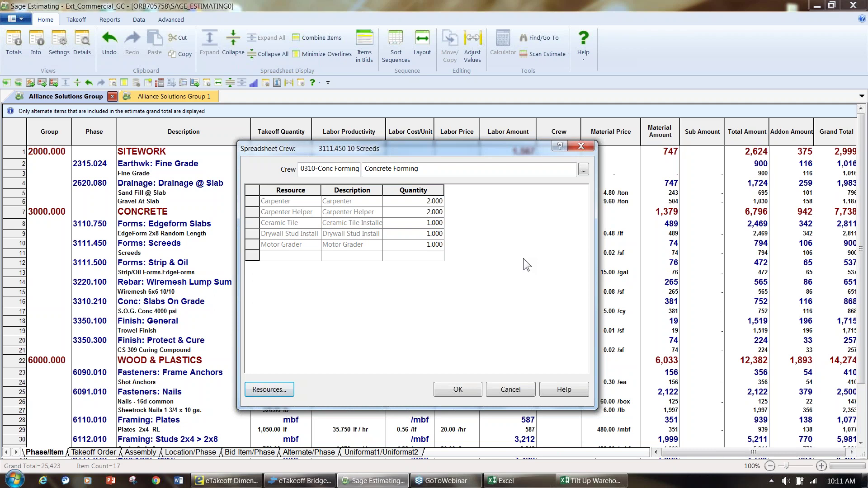
pyautogui.click(501, 390)
pyautogui.click(498, 395)
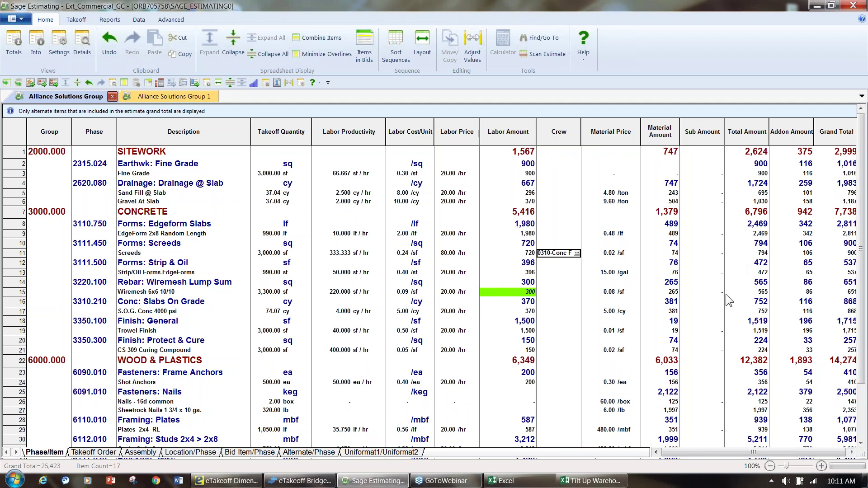
# Open the bid grid from the sub amount of the S.O.G. Conc 4000 psi item.
pyautogui.click(702, 312)
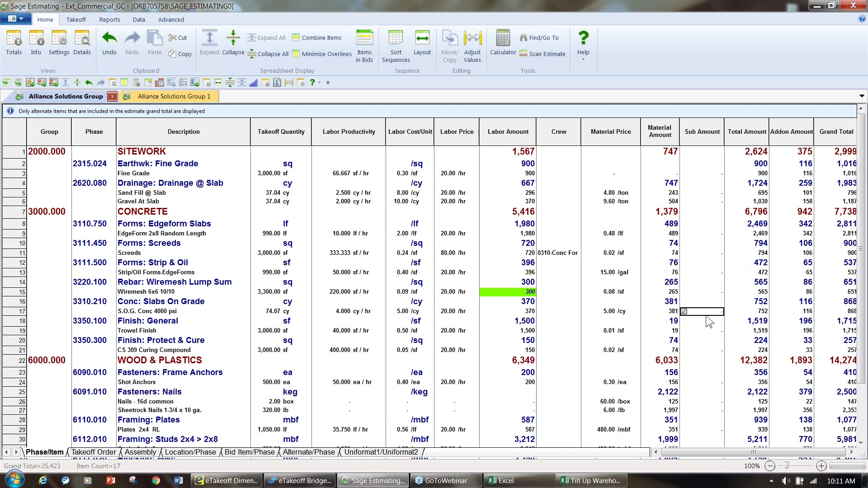
pyautogui.click(685, 312)
pyautogui.moveTo(658, 79); pyautogui.dragTo(439, 118)
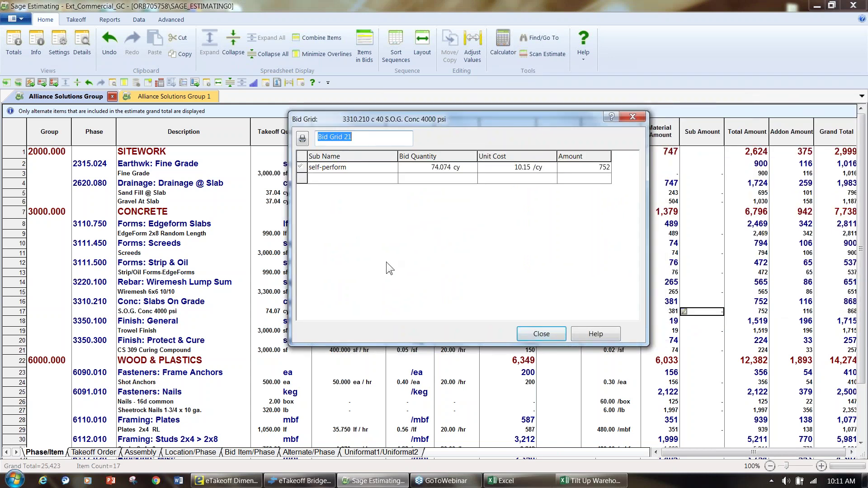
pyautogui.click(355, 171)
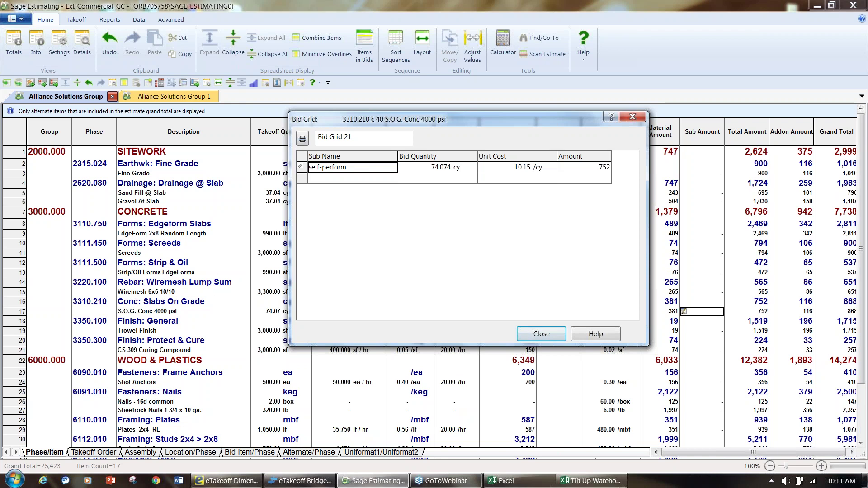
# Add Morrison Concrete to the bid grid from the address book, filtered by the Concrete trade.
pyautogui.click(351, 179)
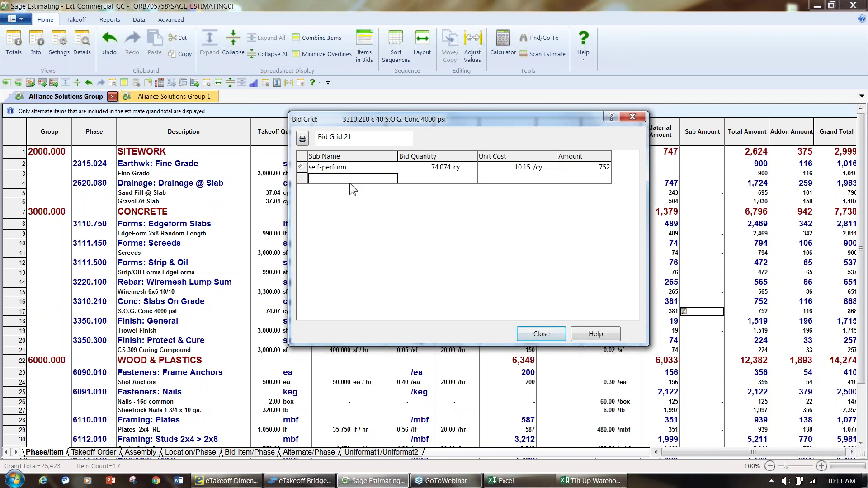
pyautogui.rightClick(352, 178)
pyautogui.click(385, 246)
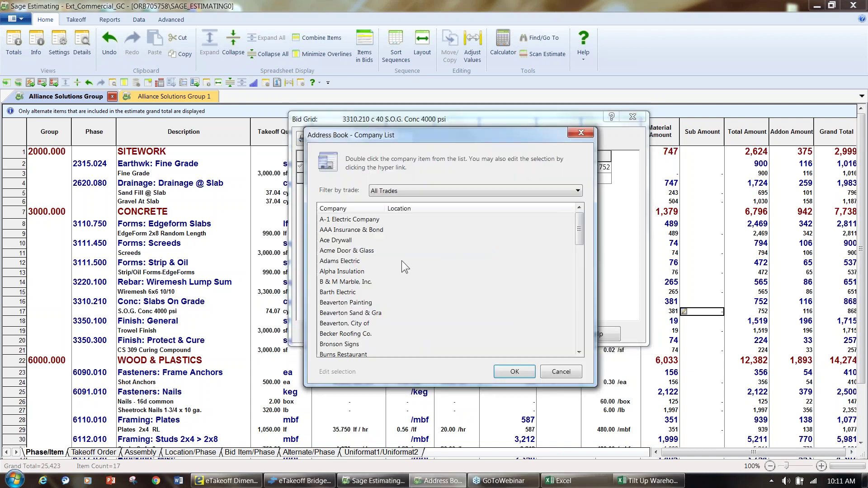
pyautogui.click(396, 190)
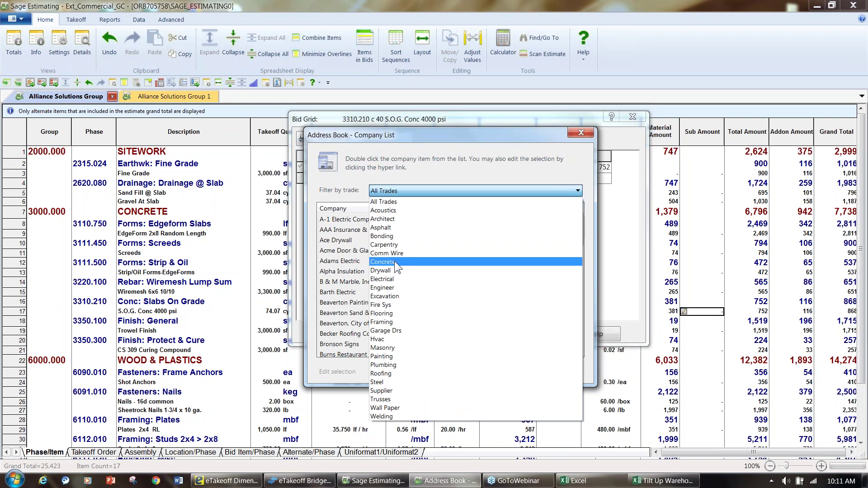
pyautogui.click(394, 262)
pyautogui.doubleClick(354, 221)
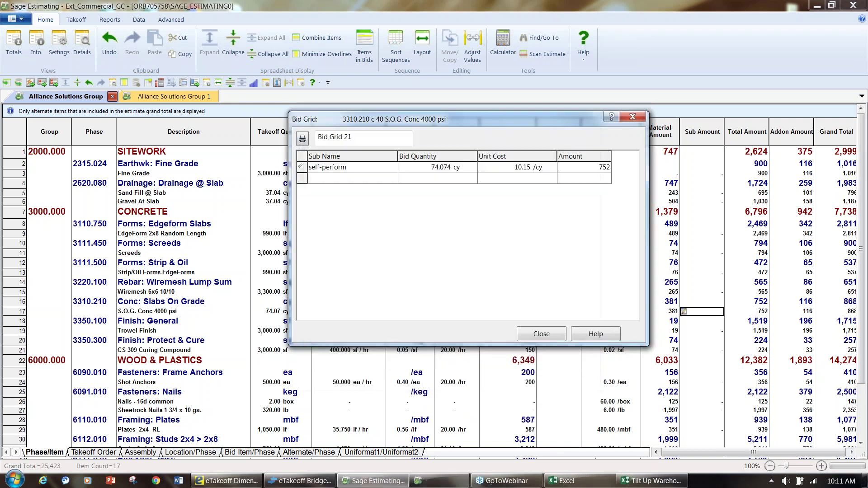
# Add Rudy Masterson Conc as another bidder from the address book's Concrete trade companies.
pyautogui.rightClick(357, 189)
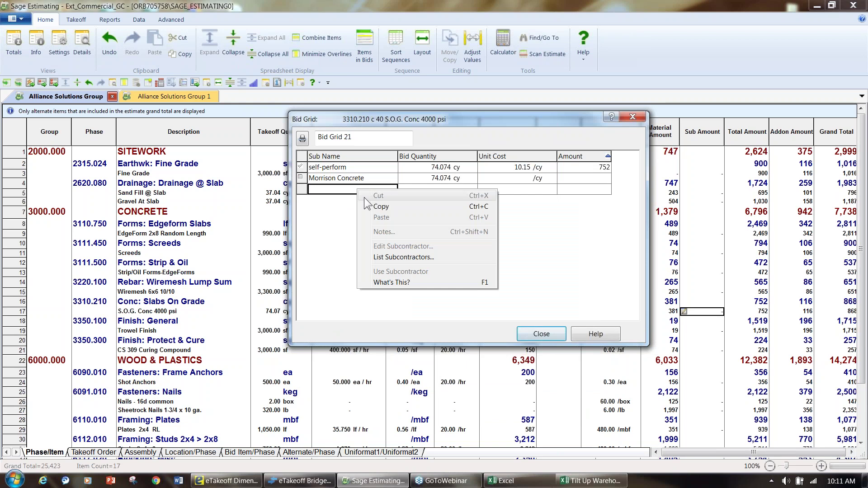
pyautogui.click(388, 257)
pyautogui.click(398, 195)
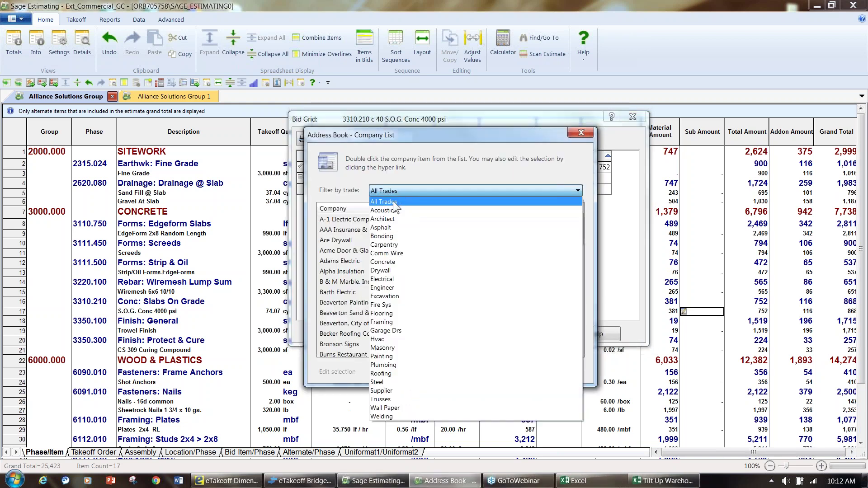
pyautogui.click(390, 262)
pyautogui.click(341, 251)
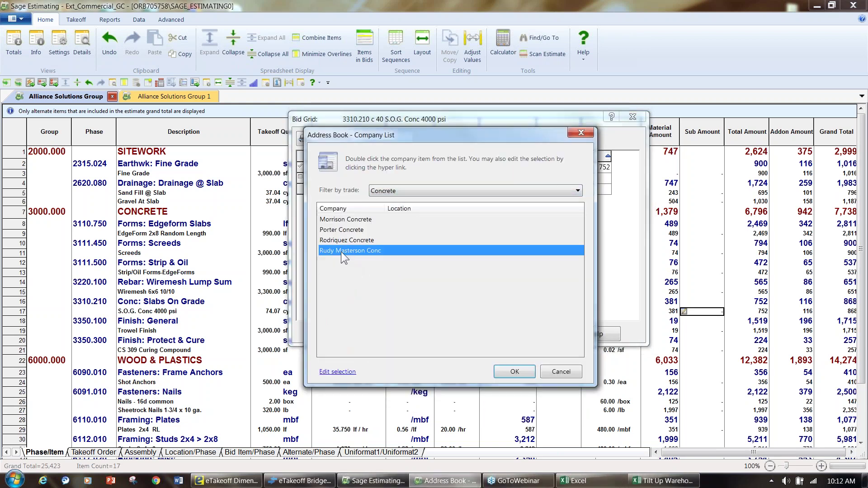
pyautogui.doubleClick(341, 251)
# Set the bid unit costs to 30.00 per cy for Morrison Concrete and 10.00 per cy for Rudy Masterson Conc.
pyautogui.click(514, 176)
pyautogui.write('30')
pyautogui.press('Tab')
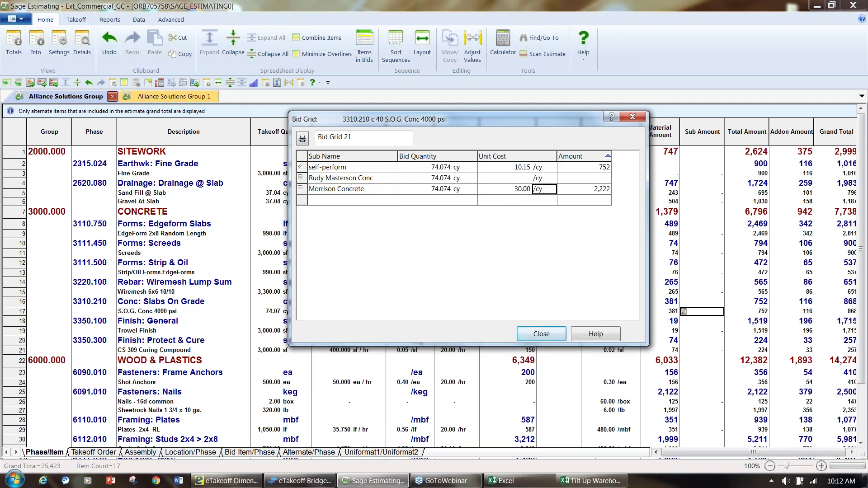
pyautogui.press('Up')
pyautogui.press('Up')
pyautogui.press('Down')
pyautogui.press('Up')
pyautogui.click(519, 177)
pyautogui.write('10')
pyautogui.press('Tab')
pyautogui.press('Tab')
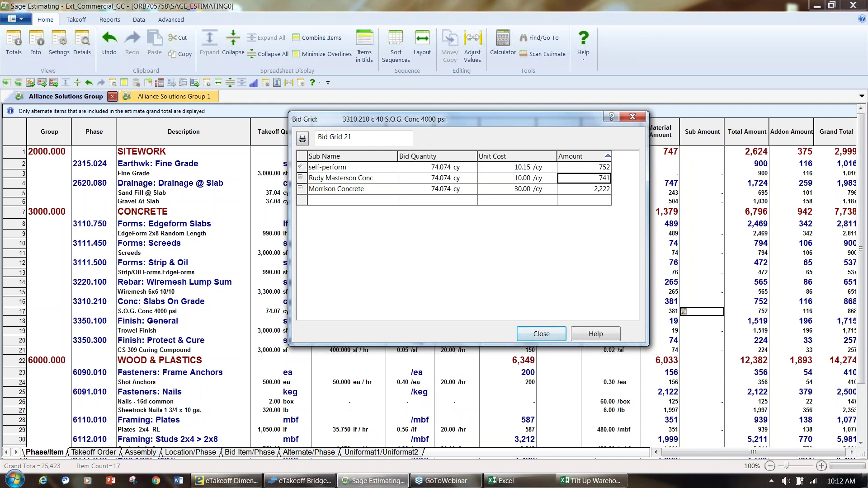
# Override Morrison Concrete's bid amount with 300 and close the bid grid.
pyautogui.click(599, 194)
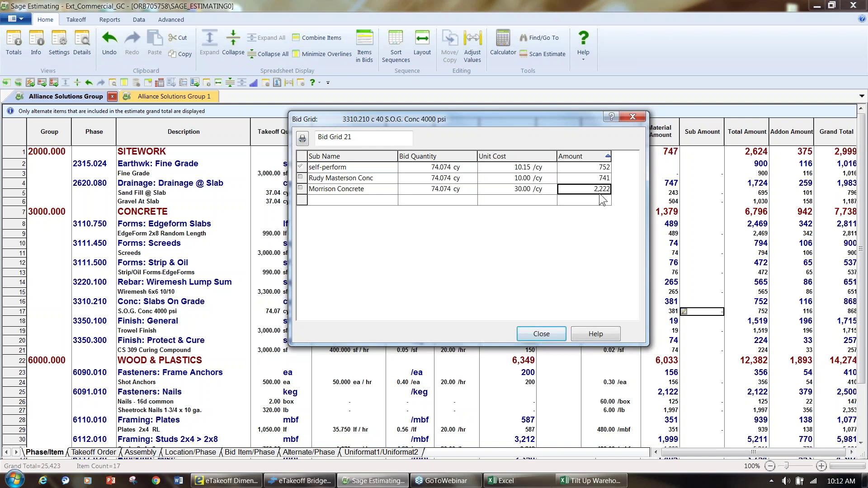
pyautogui.write('300')
pyautogui.click(302, 188)
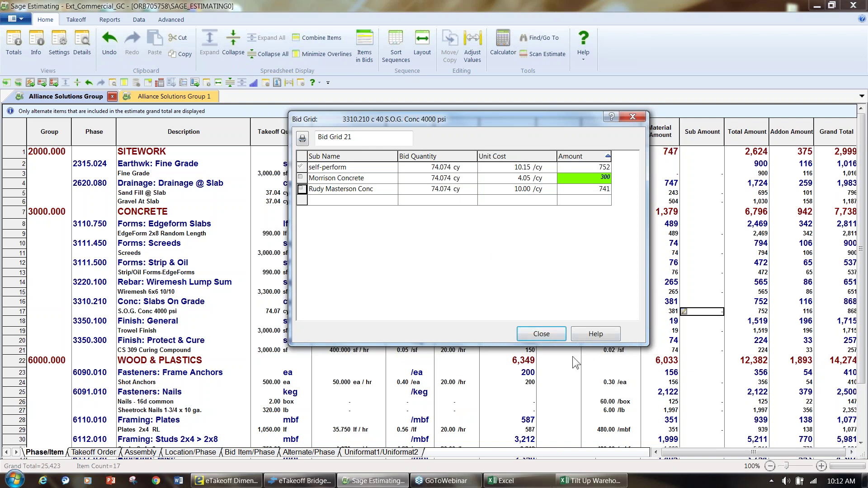
pyautogui.click(552, 338)
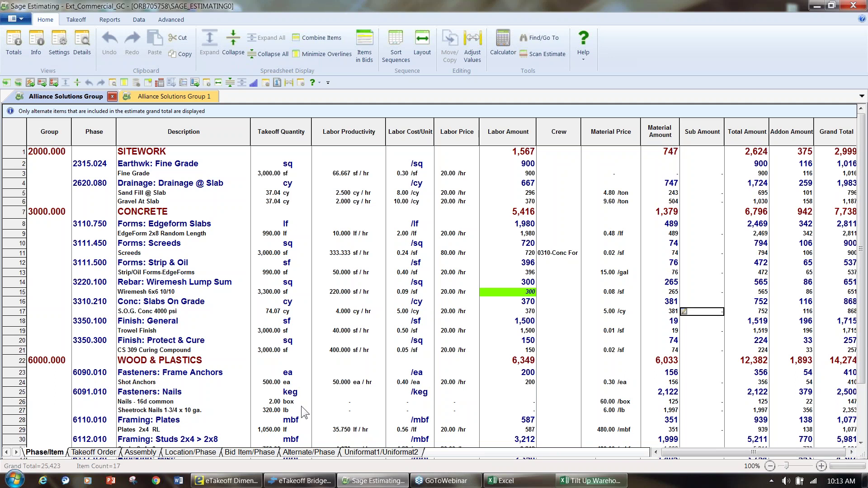
# Display the estimate in the Location/Phase sequence and collapse all rows to the area level.
pyautogui.click(188, 452)
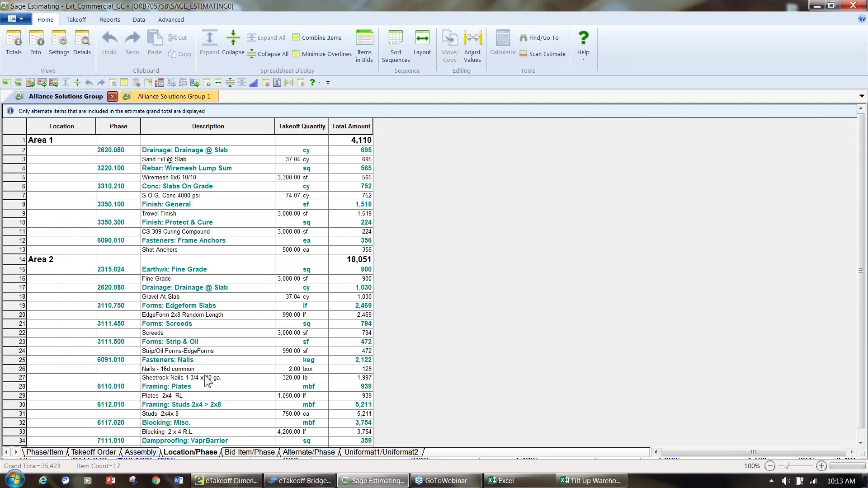
pyautogui.scroll(-1, 88, 317)
pyautogui.scroll(1, 85, 321)
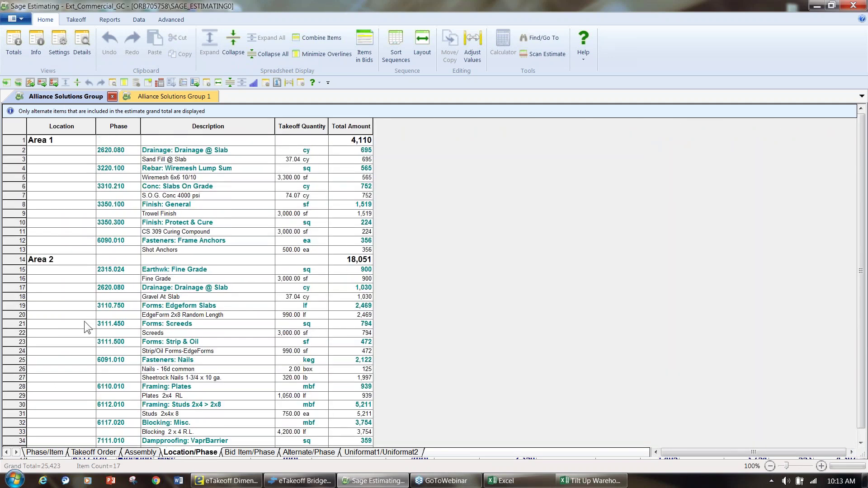
pyautogui.click(228, 84)
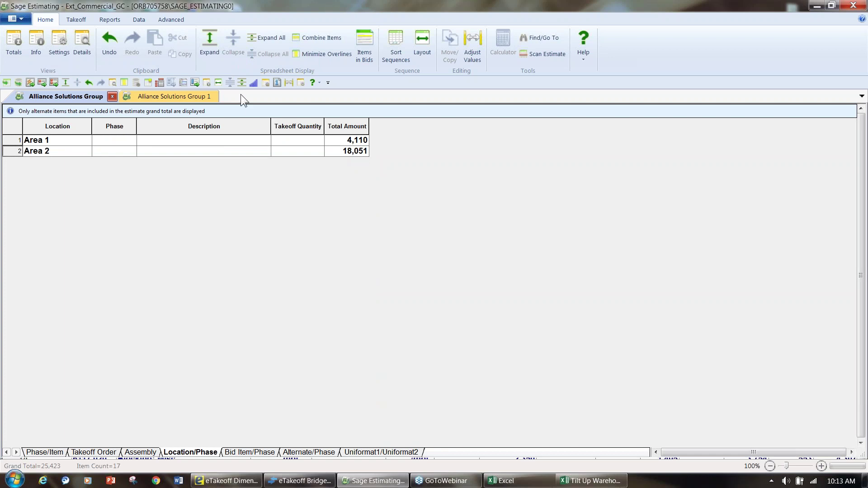
# Expand all rows and move Area 2's items from Fine Grade through Strip/Oil Forms-EdgeForms into Area 1.
pyautogui.click(241, 82)
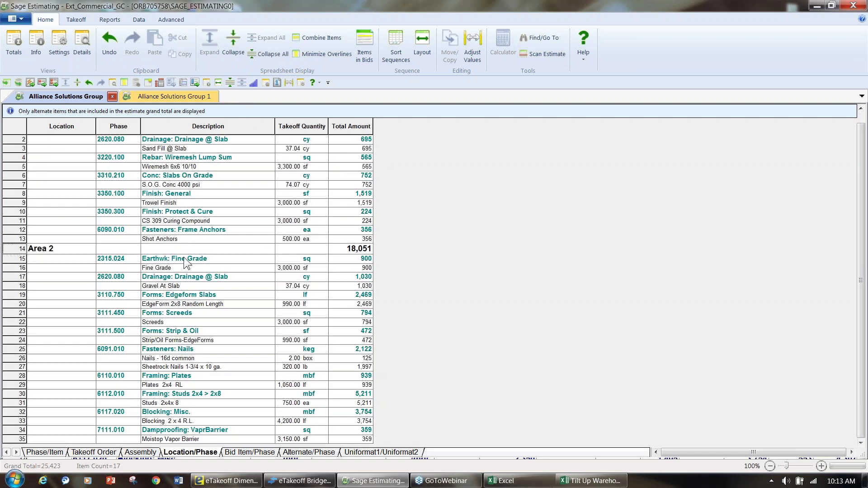
pyautogui.moveTo(33, 270); pyautogui.dragTo(40, 352)
pyautogui.moveTo(67, 219); pyautogui.dragTo(68, 219)
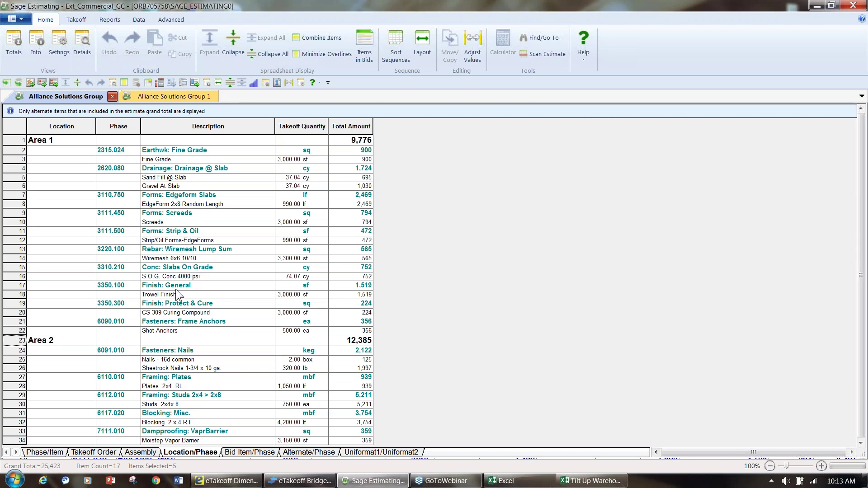
# Open the Standard Estimate Report options and remove the existing sort levels.
pyautogui.click(99, 21)
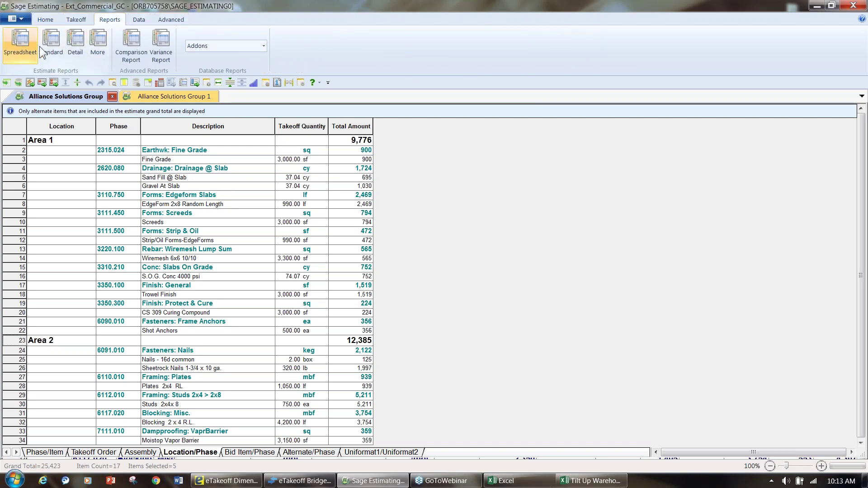
pyautogui.click(56, 48)
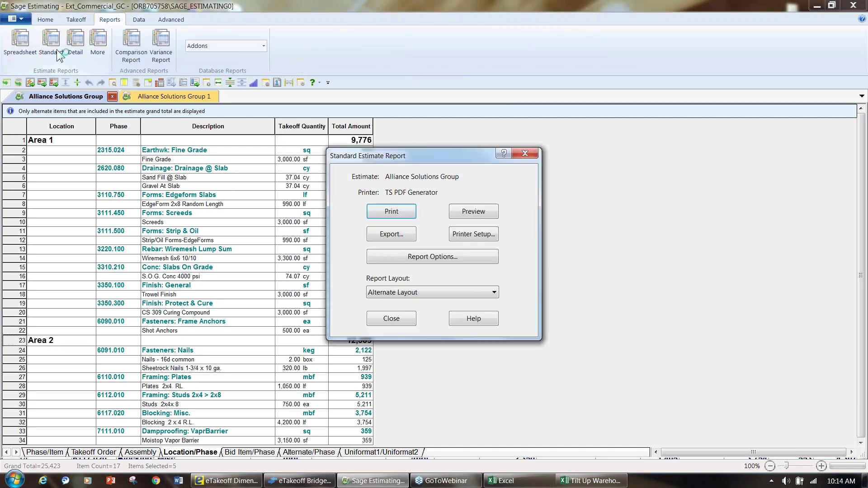
pyautogui.click(384, 260)
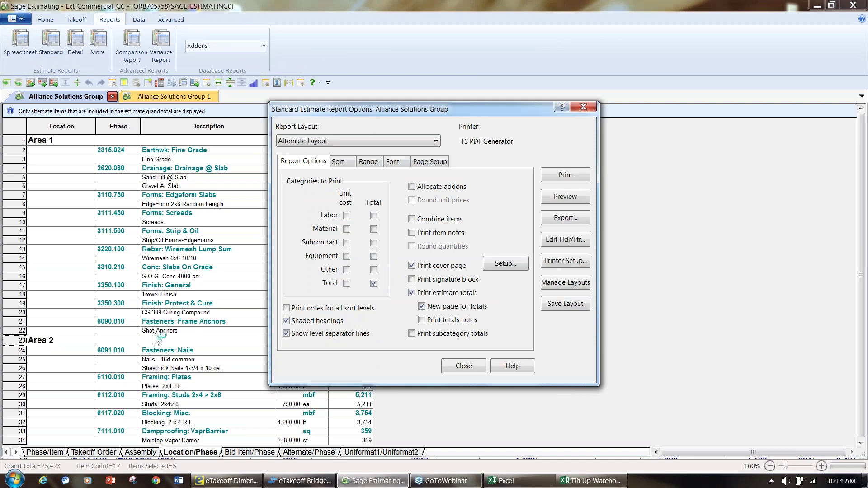
pyautogui.click(336, 161)
pyautogui.click(435, 200)
pyautogui.click(382, 207)
pyautogui.click(382, 207)
# Sort the Standard Estimate Report by Location and Phase/Item.
pyautogui.moveTo(368, 217); pyautogui.dragTo(368, 230)
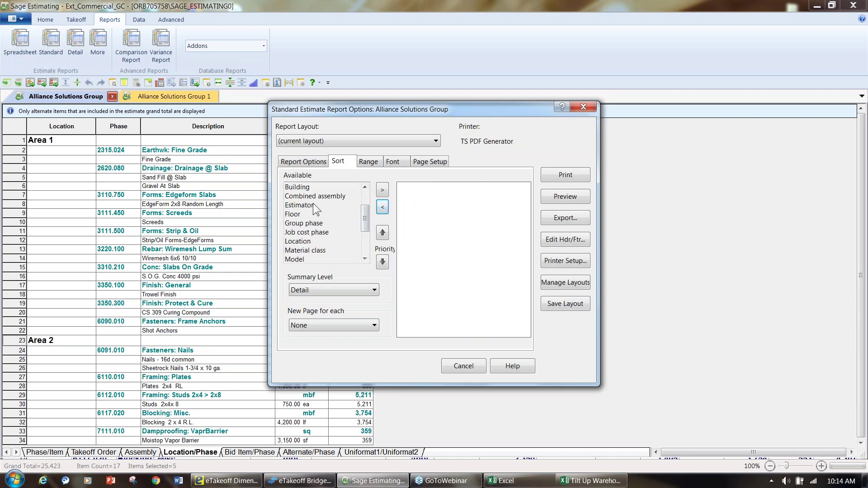
pyautogui.doubleClick(300, 240)
pyautogui.moveTo(368, 230); pyautogui.dragTo(369, 241)
pyautogui.doubleClick(314, 231)
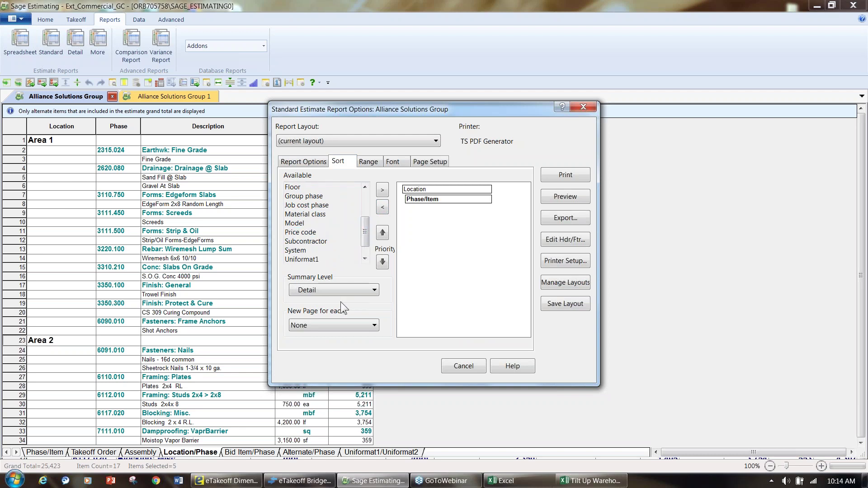
# Preview the report at the Detail summary level, view its second page and close the preview.
pyautogui.click(336, 291)
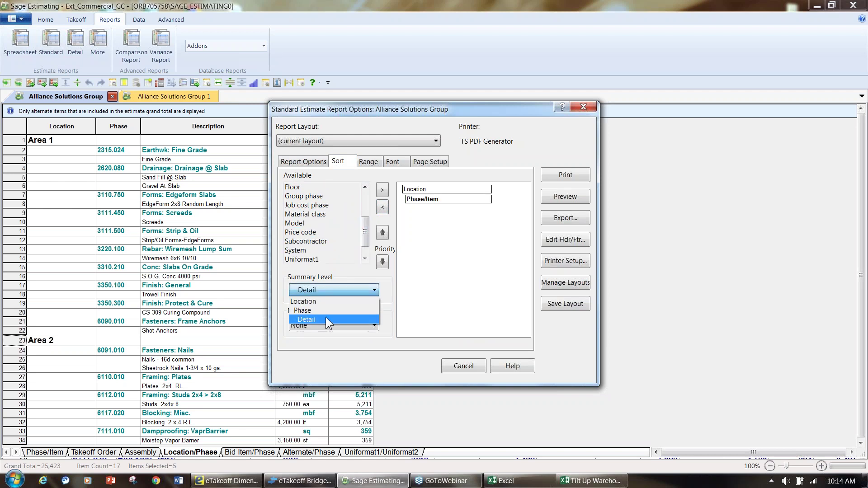
pyautogui.click(577, 201)
pyautogui.click(575, 196)
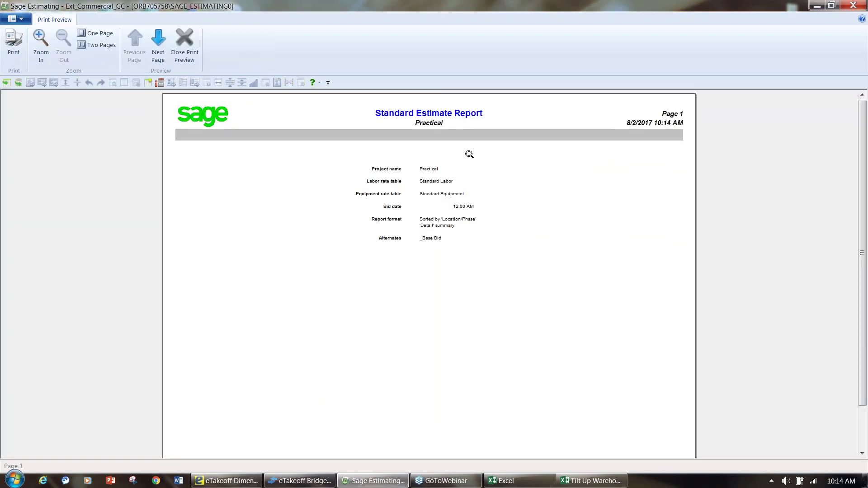
pyautogui.click(157, 43)
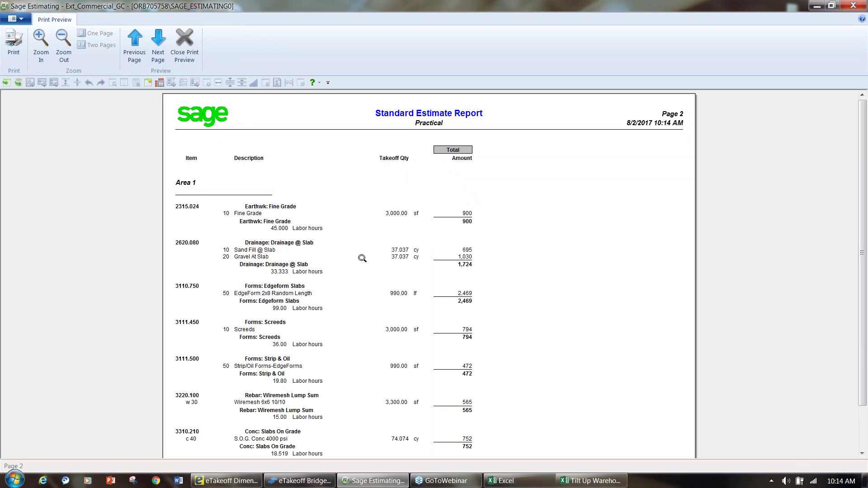
pyautogui.click(189, 45)
# Set the report's summary level to Phase, preview its second page, and close the preview and report options.
pyautogui.click(352, 287)
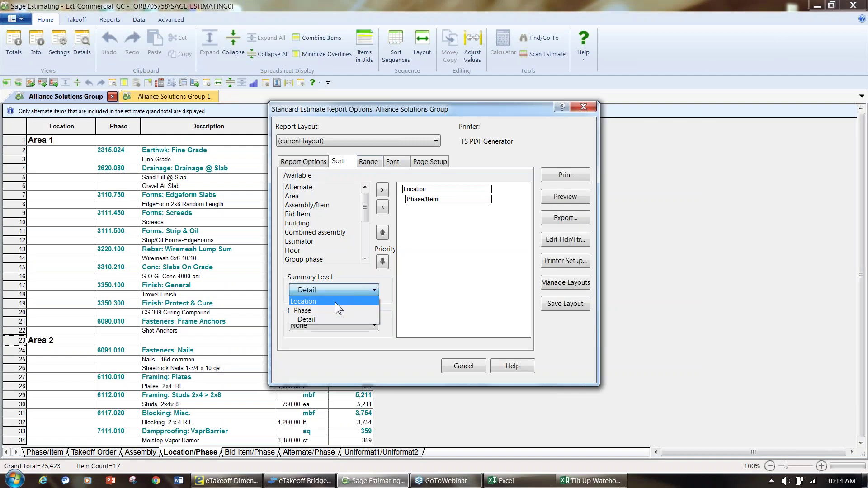
pyautogui.click(333, 310)
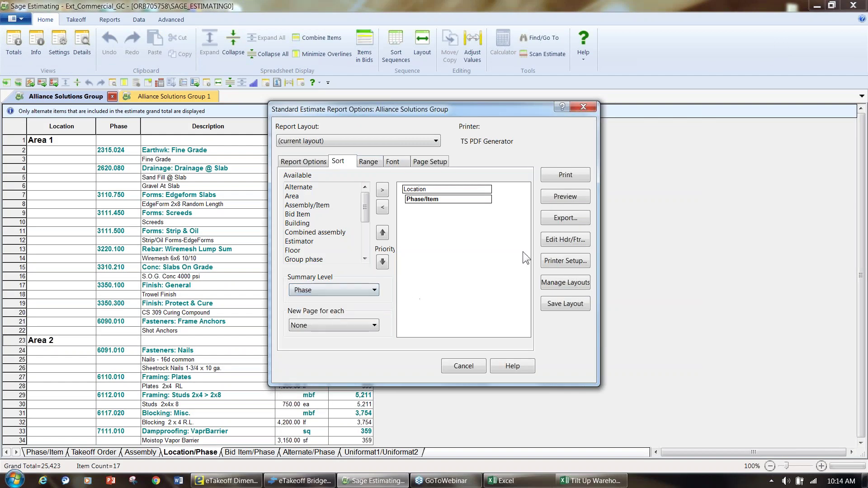
pyautogui.click(557, 194)
pyautogui.click(159, 53)
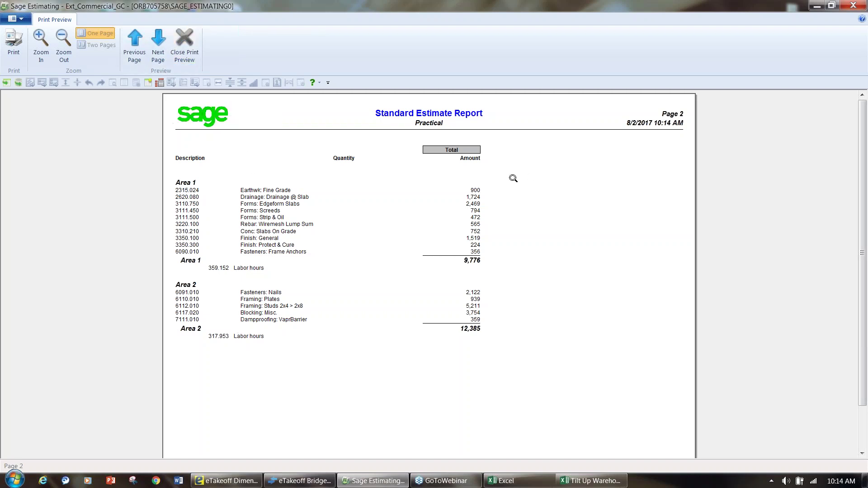
pyautogui.click(191, 38)
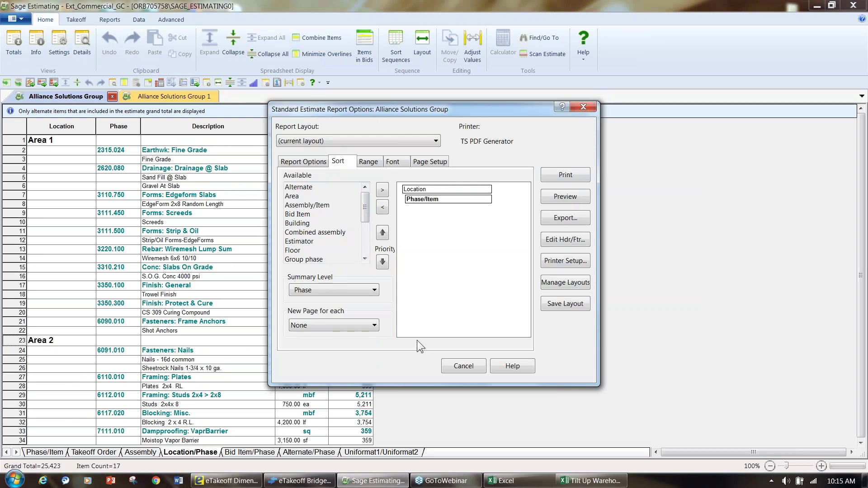
pyautogui.click(583, 107)
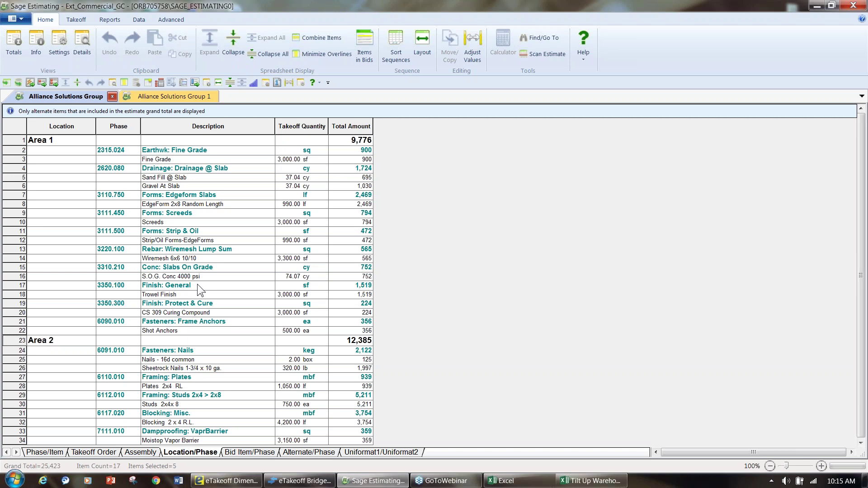
# View the estimate in the Uniformat1/Uniformat2 sequence, compare it with Location/Phase, and return to Phase/Item.
pyautogui.click(376, 452)
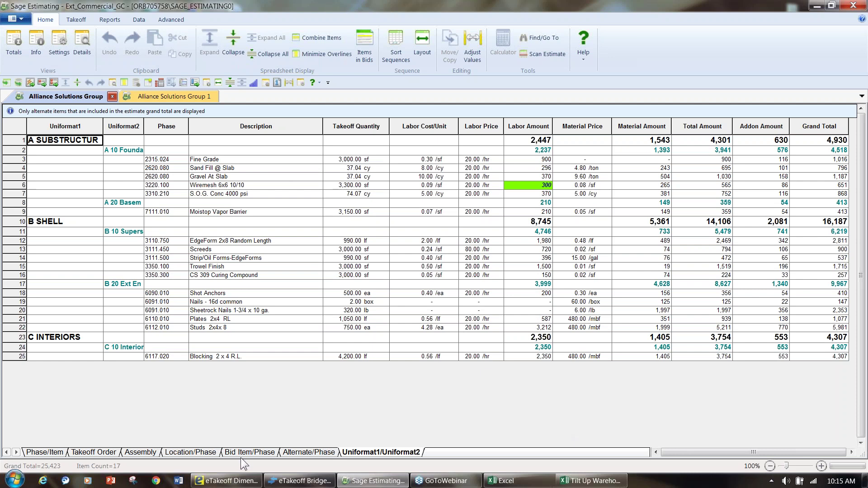
pyautogui.click(200, 451)
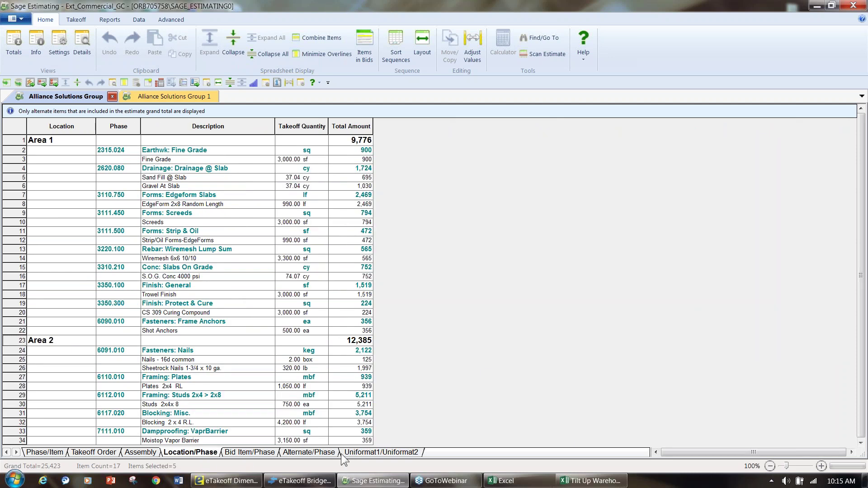
pyautogui.click(390, 451)
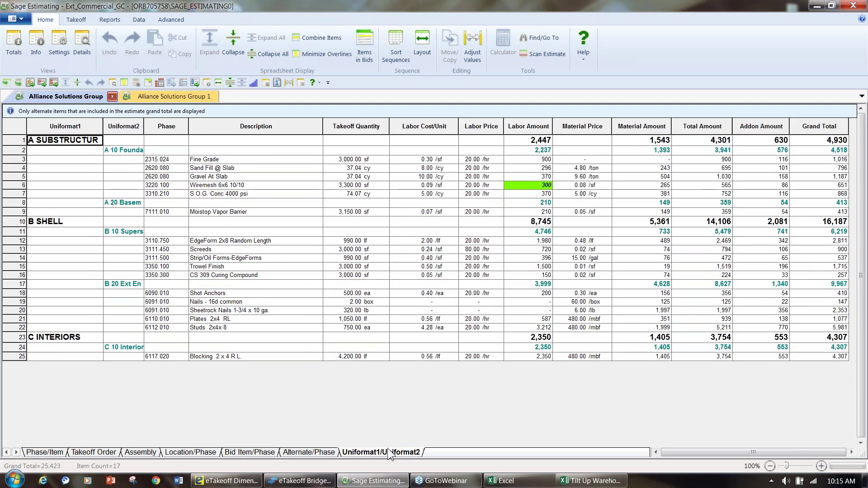
pyautogui.click(43, 452)
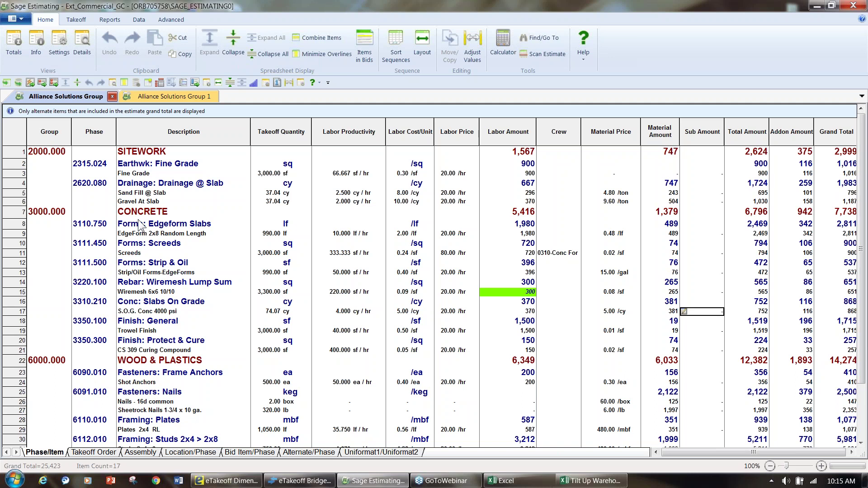
# Place Alliance Solutions Group 1 beside the open estimate and copy the rows from SITEWORK through Trowel Finish into it.
pyautogui.click(18, 19)
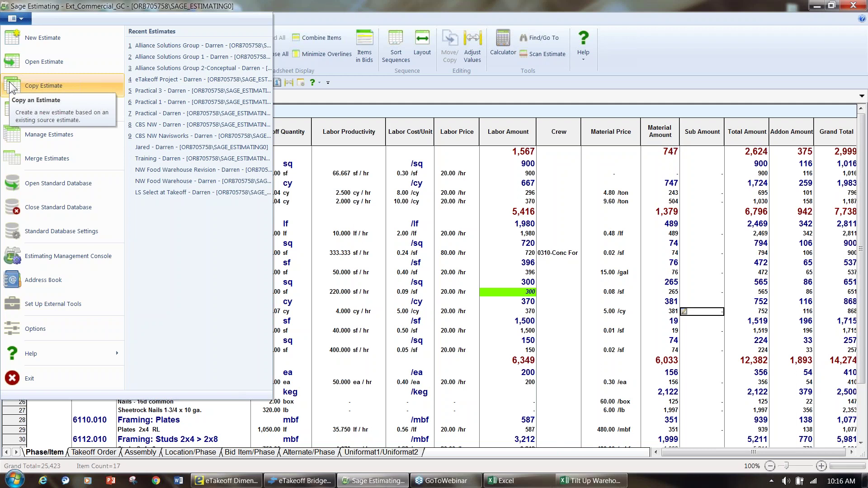
pyautogui.click(702, 58)
pyautogui.click(145, 96)
pyautogui.moveTo(150, 97); pyautogui.dragTo(437, 102)
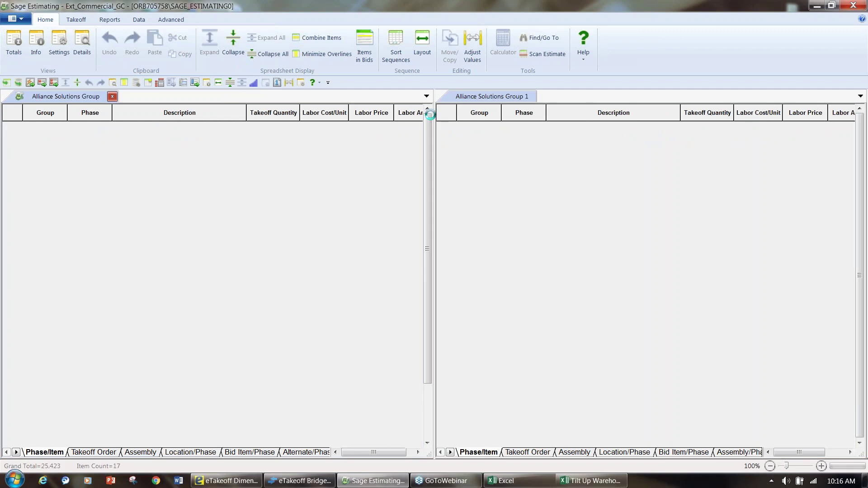
pyautogui.moveTo(16, 152); pyautogui.dragTo(9, 332)
pyautogui.moveTo(121, 267); pyautogui.dragTo(502, 213)
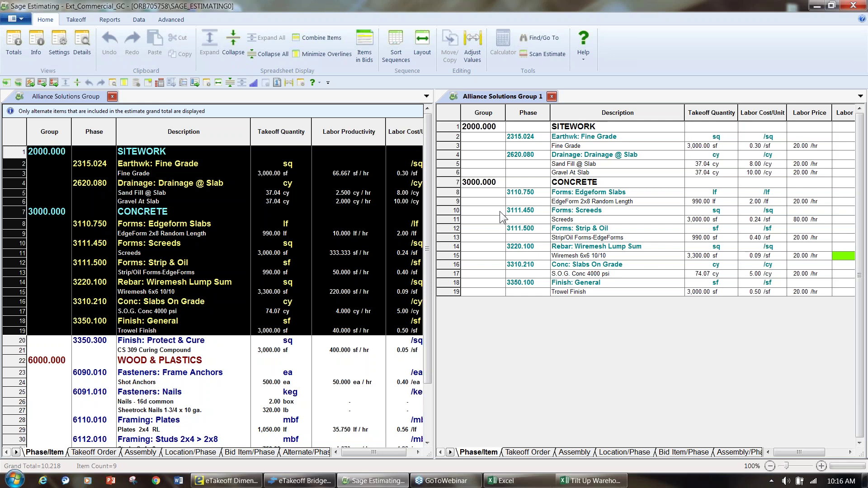
# Review the categories for repricing the estimate from the database and close the dialog without repricing.
pyautogui.click(81, 20)
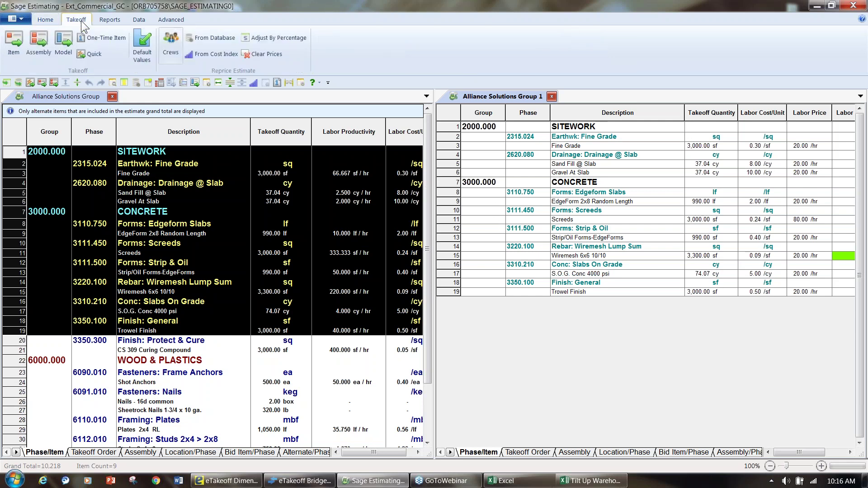
pyautogui.click(214, 39)
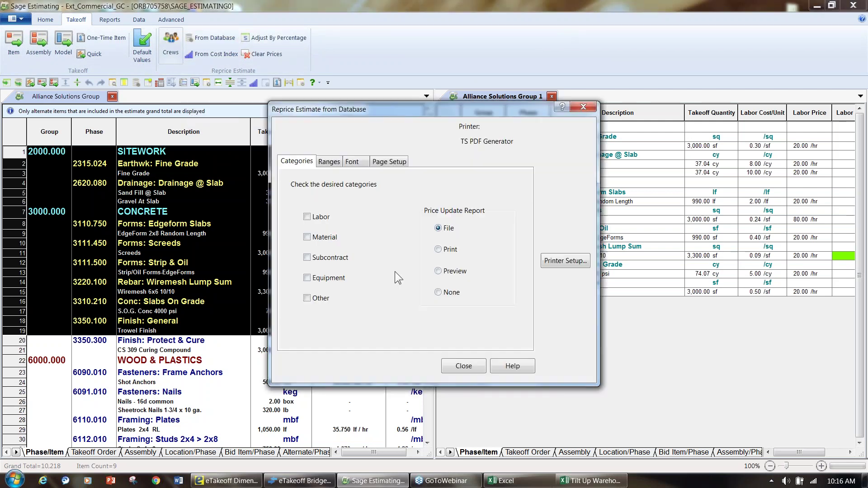
pyautogui.click(460, 366)
# Delete all copied rows from Alliance Solutions Group 1 and regroup both estimates into a single tabbed window.
pyautogui.moveTo(455, 127); pyautogui.dragTo(457, 319)
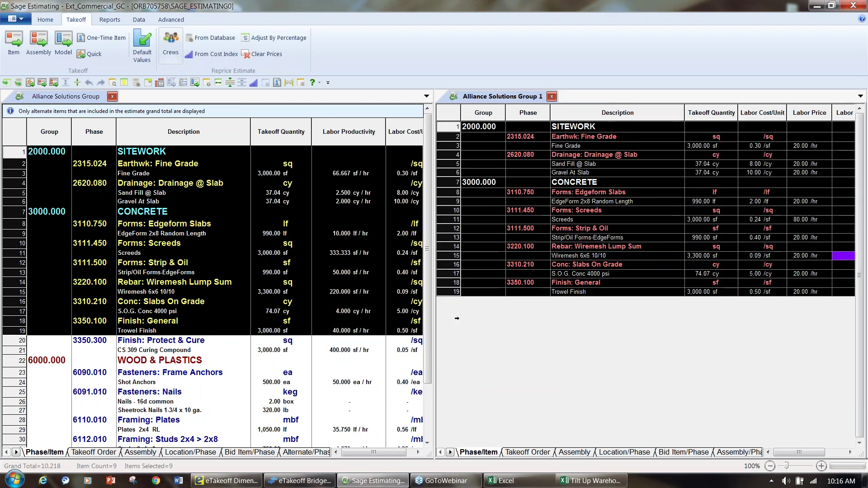
pyautogui.press('Delete')
pyautogui.click(430, 267)
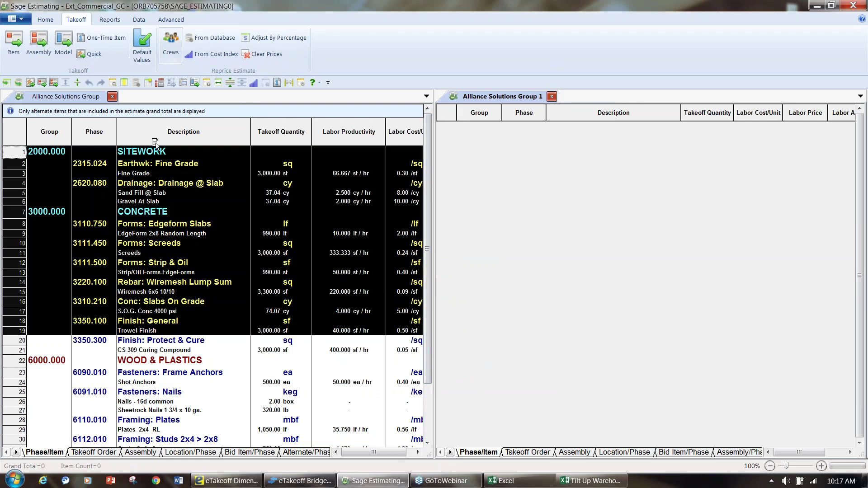
pyautogui.moveTo(118, 111); pyautogui.dragTo(118, 112)
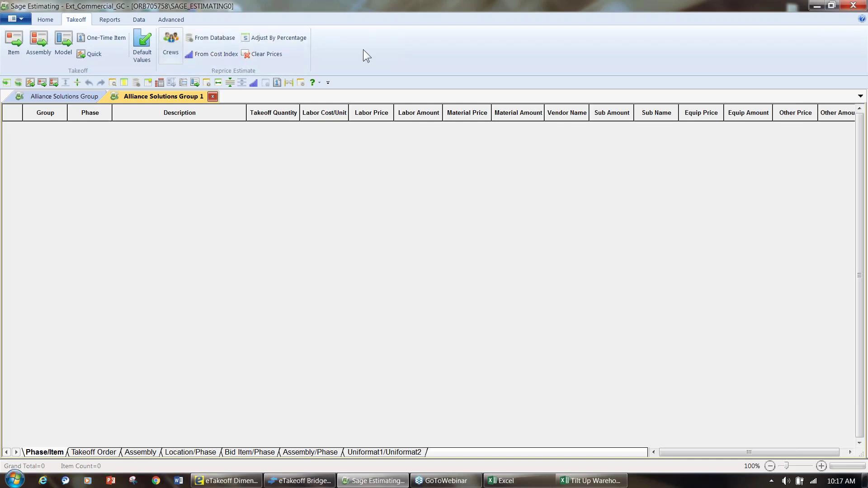
# Open Quick Takeoff for Alliance Solutions Group 1 and sort its item list by Uniformat1/Uniformat2.
pyautogui.click(92, 54)
pyautogui.moveTo(535, 96); pyautogui.dragTo(361, 97)
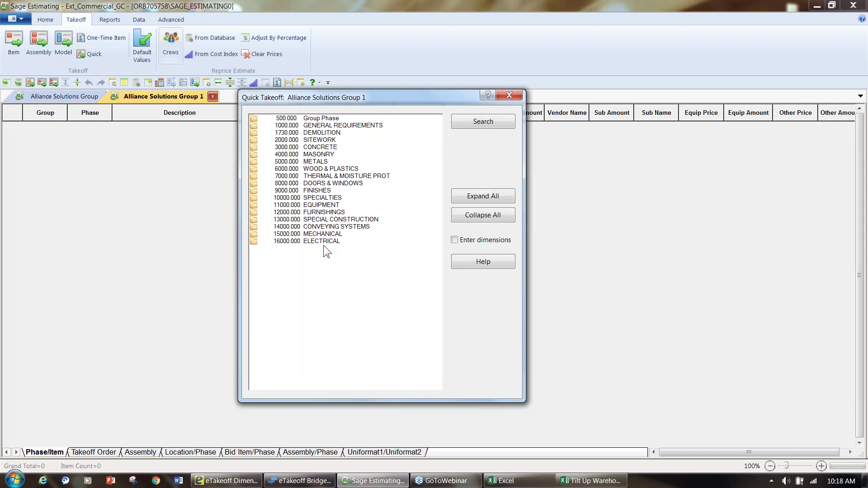
pyautogui.rightClick(316, 154)
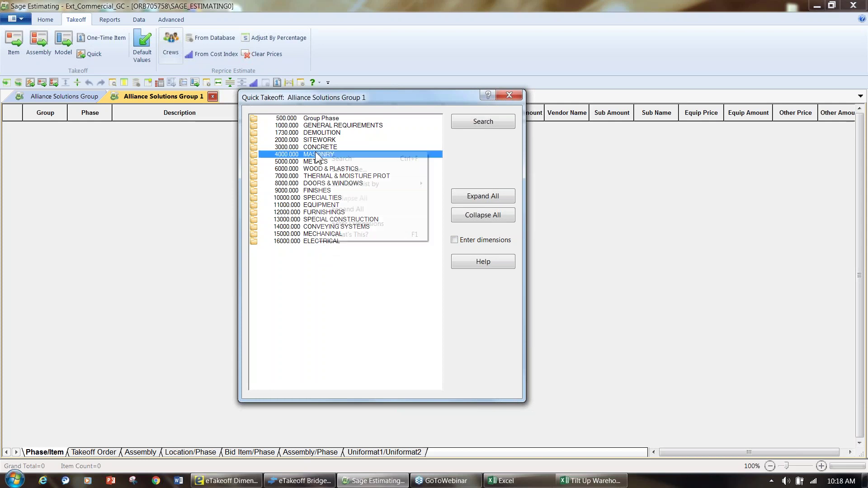
pyautogui.moveTo(355, 183)
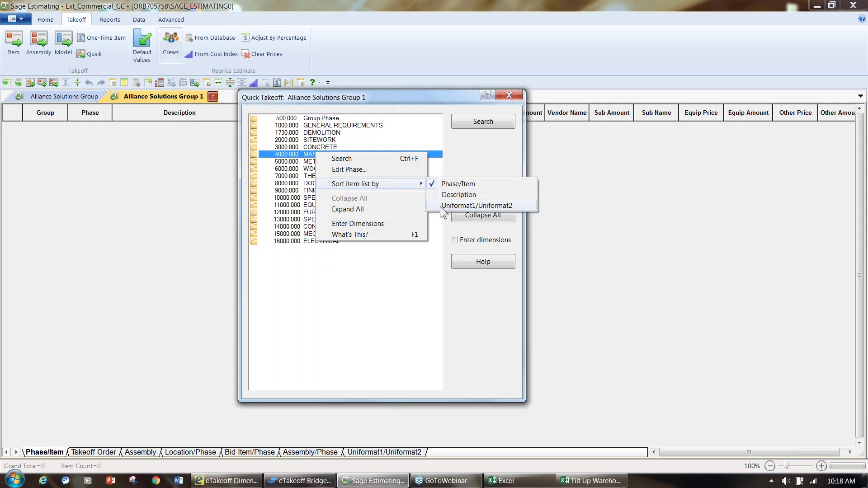
pyautogui.click(440, 207)
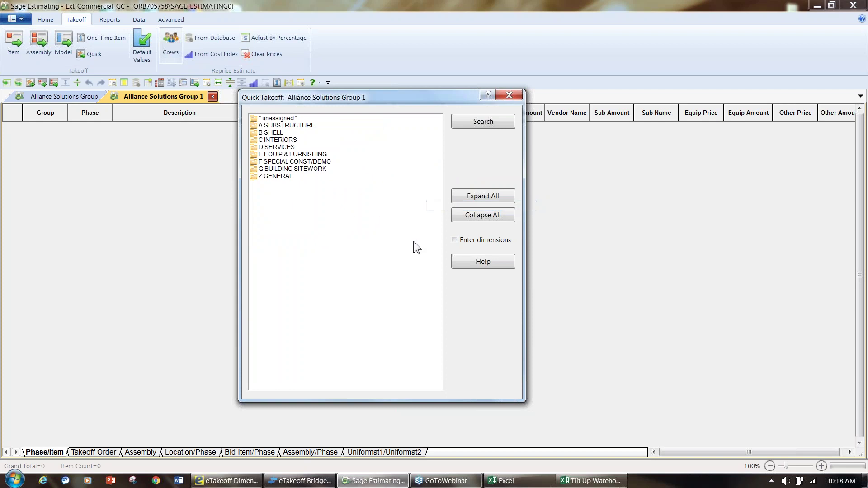
# Sort the Quick Takeoff item list by Description, and return it to the Phase/Item order.
pyautogui.rightClick(290, 144)
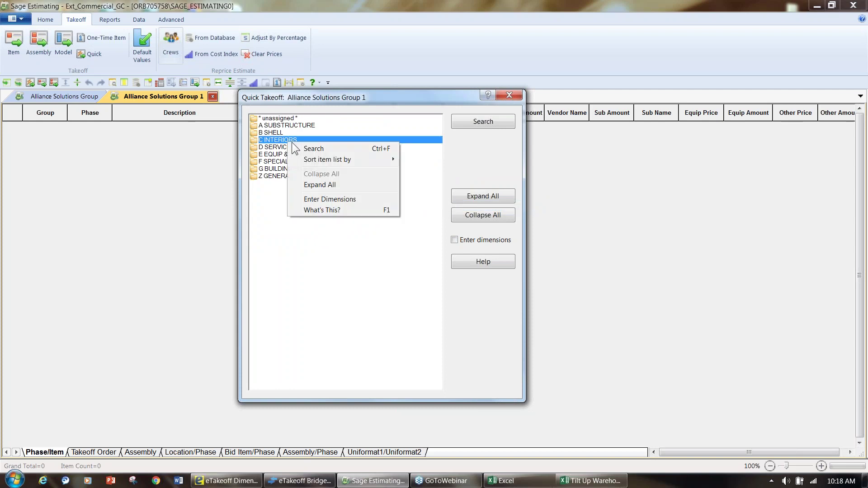
pyautogui.moveTo(302, 161)
pyautogui.click(423, 170)
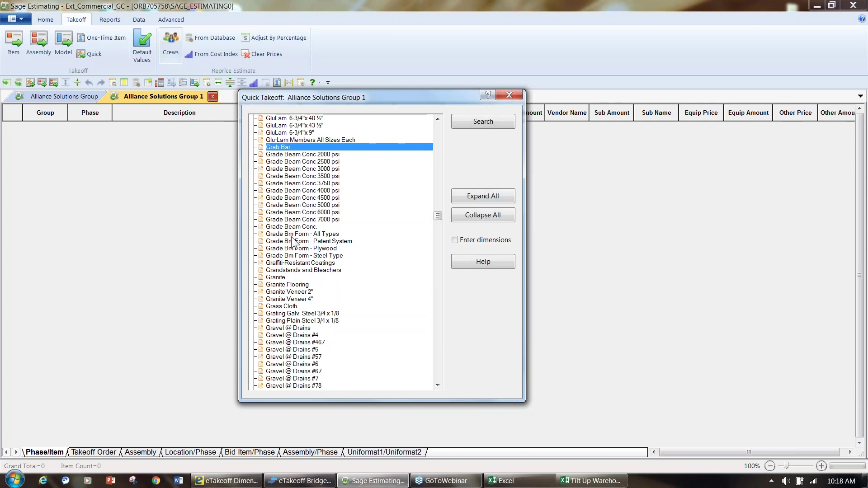
pyautogui.rightClick(302, 220)
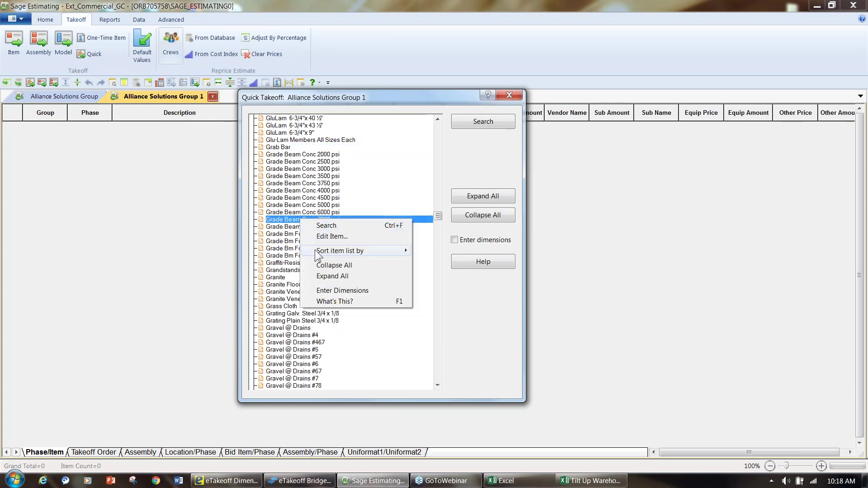
pyautogui.moveTo(317, 253)
pyautogui.click(440, 252)
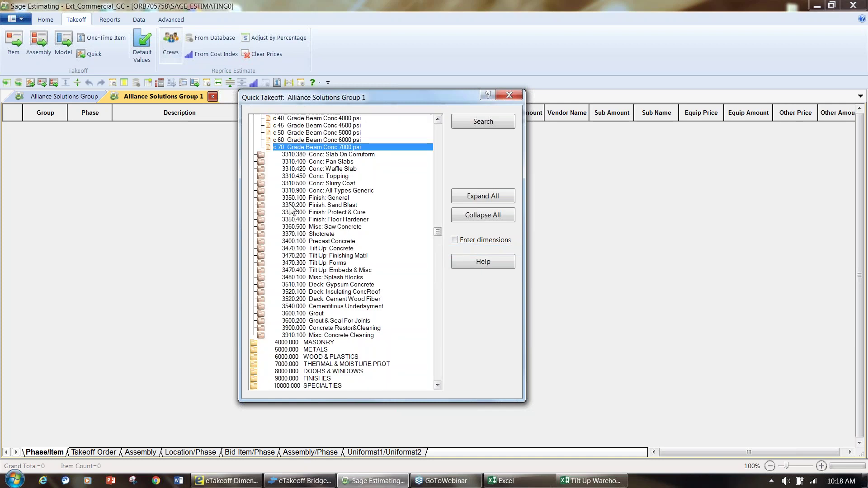
# Collapse the Quick Takeoff item list, and expand CONCRETE down to the items under phase 3310.210 Conc: Slabs On Grade.
pyautogui.click(481, 214)
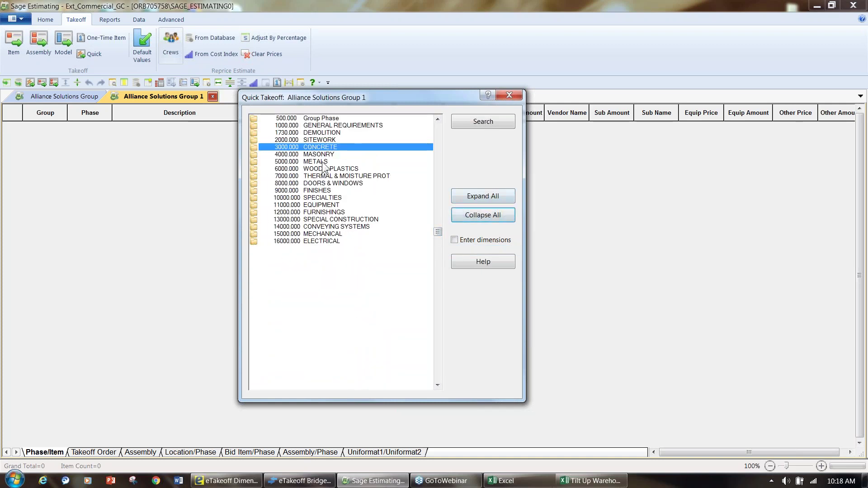
pyautogui.doubleClick(318, 147)
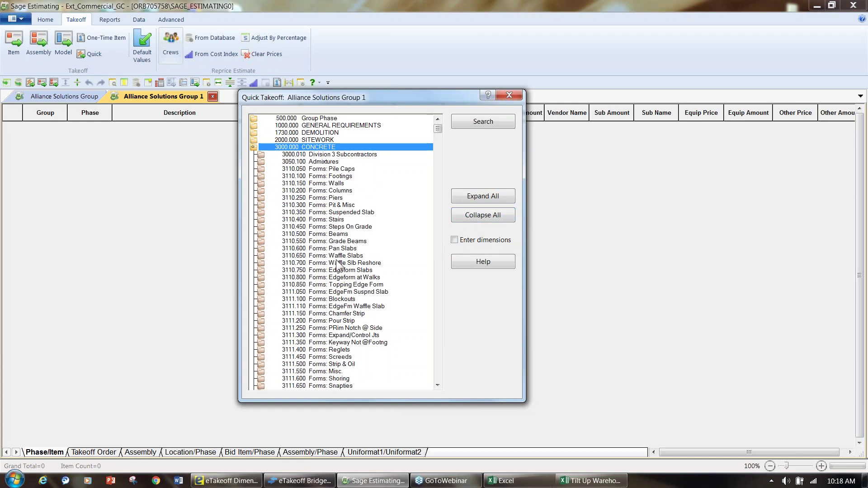
pyautogui.click(440, 288)
pyautogui.click(440, 288)
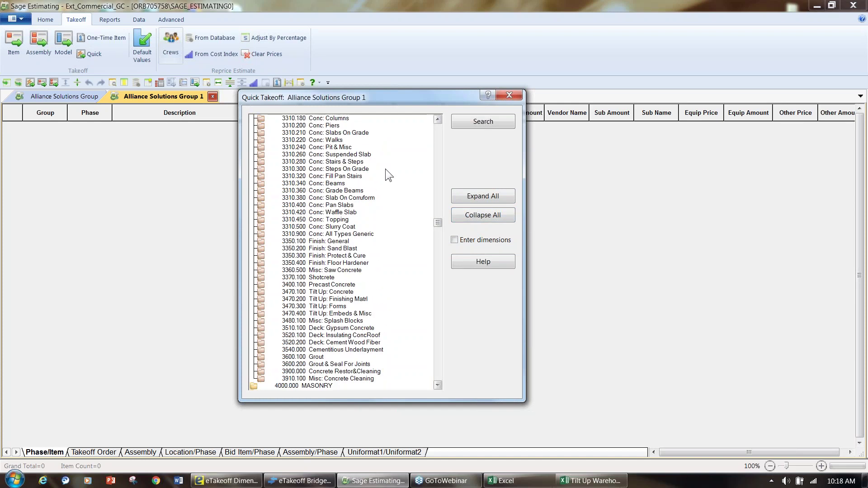
pyautogui.doubleClick(357, 133)
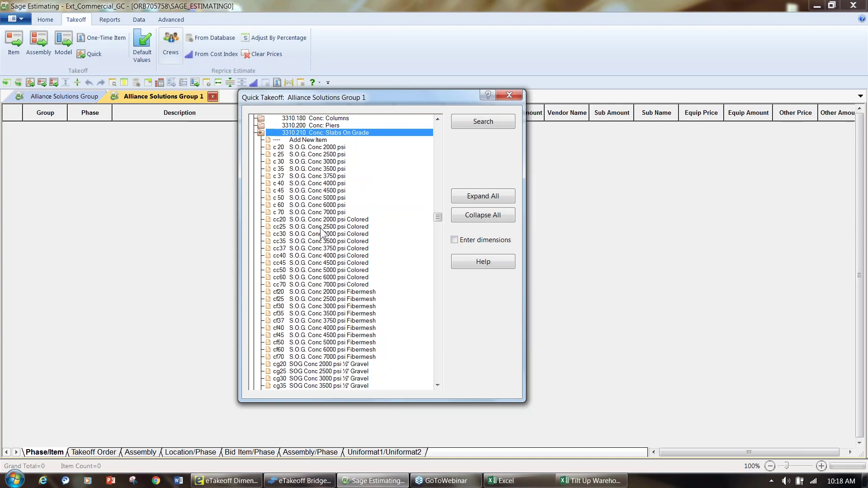
# Review the database item S.O.G. Conc 2000 psi, including its pricing categories, formula and job cost settings, and close it without changes.
pyautogui.click(305, 148)
pyautogui.rightClick(306, 153)
pyautogui.click(328, 162)
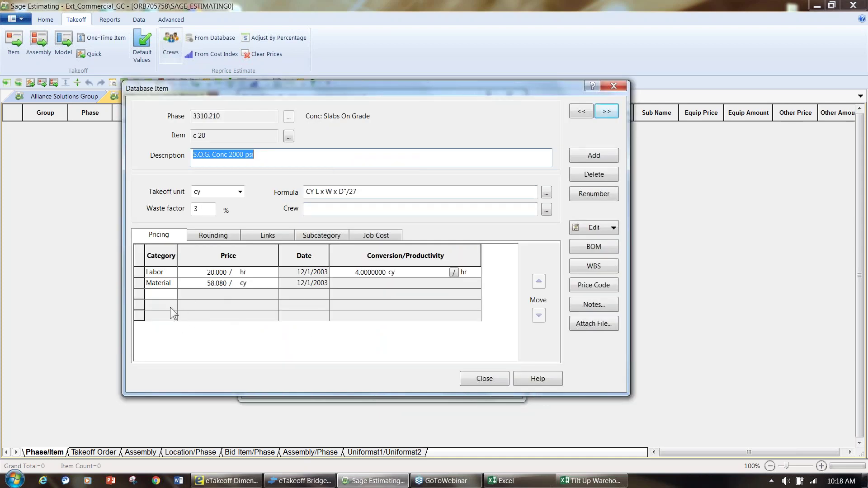
pyautogui.click(170, 294)
pyautogui.click(170, 294)
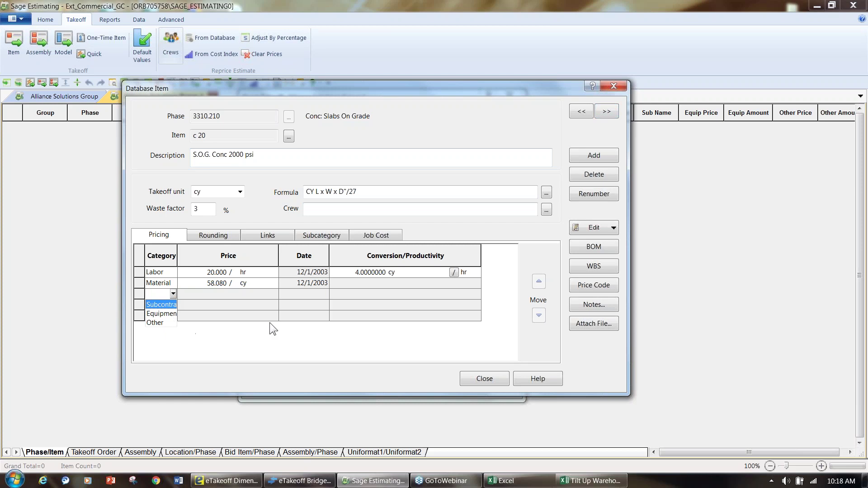
pyautogui.click(264, 218)
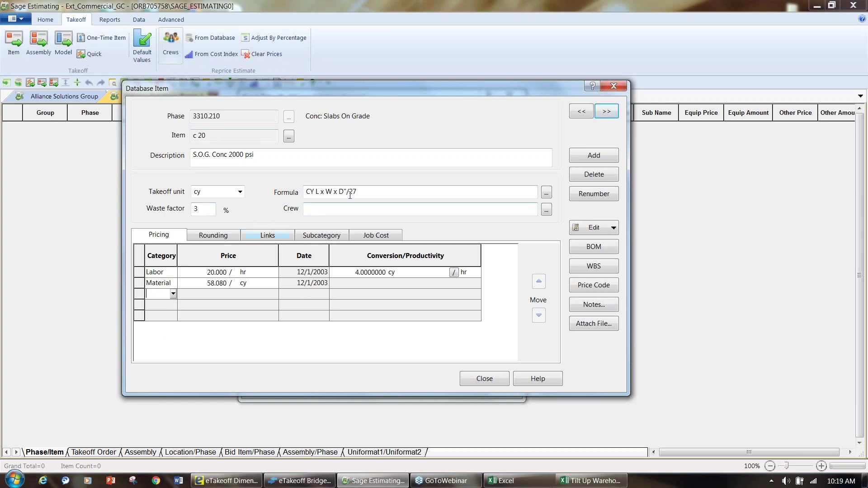
pyautogui.click(374, 190)
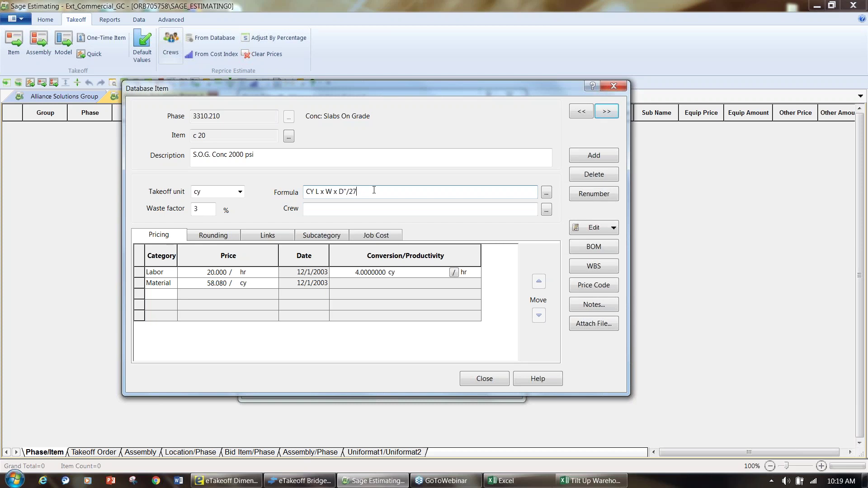
pyautogui.click(374, 236)
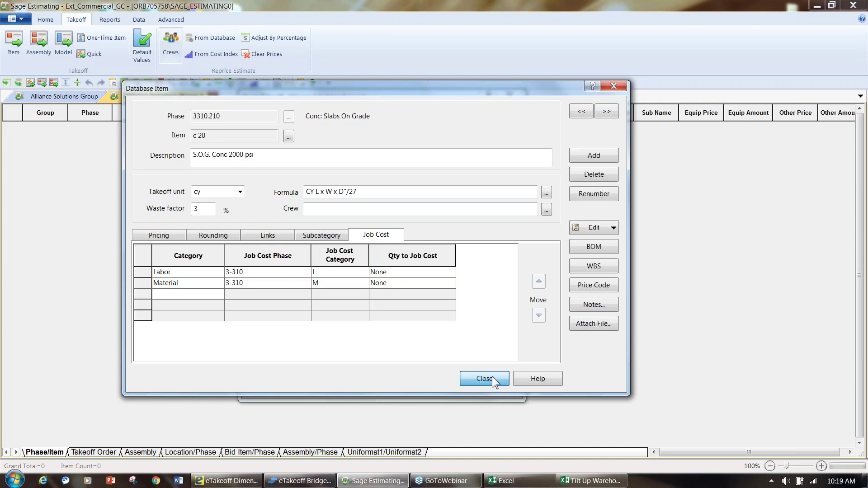
pyautogui.click(478, 383)
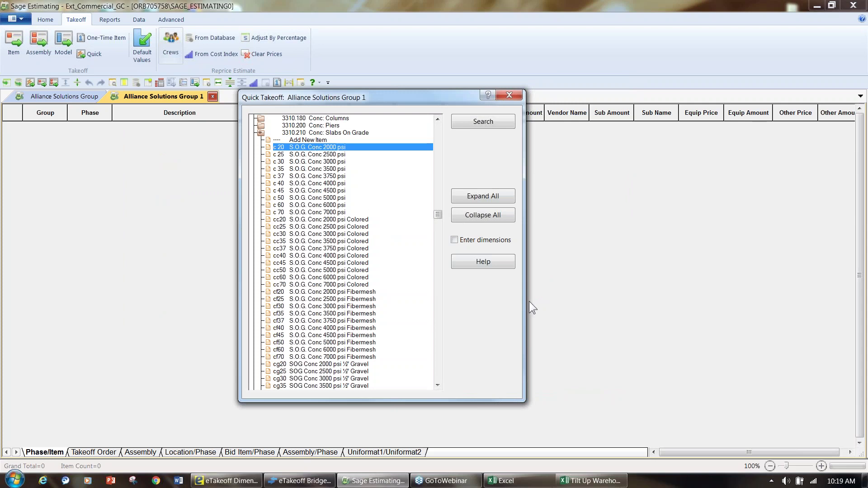
# Take off S.O.G. Conc 2000 psi with dimension entry enabled, using length 100 ft, width 20 ft and depth 6 in.
pyautogui.click(465, 240)
pyautogui.doubleClick(323, 147)
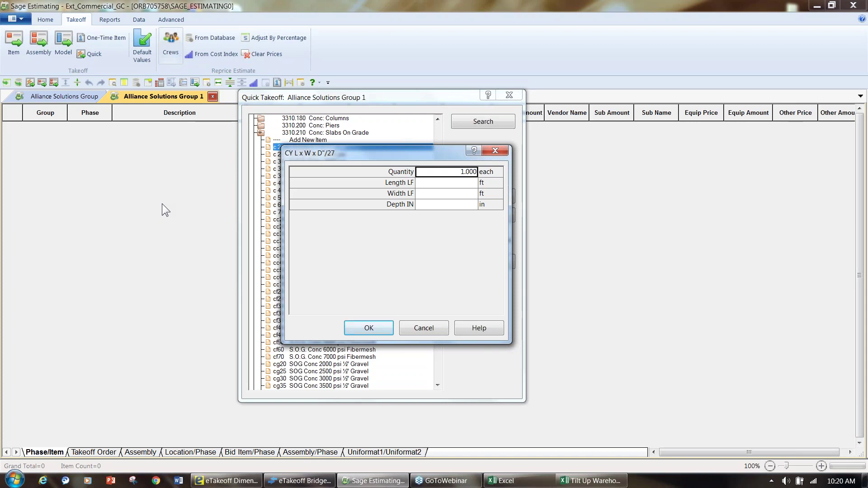
pyautogui.press('Tab')
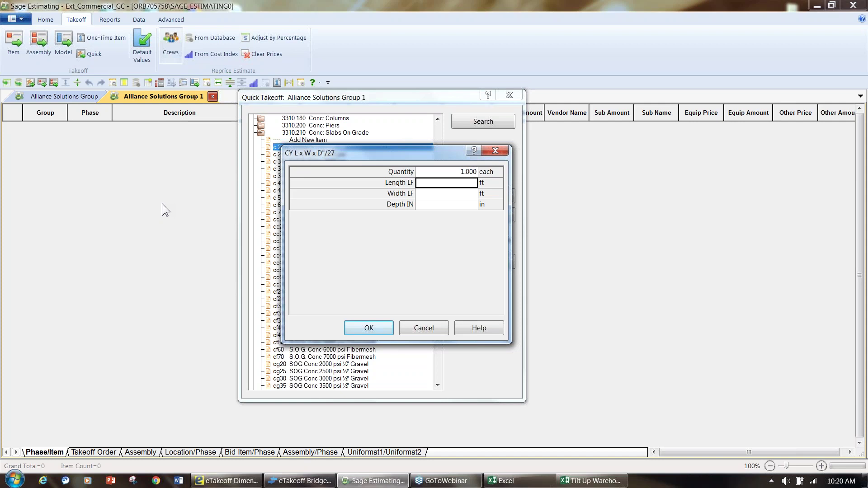
pyautogui.write('100')
pyautogui.press('Tab')
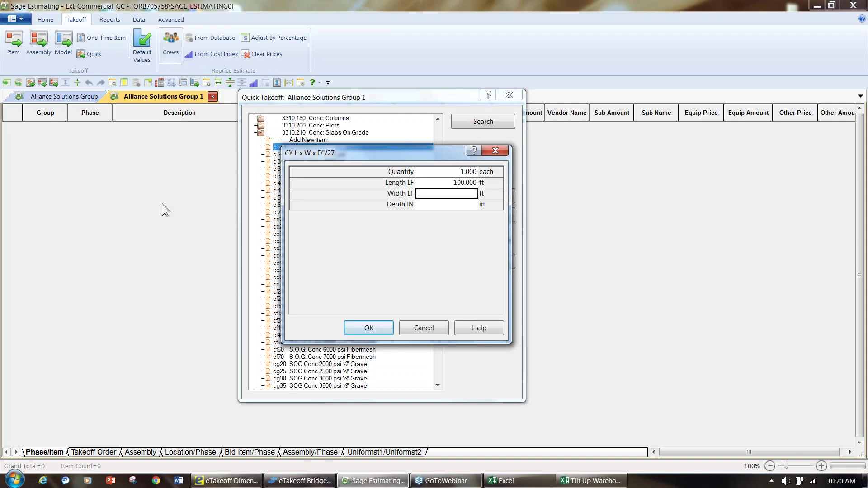
pyautogui.write('20')
pyautogui.press('Tab')
pyautogui.write('6')
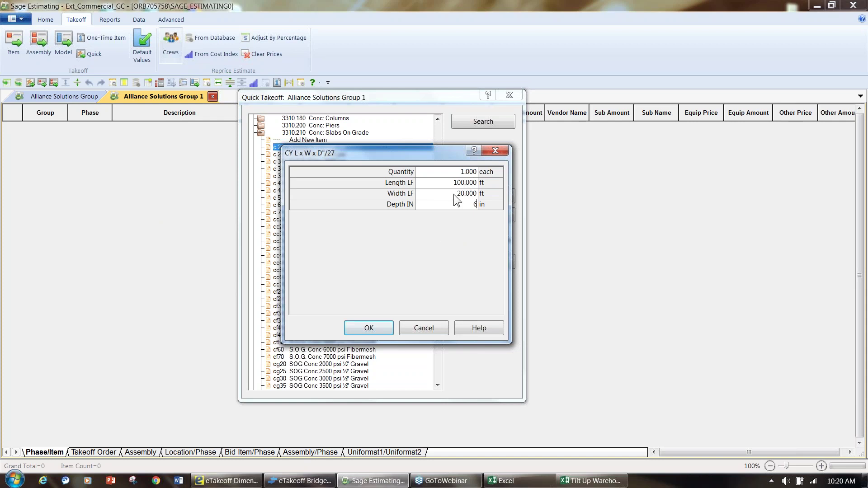
pyautogui.click(372, 329)
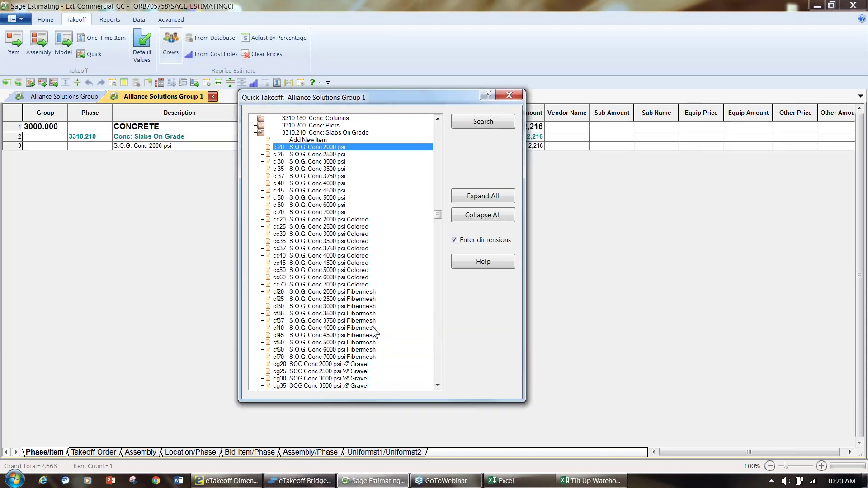
# Turn off dimension entry and add the plain S.O.G. Conc items from 2500 psi through 5000 psi to the estimate together.
pyautogui.click(463, 245)
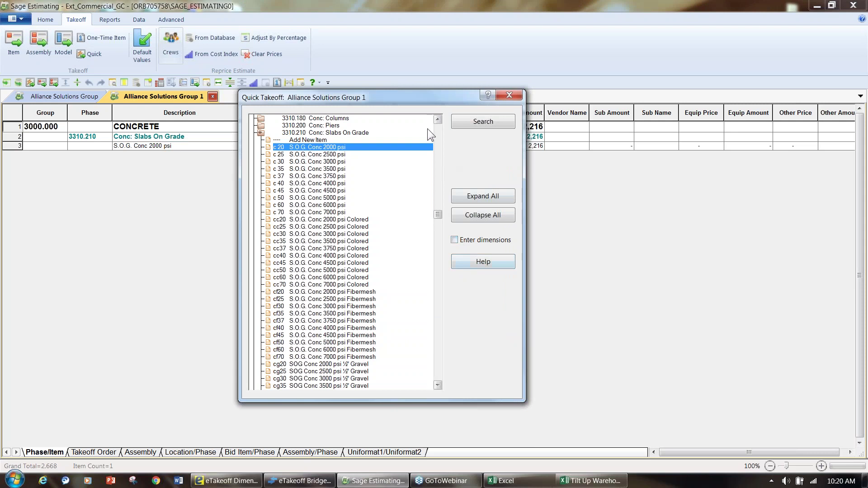
pyautogui.moveTo(414, 97); pyautogui.dragTo(442, 170)
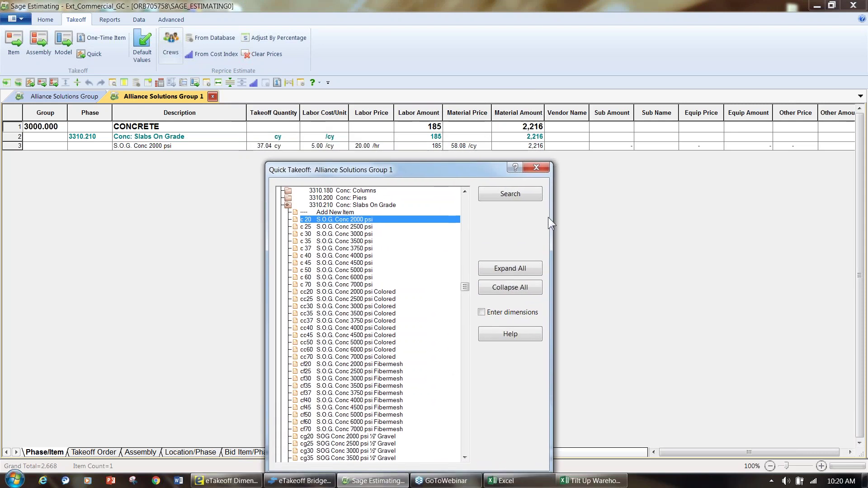
pyautogui.moveTo(419, 170); pyautogui.dragTo(423, 102)
pyautogui.click(356, 160)
pyautogui.keyDown('shift'); pyautogui.click(347, 205); pyautogui.keyUp('shift')
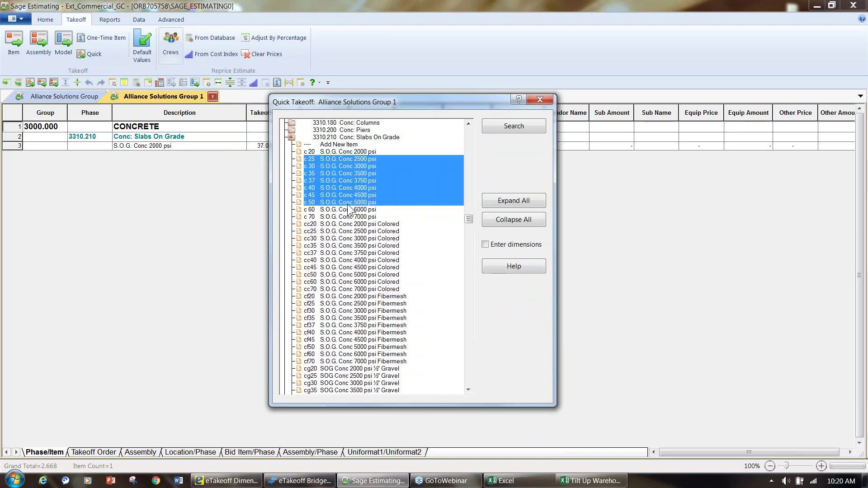
pyautogui.moveTo(356, 183); pyautogui.dragTo(219, 190)
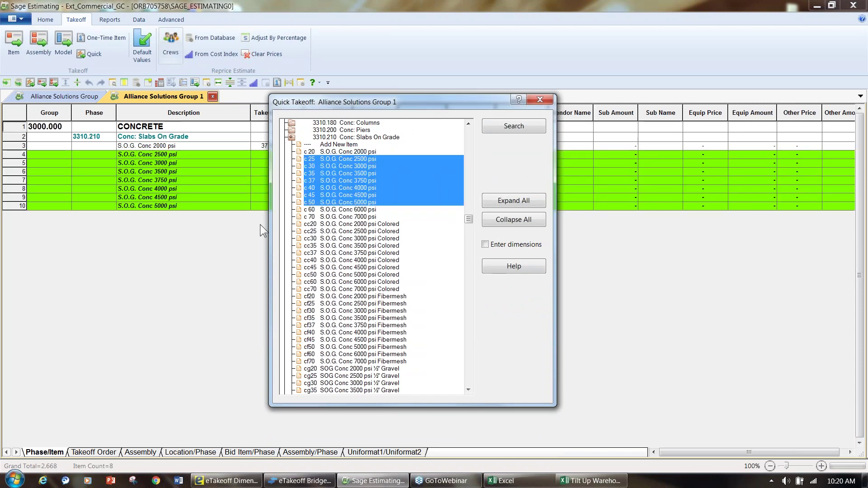
# Set the takeoff quantity of S.O.G. Conc 2500 psi to 30 cy in the estimate spreadsheet.
pyautogui.moveTo(405, 105); pyautogui.dragTo(493, 102)
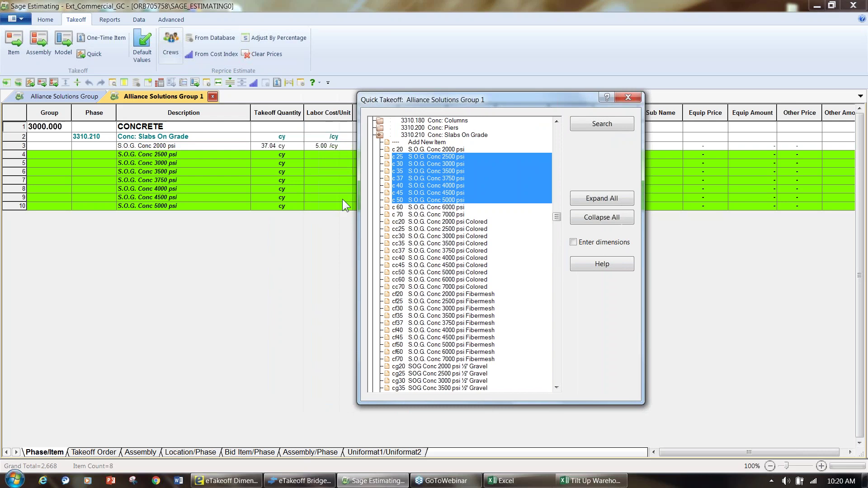
pyautogui.click(272, 156)
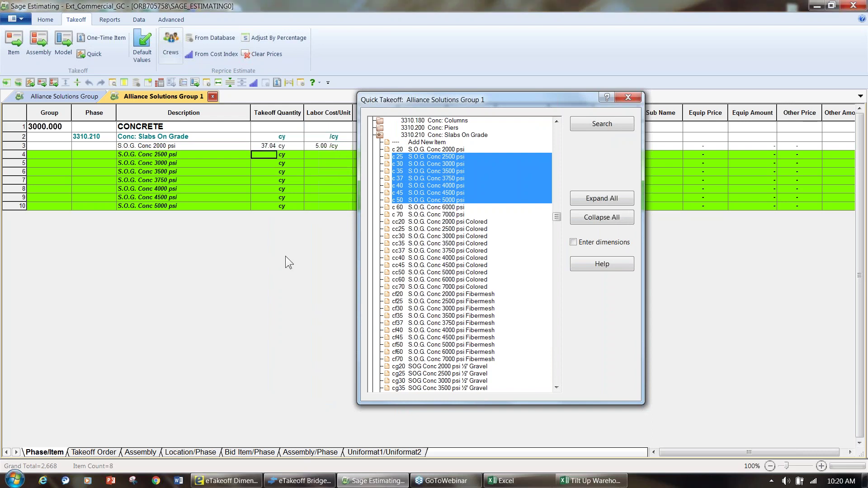
pyautogui.write('30')
pyautogui.press('Return')
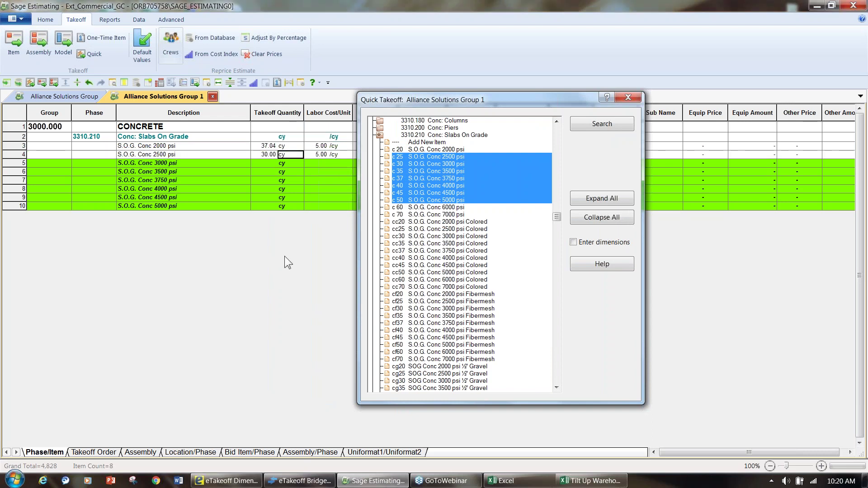
pyautogui.moveTo(462, 97); pyautogui.dragTo(398, 194)
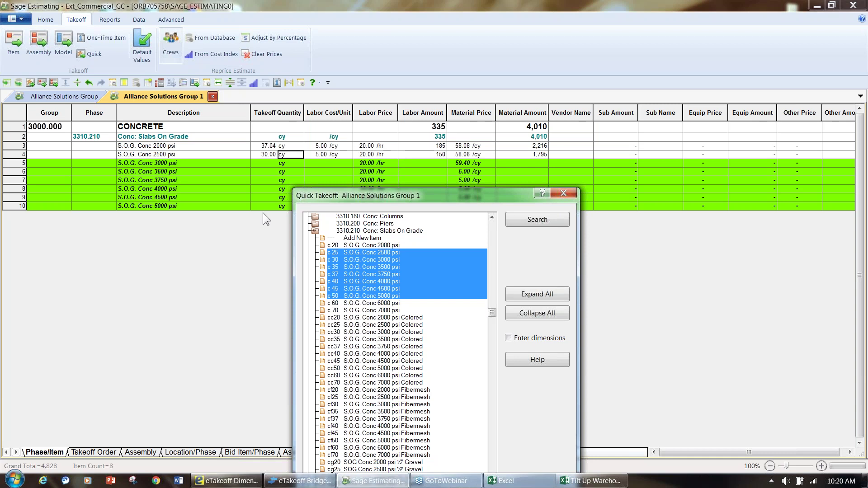
pyautogui.click(262, 165)
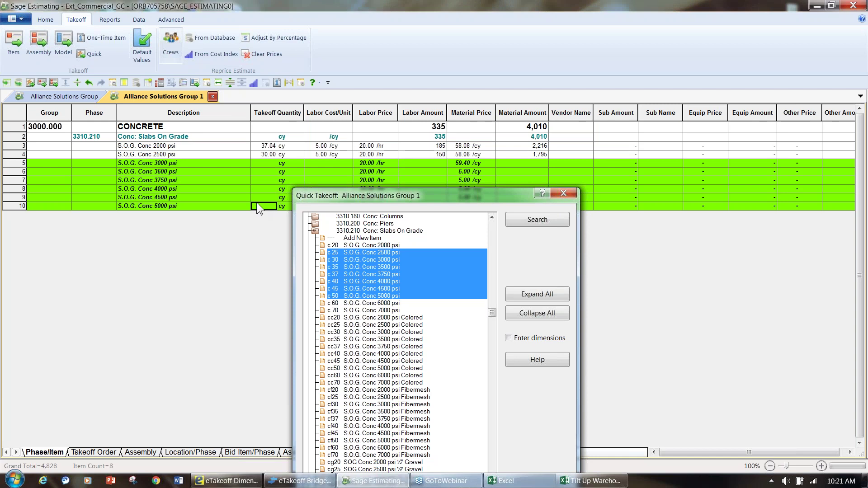
# Search the Quick Takeoff items for "sub", and search again for "stud 2x4".
pyautogui.moveTo(365, 197); pyautogui.dragTo(352, 112)
pyautogui.click(536, 138)
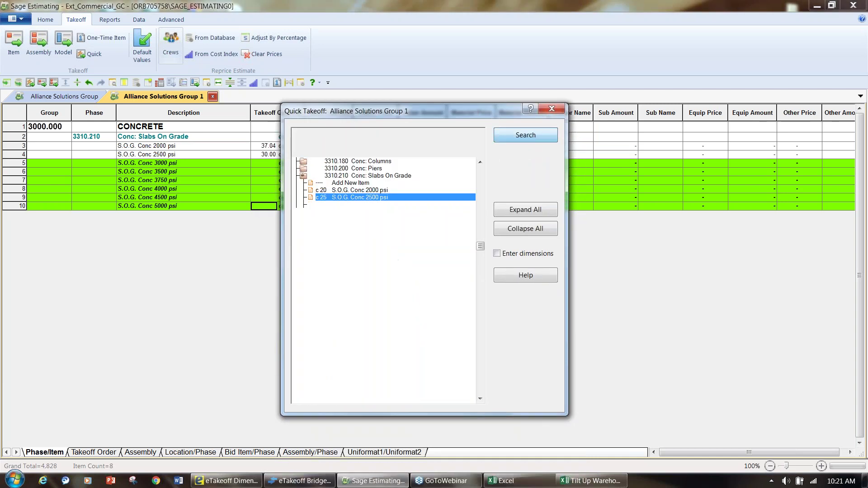
pyautogui.write('sub')
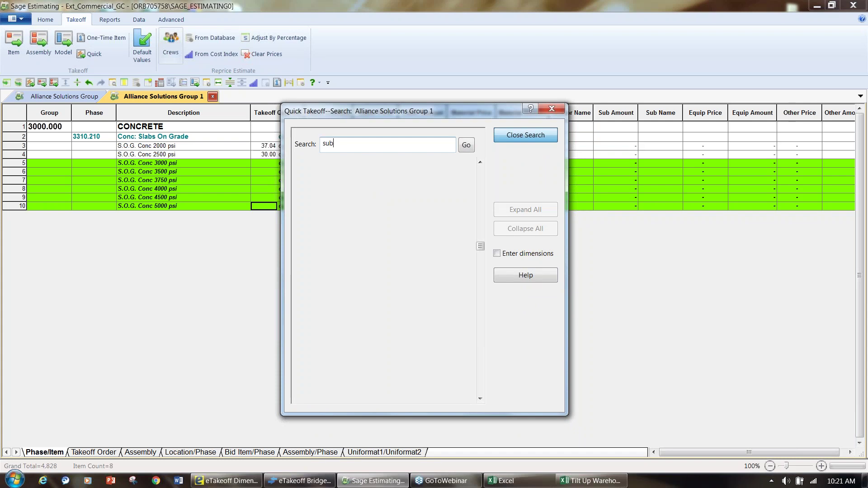
pyautogui.press('Return')
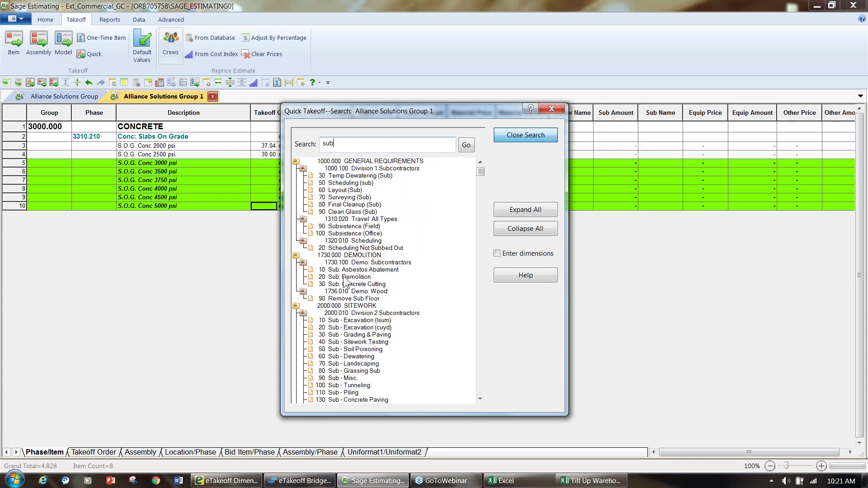
pyautogui.moveTo(343, 145); pyautogui.dragTo(300, 140)
pyautogui.write('stud 2x4')
pyautogui.press('Return')
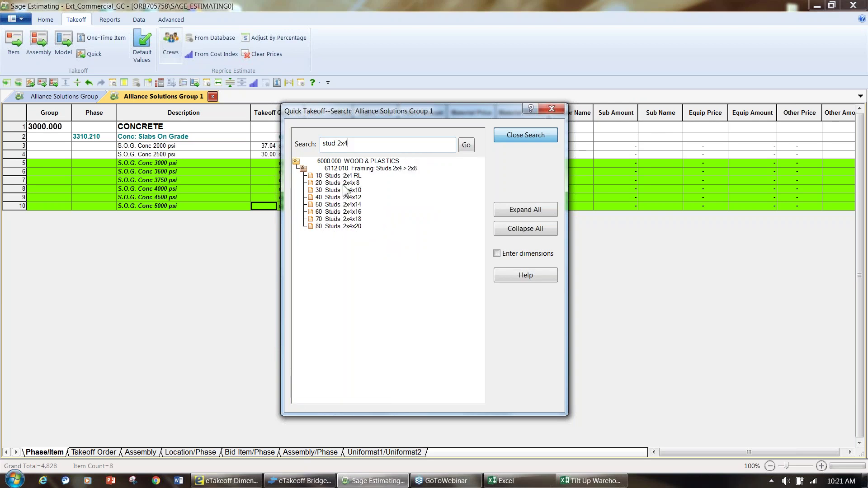
# Turn on dimension entry, review the takeoff dimensions requested for Studs 2x4x18, and cancel without adding the item.
pyautogui.click(346, 219)
pyautogui.click(502, 253)
pyautogui.doubleClick(344, 219)
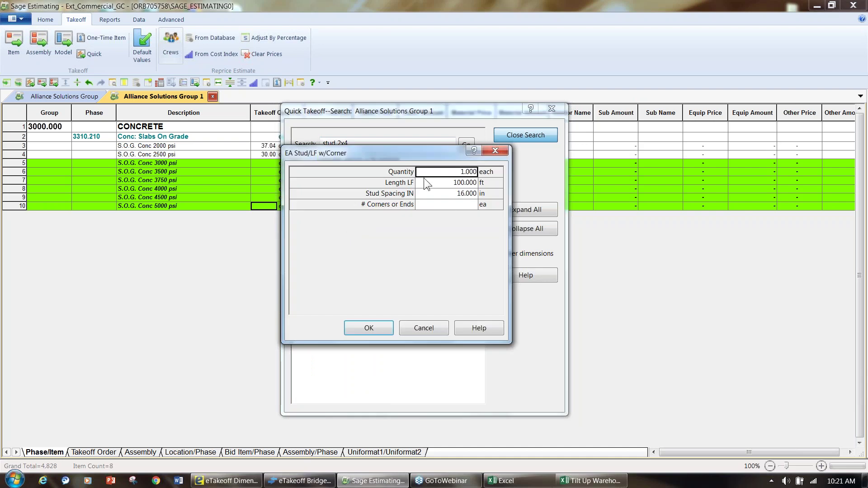
pyautogui.moveTo(408, 155); pyautogui.dragTo(400, 146)
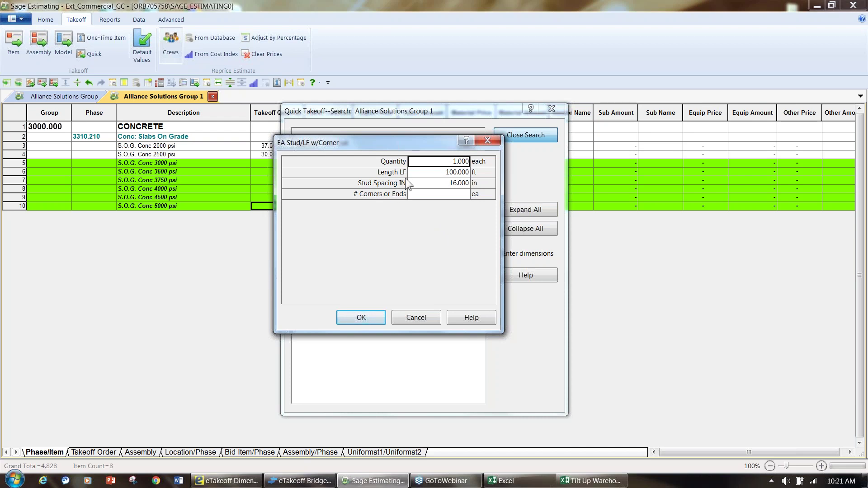
pyautogui.click(426, 313)
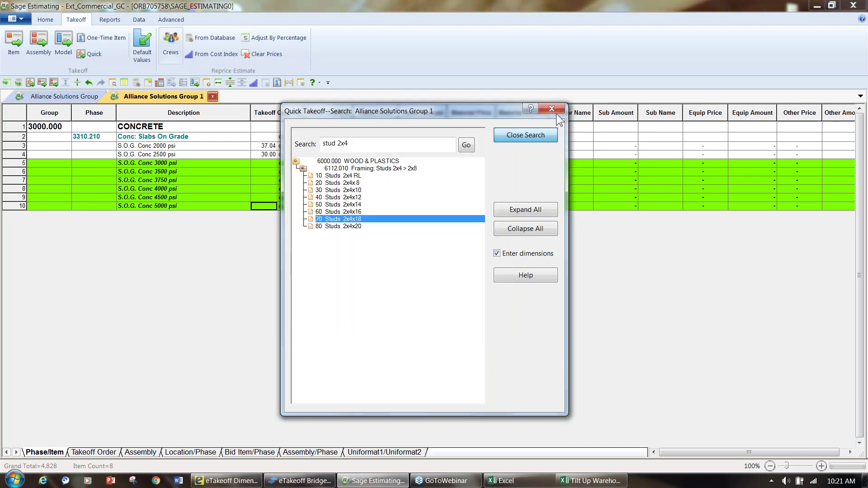
# Close Quick Takeoff and delete all items from the Alliance Solutions Group 1 estimate.
pyautogui.click(553, 110)
pyautogui.hotkey('ctrl', 'a')
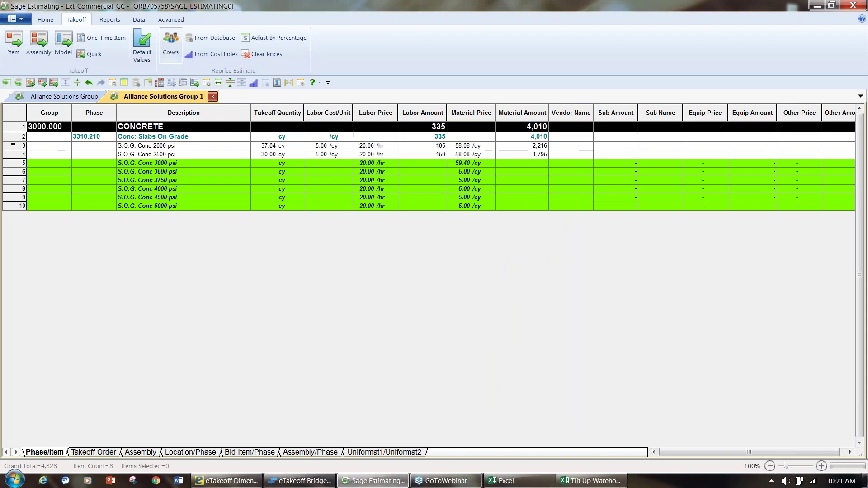
pyautogui.press('Delete')
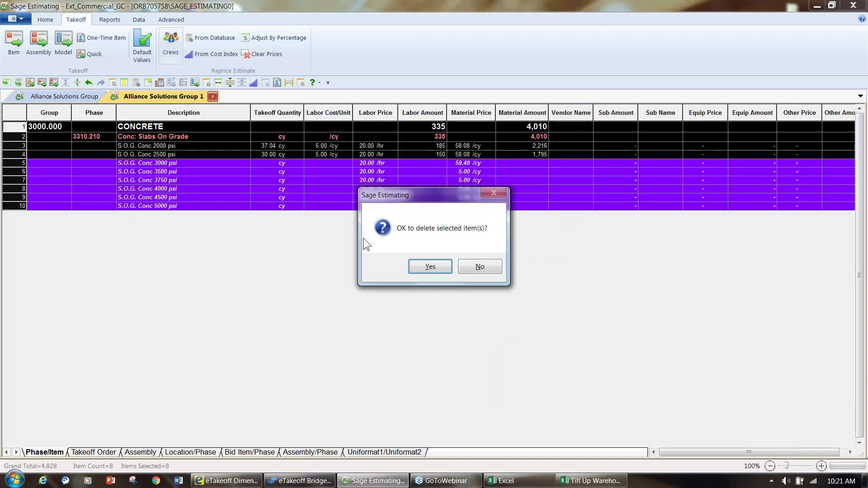
pyautogui.click(430, 268)
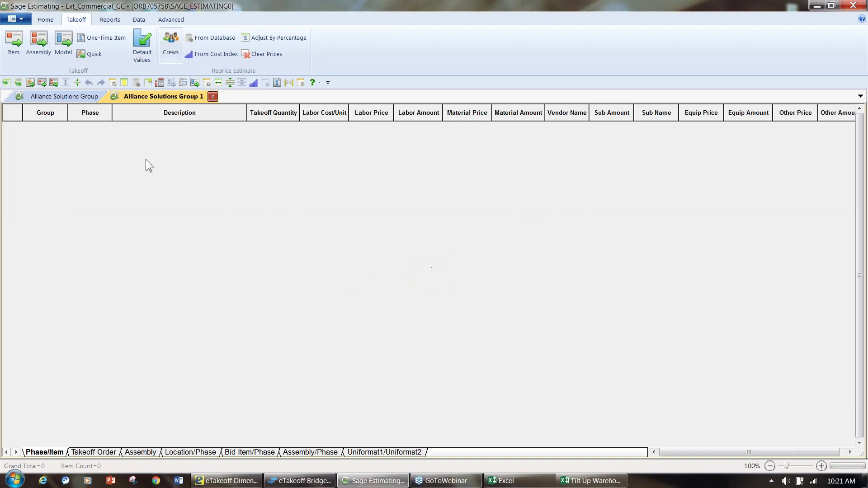
# Start an Assembly Takeoff and load assembly 0355a S.O.G. - Interior Slab - Simple from the 03 Concrete group.
pyautogui.click(38, 41)
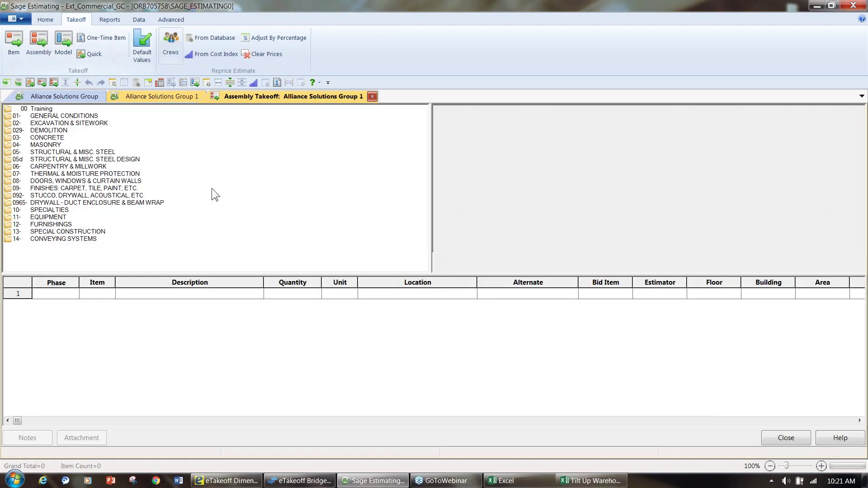
pyautogui.doubleClick(63, 137)
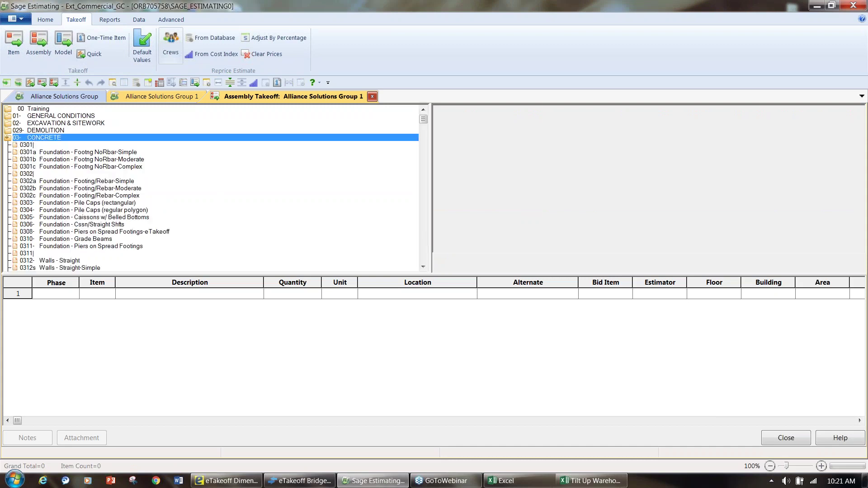
pyautogui.scroll(-9, 80, 203)
pyautogui.click(84, 210)
pyautogui.doubleClick(84, 210)
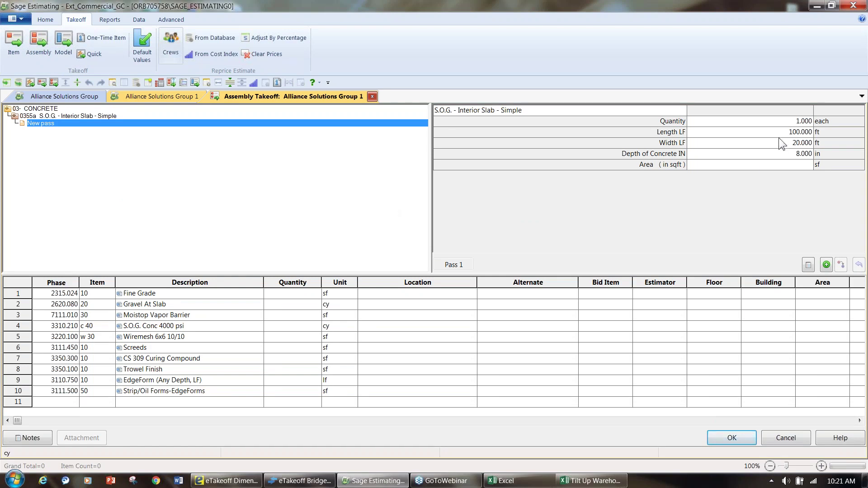
# Generate a pass of the simple interior slab at 100 ft long, 20 ft wide and 8 in deep, and cancel it.
pyautogui.moveTo(779, 131); pyautogui.dragTo(781, 163)
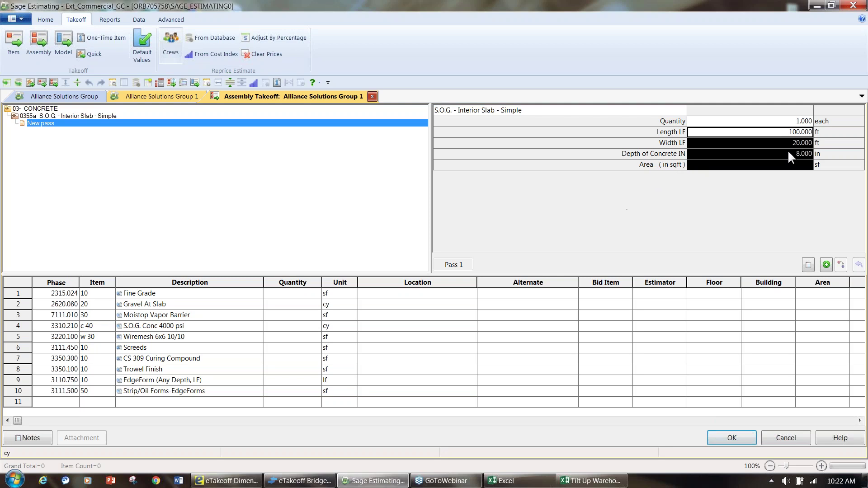
pyautogui.moveTo(784, 134); pyautogui.dragTo(785, 158)
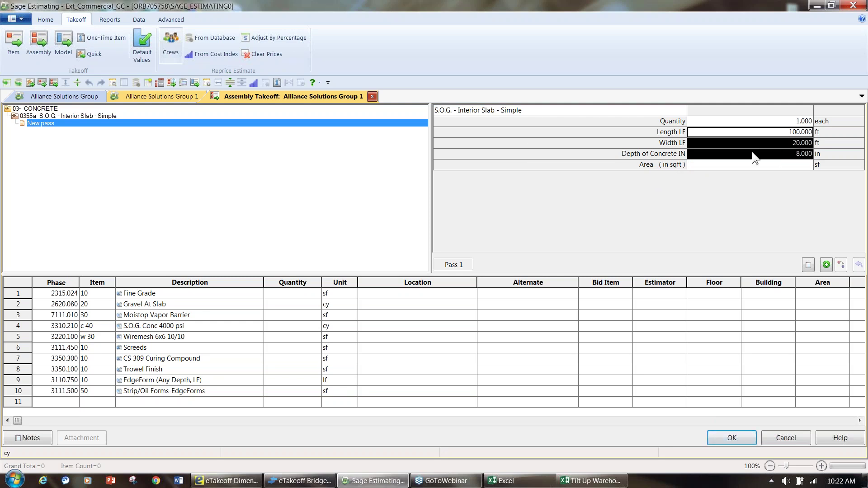
pyautogui.click(826, 265)
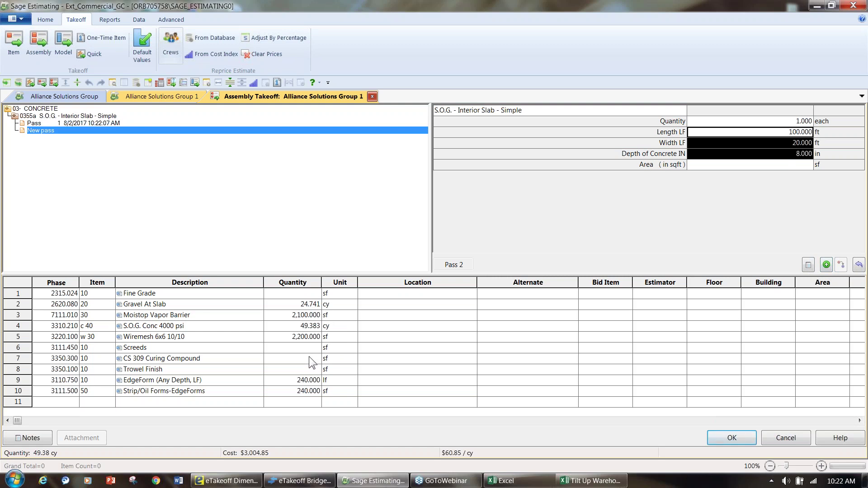
pyautogui.click(780, 439)
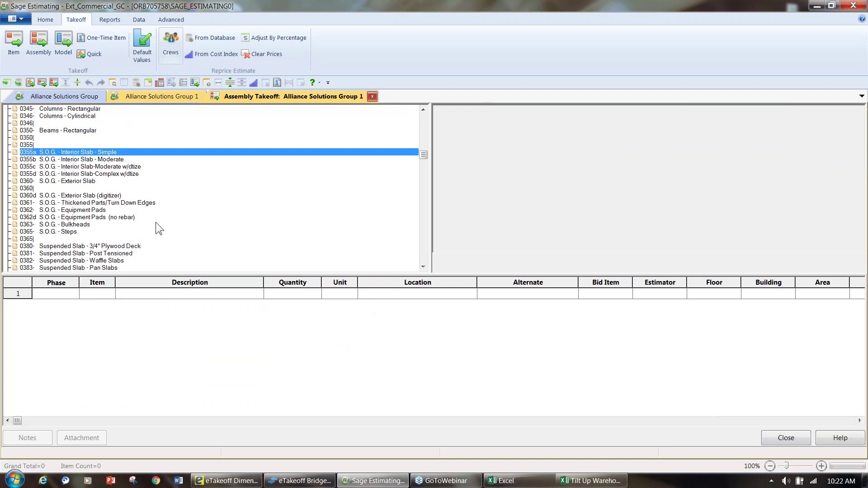
# Load assembly 0355d S.O.G. - Interior Slab-Complex w/dtize with a 3000 sq ft area and a 6 in concrete depth.
pyautogui.doubleClick(126, 175)
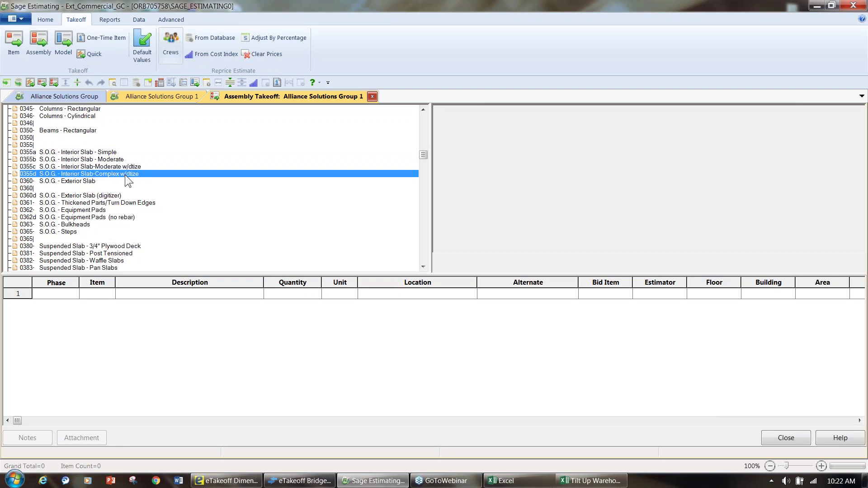
pyautogui.click(773, 133)
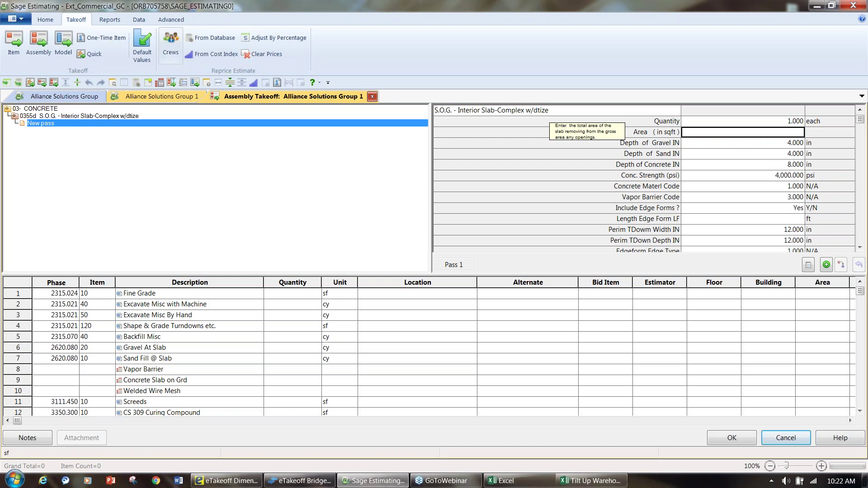
pyautogui.write('3000')
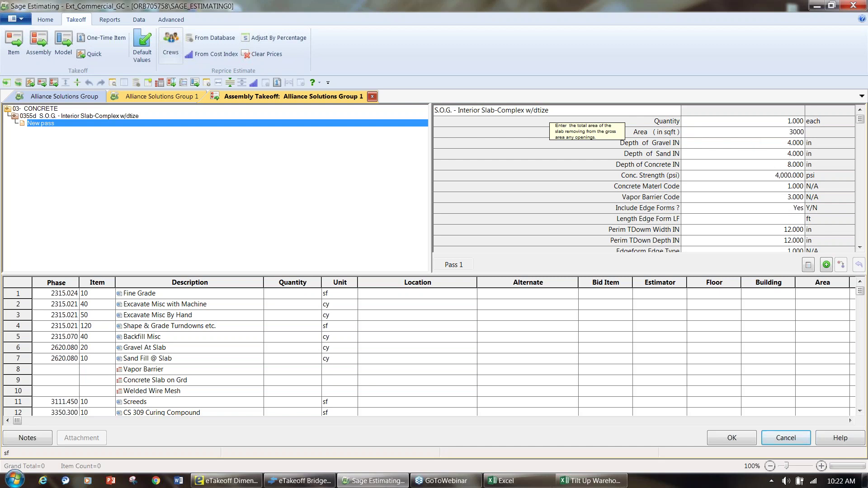
pyautogui.press('Return')
pyautogui.press('Return')
pyautogui.press('Return')
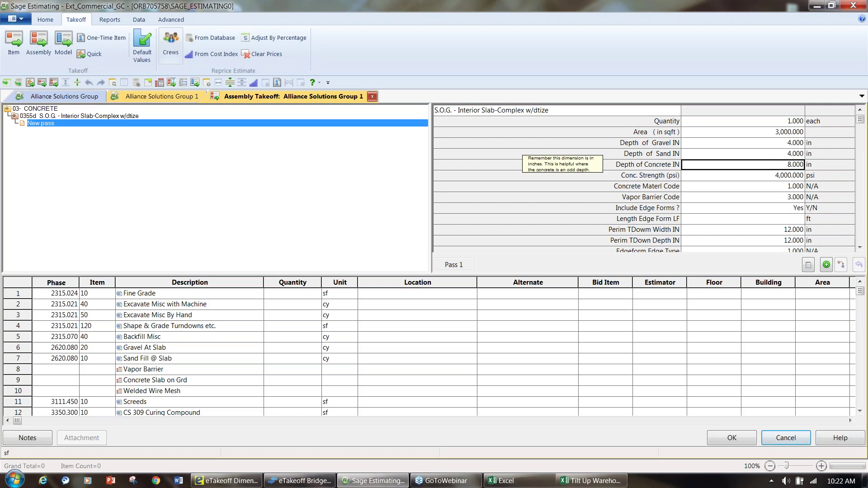
pyautogui.write('6')
pyautogui.press('Return')
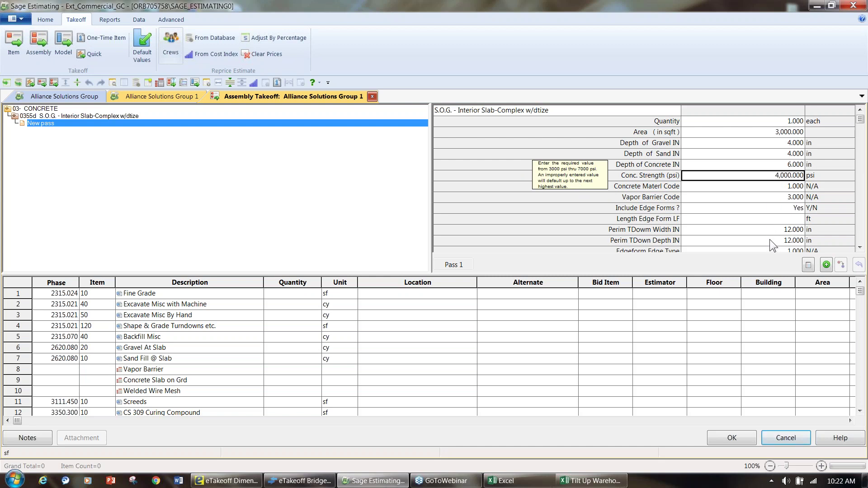
# Try to set the slab assembly's concrete strength to 1000 psi.
pyautogui.write('1000')
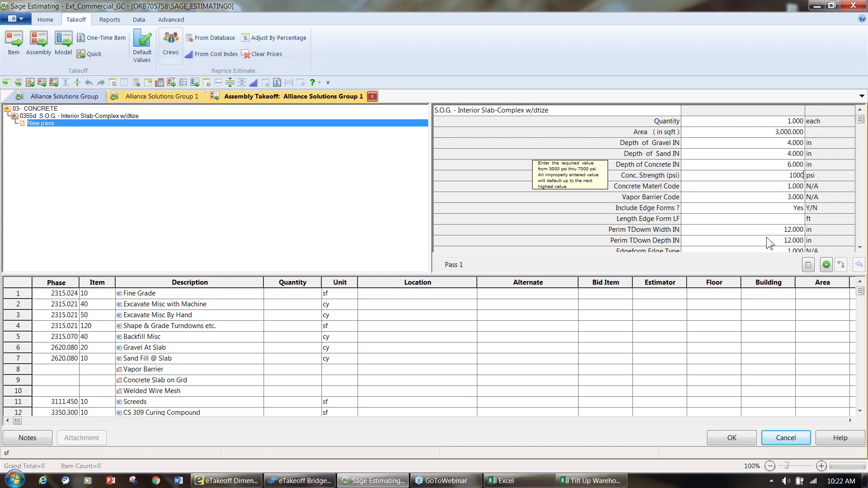
pyautogui.press('Return')
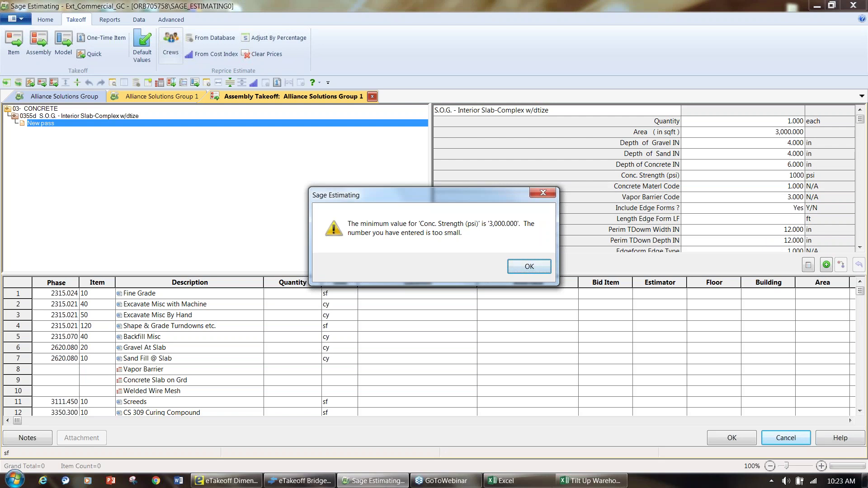
pyautogui.click(529, 267)
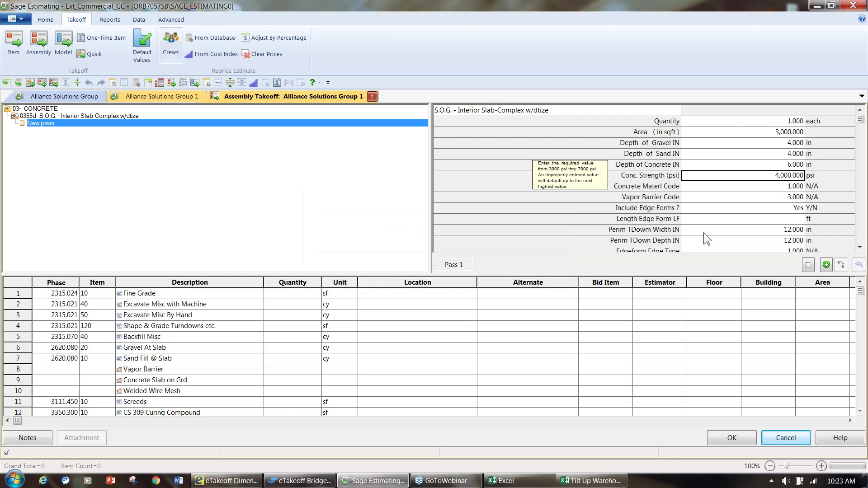
# Set Include Edge Forms to No for the complex slab and add the pass.
pyautogui.click(775, 208)
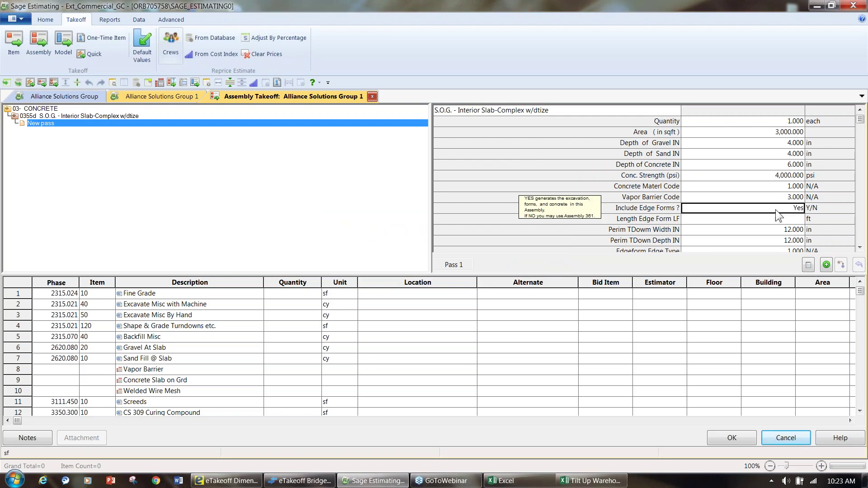
pyautogui.write('n')
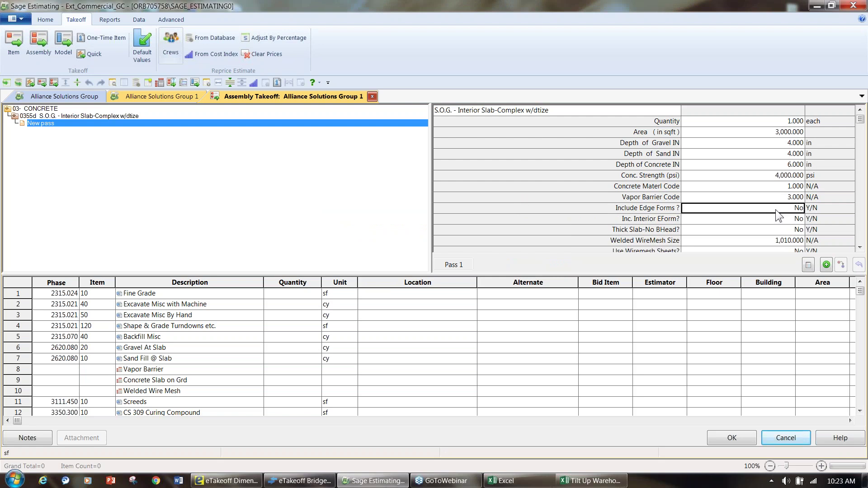
pyautogui.write('y')
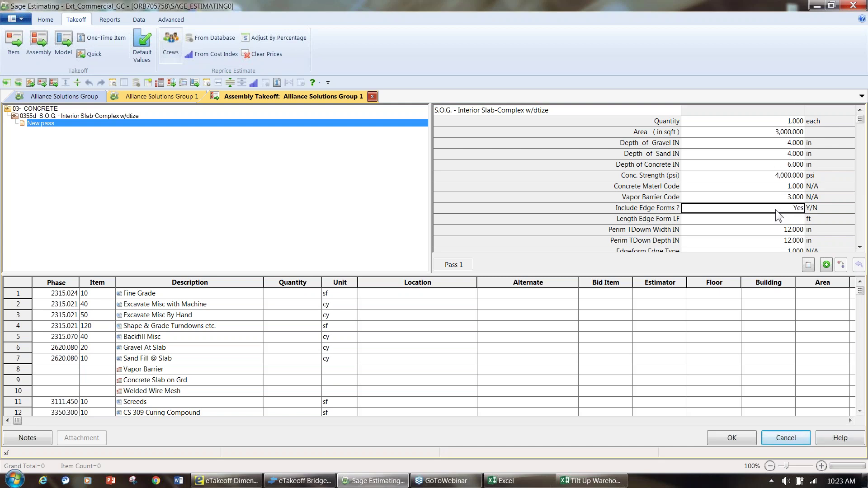
pyautogui.write('n')
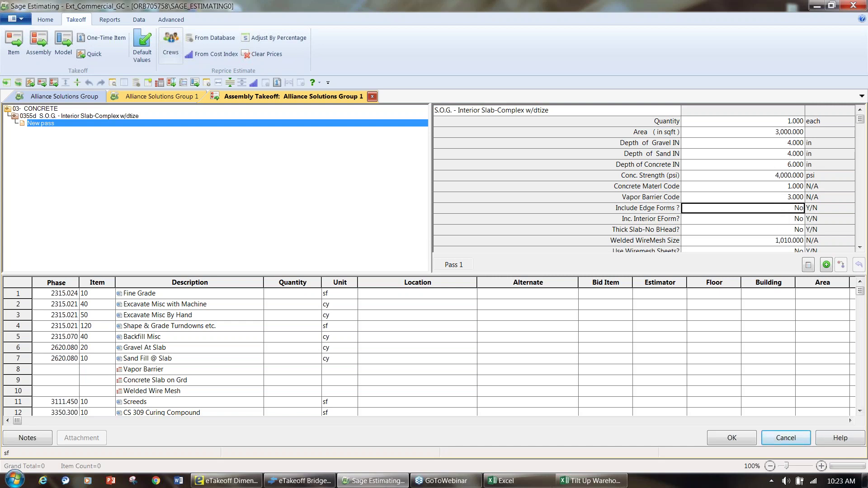
pyautogui.click(826, 263)
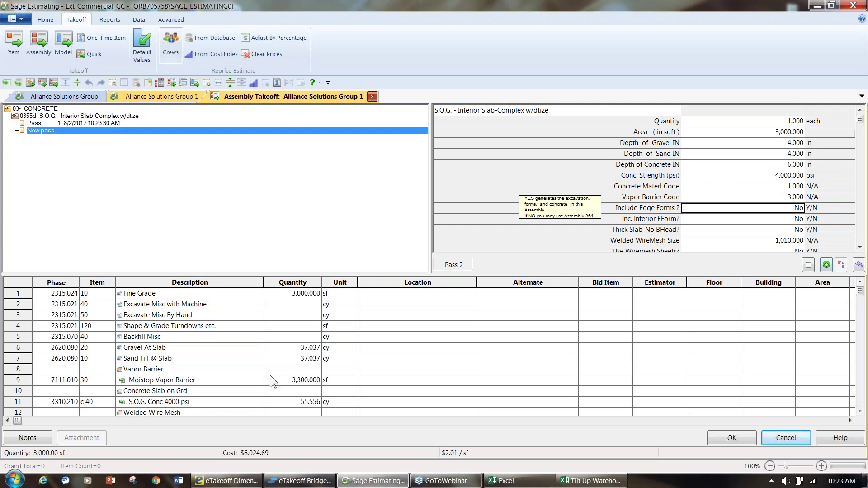
# List database items in place of assemblies and browse 3000 Concrete, Forms: Piers, to Pier Forms - Plywood.
pyautogui.rightClick(174, 183)
pyautogui.click(211, 200)
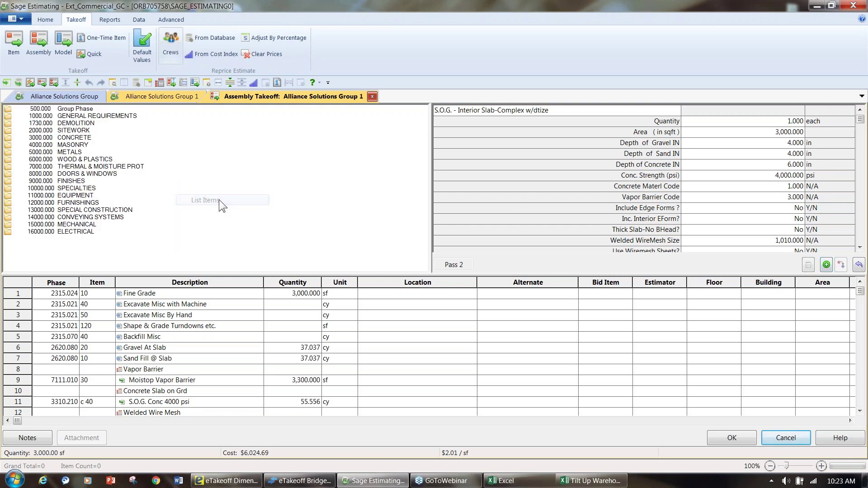
pyautogui.doubleClick(88, 138)
pyautogui.doubleClick(103, 188)
pyautogui.click(75, 211)
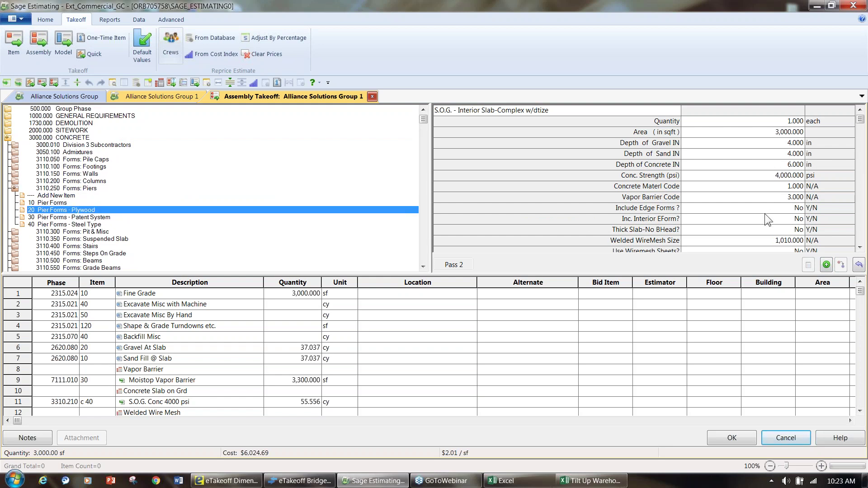
pyautogui.click(133, 19)
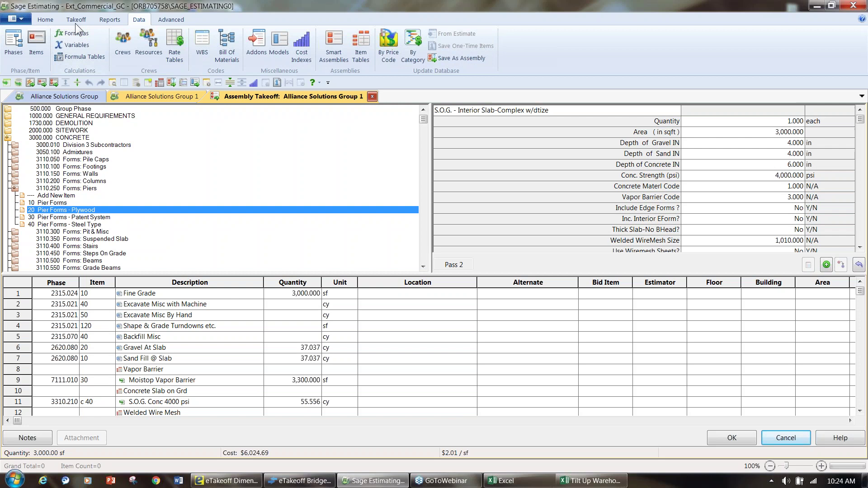
pyautogui.click(47, 20)
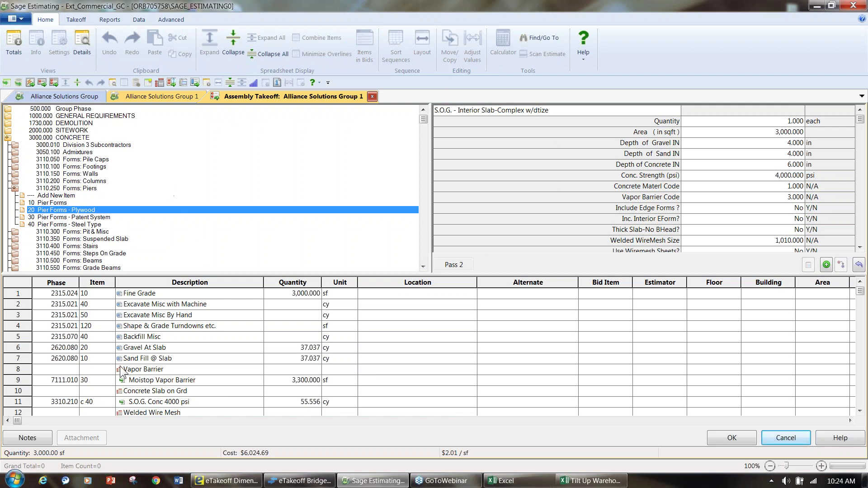
# Review the assembly productivity adjustment options from the Excavate Misc By Hand row, and cancel without adjusting.
pyautogui.rightClick(30, 319)
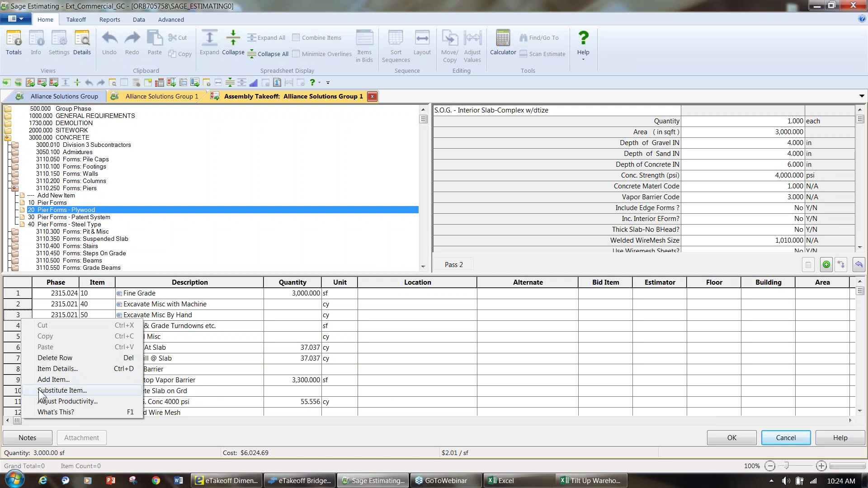
pyautogui.click(102, 397)
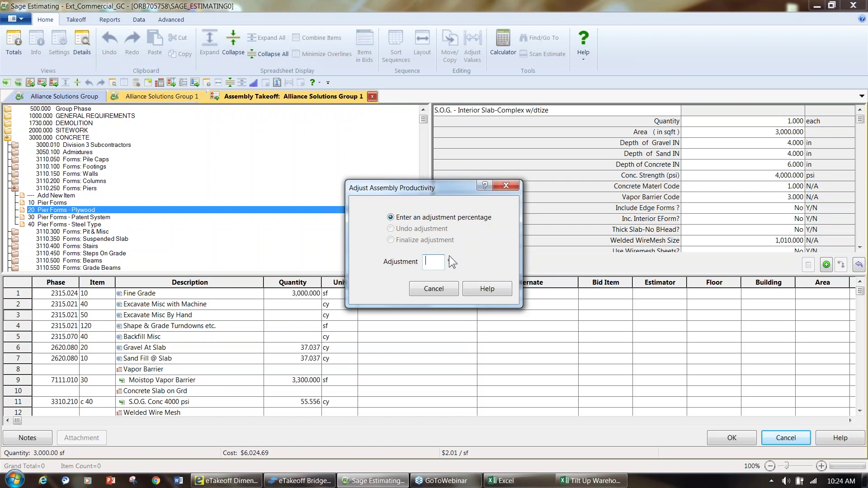
pyautogui.click(439, 288)
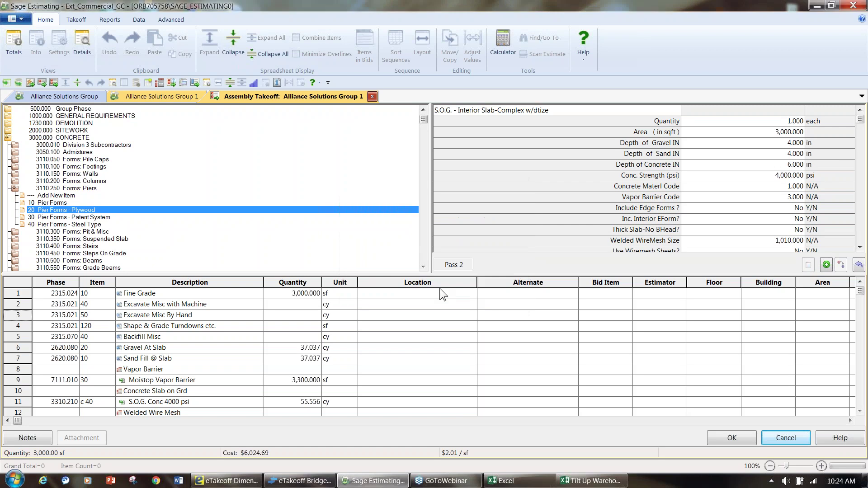
# Add the complex slab assembly's items to the estimate and close Assembly Takeoff.
pyautogui.click(731, 437)
pyautogui.click(782, 441)
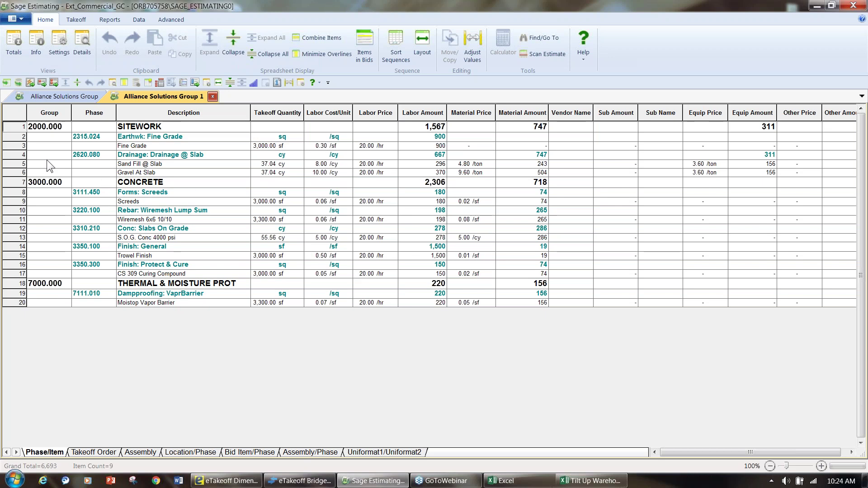
# Delete all items from the Alliance Solutions Group 1 estimate.
pyautogui.moveTo(18, 128); pyautogui.dragTo(50, 306)
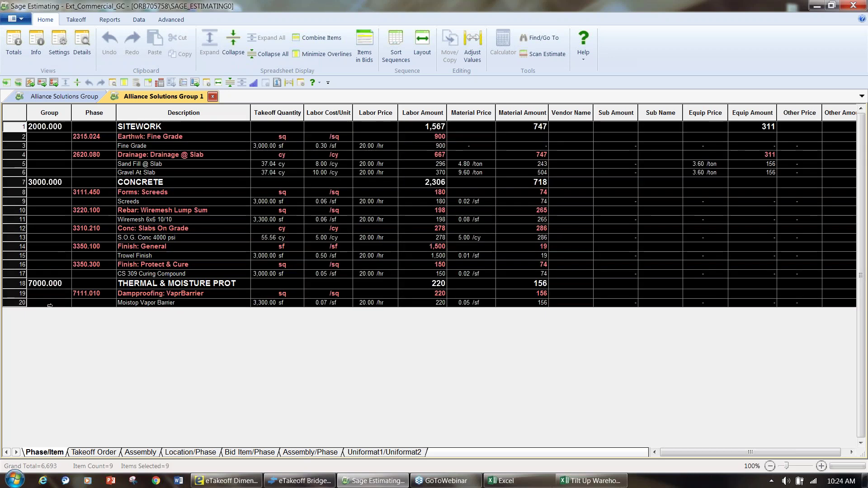
pyautogui.press('Delete')
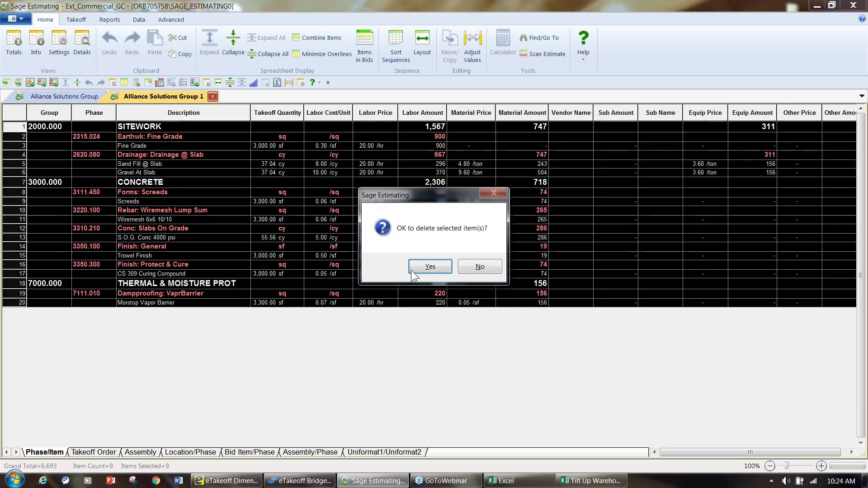
pyautogui.click(429, 267)
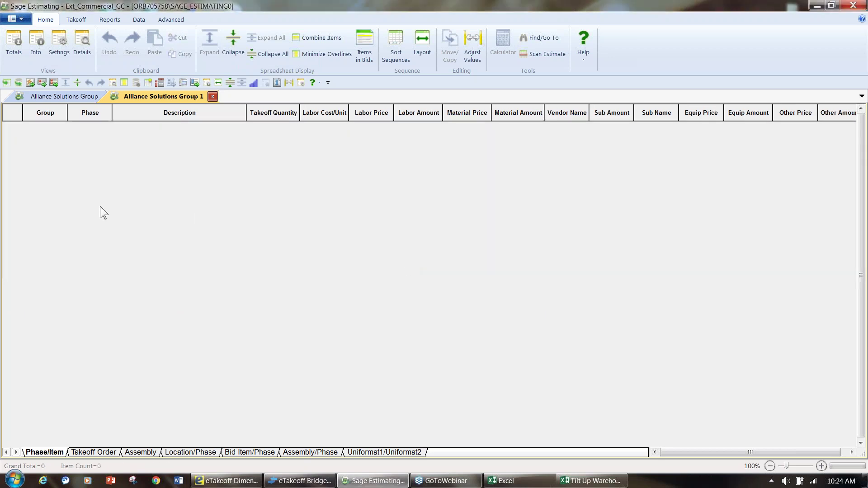
# Review the Complete Building Shells models available in Model Takeoff, and close it without choosing one.
pyautogui.click(68, 20)
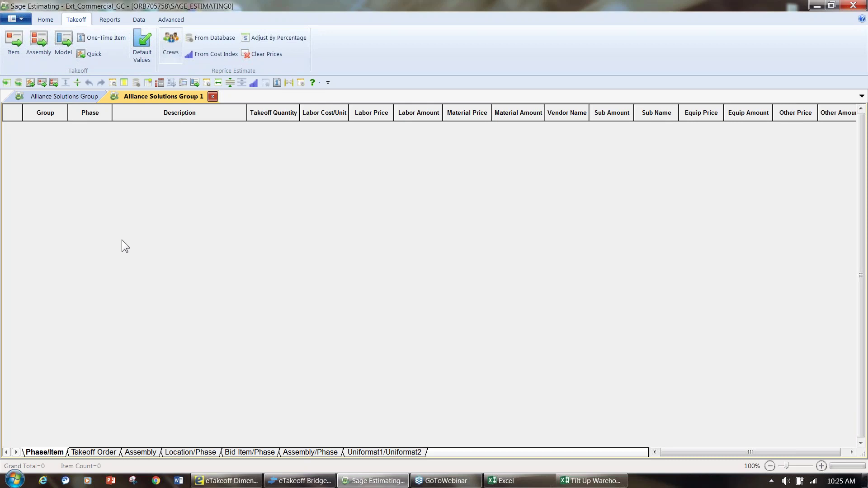
pyautogui.click(65, 54)
pyautogui.doubleClick(326, 120)
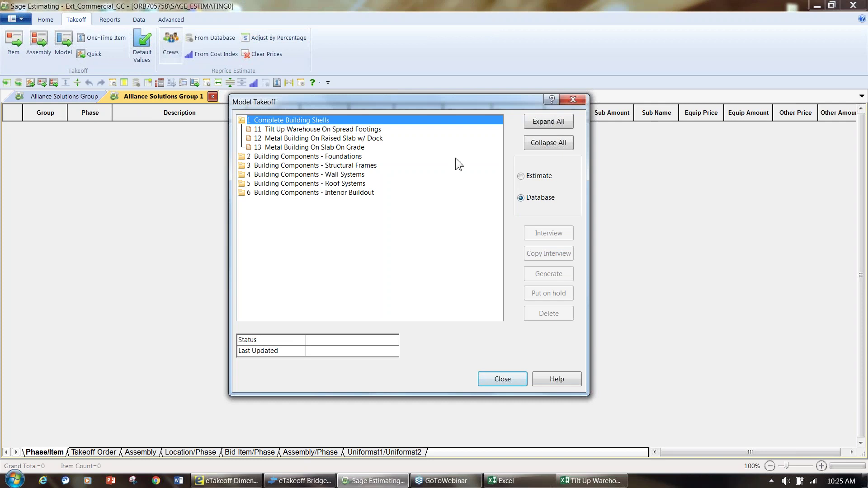
pyautogui.click(571, 100)
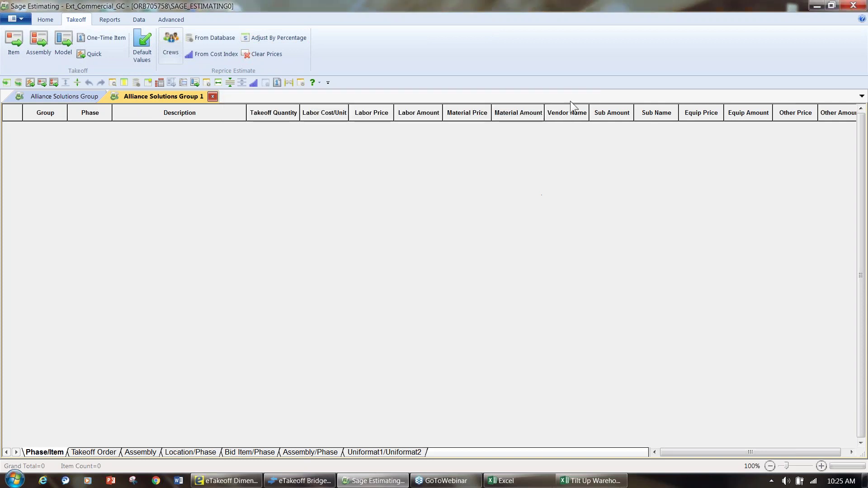
# Create a new estimate named Model Project using the ExtendedCommercialGeneralContracting database, and close its estimate information form without filling it in.
pyautogui.click(12, 18)
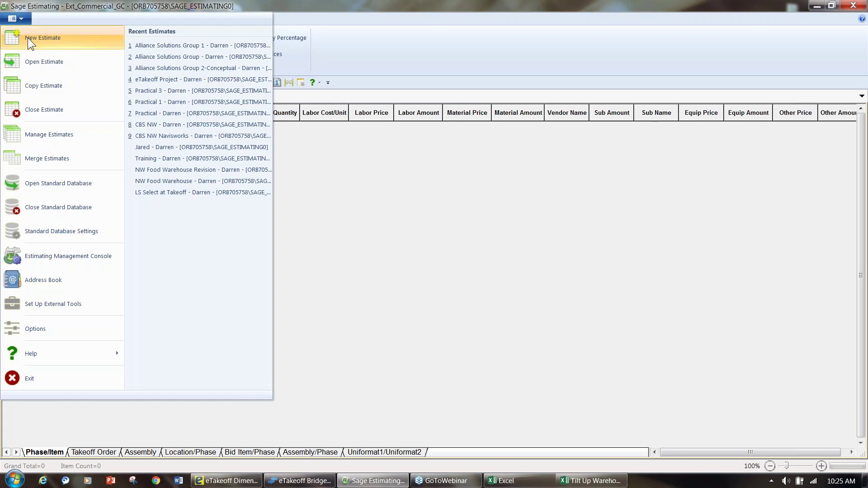
pyautogui.click(41, 38)
pyautogui.moveTo(150, 248); pyautogui.dragTo(130, 248)
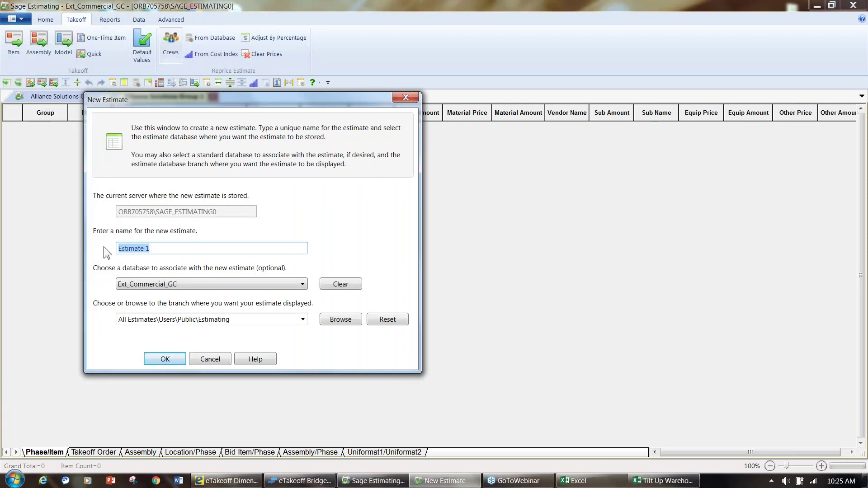
pyautogui.write('Model Project')
pyautogui.click(197, 283)
pyautogui.click(254, 321)
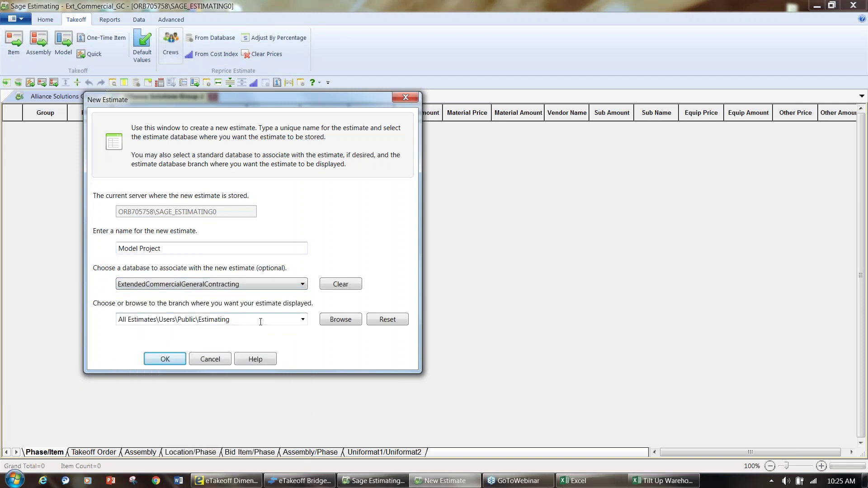
pyautogui.click(166, 359)
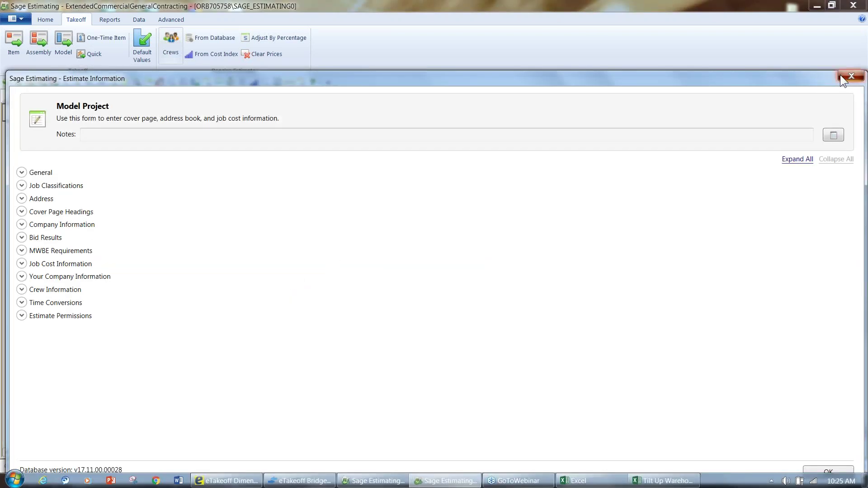
pyautogui.click(841, 75)
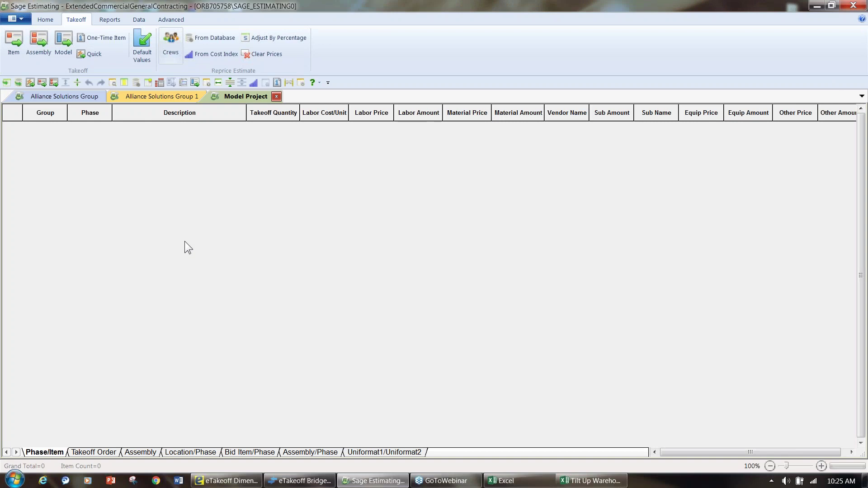
# Start a Model Takeoff interview for model 14, Tilt Up Warehouse On Spread Footings-Excel Lookup, under Complete Building Shells.
pyautogui.click(58, 53)
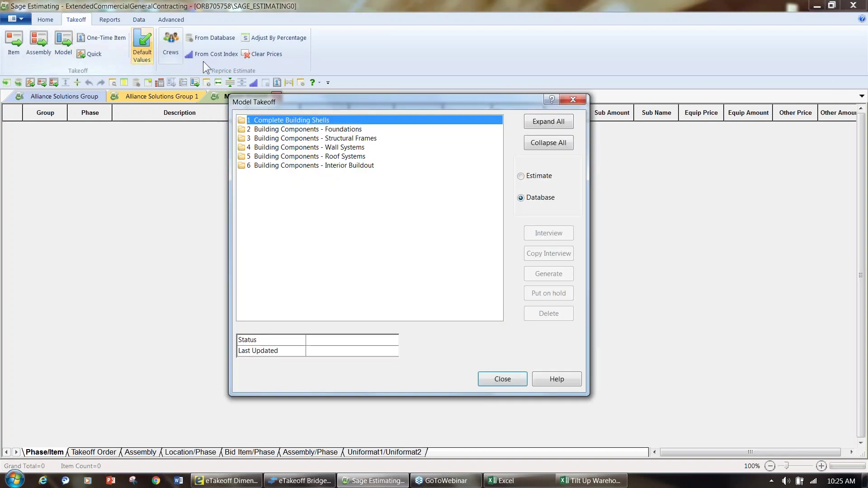
pyautogui.doubleClick(270, 119)
pyautogui.click(308, 156)
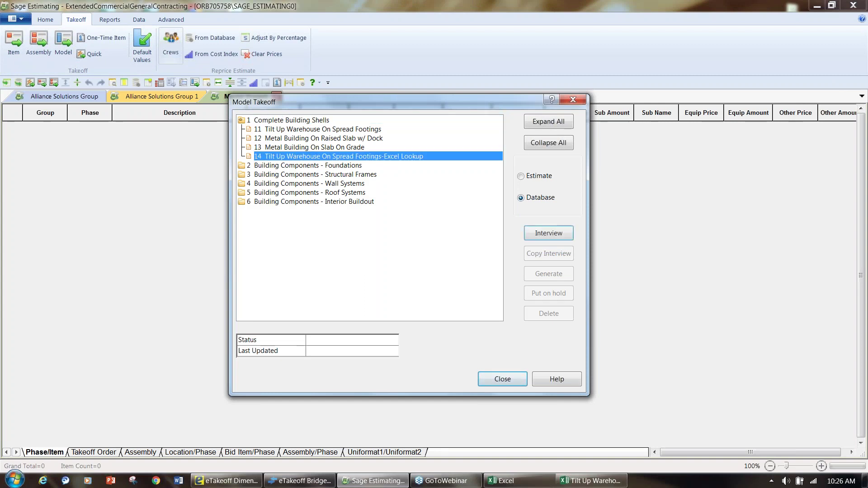
pyautogui.click(548, 233)
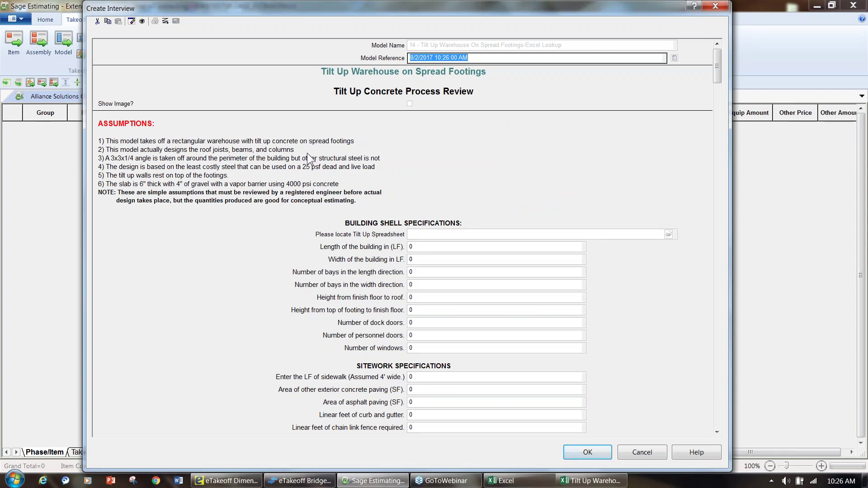
# Show and hide the tilt-up process image, and review the building shell, sitework and general information questions.
pyautogui.click(410, 104)
pyautogui.click(410, 104)
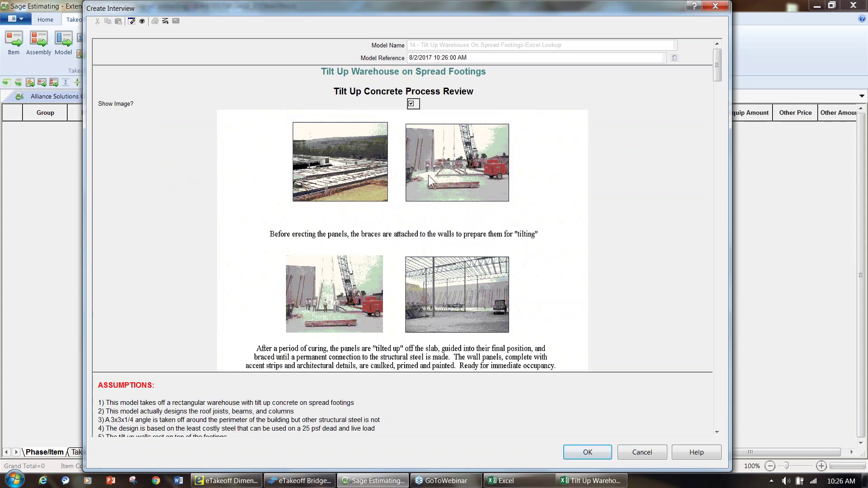
pyautogui.click(410, 104)
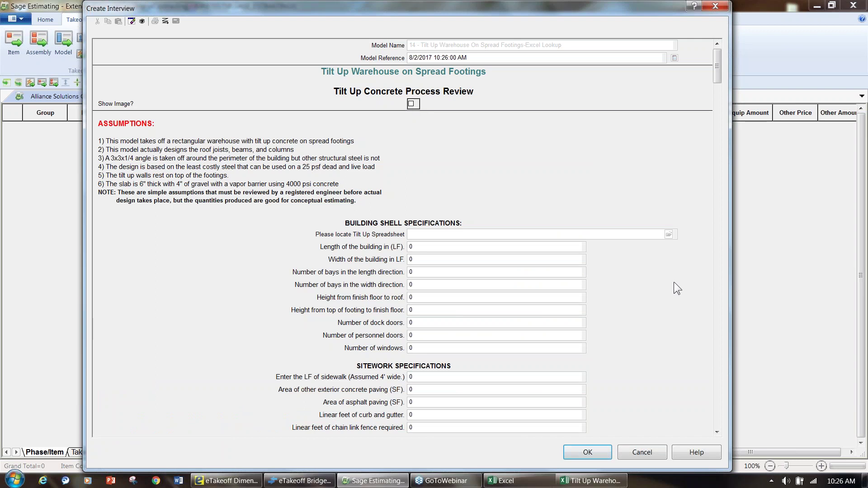
pyautogui.click(716, 432)
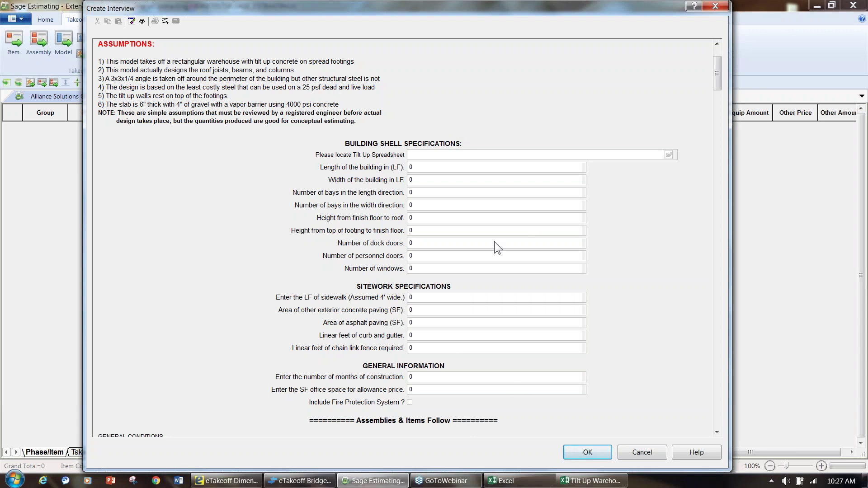
# Switch to the Tilt Up Warehouse workbook in Excel, set B12 to 20, fill it down through B19, and save and close the workbook.
pyautogui.click(591, 480)
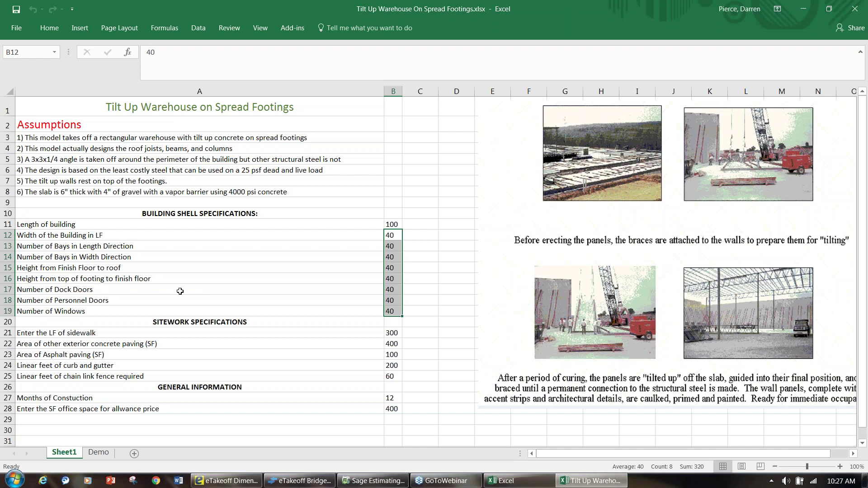
pyautogui.click(398, 247)
pyautogui.click(397, 236)
pyautogui.write('20')
pyautogui.press('Tab')
pyautogui.click(395, 237)
pyautogui.moveTo(402, 240); pyautogui.dragTo(409, 317)
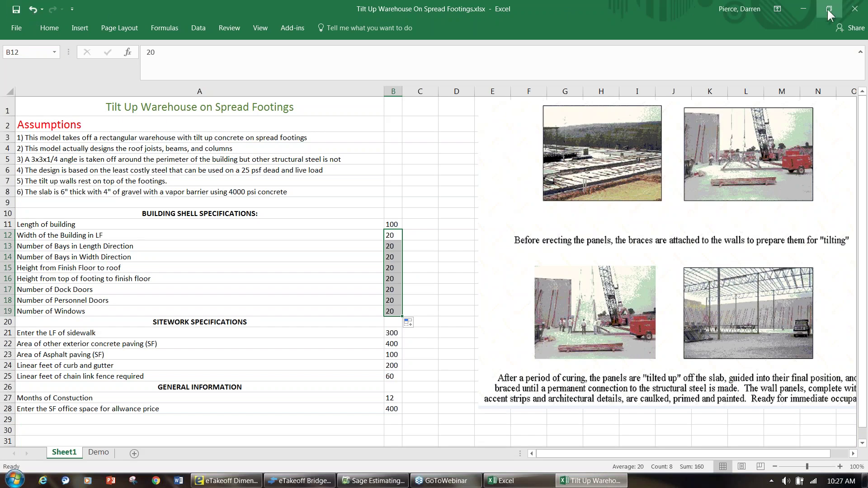
pyautogui.click(854, 8)
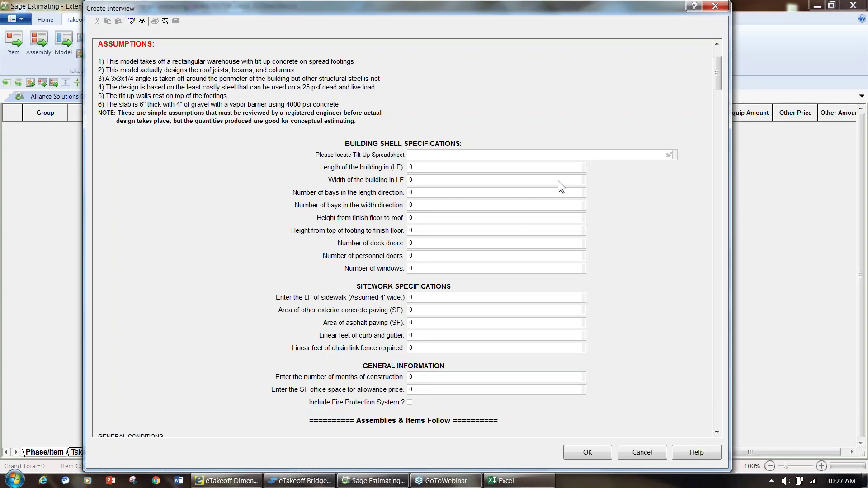
# Fill the interview from the Tilt Up Warehouse On Spread Footings workbook on the Desktop, then accept and close the interview.
pyautogui.click(672, 155)
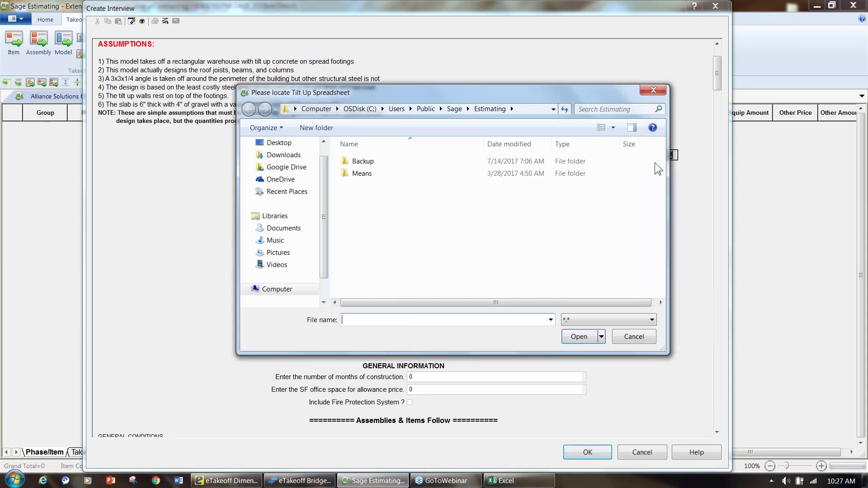
pyautogui.click(273, 142)
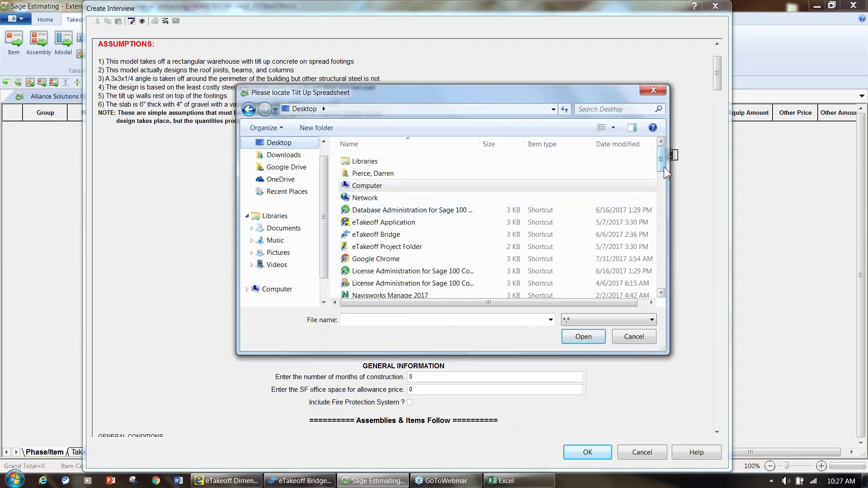
pyautogui.scroll(-1, 663, 177)
pyautogui.moveTo(665, 178); pyautogui.dragTo(670, 300)
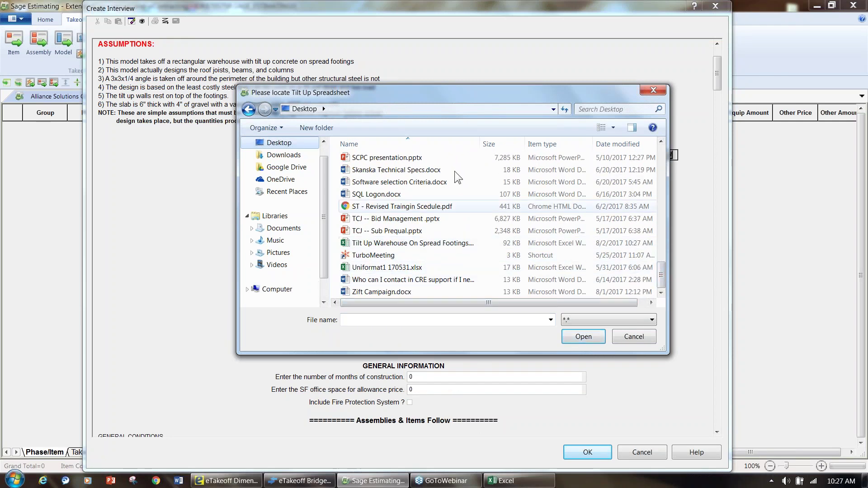
pyautogui.moveTo(669, 174); pyautogui.dragTo(538, 180)
pyautogui.moveTo(432, 99); pyautogui.dragTo(198, 104)
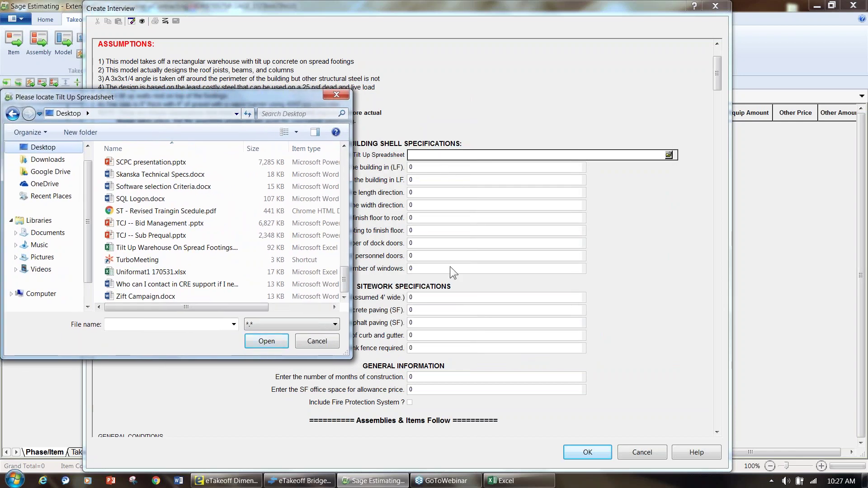
pyautogui.doubleClick(186, 248)
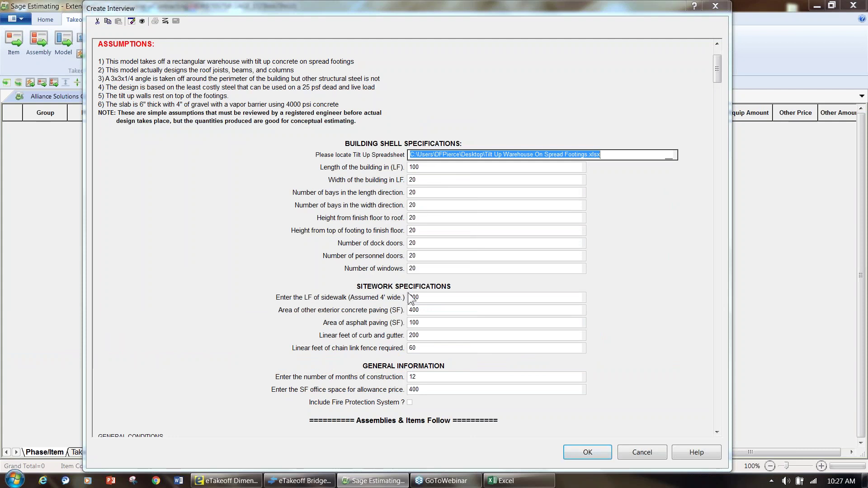
pyautogui.click(573, 452)
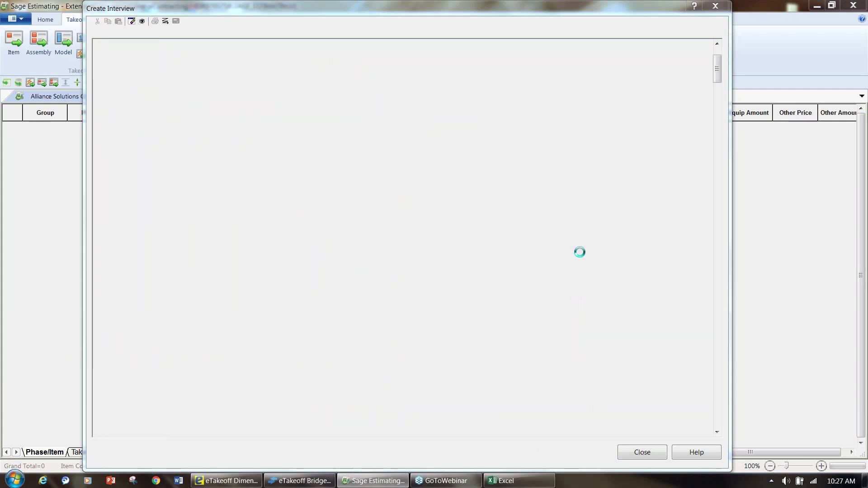
pyautogui.click(647, 455)
# Generate the estimate's completed tilt-up warehouse model into the Model Project spreadsheet, and close Model Takeoff.
pyautogui.click(520, 176)
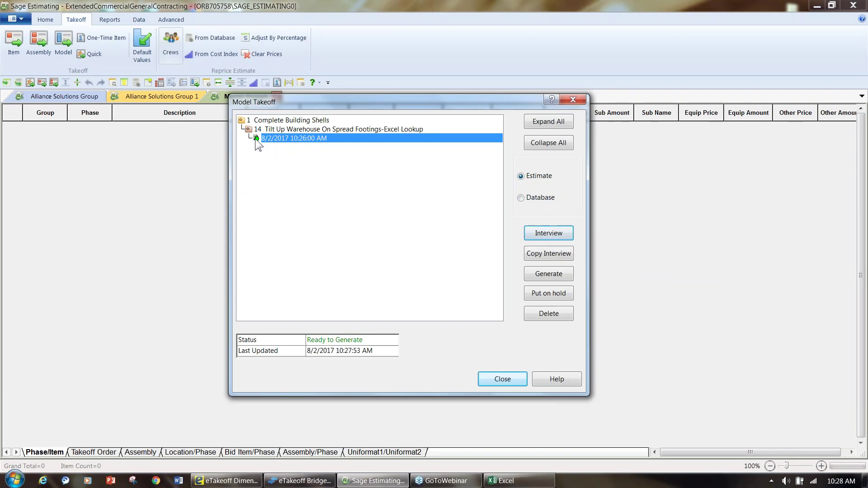
pyautogui.click(540, 274)
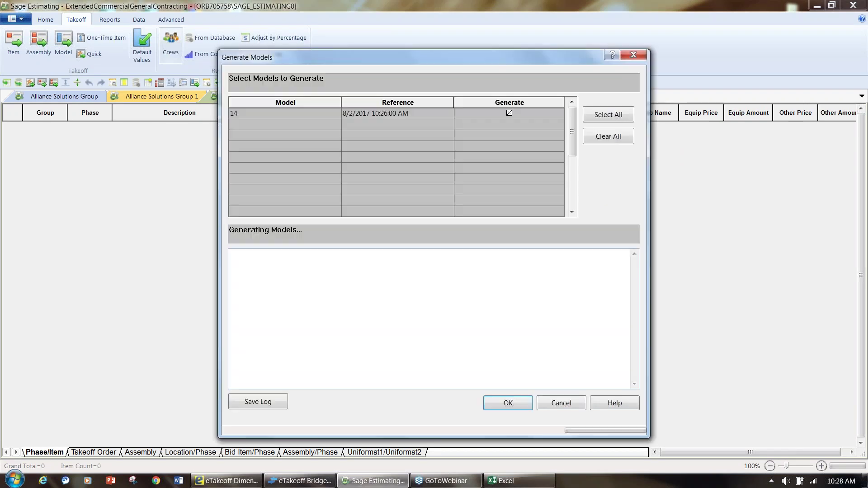
pyautogui.click(501, 403)
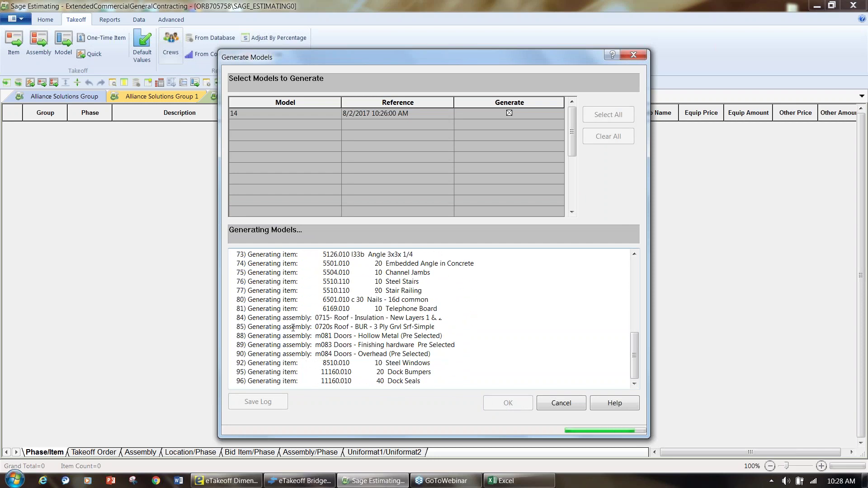
pyautogui.click(464, 269)
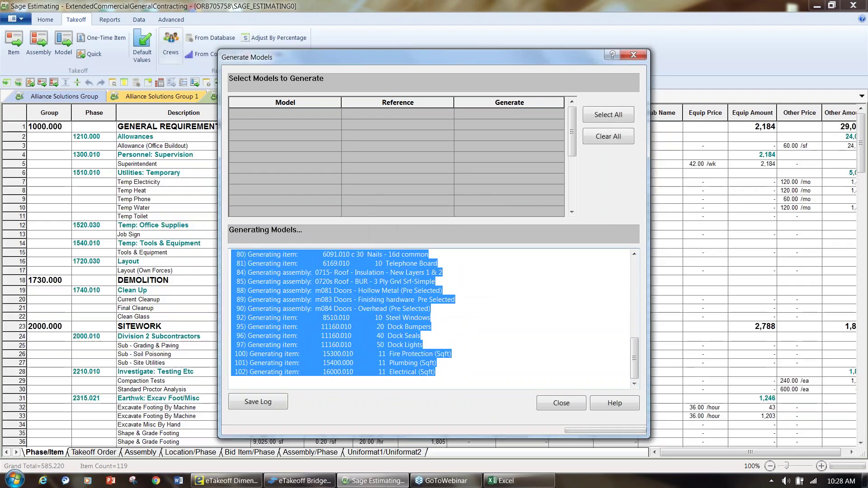
pyautogui.click(562, 402)
pyautogui.click(502, 380)
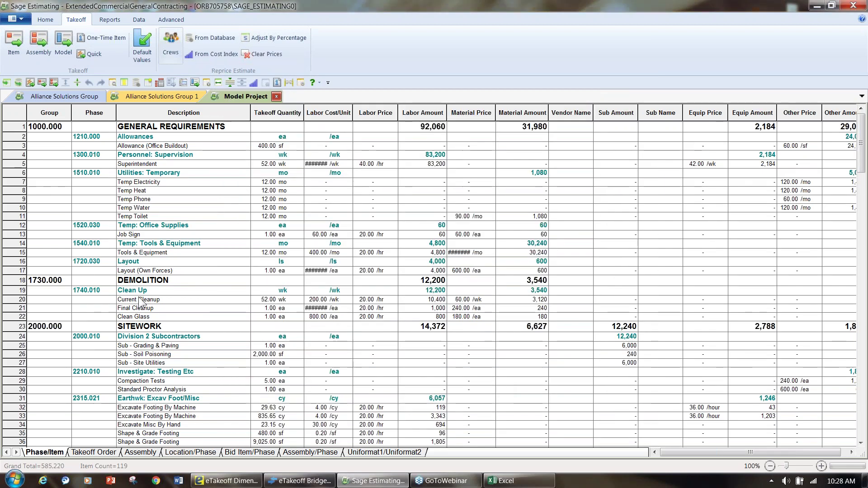
# Apply a saved column layout that includes Labor Productivity and Crew, and widen the amount part of the Labor Cost/Unit column.
pyautogui.click(52, 18)
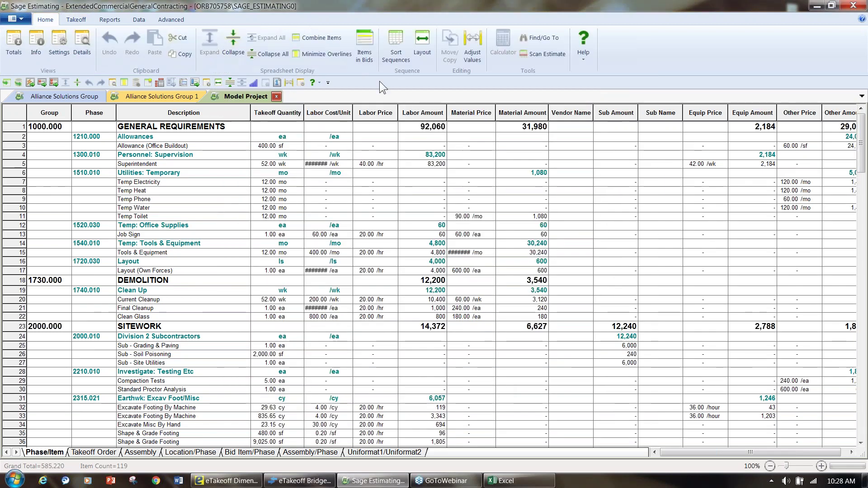
pyautogui.click(421, 50)
pyautogui.doubleClick(348, 267)
pyautogui.click(404, 119)
pyautogui.moveTo(412, 119); pyautogui.dragTo(419, 118)
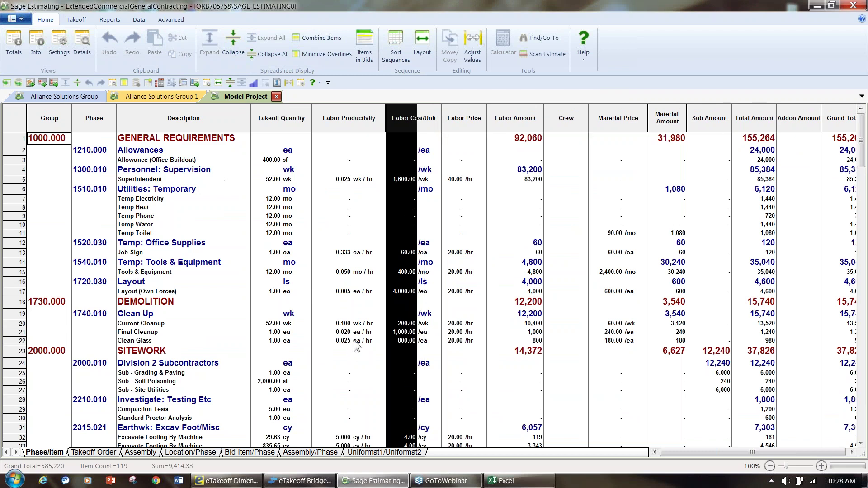
# Collapse the Model Project spreadsheet to its group totals and expand it to item level, twice, to compare both views.
pyautogui.click(230, 83)
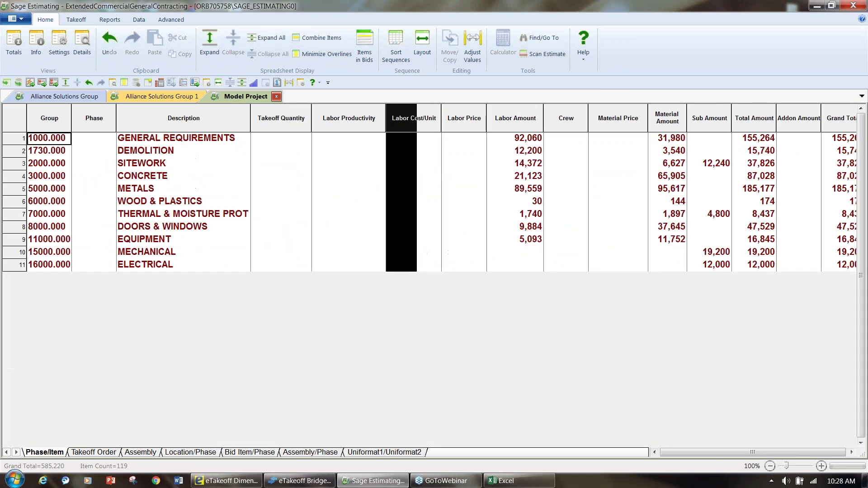
pyautogui.click(241, 84)
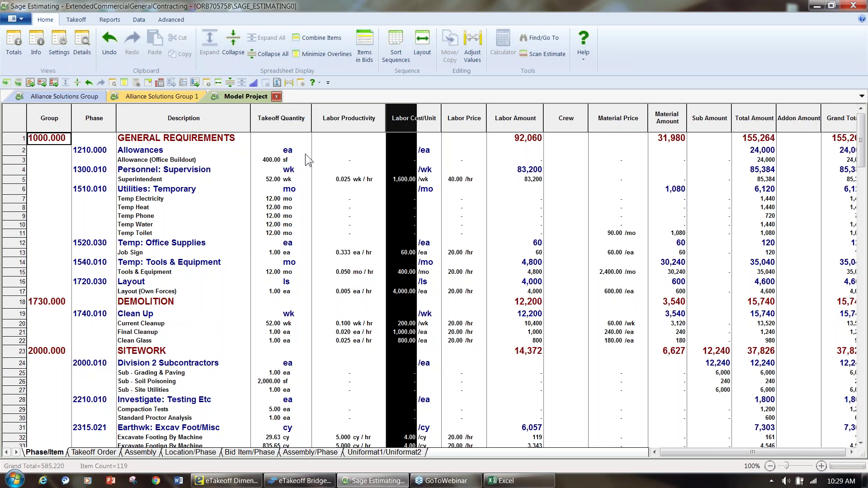
pyautogui.click(226, 84)
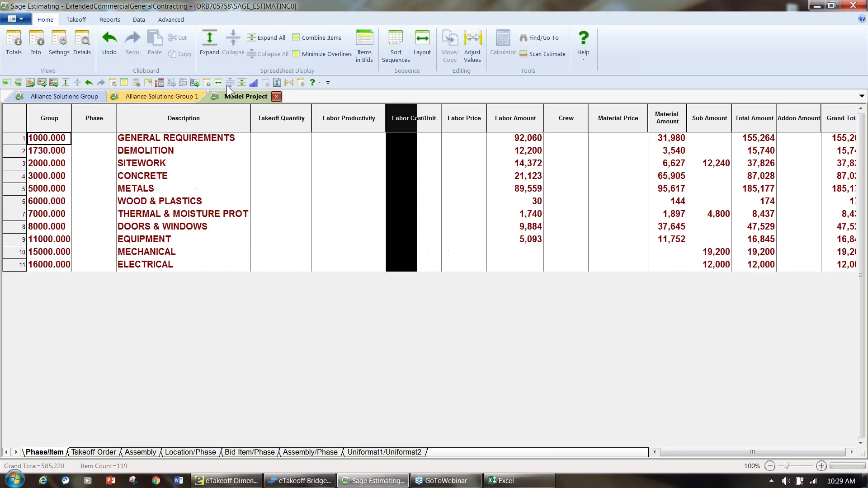
pyautogui.click(242, 83)
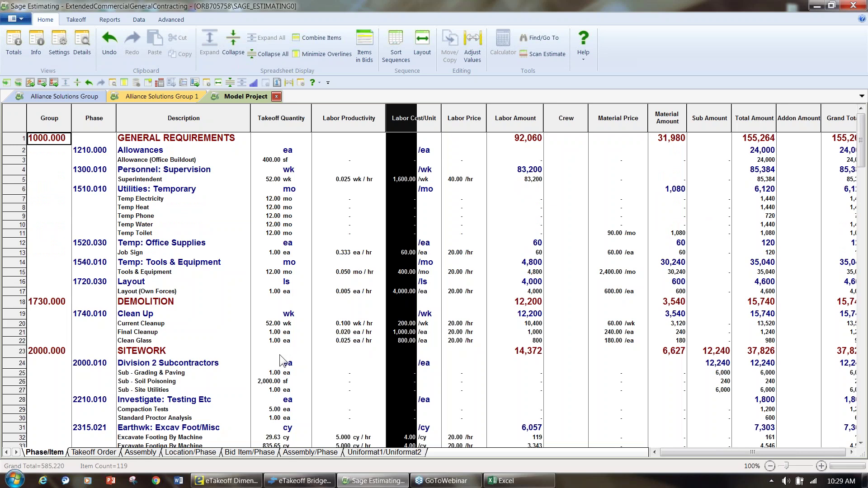
# Apply the Commercial 2 template to the Model Project totals page, discarding the unsaved changes to the current template.
pyautogui.click(14, 45)
pyautogui.moveTo(253, 54); pyautogui.dragTo(273, 114)
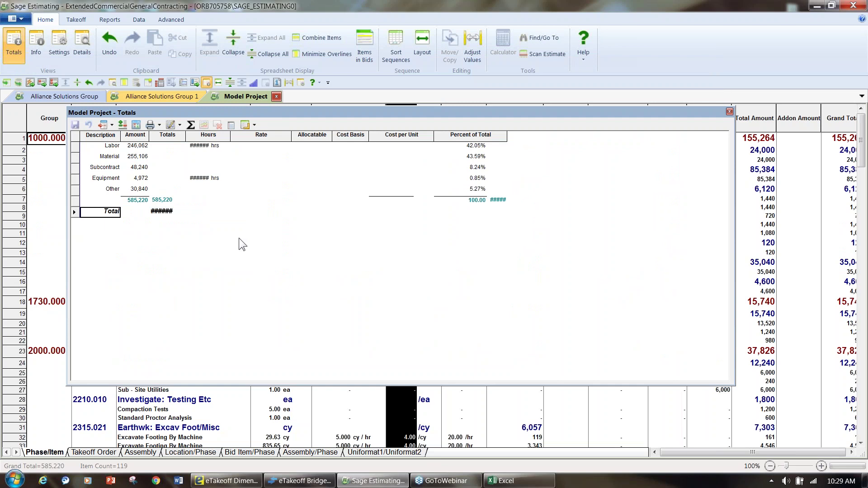
pyautogui.click(252, 125)
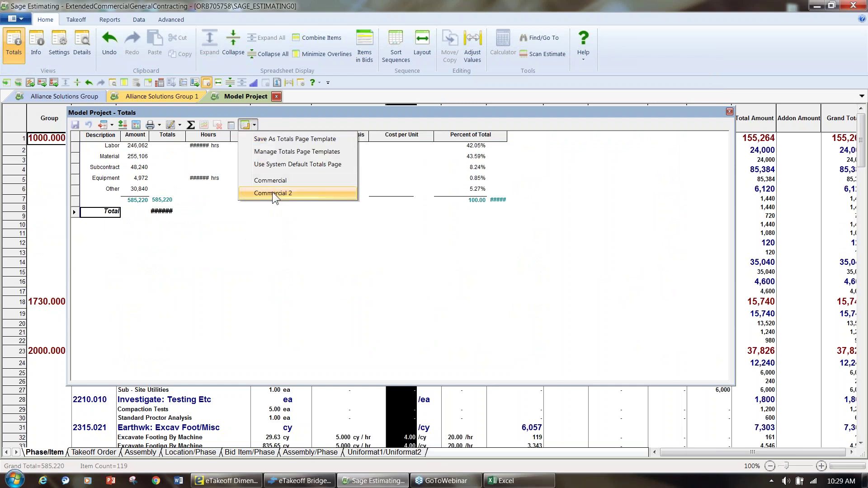
pyautogui.click(274, 193)
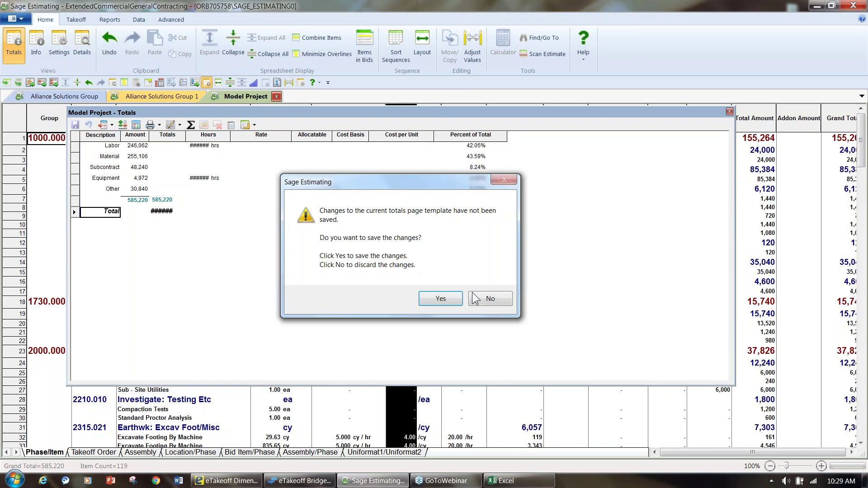
pyautogui.click(486, 301)
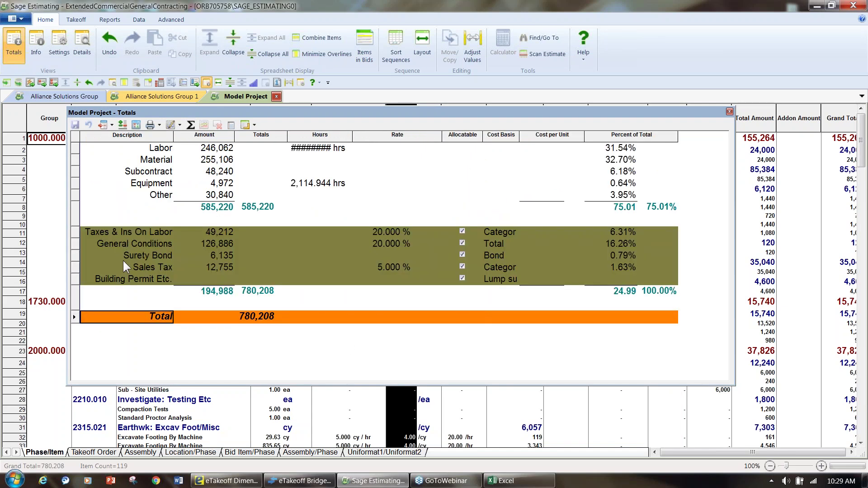
# Delete the Sales Tax addon from the Model Project totals page, and widen the Hours column to fit the labor hours.
pyautogui.moveTo(122, 279)
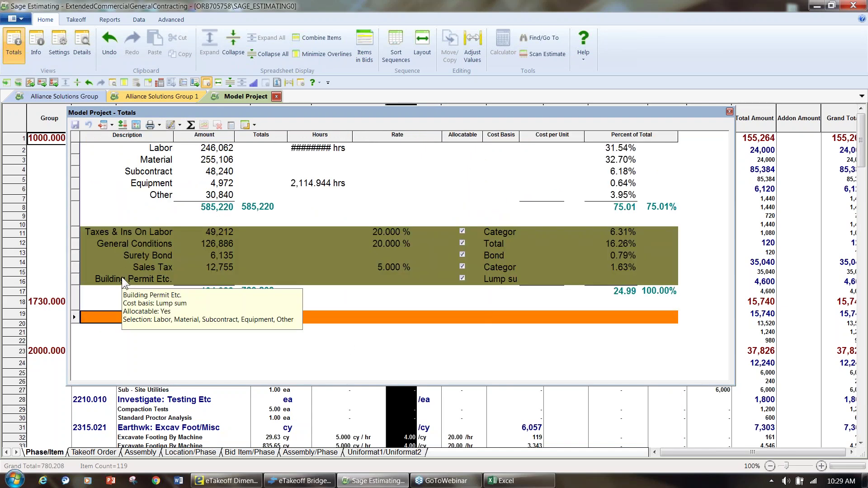
pyautogui.rightClick(75, 267)
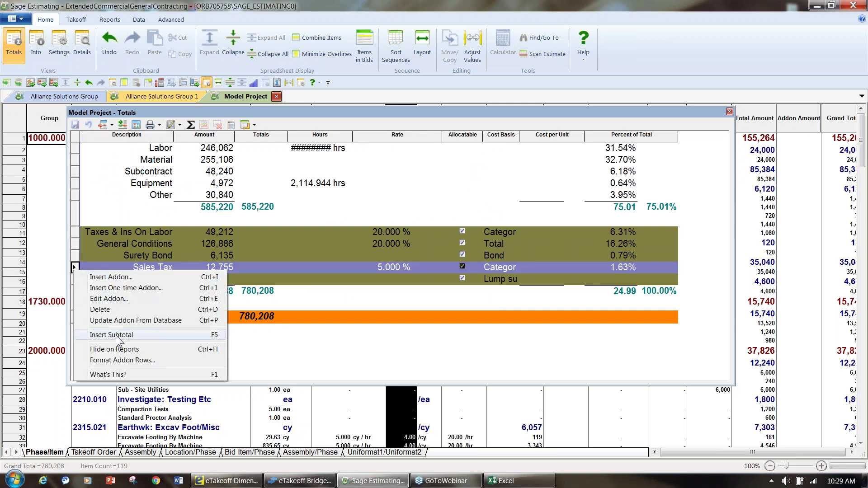
pyautogui.click(102, 310)
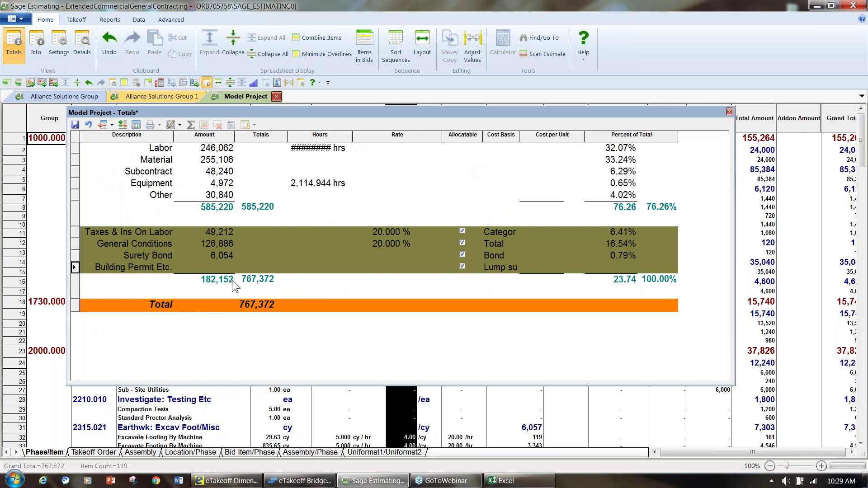
pyautogui.click(306, 137)
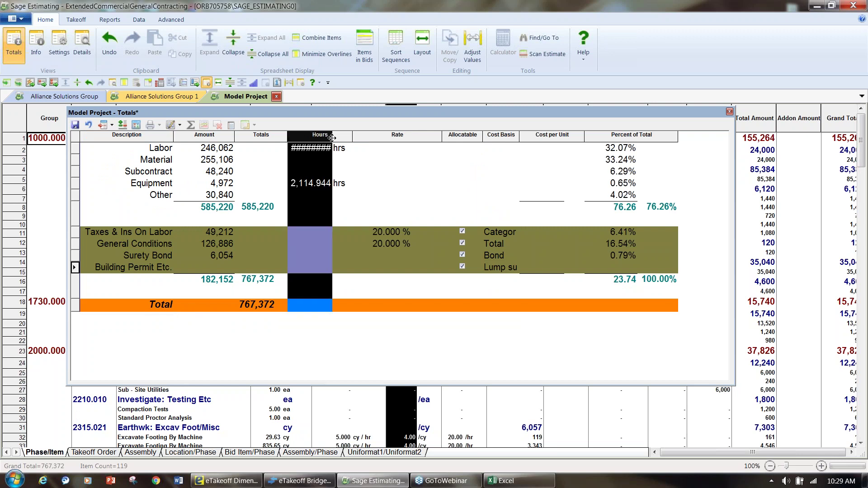
pyautogui.moveTo(333, 137); pyautogui.dragTo(349, 137)
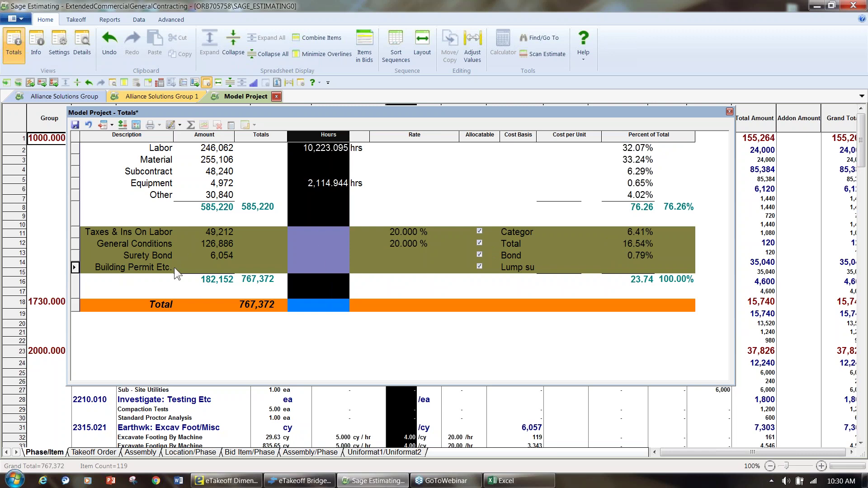
# Set the Taxes & Ins On Labor rate to 30% and select the Allocatable column.
pyautogui.click(399, 232)
pyautogui.write('30')
pyautogui.press('Tab')
pyautogui.click(482, 135)
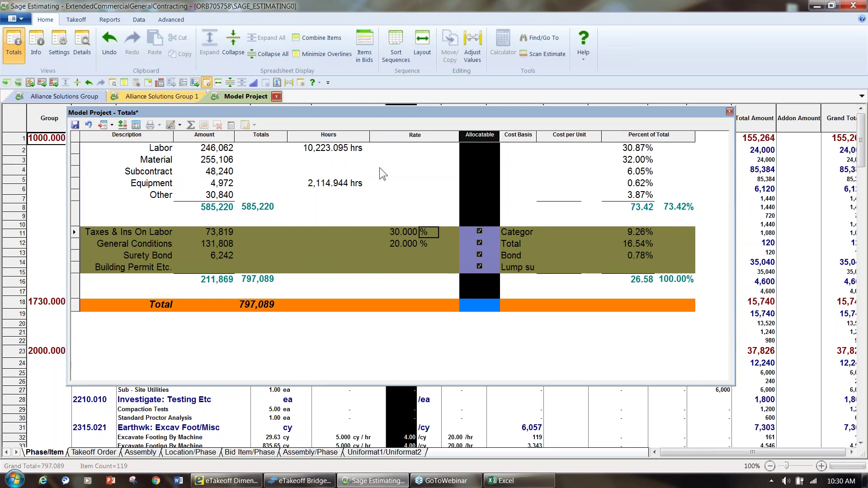
# Enter an adjusted job total of 700,000 on the totals page and run Spread Variance.
pyautogui.click(247, 306)
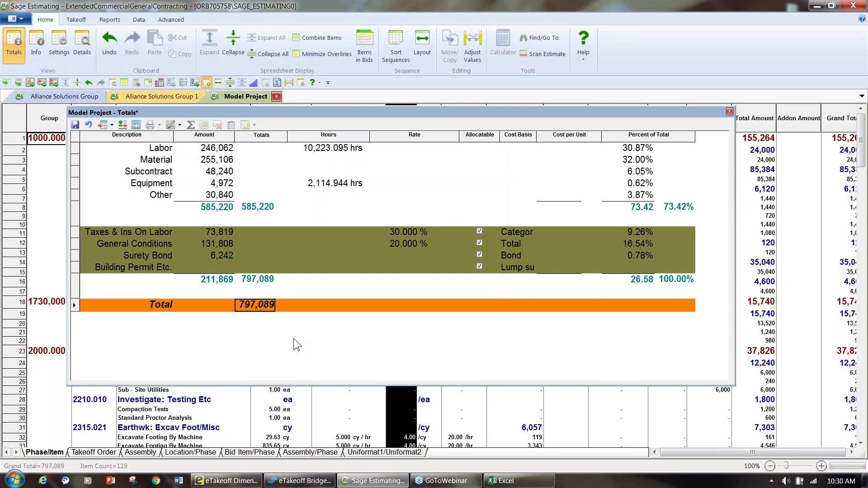
pyautogui.write('8')
pyautogui.press('BackSpace')
pyautogui.write('700,000')
pyautogui.press('Return')
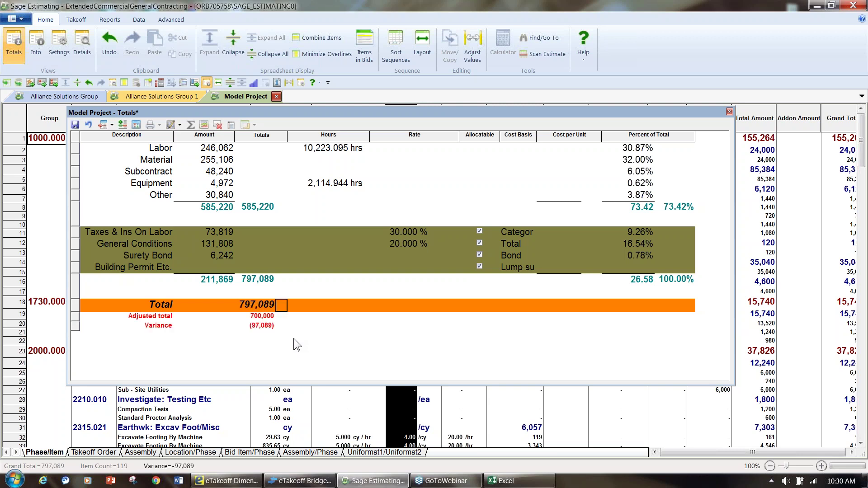
pyautogui.click(251, 326)
pyautogui.rightClick(171, 326)
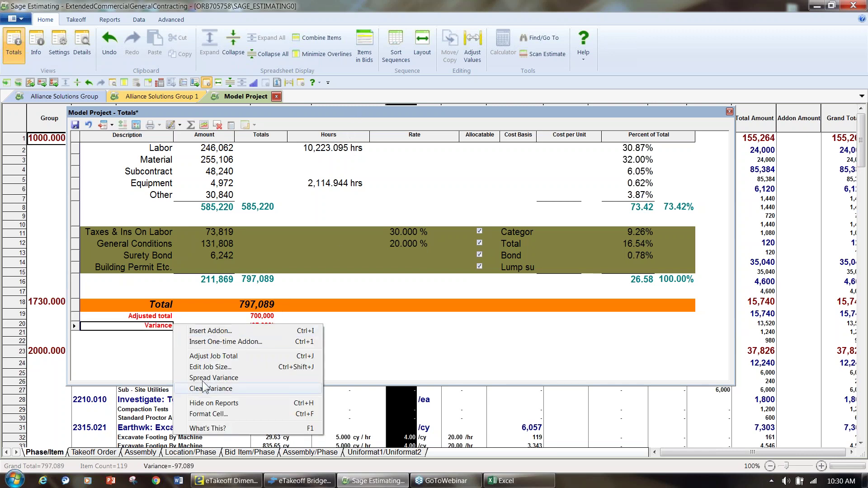
pyautogui.click(235, 377)
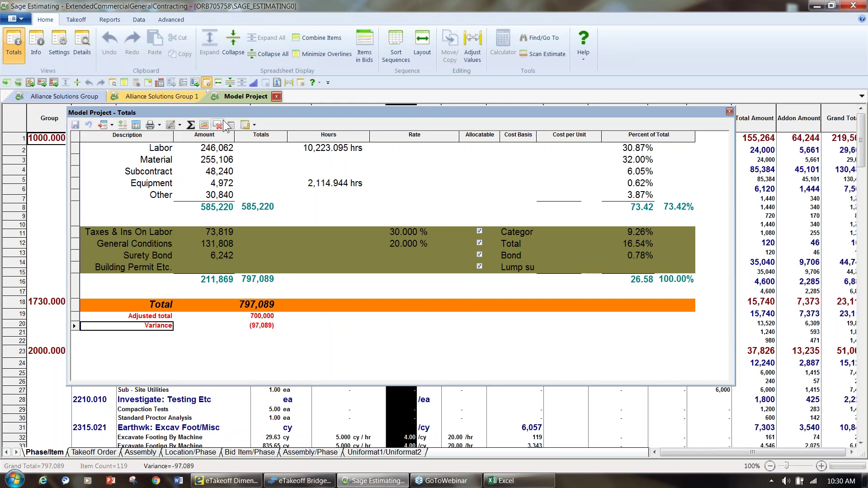
# Move the totals page clear of the spreadsheet and spread a -10,000 adjustment over the General Requirements group's Labor Amount.
pyautogui.moveTo(243, 113); pyautogui.dragTo(255, 212)
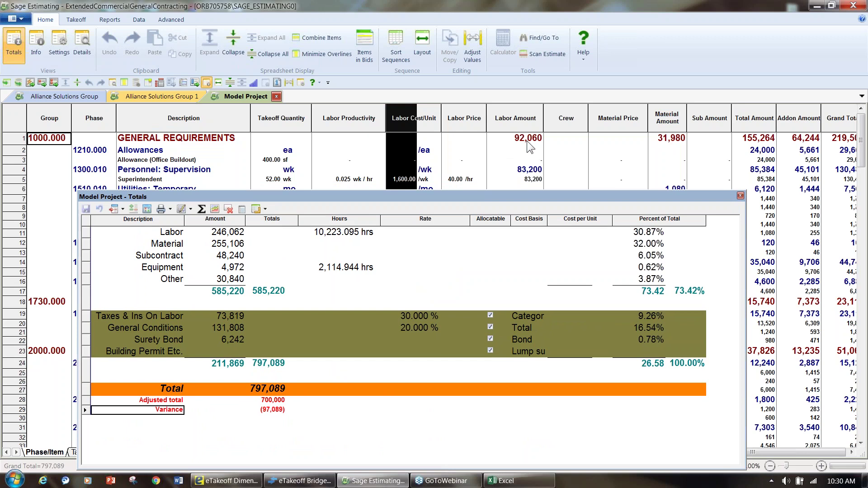
pyautogui.click(525, 139)
pyautogui.rightClick(528, 140)
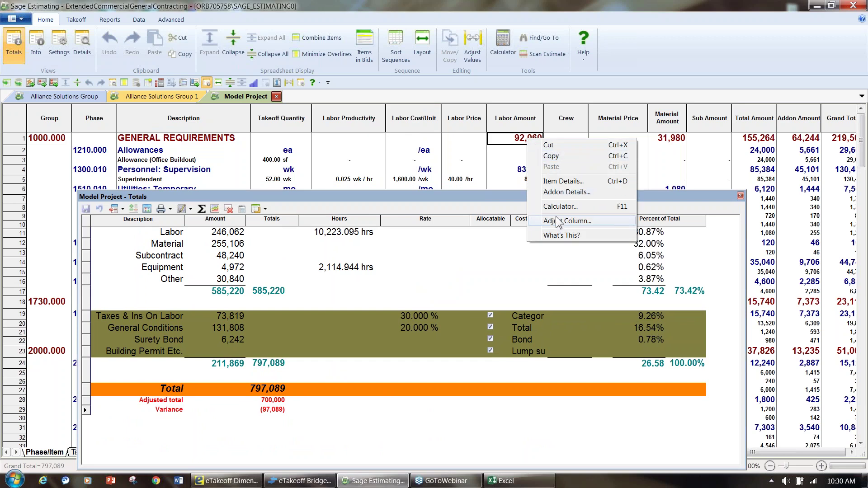
pyautogui.click(566, 221)
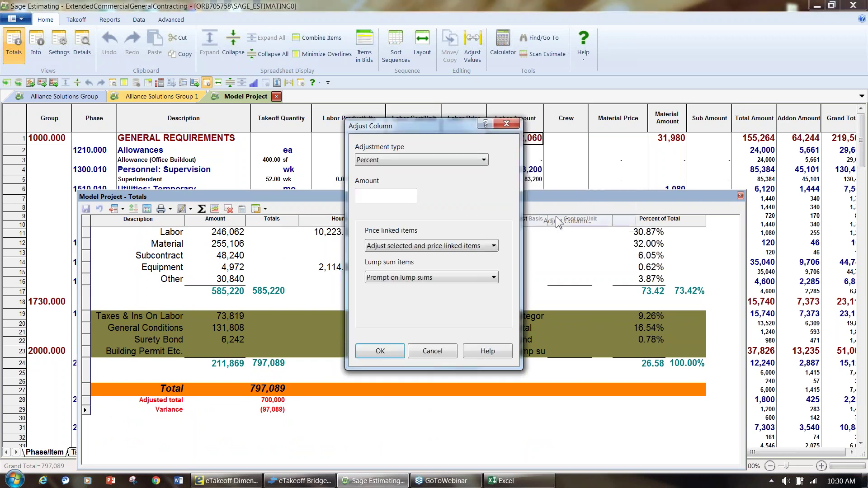
pyautogui.click(392, 160)
pyautogui.click(387, 216)
pyautogui.moveTo(388, 195); pyautogui.dragTo(362, 197)
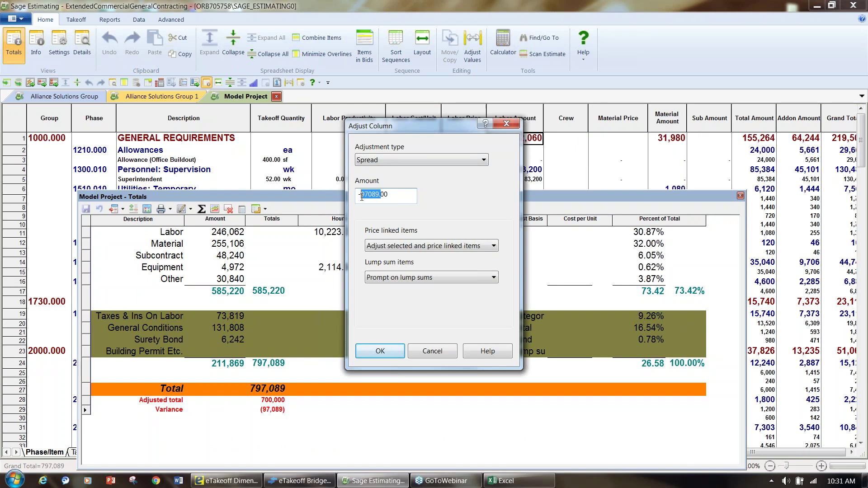
pyautogui.write('1000')
pyautogui.press('Delete')
pyautogui.press('Delete')
pyautogui.press('Delete')
pyautogui.write('.')
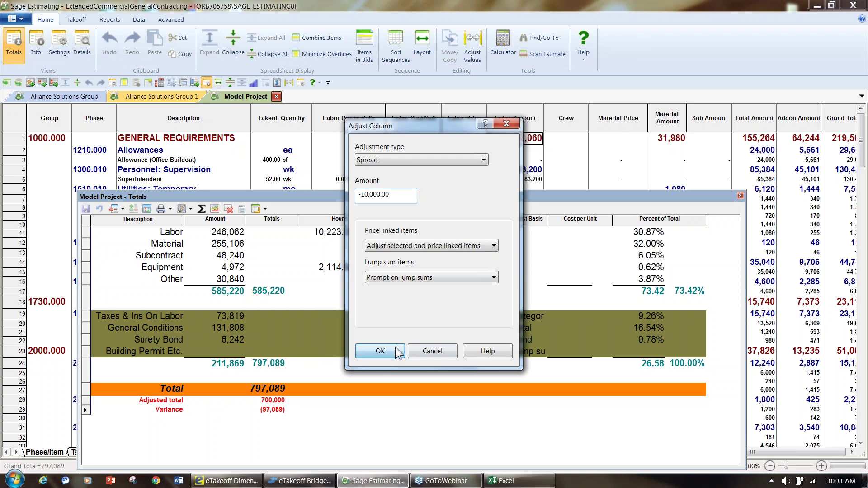
pyautogui.click(395, 352)
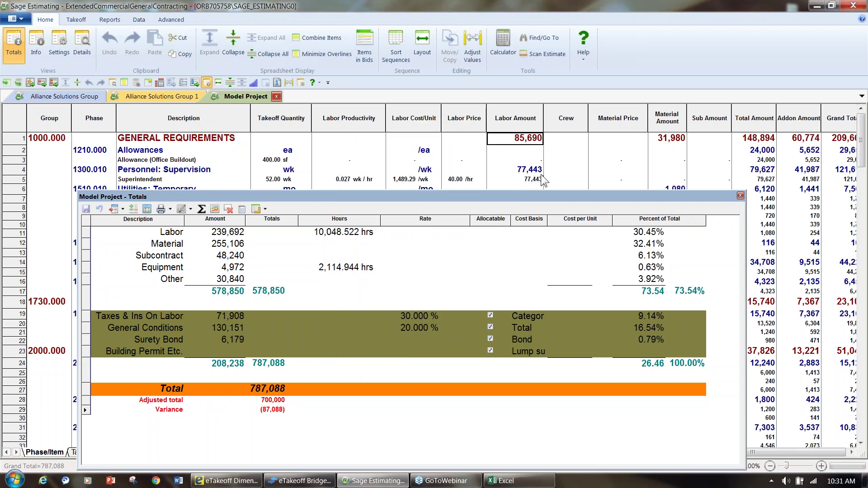
# Check the adjustment note on the Superintendent item's Labor Amount and the remaining variance, and close the totals page.
pyautogui.moveTo(541, 177)
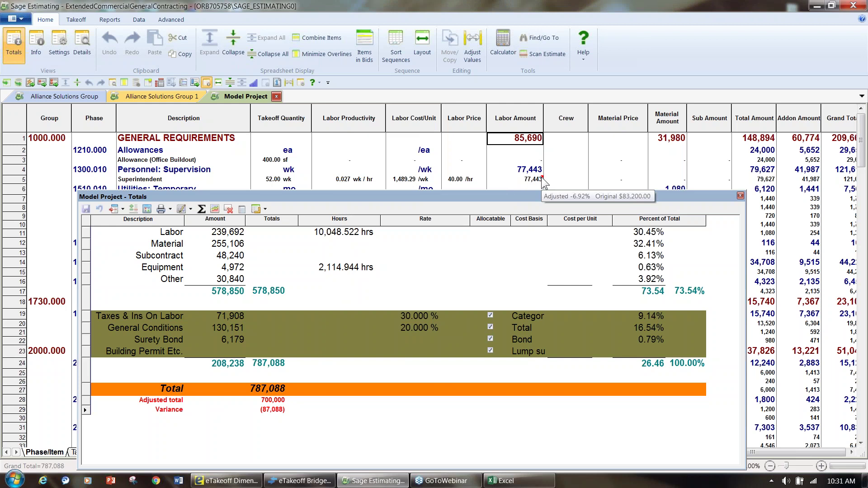
pyautogui.click(537, 179)
pyautogui.click(280, 414)
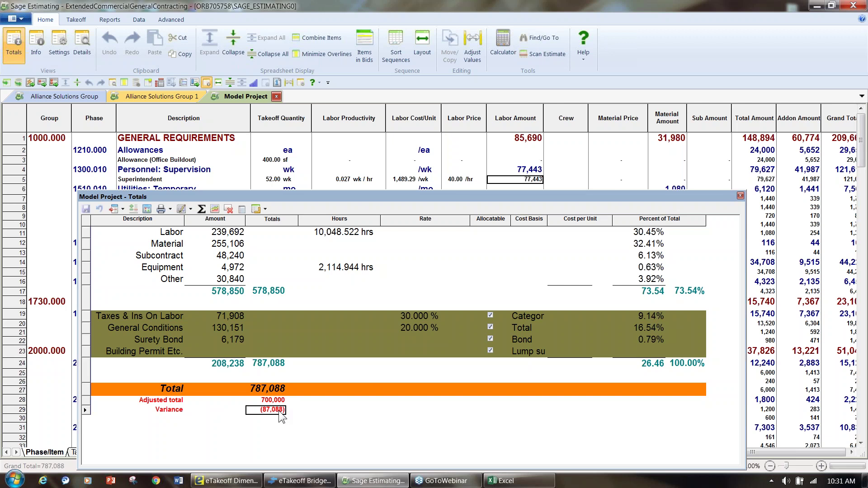
pyautogui.click(740, 195)
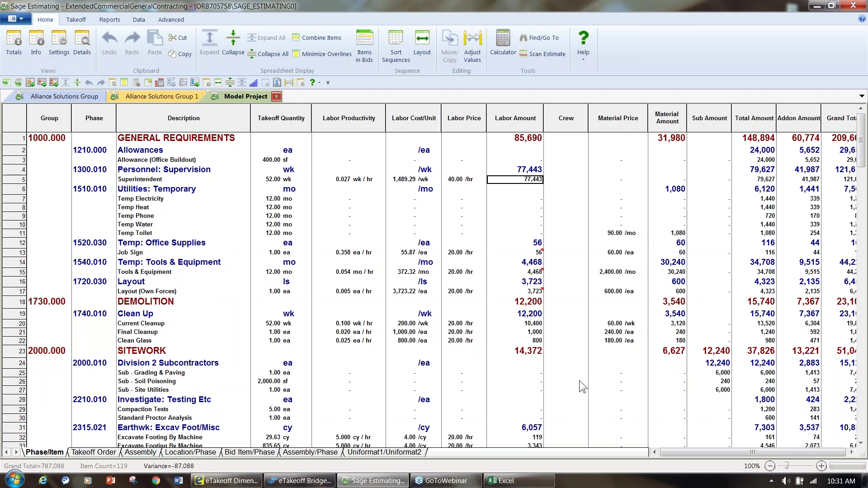
# Switch to the Alliance Solutions Group estimate and open its Alternate Summary, moving the summary window slightly aside.
pyautogui.click(84, 97)
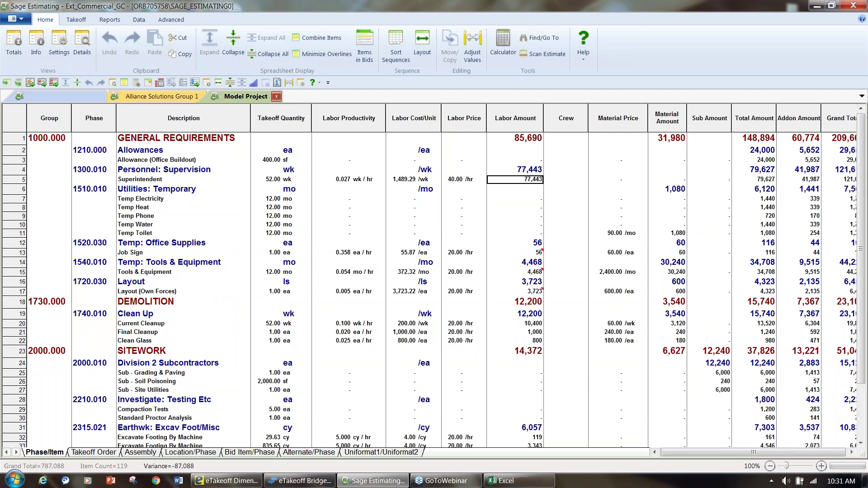
pyautogui.click(191, 157)
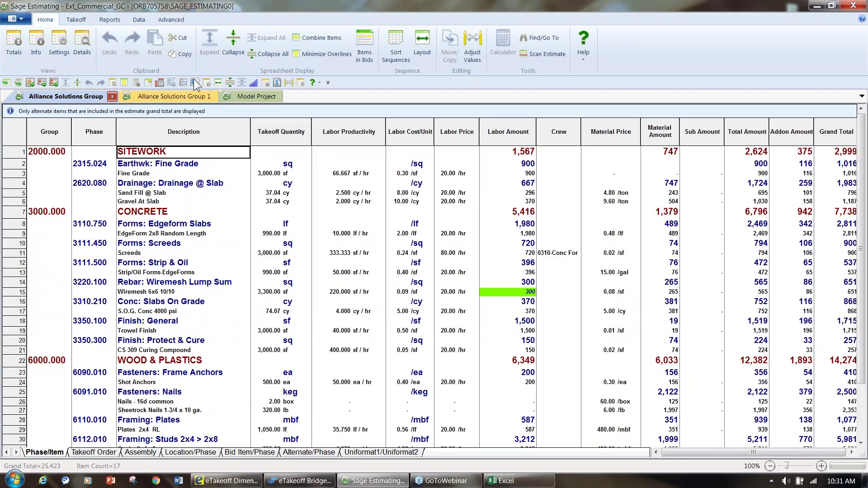
pyautogui.click(173, 20)
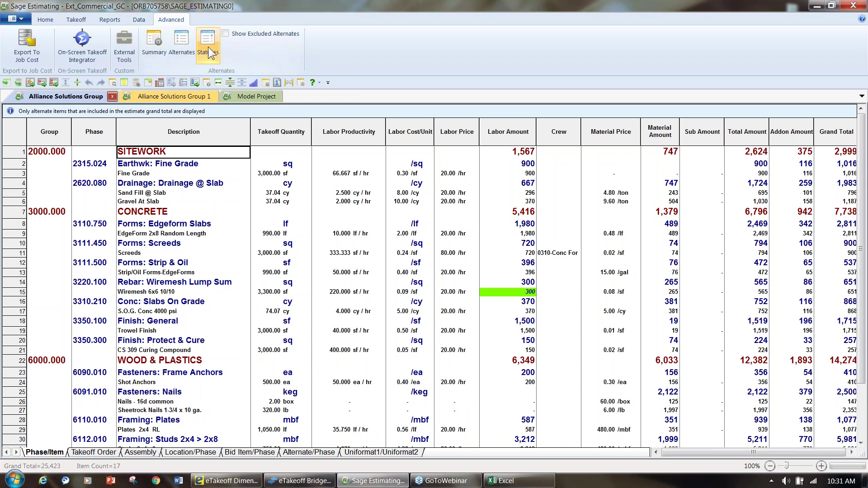
pyautogui.click(154, 41)
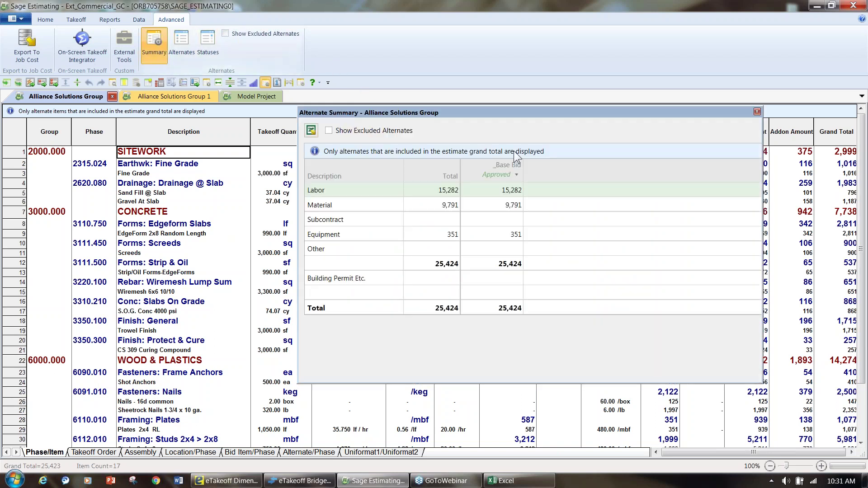
pyautogui.moveTo(480, 113); pyautogui.dragTo(517, 116)
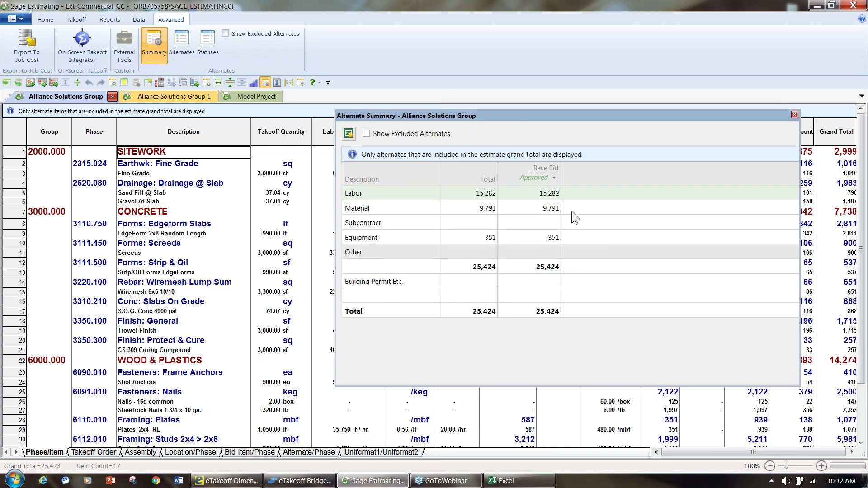
# Show the excluded alternates in the summary and change the Alt 1-Carpet status to include it in the grand total.
pyautogui.click(366, 134)
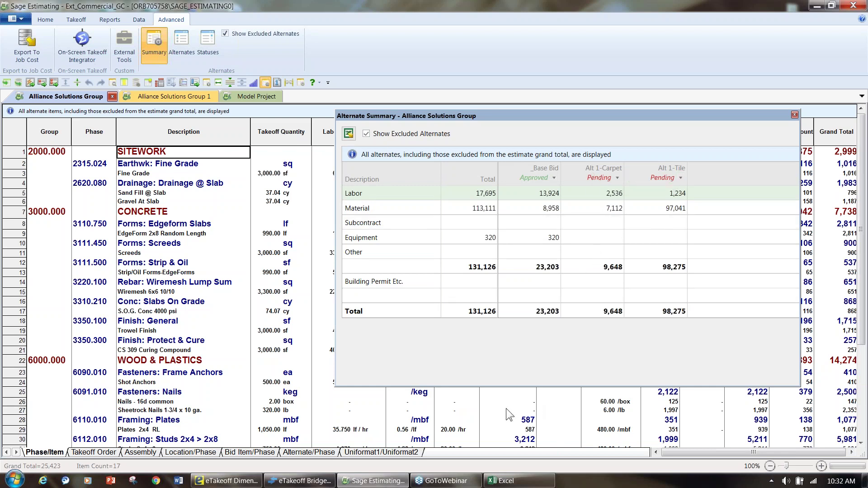
pyautogui.click(617, 178)
pyautogui.click(615, 193)
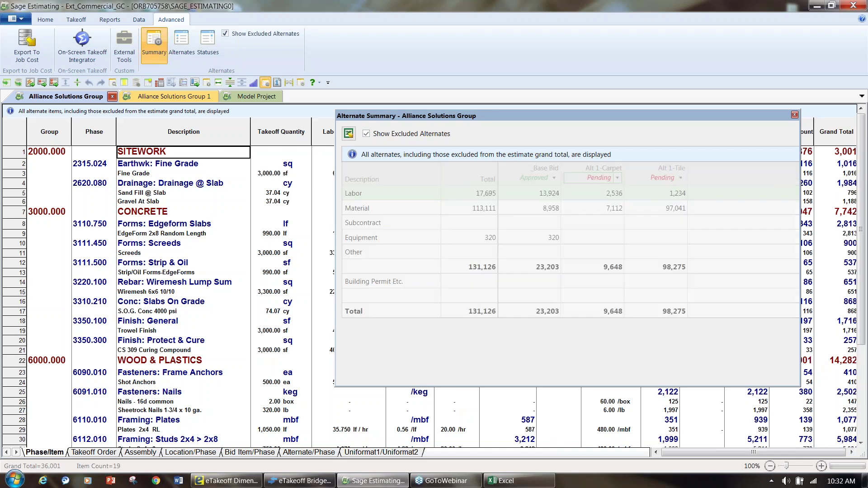
# Hide the excluded alternates, set the Alt 1-Carpet alternate to Pending, and show the excluded alternates again.
pyautogui.click(366, 134)
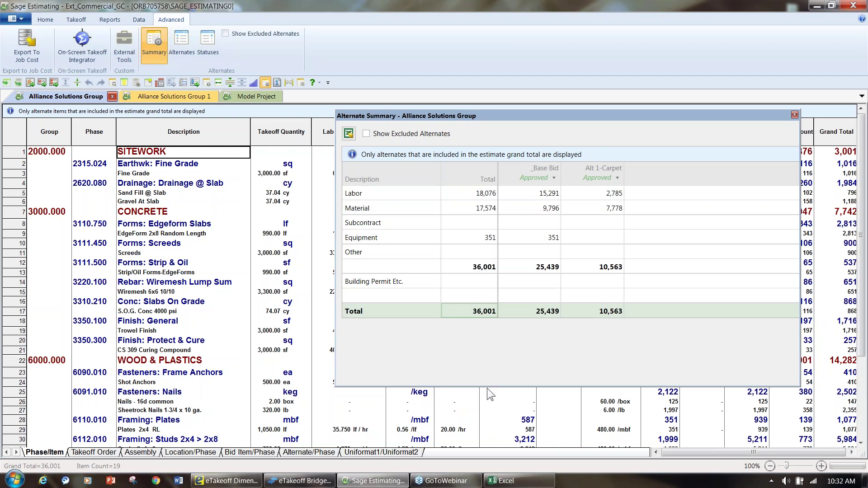
pyautogui.click(616, 177)
pyautogui.click(605, 202)
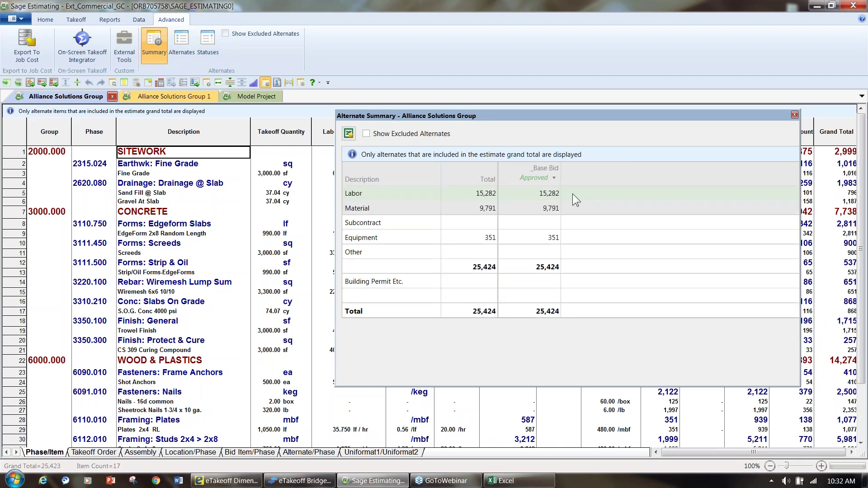
pyautogui.click(366, 133)
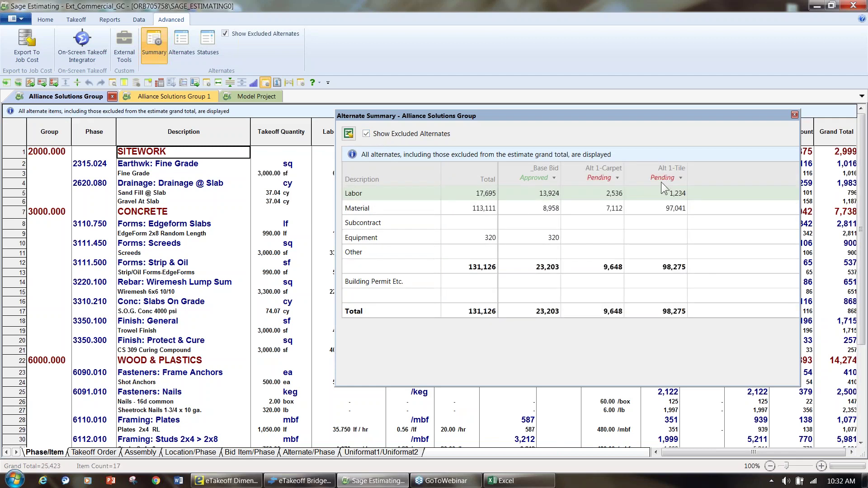
# Examine the excluded tile and carpet items in the estimate's Finishes group, toggling the display of excluded alternates off and on.
pyautogui.click(226, 374)
pyautogui.scroll(-4, 228, 372)
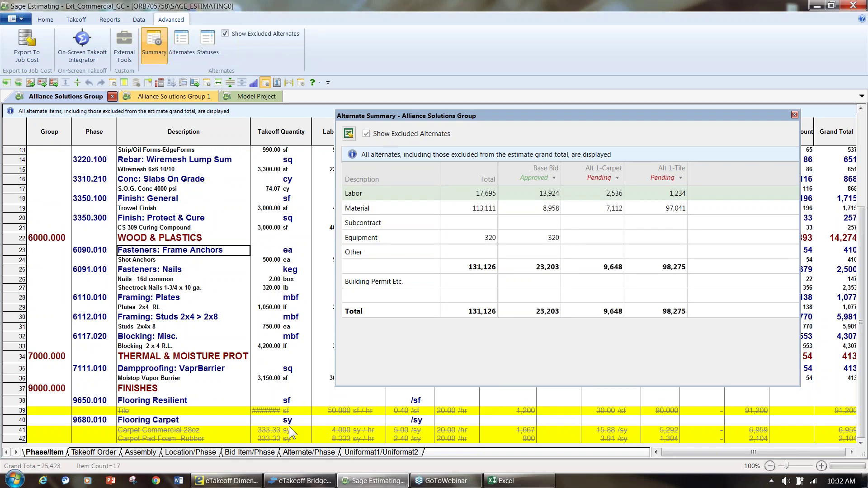
pyautogui.click(365, 133)
pyautogui.click(366, 133)
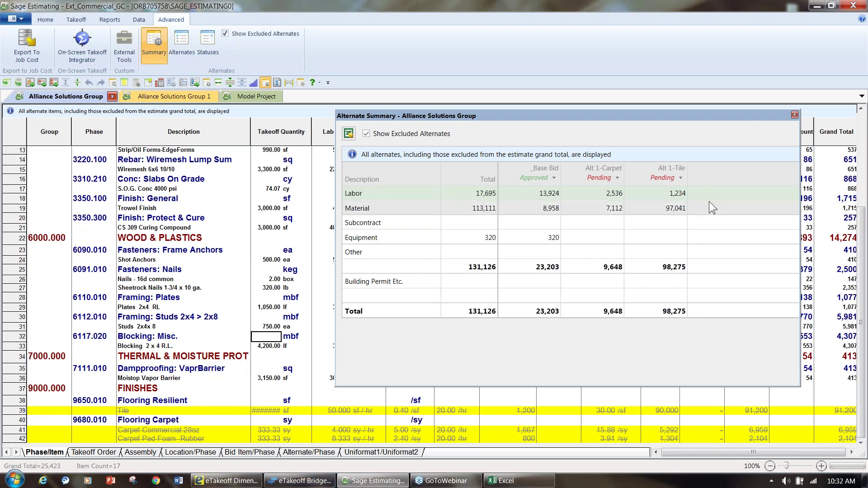
# Set the Alt 1-Tile alternate to Approved and hide the excluded alternates in the Alternate Summary.
pyautogui.click(679, 181)
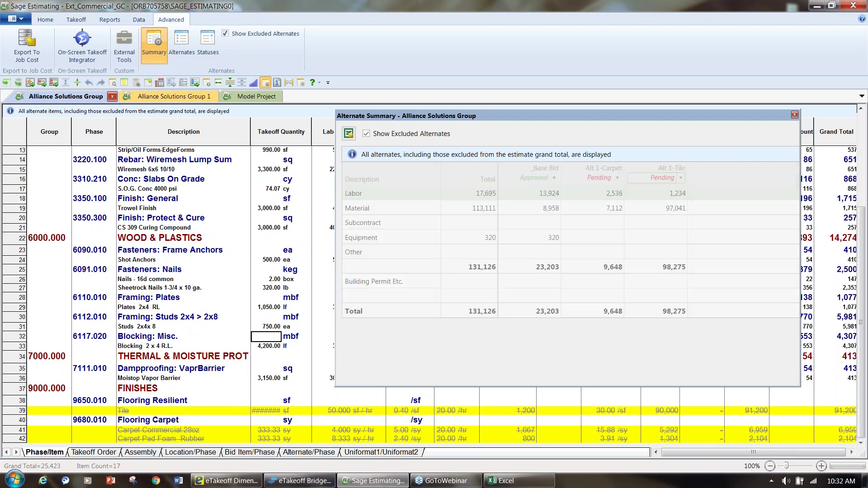
pyautogui.click(673, 189)
pyautogui.click(366, 133)
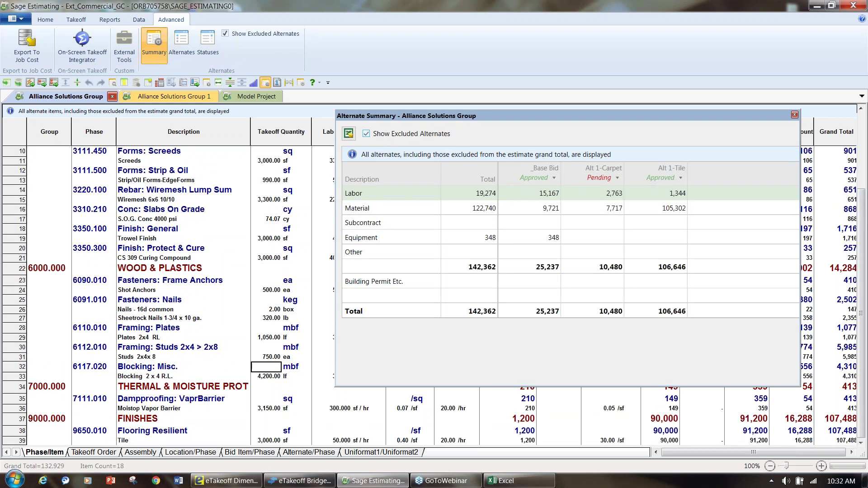
pyautogui.click(464, 312)
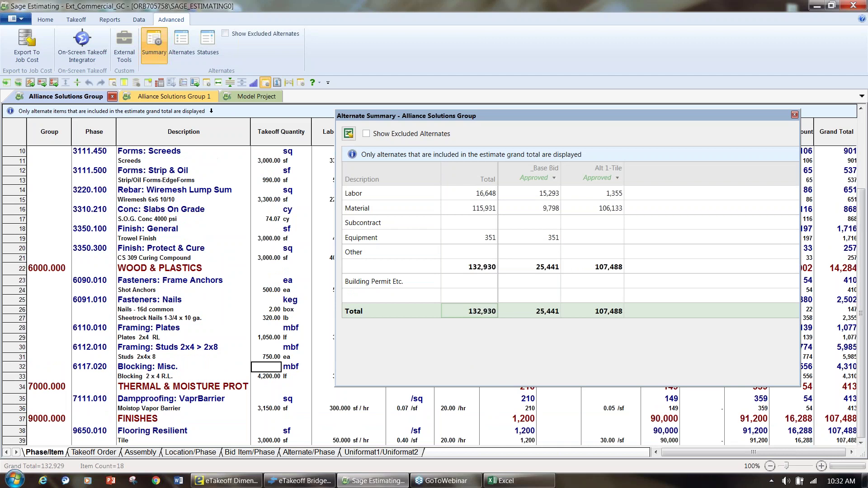
pyautogui.click(794, 115)
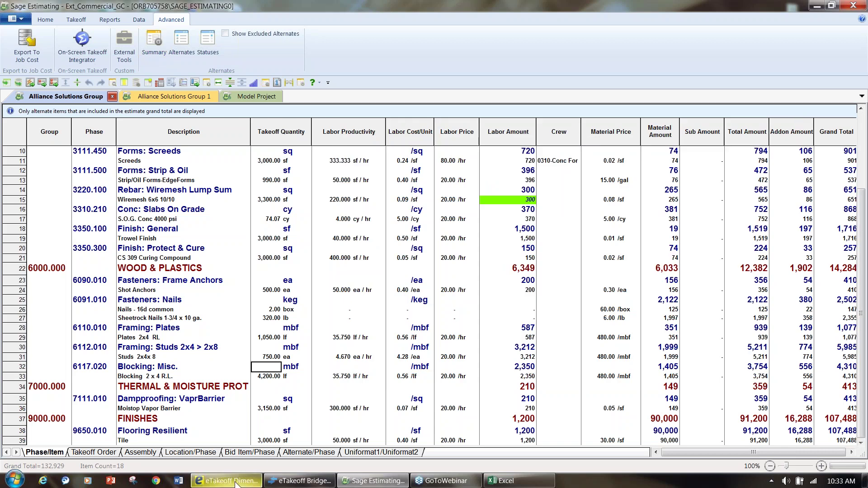
# Switch to eTakeoff Dimension and open the drawing 005 A1.2 2ND FLOOR PLAN.
pyautogui.click(234, 481)
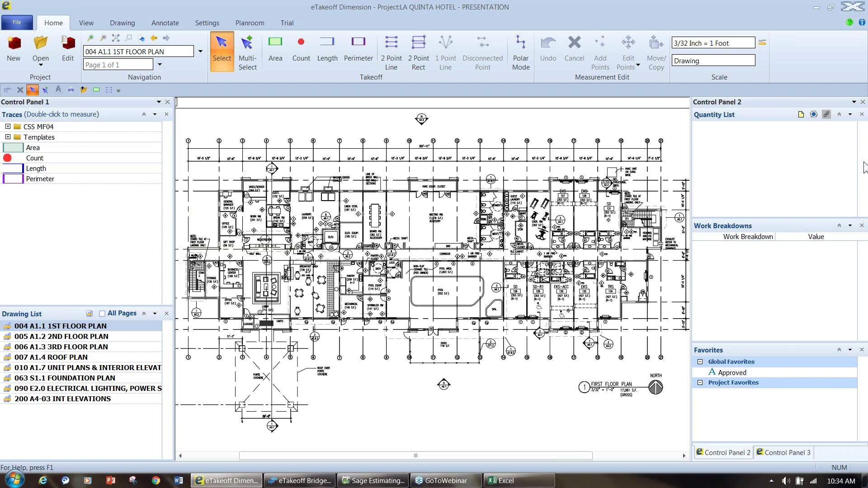
pyautogui.scroll(3, 522, 203)
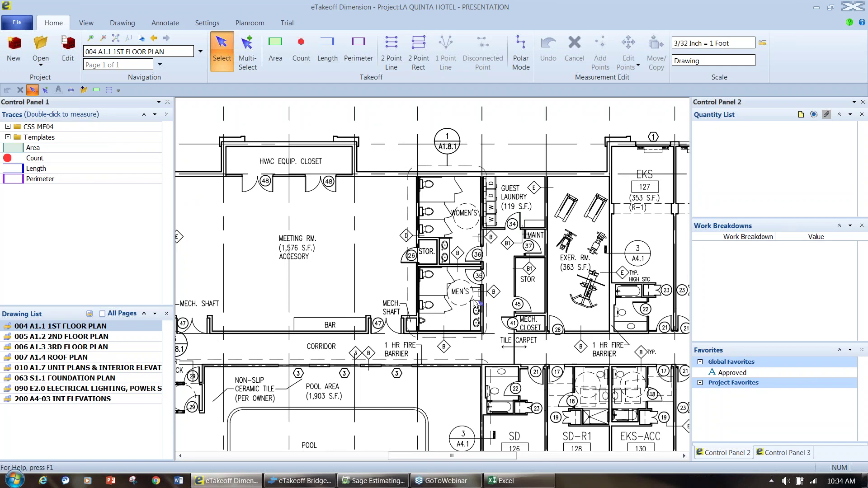
pyautogui.scroll(-1, 474, 302)
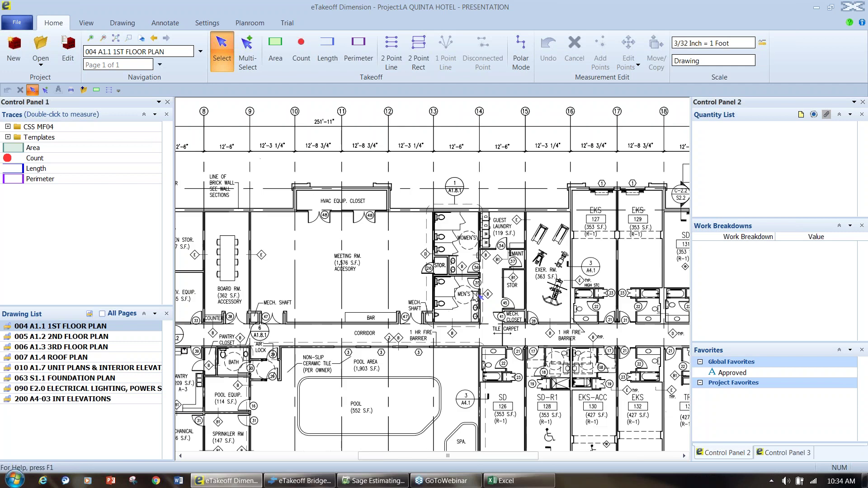
pyautogui.scroll(-1, 479, 318)
pyautogui.moveTo(482, 324); pyautogui.dragTo(463, 286)
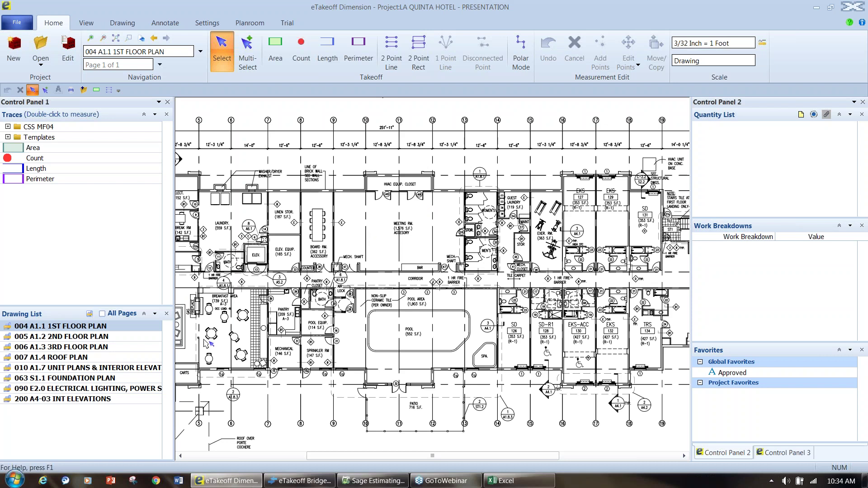
pyautogui.click(80, 339)
pyautogui.doubleClick(80, 338)
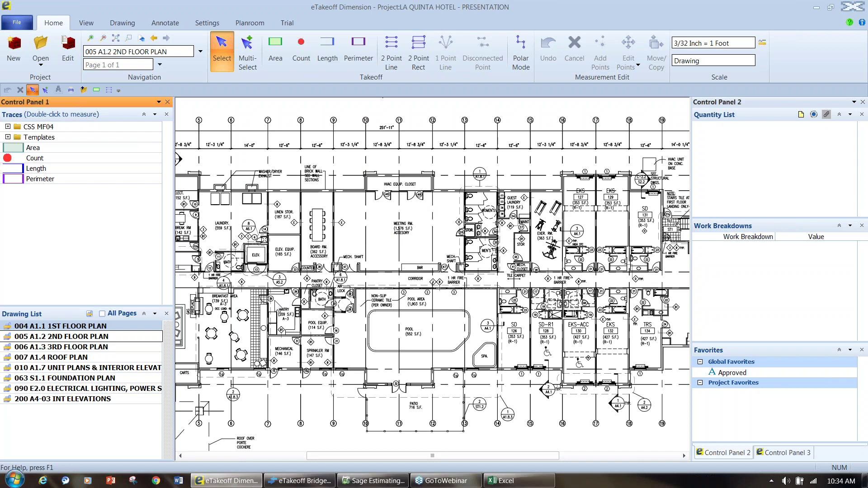
# Measure a four-point area of about 352 in the blank margin beside the upper-left corner of the second floor plan.
pyautogui.click(275, 49)
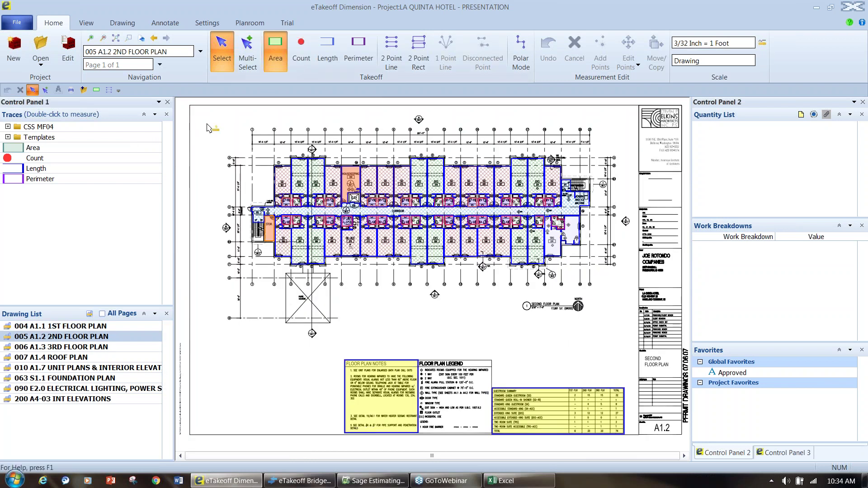
pyautogui.click(226, 177)
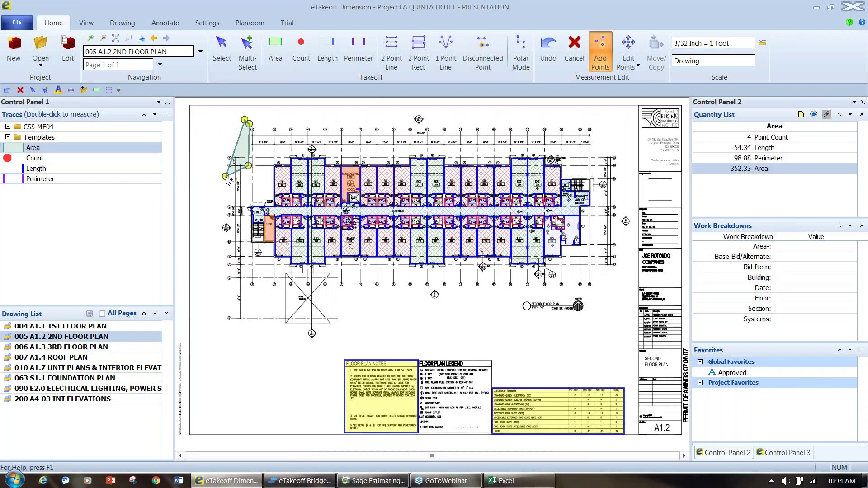
pyautogui.rightClick(226, 177)
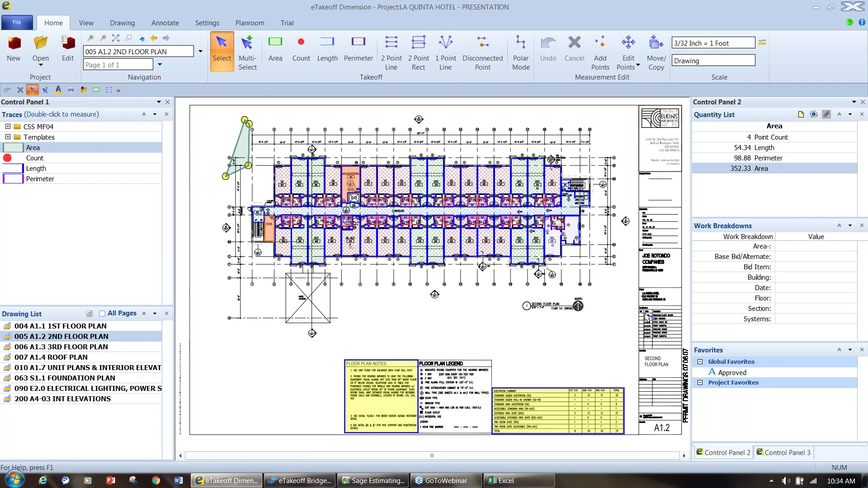
# Add the Filtering pane to Control Panel 3.
pyautogui.click(783, 452)
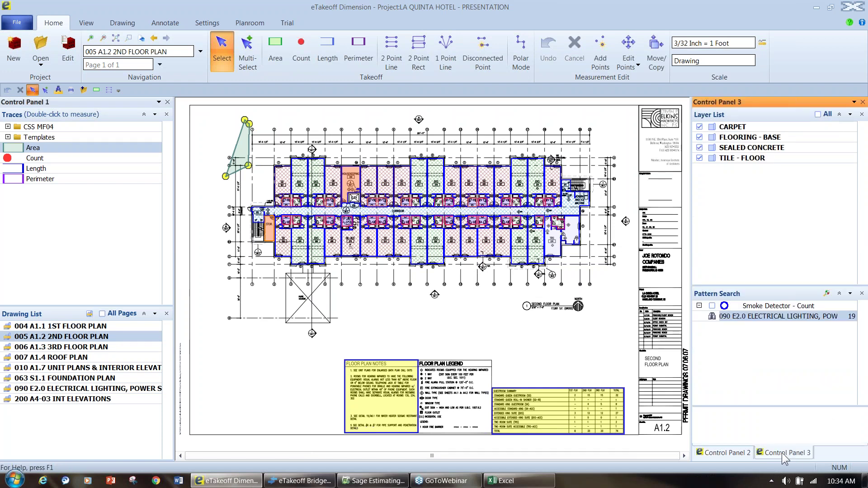
pyautogui.click(849, 293)
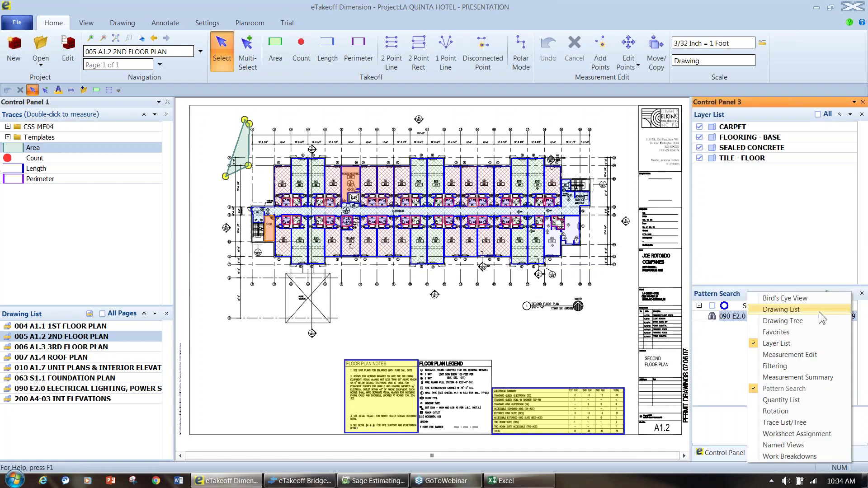
pyautogui.click(804, 365)
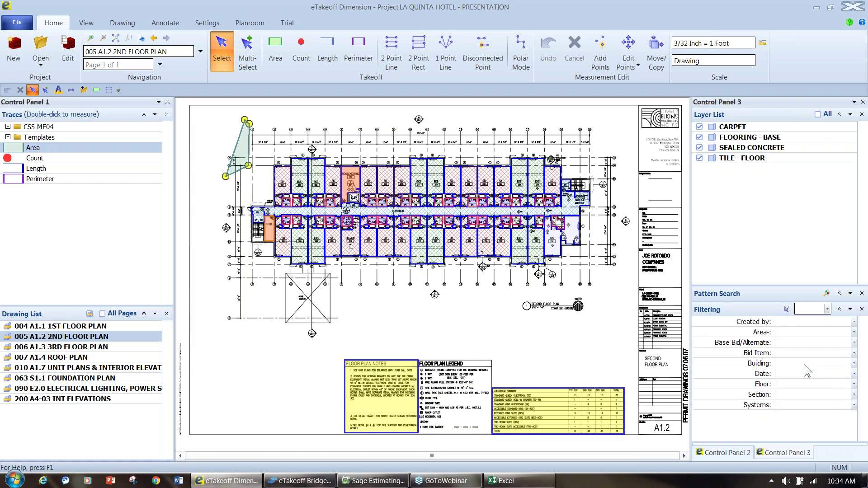
# Filter the drawing to show only the measurements created by the user who drew the test area.
pyautogui.click(826, 310)
pyautogui.click(817, 326)
pyautogui.click(854, 321)
pyautogui.click(800, 348)
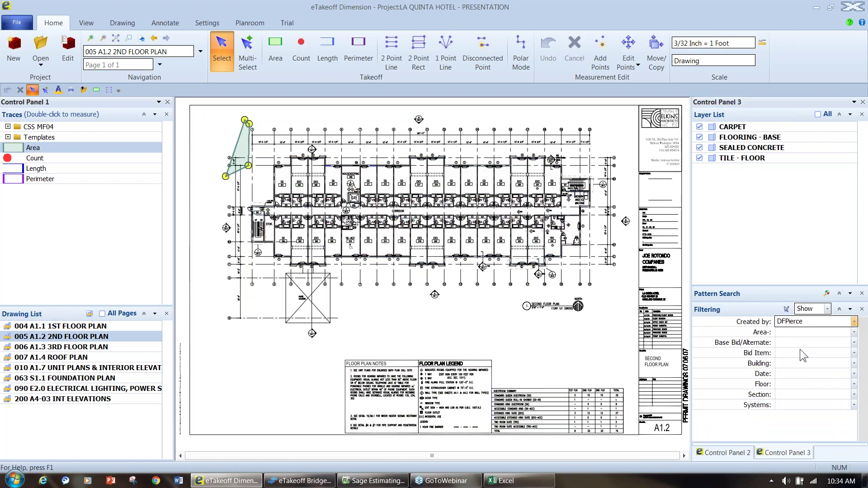
pyautogui.moveTo(234, 160)
# Clear the created-by filter and delete the area measurement beside the floor plan.
pyautogui.click(826, 310)
pyautogui.click(813, 317)
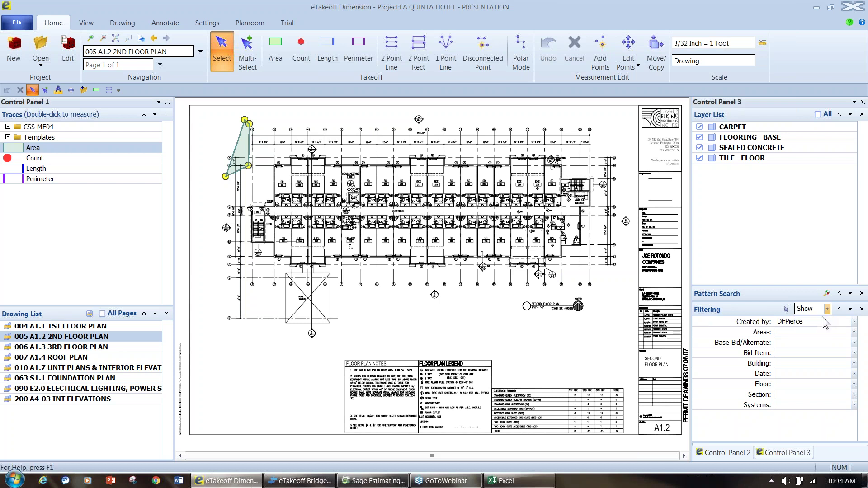
pyautogui.click(854, 322)
pyautogui.click(823, 328)
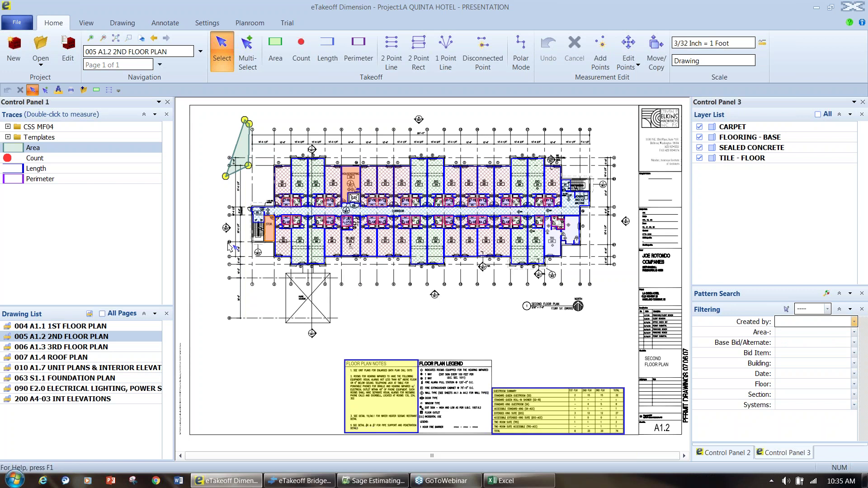
pyautogui.press('Delete')
pyautogui.click(445, 260)
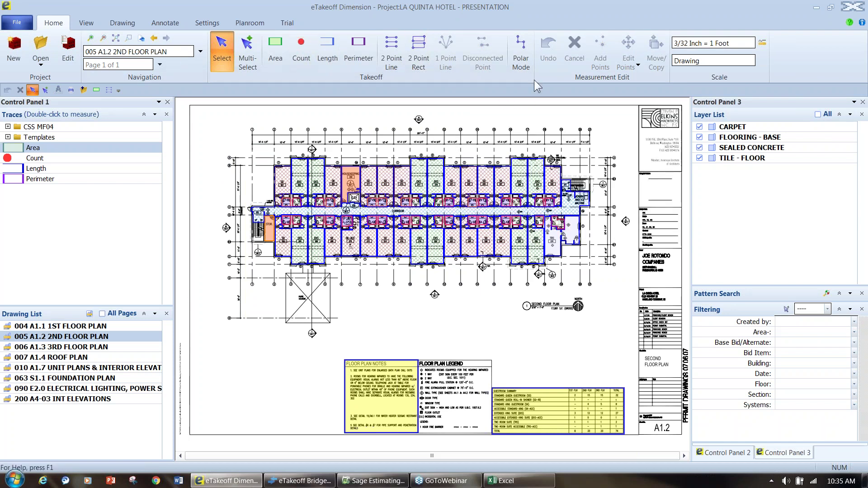
# Add Polar Mode to the Quick Access Toolbar, and view the toolbar and keyboard shortcut customization options without changing them.
pyautogui.rightClick(527, 52)
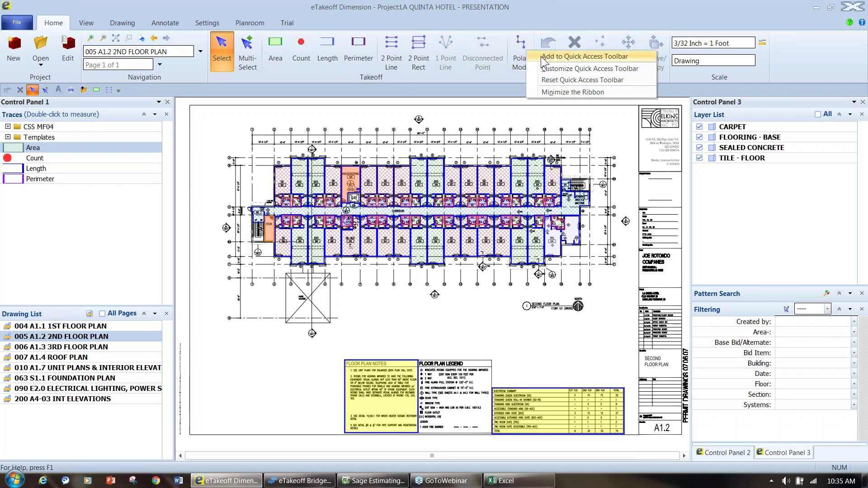
pyautogui.click(131, 90)
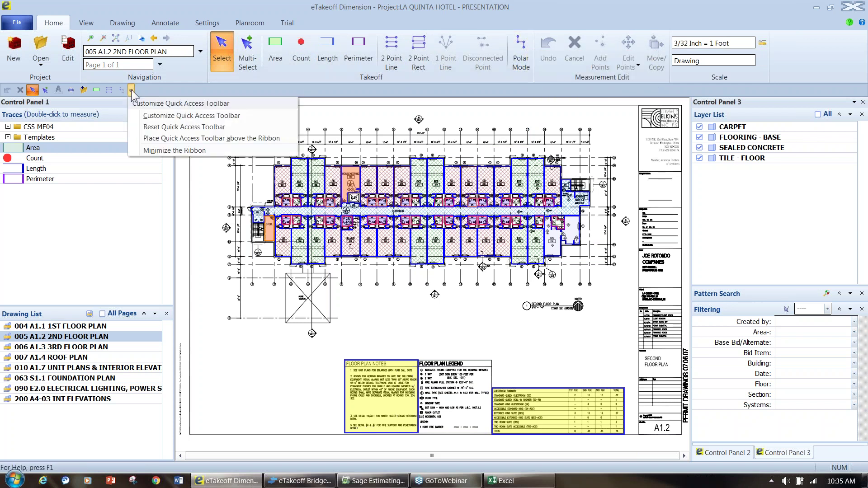
pyautogui.click(162, 113)
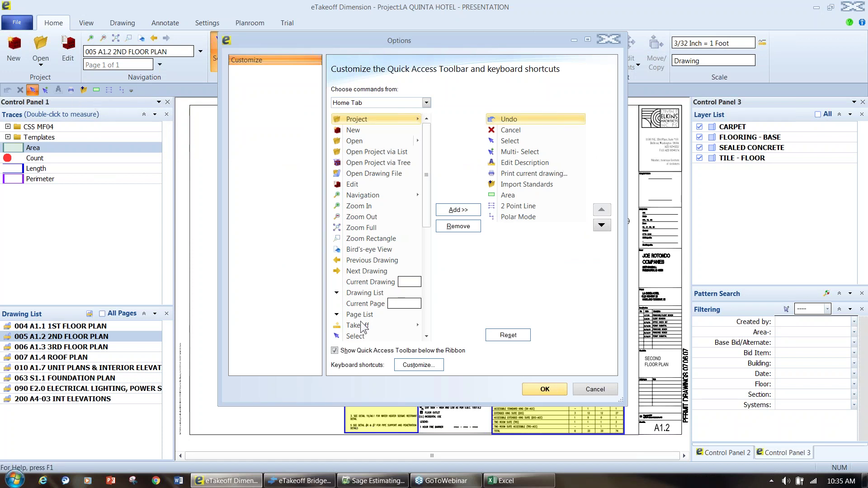
pyautogui.click(412, 365)
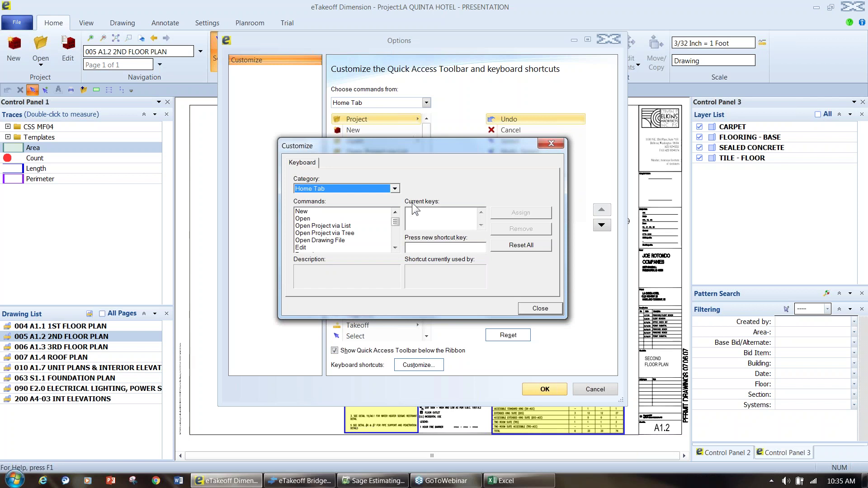
pyautogui.click(550, 143)
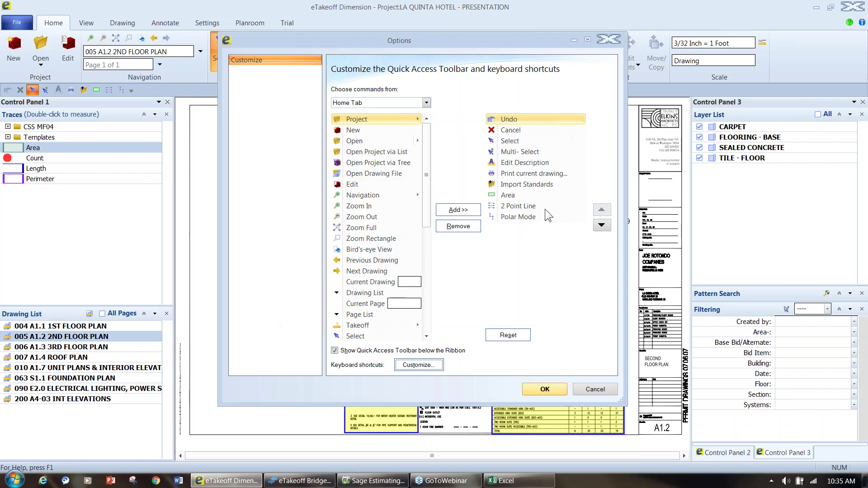
pyautogui.click(594, 389)
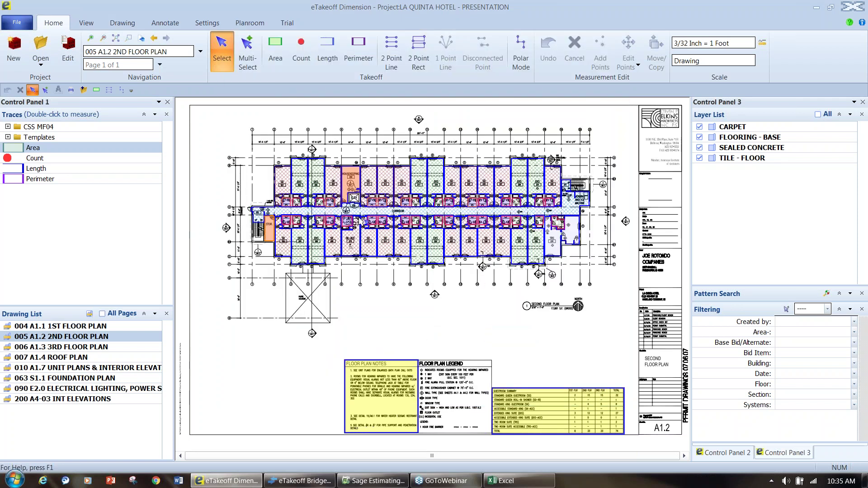
# Minimize the ribbon to enlarge the drawing area and restore it to full size.
pyautogui.scroll(2, 357, 222)
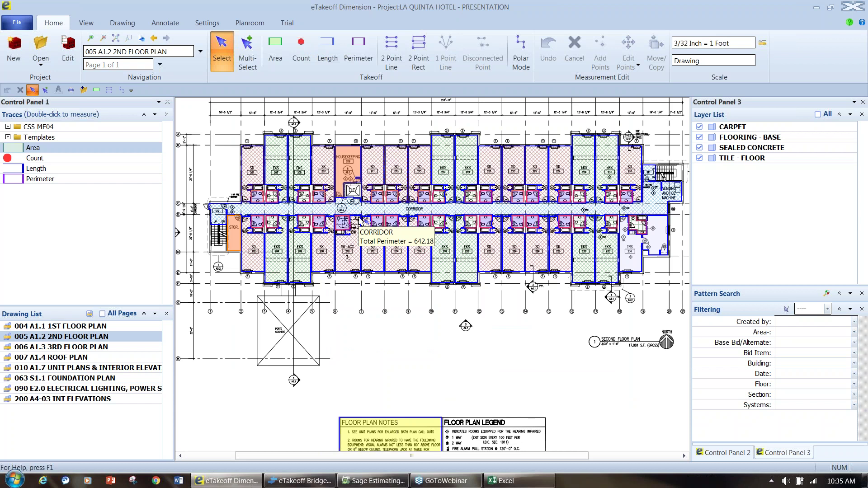
pyautogui.rightClick(317, 90)
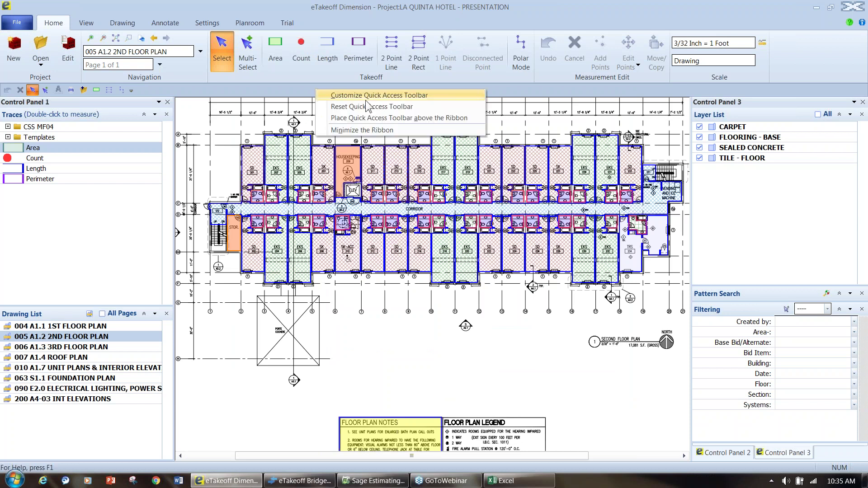
pyautogui.click(363, 130)
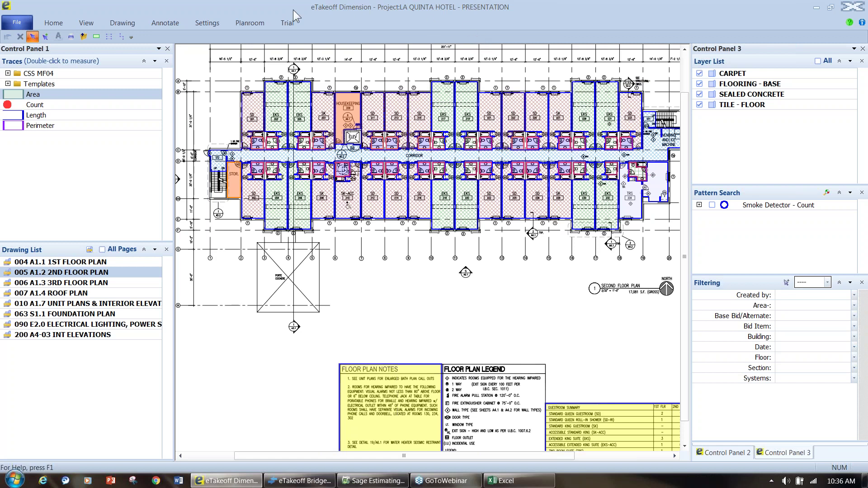
pyautogui.rightClick(388, 38)
pyautogui.click(415, 79)
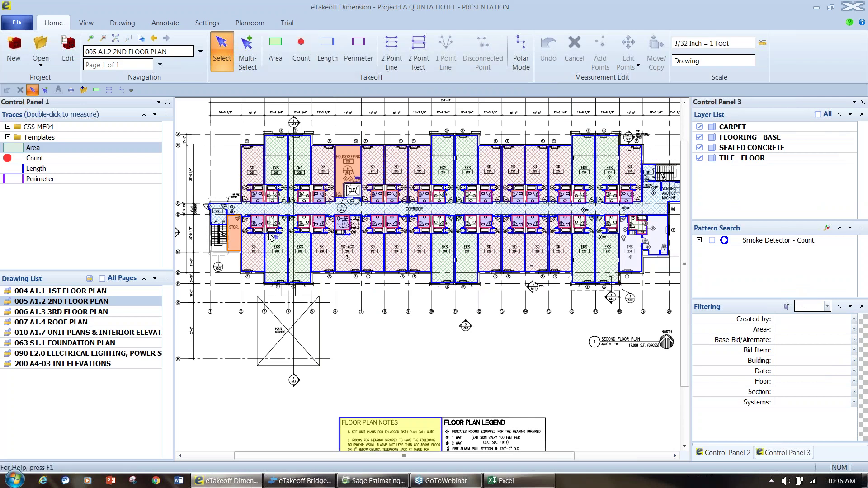
# Undock Control Panel 1 so it floats over the drawing.
pyautogui.doubleClick(75, 104)
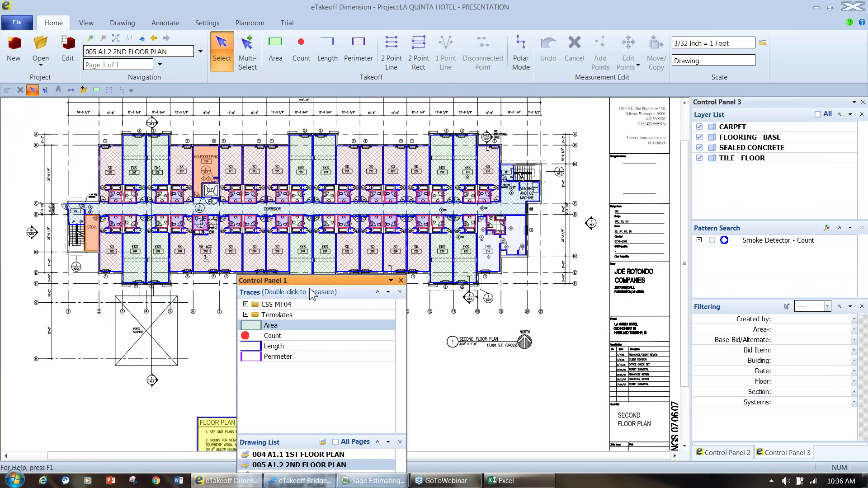
# Move the floating Control Panel 1 around over the drawing and dock it back along the left edge of the drawing area.
pyautogui.moveTo(311, 278)
pyautogui.mouseDown()
pyautogui.moveTo(348, 176)
pyautogui.moveTo(358, 80)
pyautogui.moveTo(332, 109)
pyautogui.mouseUp()
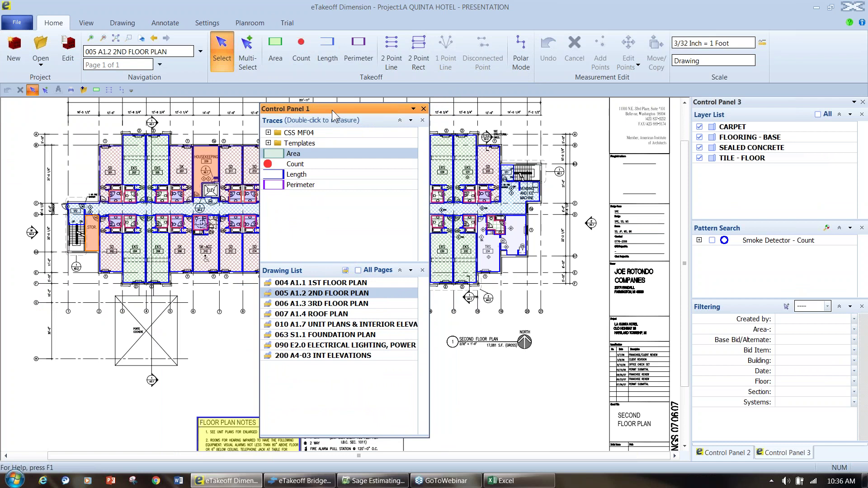
pyautogui.moveTo(332, 110)
pyautogui.mouseDown()
pyautogui.moveTo(502, 93)
pyautogui.moveTo(641, 111)
pyautogui.moveTo(210, 104)
pyautogui.mouseUp()
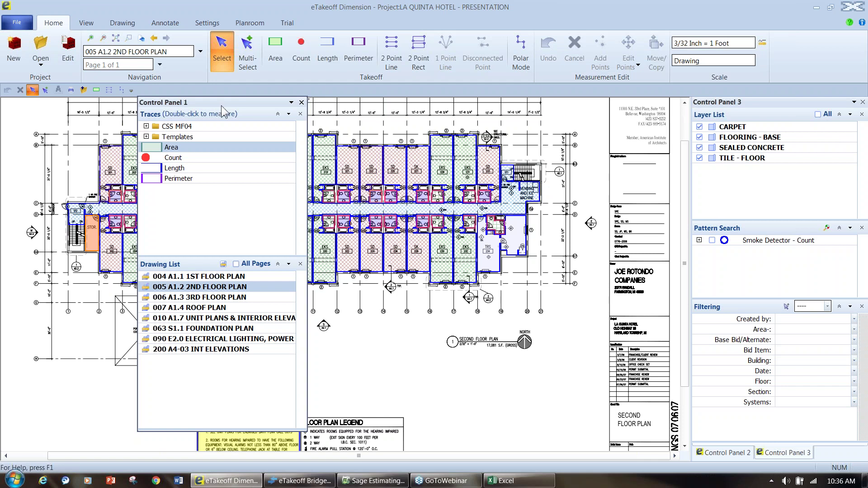
pyautogui.moveTo(231, 105)
pyautogui.mouseDown()
pyautogui.moveTo(252, 102)
pyautogui.moveTo(259, 179)
pyautogui.moveTo(297, 243)
pyautogui.moveTo(348, 400)
pyautogui.moveTo(10, 279)
pyautogui.mouseUp()
# Open the 004 A1.1 1ST FLOOR PLAN drawing and enlarge the Quantity List and Work Breakdowns sections in Control Panel 2.
pyautogui.scroll(-1, 408, 214)
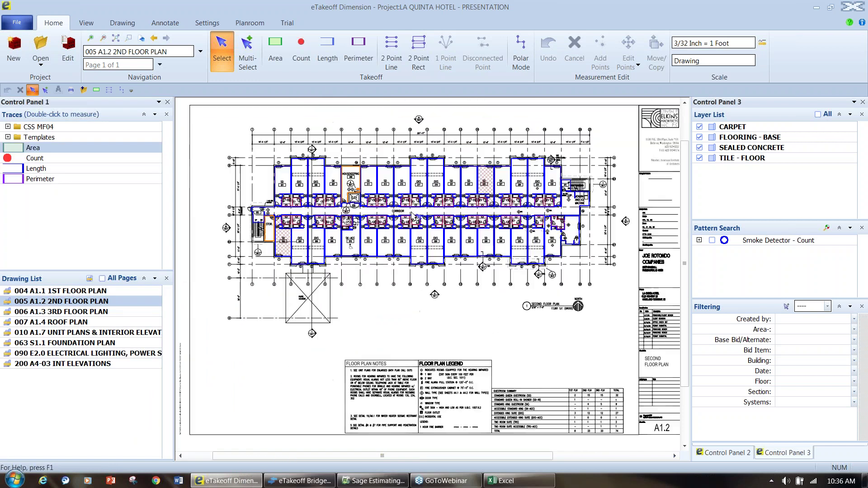
pyautogui.doubleClick(83, 291)
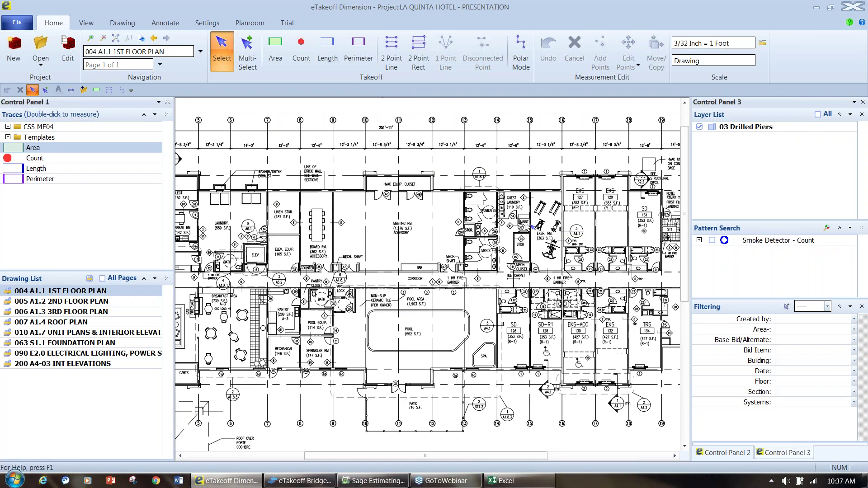
pyautogui.click(729, 454)
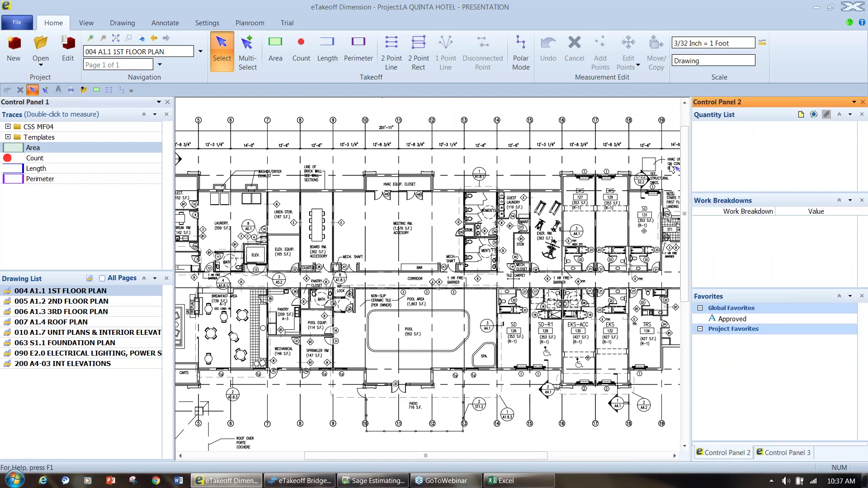
pyautogui.moveTo(742, 193); pyautogui.dragTo(743, 211)
pyautogui.moveTo(761, 299); pyautogui.dragTo(773, 357)
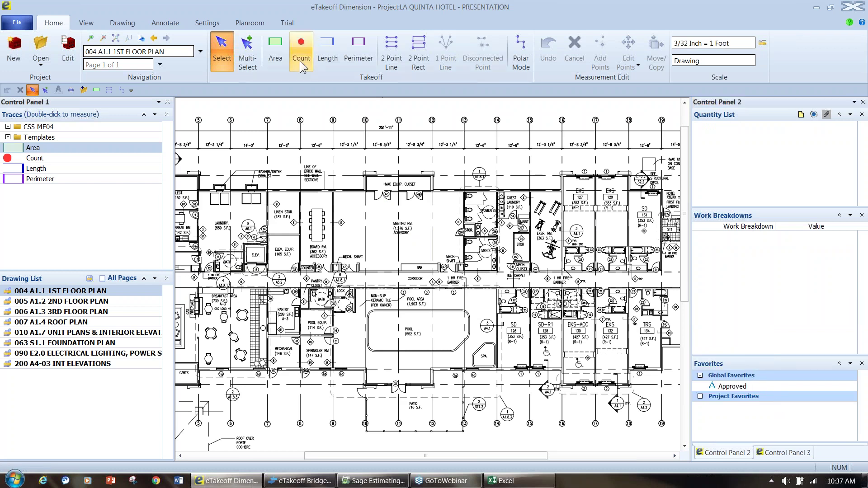
# Measure the leftmost bay of the meeting room as a four-point area of about 358 square feet.
pyautogui.scroll(1, 324, 164)
pyautogui.moveTo(355, 249); pyautogui.dragTo(454, 244)
pyautogui.click(275, 52)
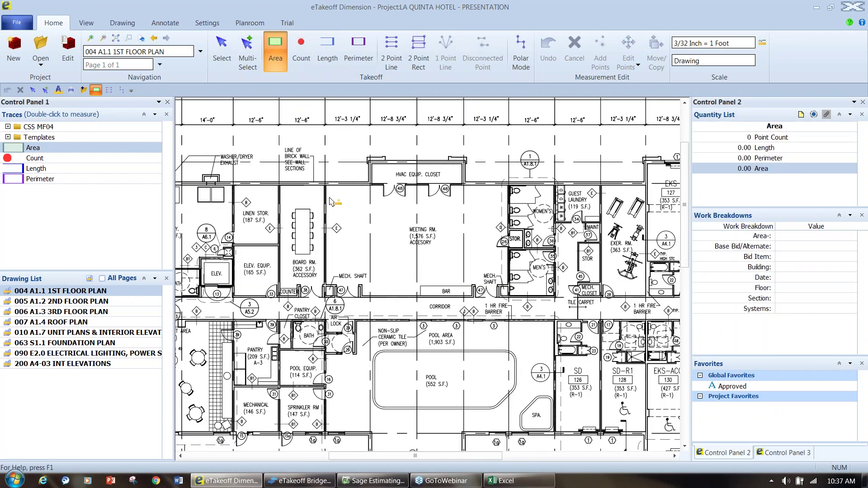
pyautogui.click(328, 183)
pyautogui.click(369, 184)
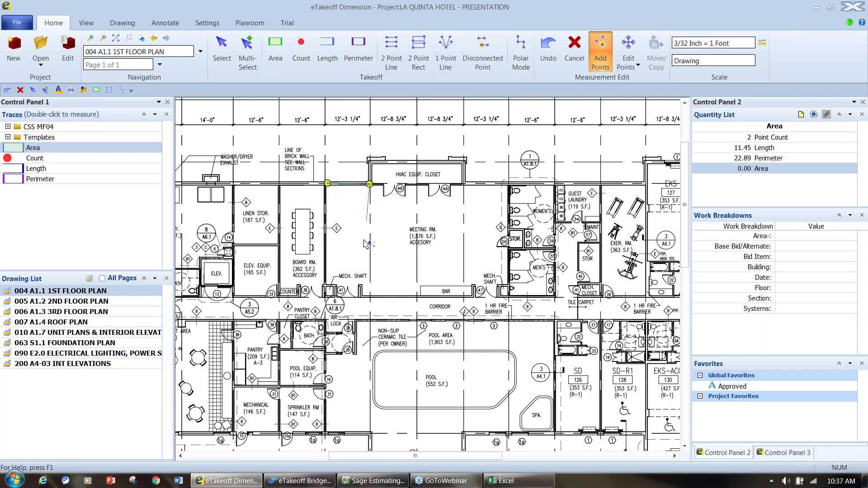
pyautogui.click(369, 297)
pyautogui.click(325, 295)
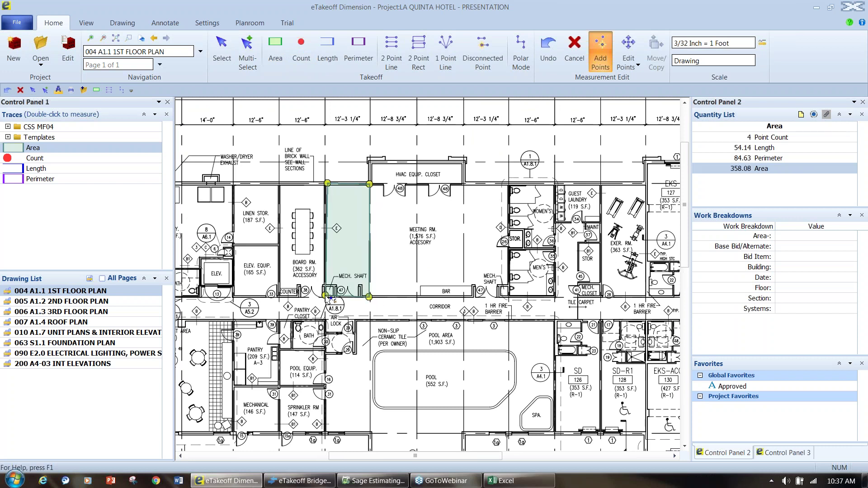
pyautogui.rightClick(325, 295)
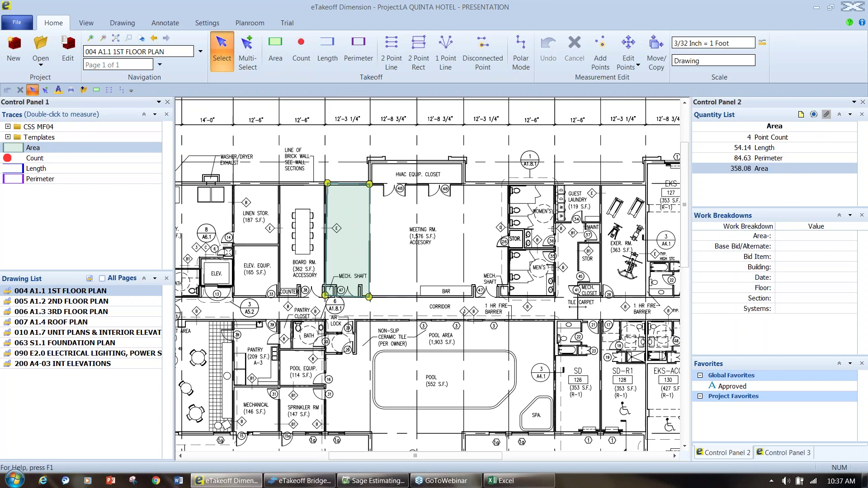
# Measure the second meeting room bay from the left as a 2 Point Rect area of about 394 square feet.
pyautogui.click(418, 53)
pyautogui.click(370, 184)
pyautogui.click(416, 298)
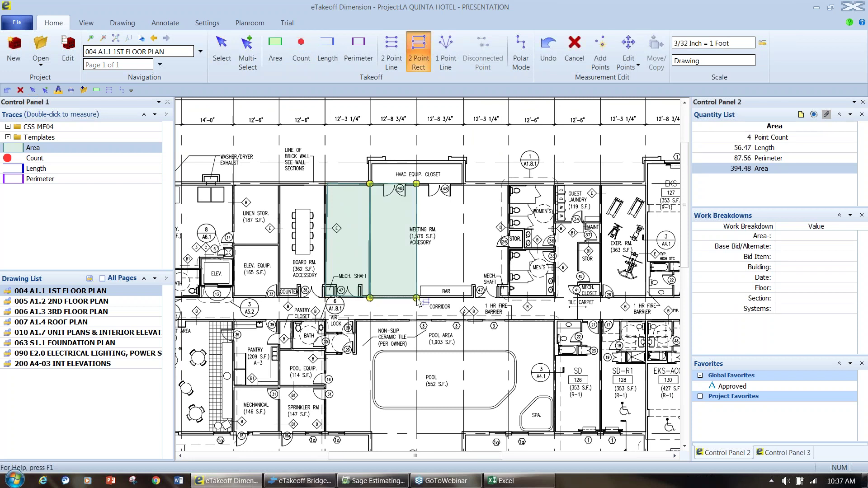
pyautogui.rightClick(414, 296)
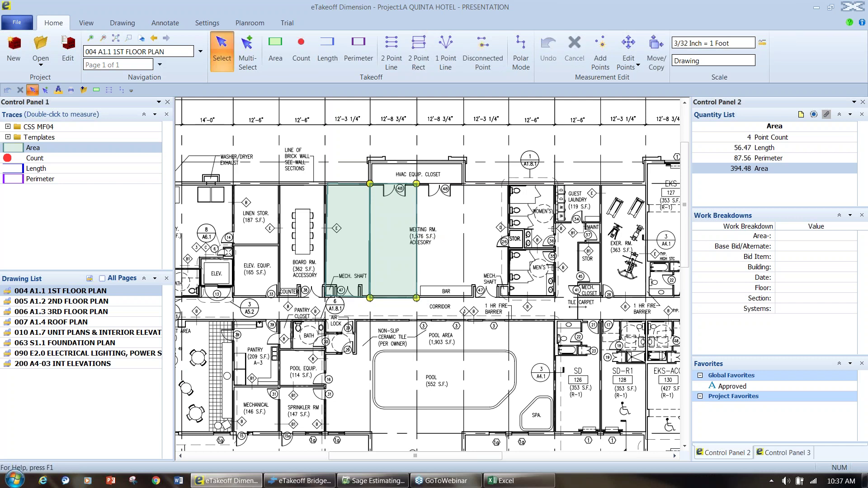
# Select both meeting room area measurements together and copy them onto the two remaining bays to their right.
pyautogui.click(248, 59)
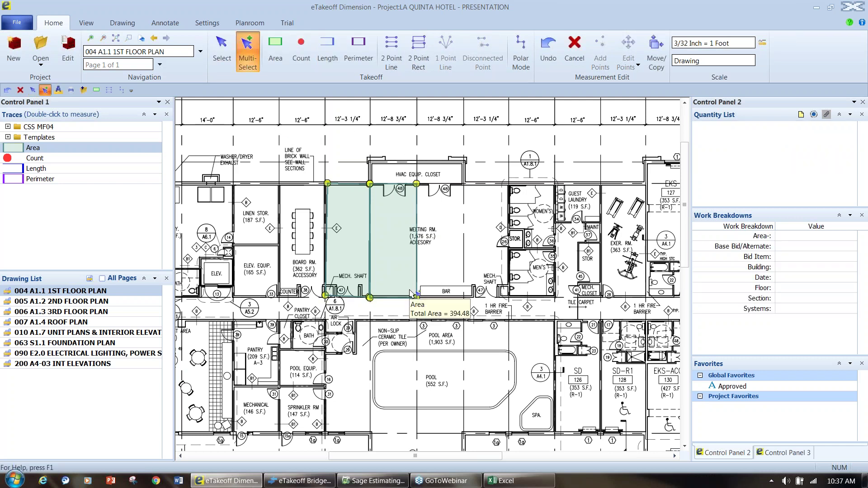
pyautogui.click(656, 54)
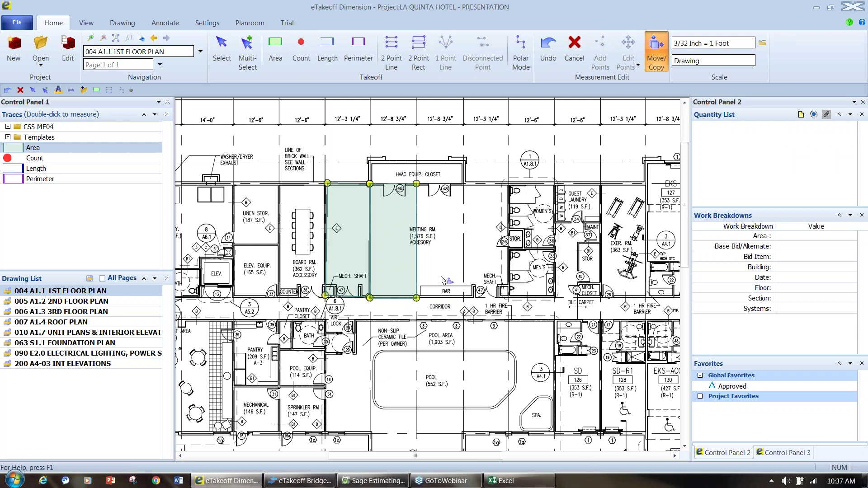
pyautogui.click(389, 272)
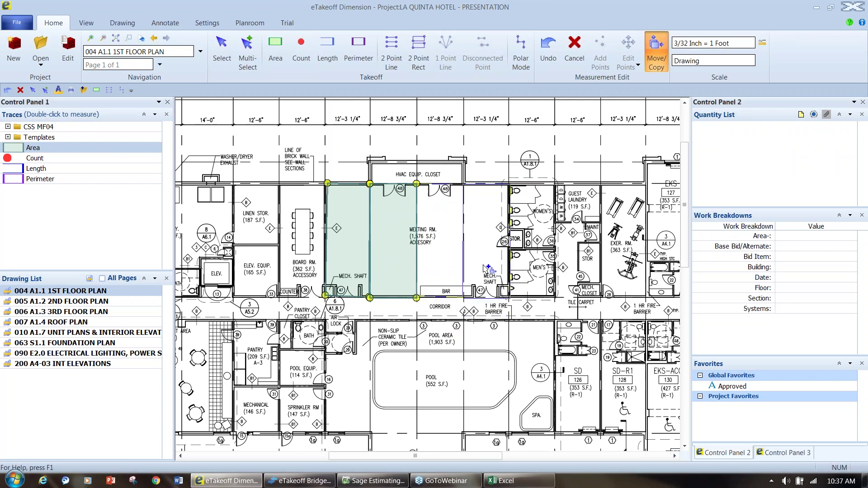
pyautogui.click(486, 273)
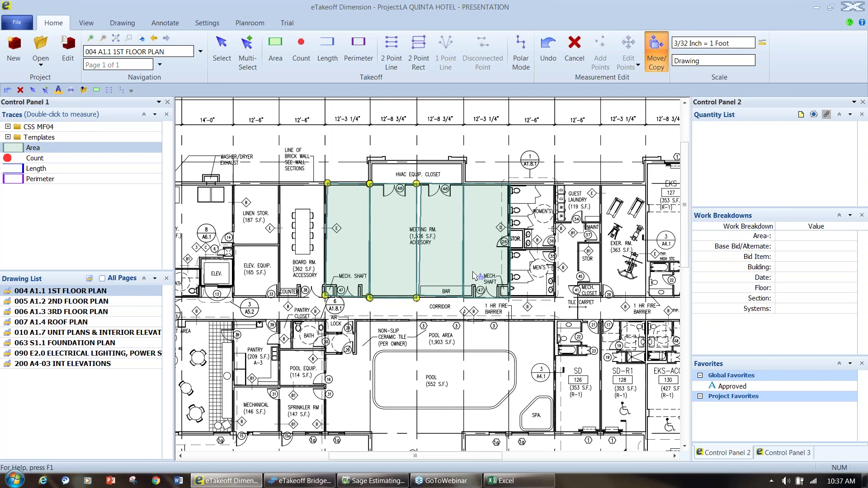
# Select the four meeting room areas, save them as a project favorite, and place that favorite over the pool area.
pyautogui.click(247, 51)
pyautogui.moveTo(543, 170); pyautogui.dragTo(579, 339)
pyautogui.moveTo(484, 280); pyautogui.dragTo(515, 410)
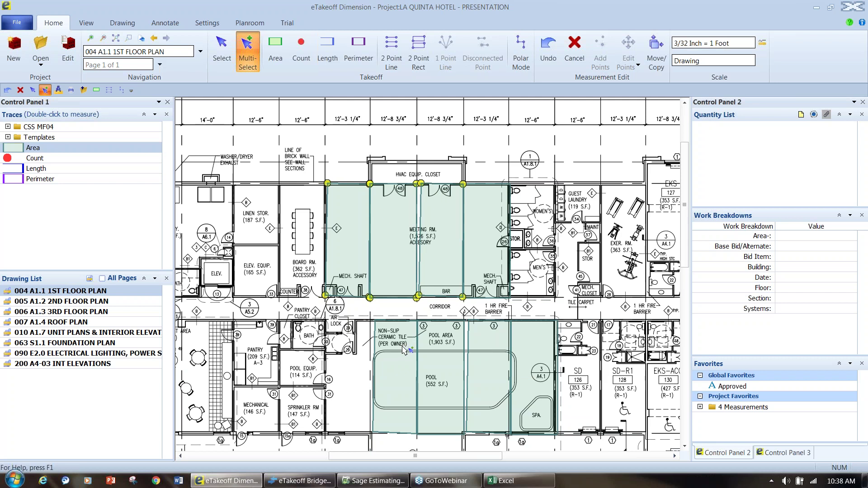
# Select all the area measurements over the meeting room and pool area and delete them.
pyautogui.moveTo(404, 349)
pyautogui.moveTo(267, 152); pyautogui.dragTo(625, 456)
pyautogui.press('Delete')
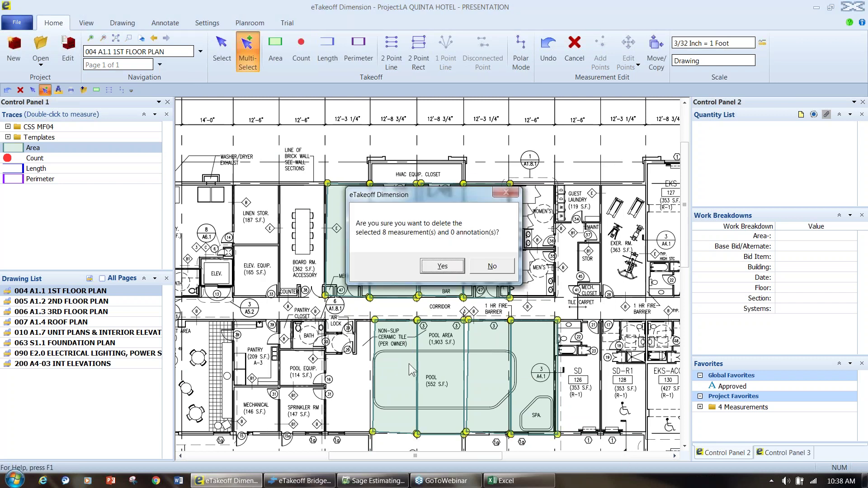
pyautogui.click(434, 271)
# Open the 005 A1.2 2ND FLOOR PLAN drawing and save all of its floor plan measurements as one project favorite.
pyautogui.click(102, 301)
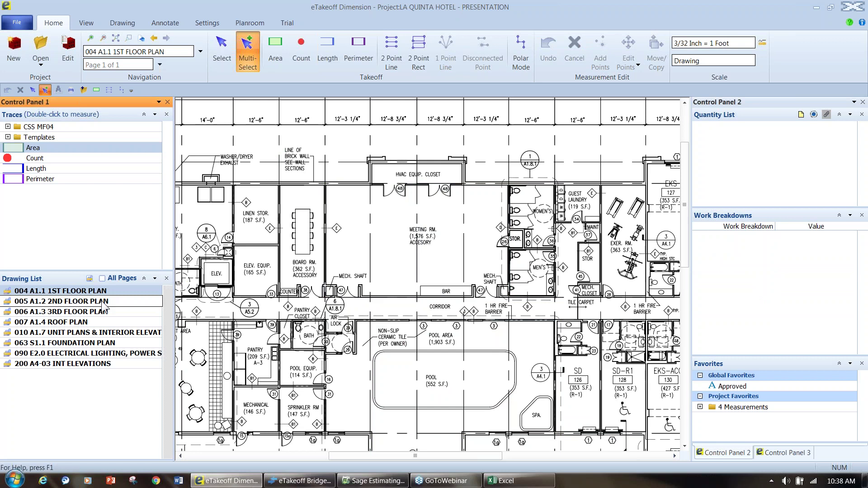
pyautogui.doubleClick(102, 302)
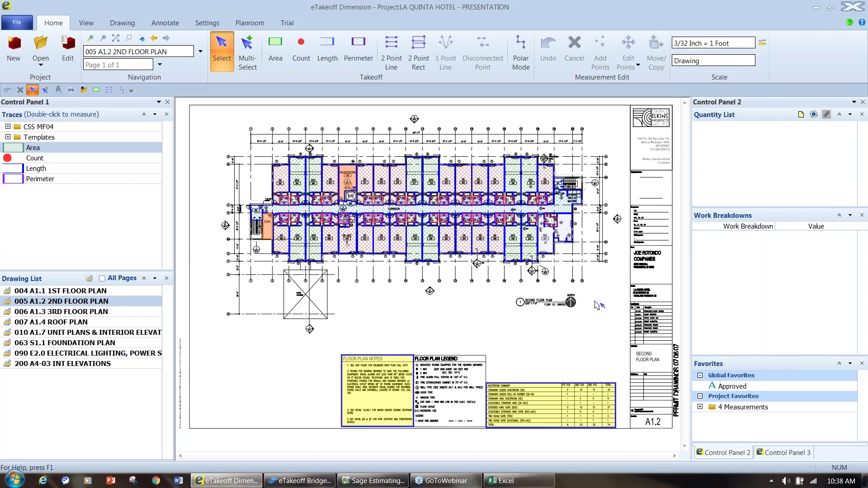
pyautogui.click(246, 51)
pyautogui.moveTo(211, 124); pyautogui.dragTo(629, 344)
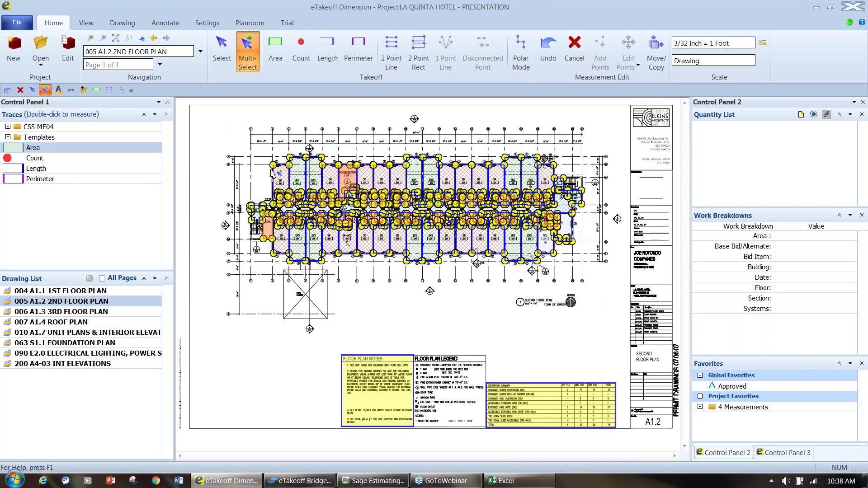
pyautogui.moveTo(272, 166); pyautogui.dragTo(743, 425)
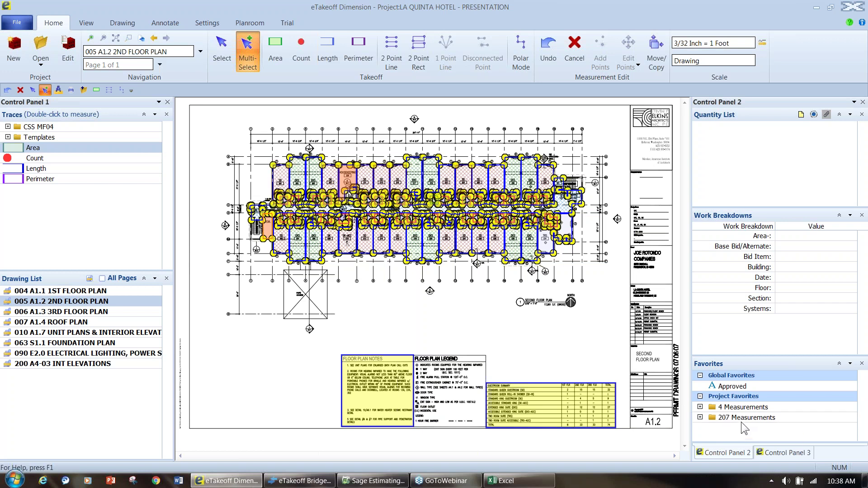
# Rename the new second-floor project favorite as Floor Plan and open the 006 A1.3 3RD FLOOR PLAN drawing.
pyautogui.rightClick(741, 421)
pyautogui.click(774, 426)
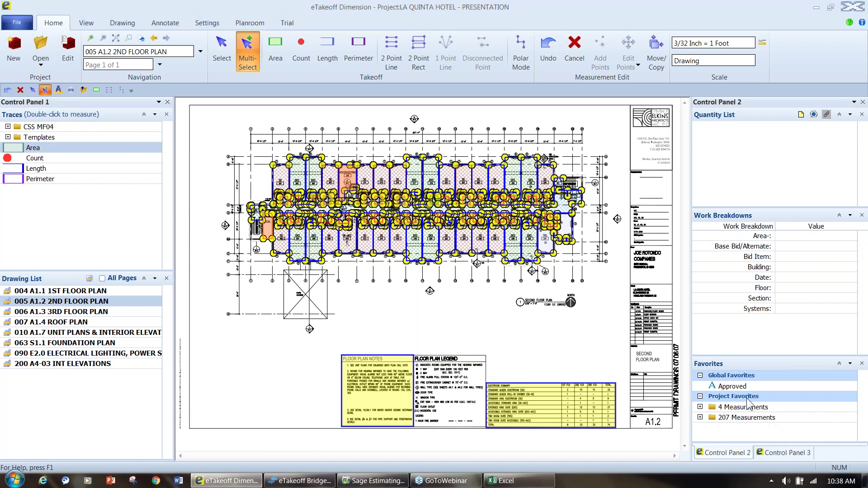
pyautogui.write('Floor Plan')
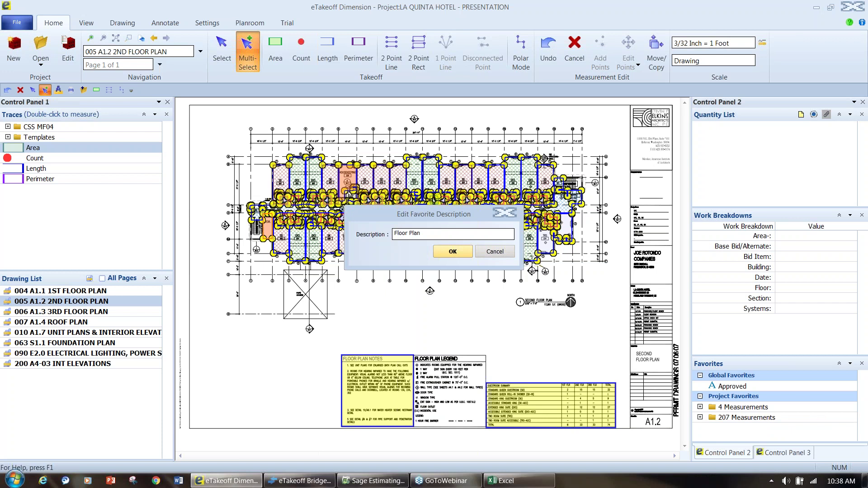
pyautogui.click(456, 253)
pyautogui.click(112, 312)
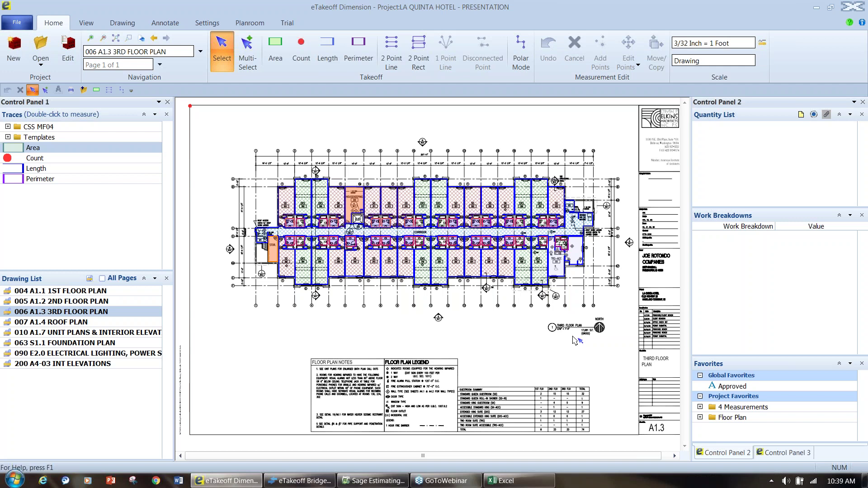
# Open the 004 A1.1 1ST FLOOR PLAN drawing and outline the pool area as a ten-point area of about 1953 square feet.
pyautogui.click(110, 291)
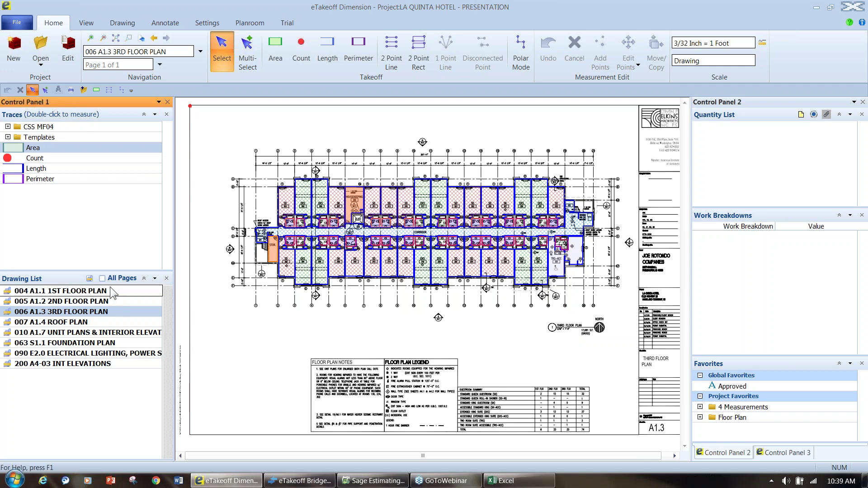
pyautogui.doubleClick(112, 292)
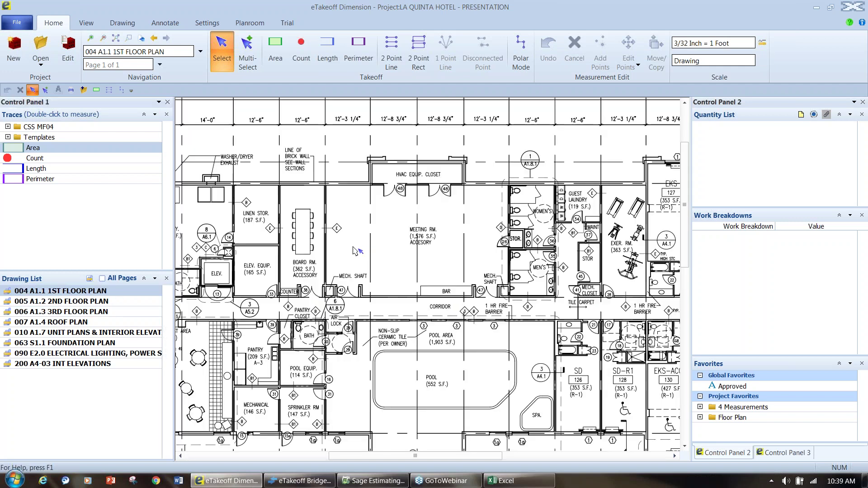
pyautogui.scroll(-3, 373, 162)
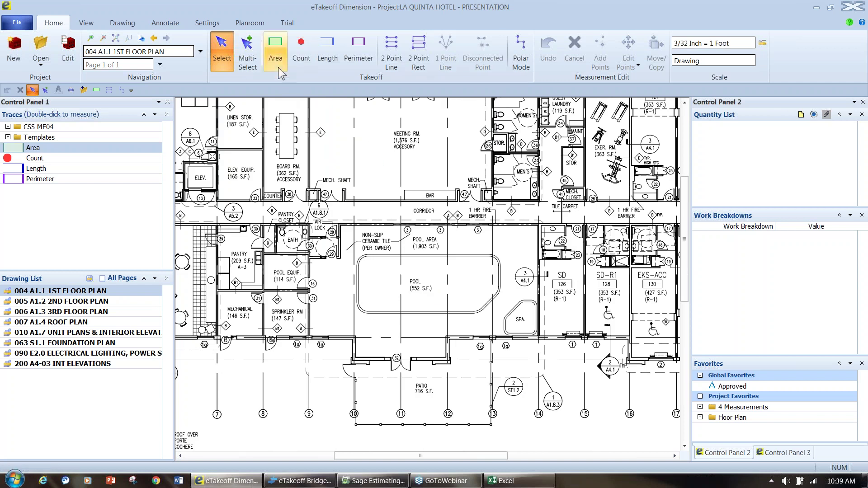
pyautogui.click(270, 53)
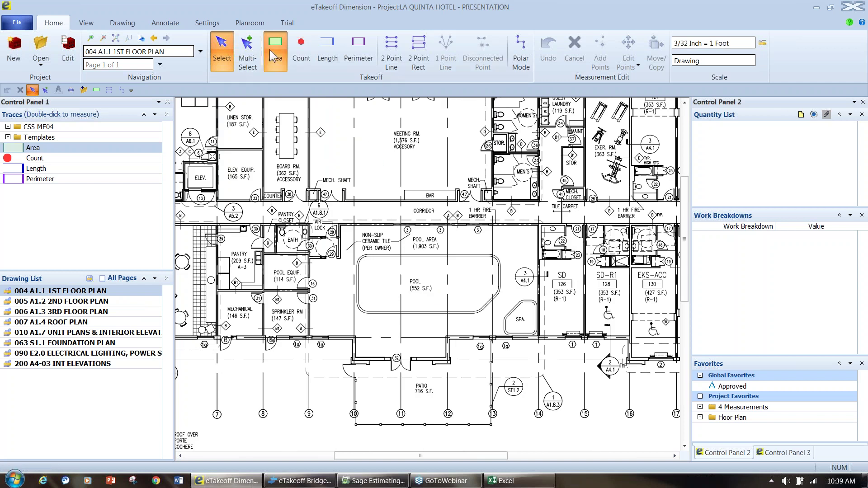
pyautogui.click(338, 223)
pyautogui.click(539, 223)
pyautogui.click(537, 338)
pyautogui.click(446, 334)
pyautogui.click(443, 356)
pyautogui.click(357, 354)
pyautogui.click(354, 337)
pyautogui.click(312, 336)
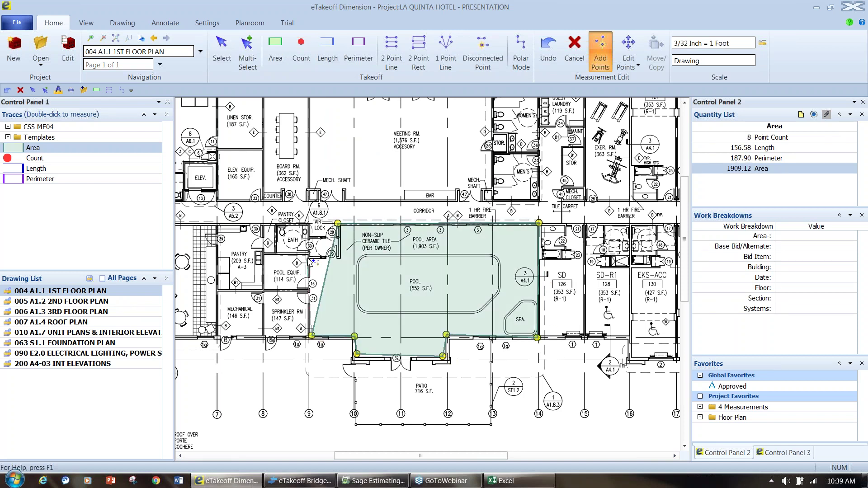
pyautogui.moveTo(310, 258); pyautogui.dragTo(310, 261)
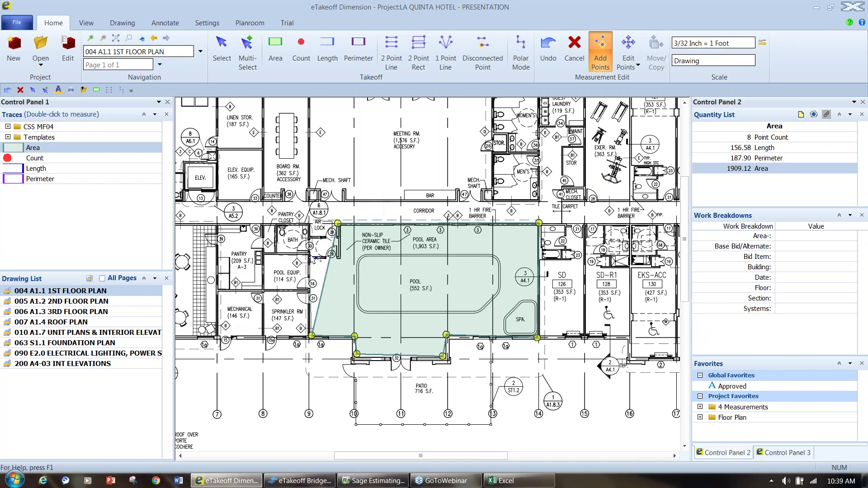
pyautogui.click(340, 260)
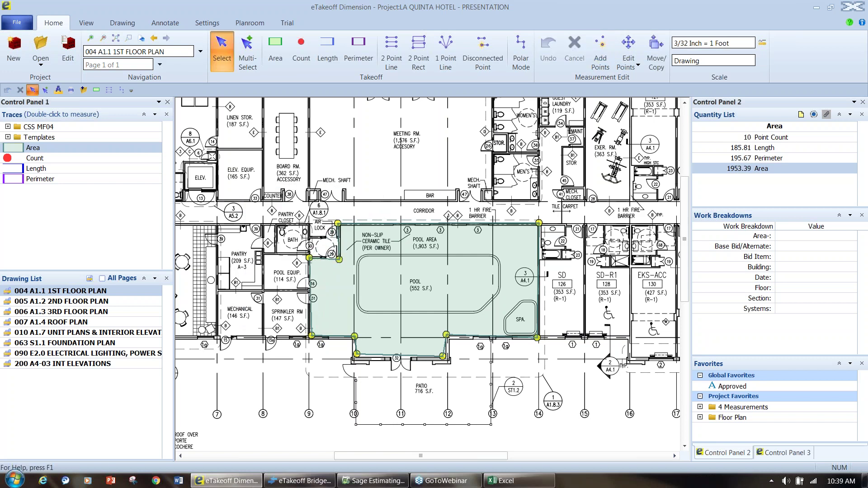
# Create a standard trace named Sealant from the pool area measurement, with a light green horizontal-line fill and an adjusted fill transparency.
pyautogui.rightClick(339, 257)
pyautogui.write('Sealant')
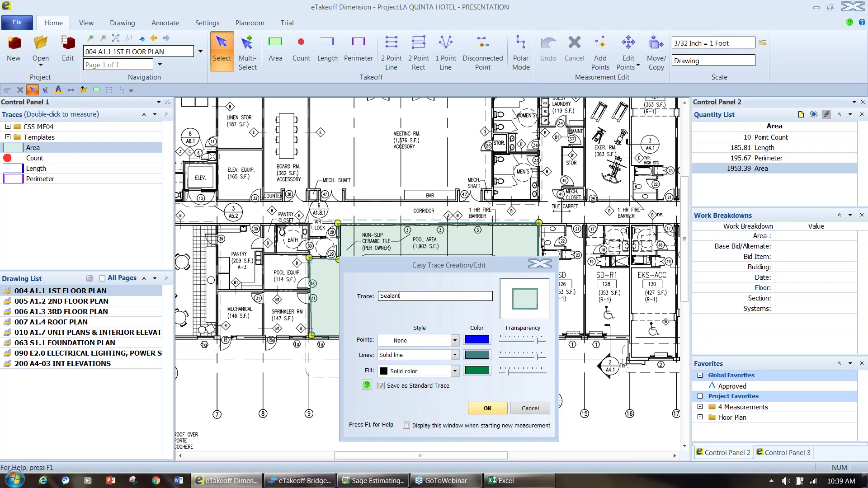
pyautogui.click(454, 371)
pyautogui.click(419, 424)
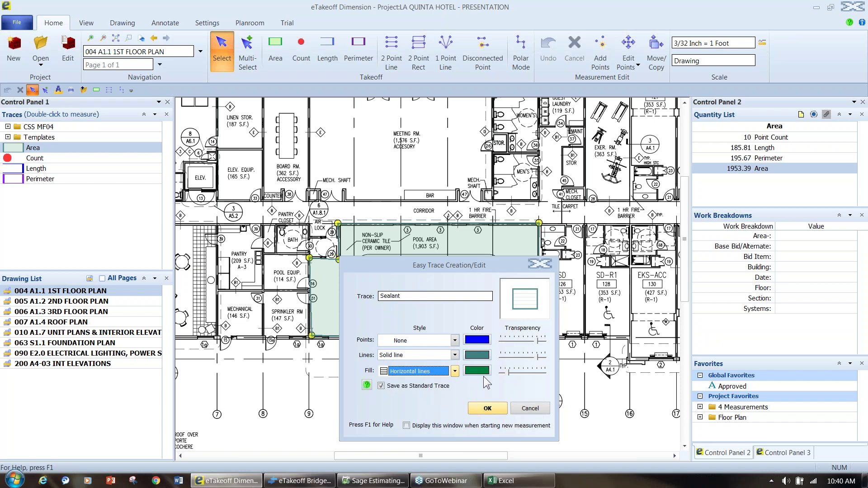
pyautogui.click(482, 372)
pyautogui.click(408, 291)
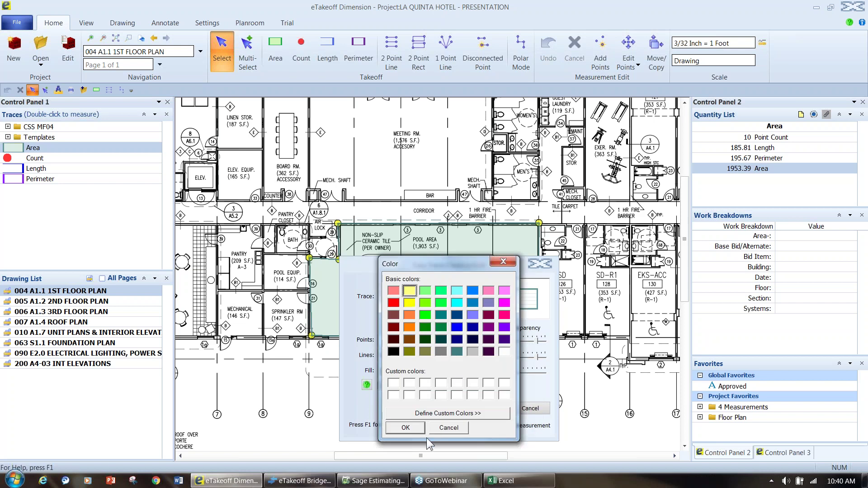
pyautogui.click(414, 427)
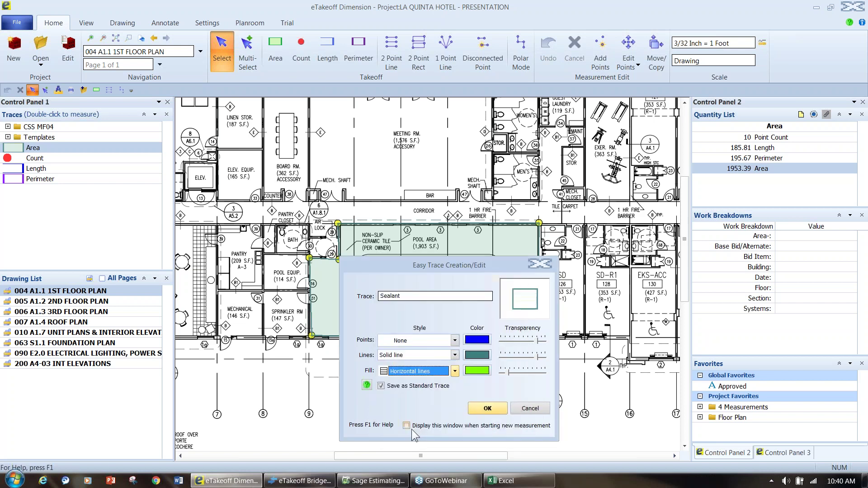
pyautogui.moveTo(508, 372); pyautogui.dragTo(527, 371)
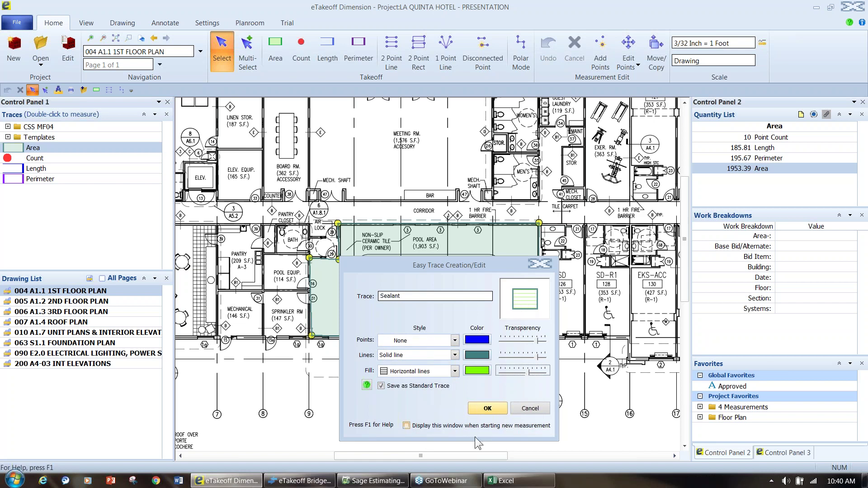
pyautogui.click(487, 409)
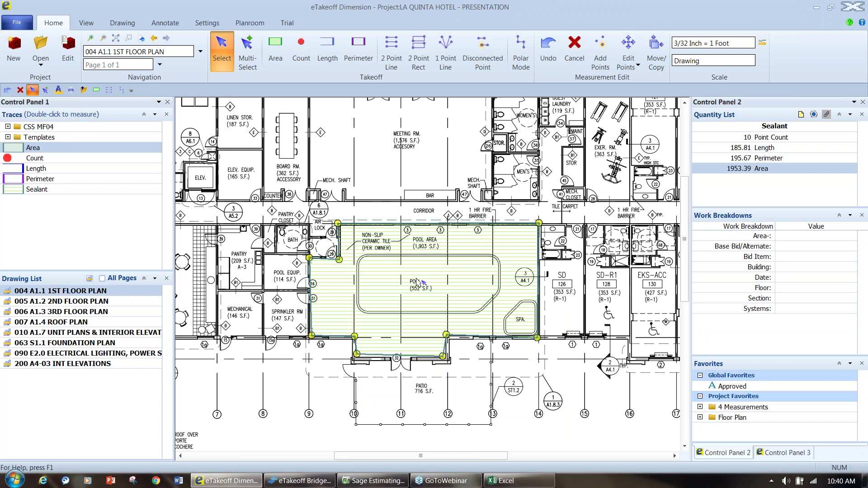
# Start a disconnected cutout in the Sealant area along the pool's upper edge and left side, tracing both left corners as arcs.
pyautogui.scroll(1, 417, 280)
pyautogui.scroll(1, 462, 271)
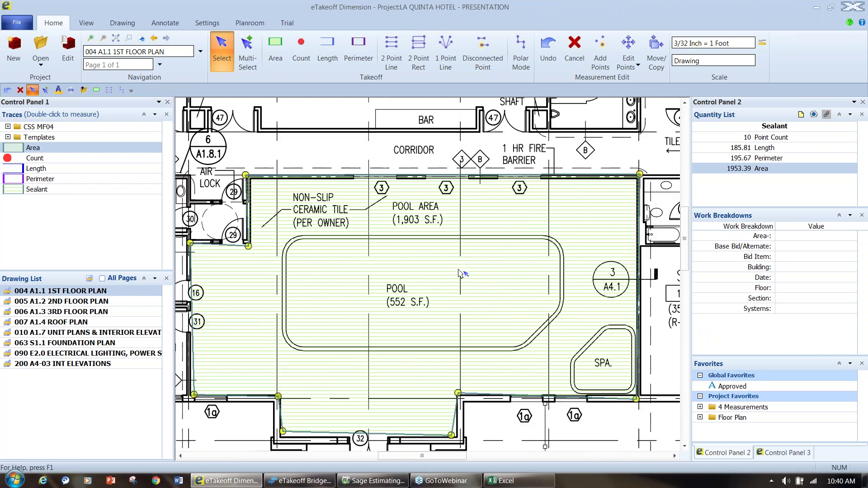
pyautogui.press('d')
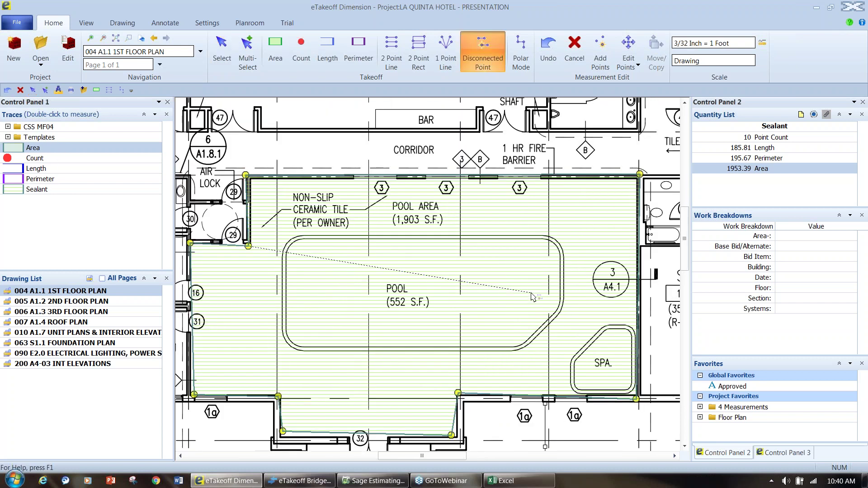
pyautogui.click(540, 238)
pyautogui.click(301, 240)
pyautogui.click(291, 245)
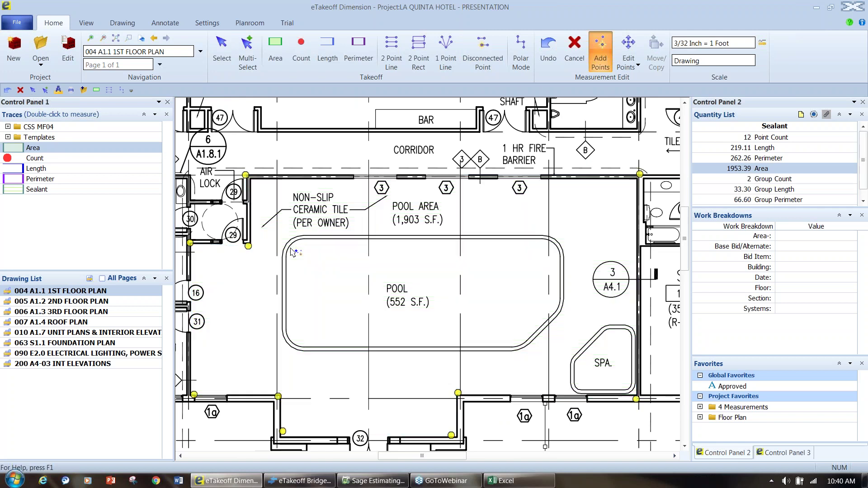
pyautogui.click(287, 254)
pyautogui.press('a')
pyautogui.click(285, 330)
pyautogui.click(290, 342)
pyautogui.moveTo(301, 344); pyautogui.dragTo(300, 345)
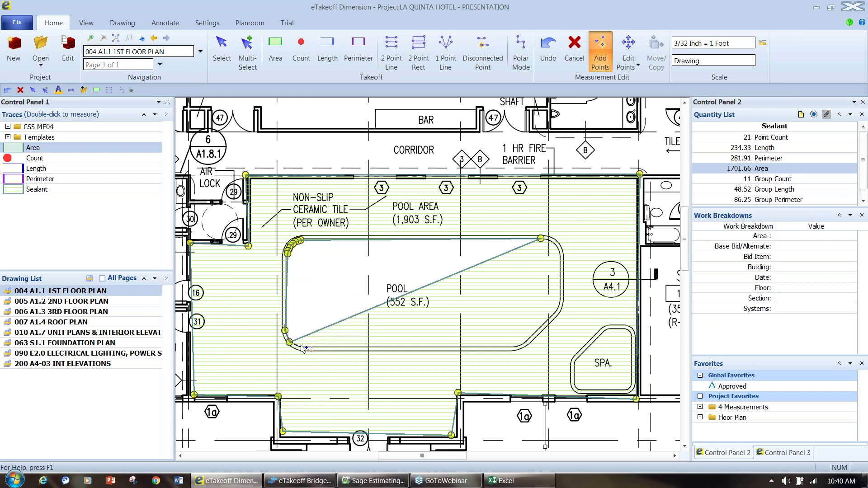
# Finish the pool cutout along its lower edge, angled corner and right side back to the start, excluding about 544 square feet.
pyautogui.press('a')
pyautogui.click(512, 347)
pyautogui.click(520, 345)
pyautogui.click(527, 336)
pyautogui.press('a')
pyautogui.click(554, 309)
pyautogui.click(558, 302)
pyautogui.click(560, 296)
pyautogui.click(560, 292)
pyautogui.click(558, 251)
pyautogui.click(542, 238)
pyautogui.press('a')
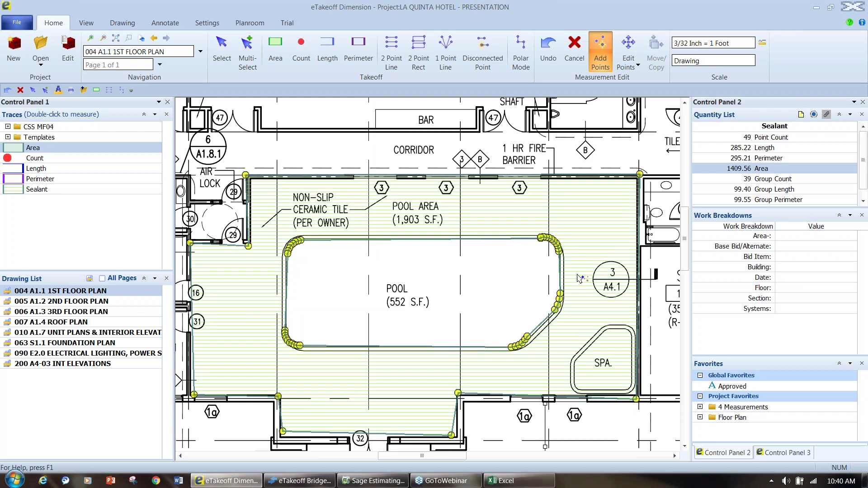
pyautogui.press('Escape')
# Enlarge the Quantity List to show the group area and check the Sealant measurement's total area on the drawing.
pyautogui.moveTo(746, 208); pyautogui.dragTo(749, 253)
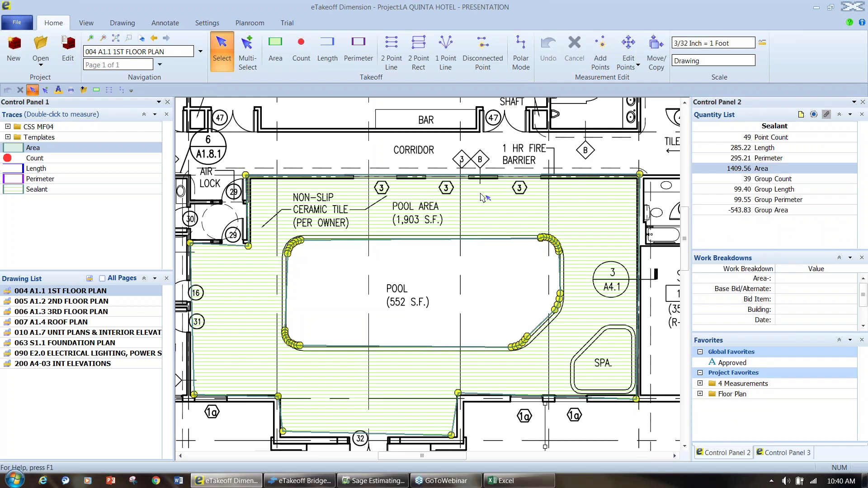
pyautogui.moveTo(482, 197)
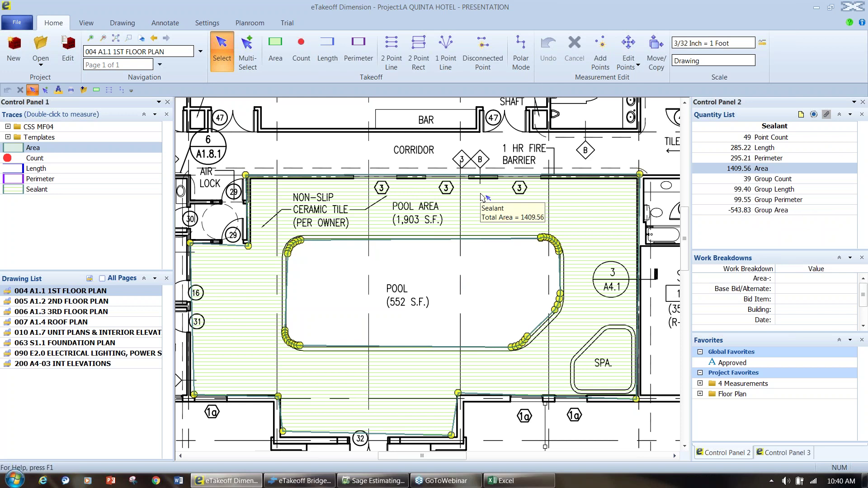
# Create a cutout measurement from group 2 (points 11-49) using the Slab On Grade - SqFt trace from the Concrete templates.
pyautogui.rightClick(516, 348)
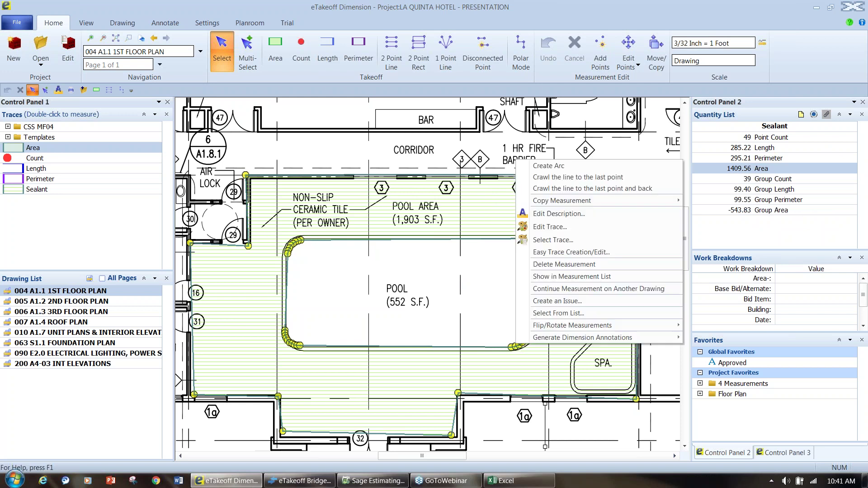
pyautogui.press('Escape')
pyautogui.rightClick(518, 349)
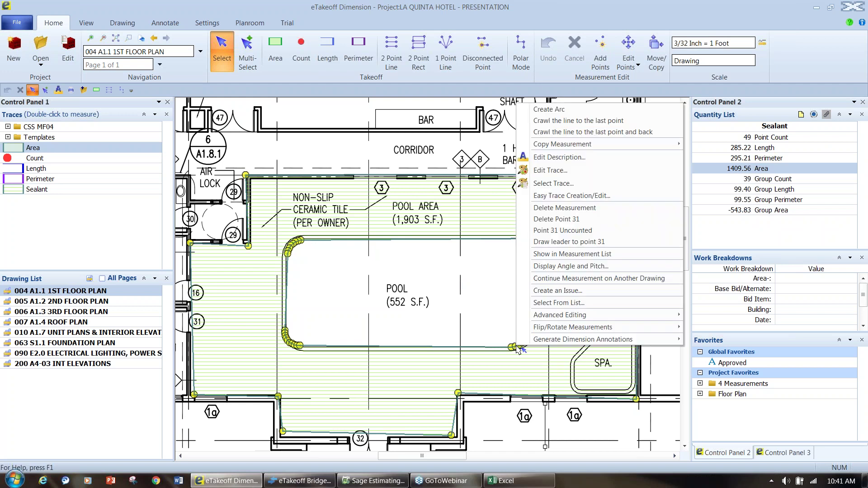
pyautogui.moveTo(555, 317)
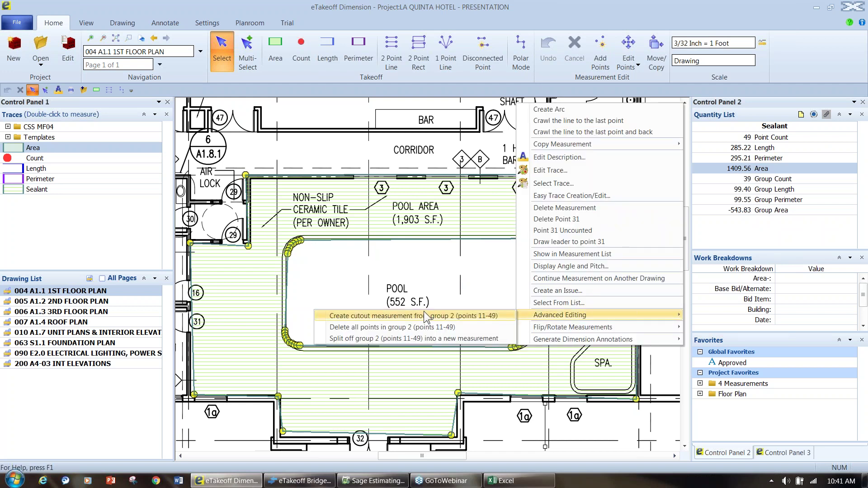
pyautogui.click(427, 316)
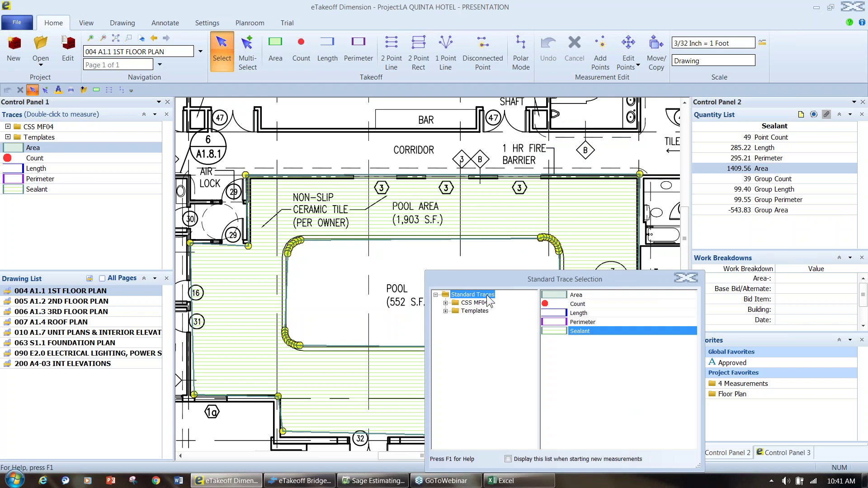
pyautogui.moveTo(492, 281); pyautogui.dragTo(364, 243)
pyautogui.click(318, 272)
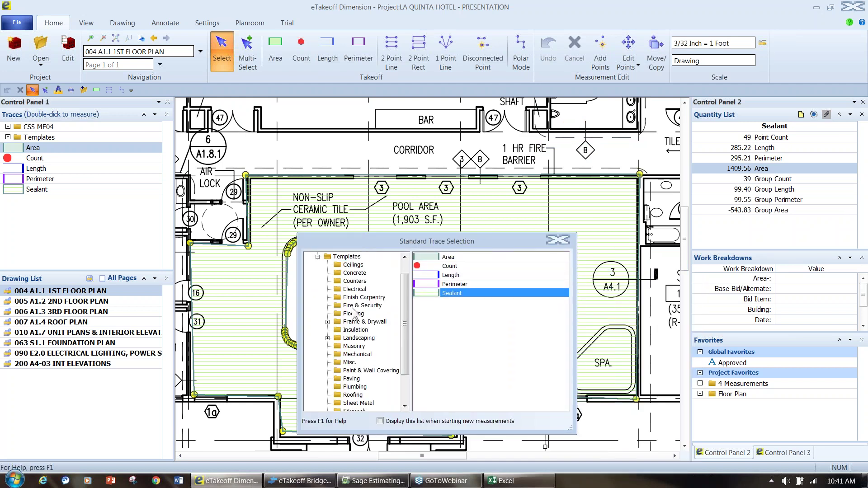
pyautogui.click(354, 272)
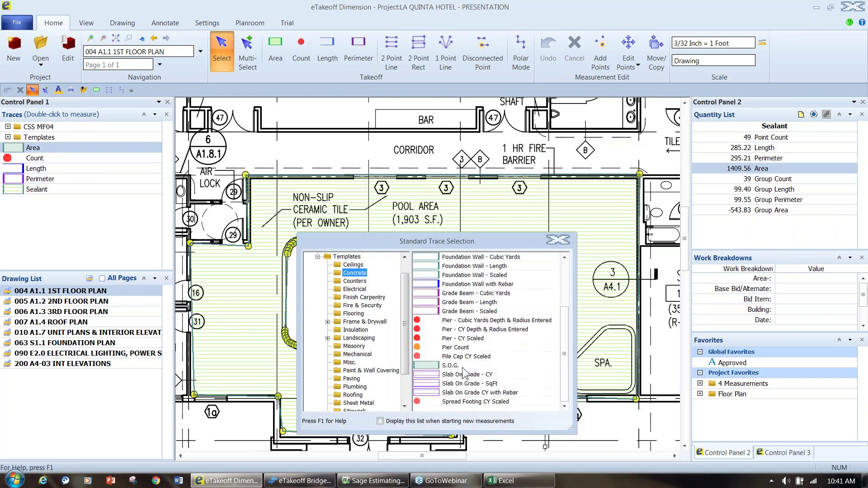
pyautogui.doubleClick(470, 382)
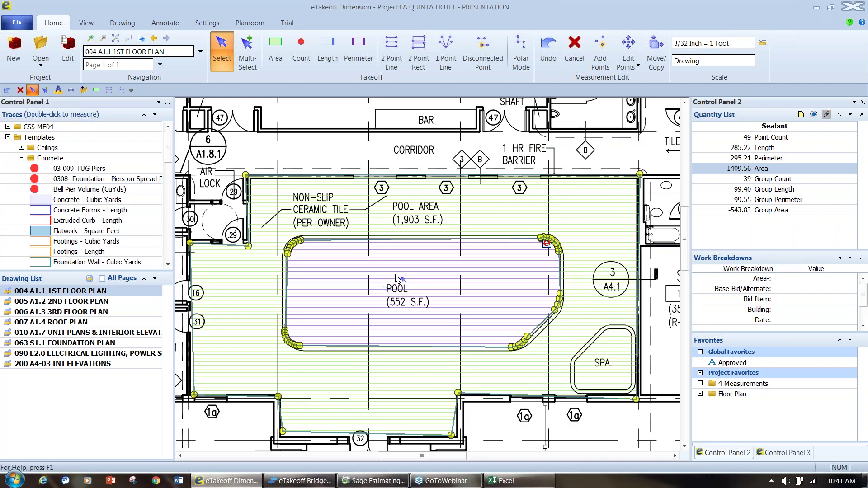
# Outline the board room walls with the Frame & Drywall trace 2X6 Wall - Length, Studs & Drywall, about 83.75 feet long.
pyautogui.scroll(-4, 401, 267)
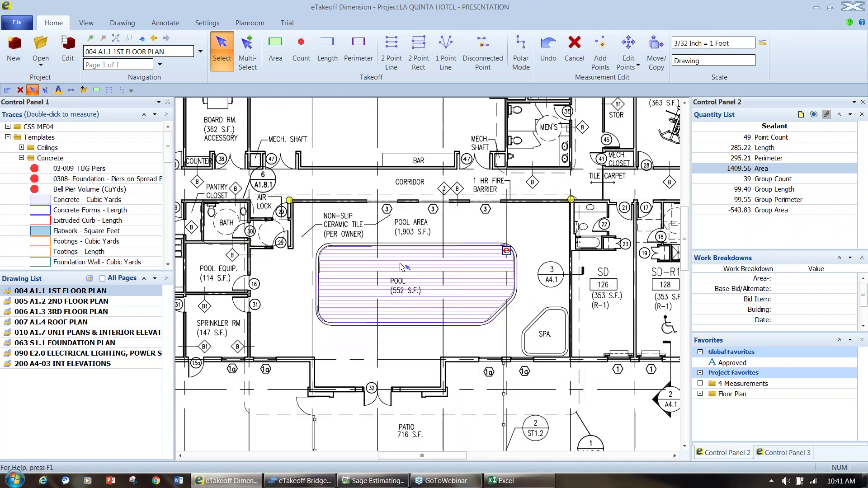
pyautogui.moveTo(420, 312); pyautogui.dragTo(445, 377)
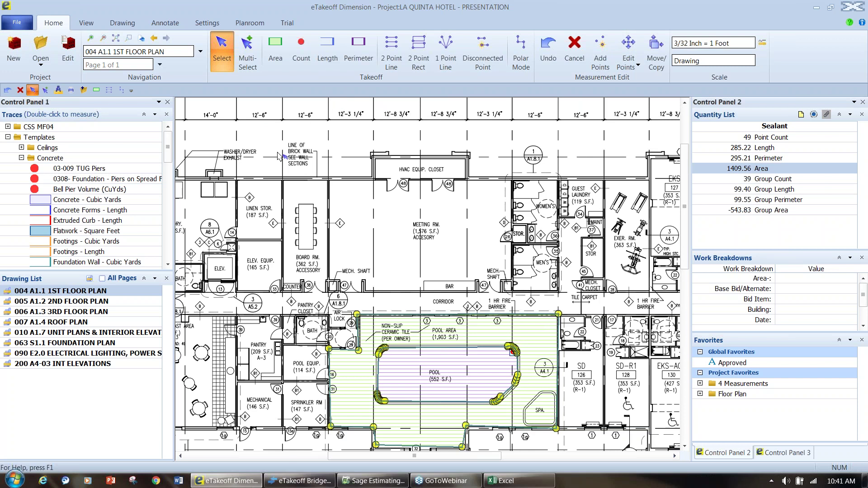
pyautogui.click(21, 158)
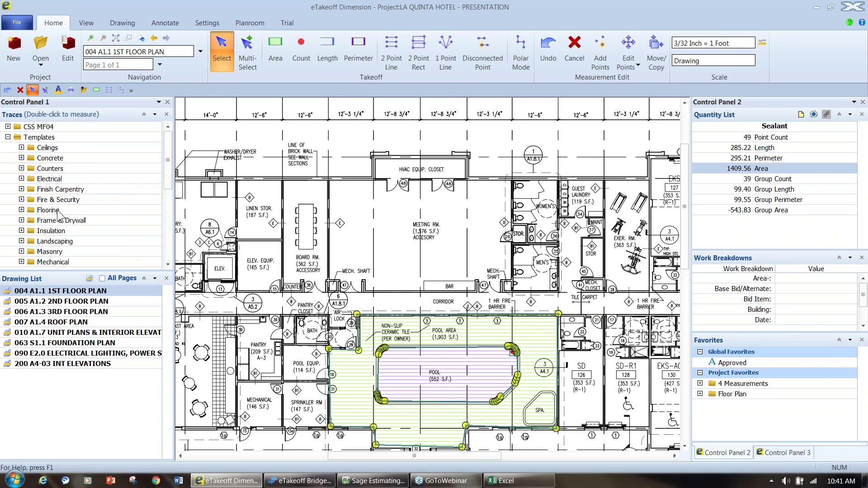
pyautogui.click(22, 220)
pyautogui.doubleClick(108, 253)
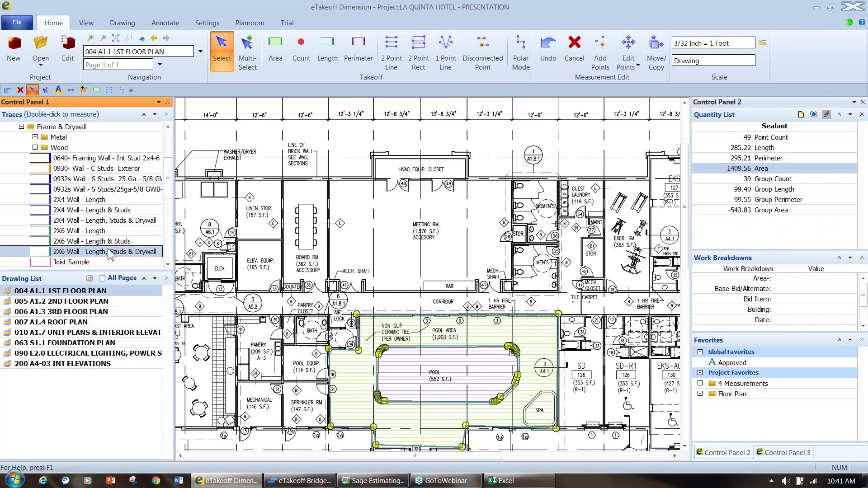
pyautogui.scroll(3, 320, 211)
pyautogui.click(302, 147)
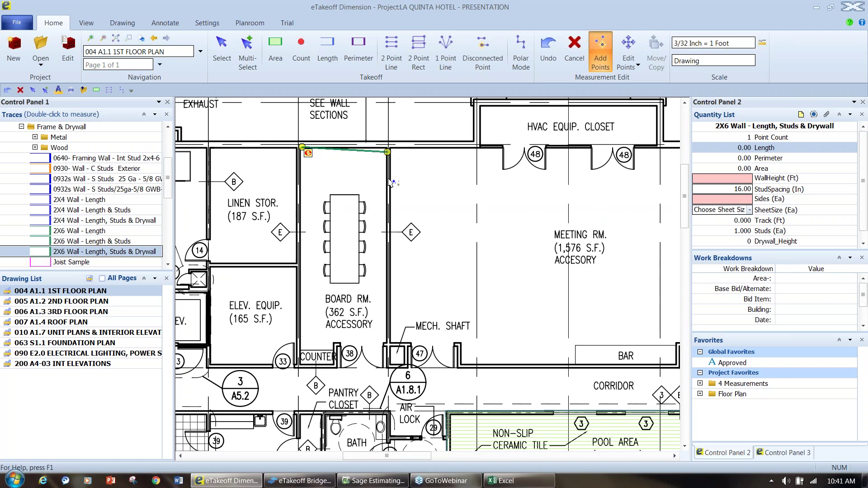
pyautogui.click(387, 152)
pyautogui.click(389, 364)
pyautogui.click(301, 364)
pyautogui.click(302, 147)
pyautogui.press('Escape')
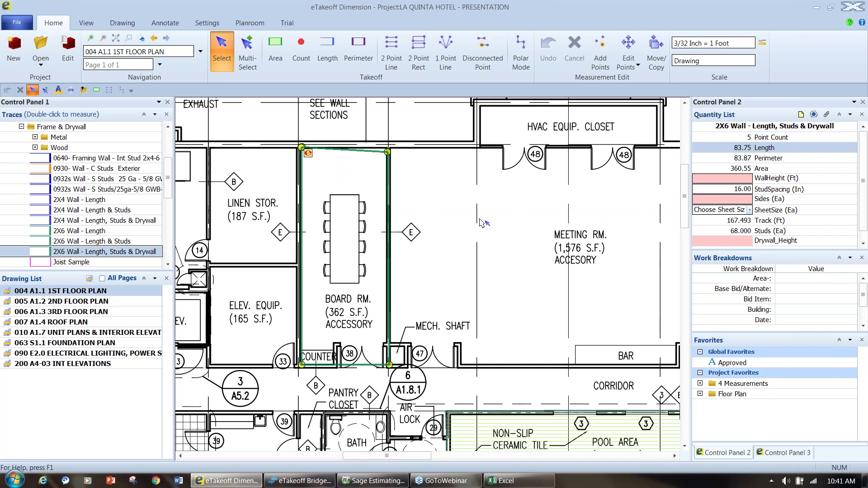
# Enlarge the Quantity List to show every drywall quantity, and show the board room wall measurement in the Measurement List.
pyautogui.moveTo(744, 249); pyautogui.dragTo(745, 299)
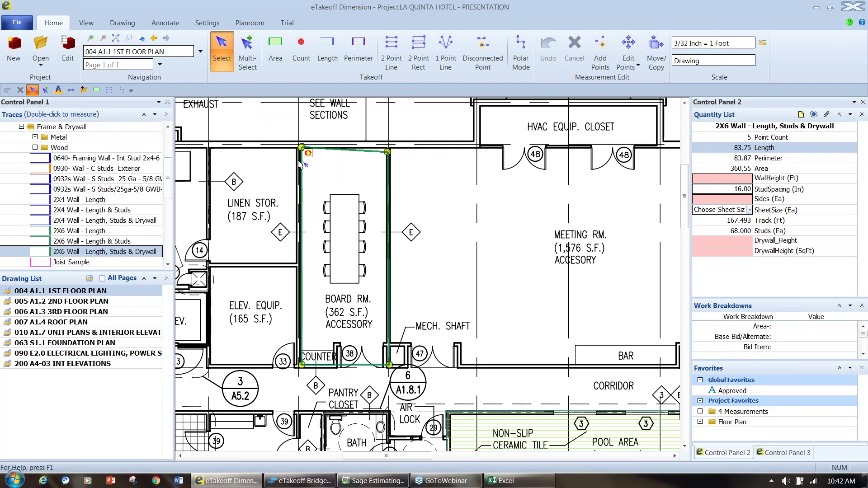
pyautogui.rightClick(338, 150)
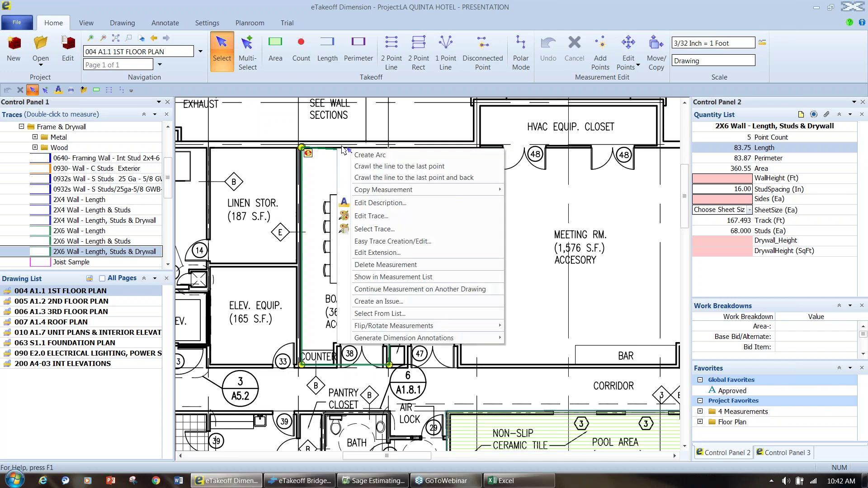
pyautogui.click(371, 276)
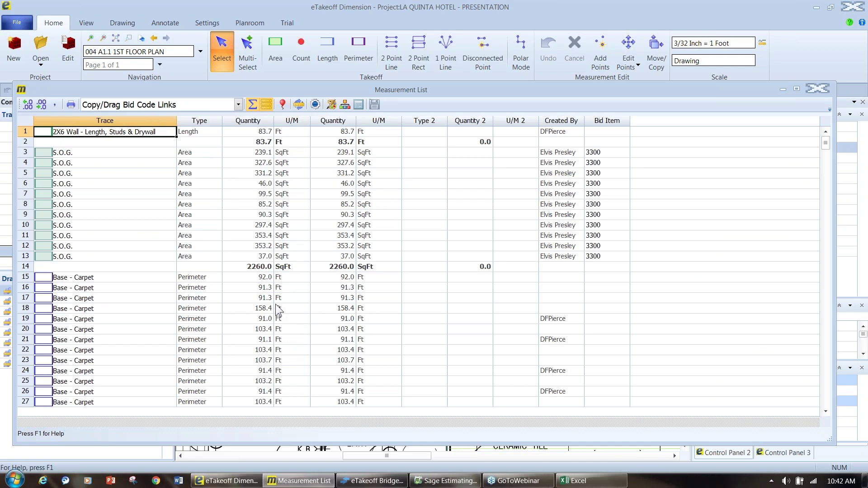
# Insert an Extension column before the first Quantity column in the Measurement List and widen it to fit the extension names.
pyautogui.rightClick(255, 124)
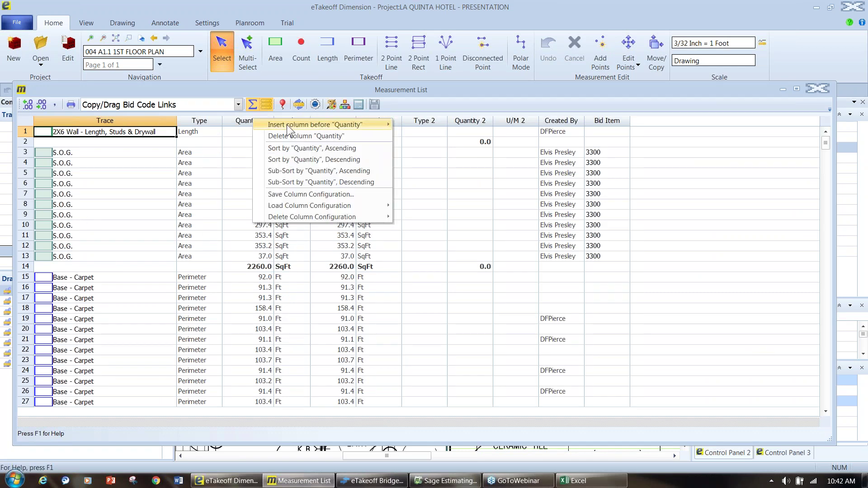
pyautogui.moveTo(325, 124)
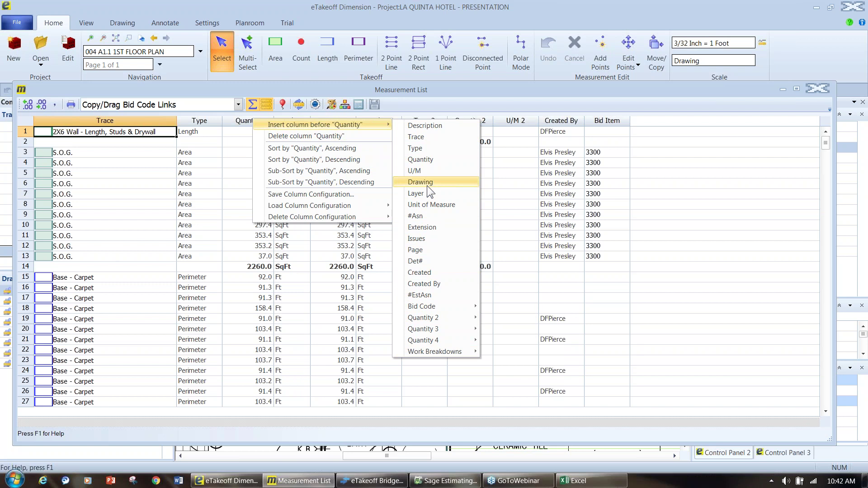
pyautogui.click(422, 227)
pyautogui.moveTo(268, 120); pyautogui.dragTo(327, 121)
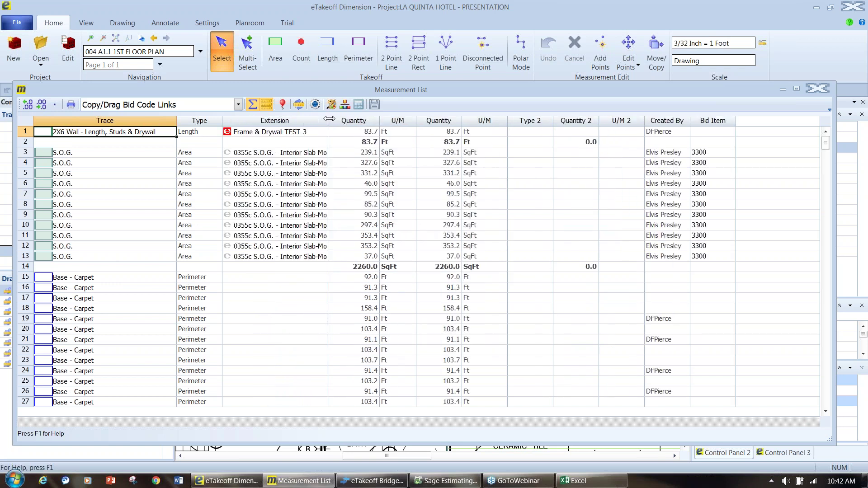
# Inspect the 2X6 wall measurement's extension and creator in the list, and jump to that measurement on the drawing.
pyautogui.click(256, 132)
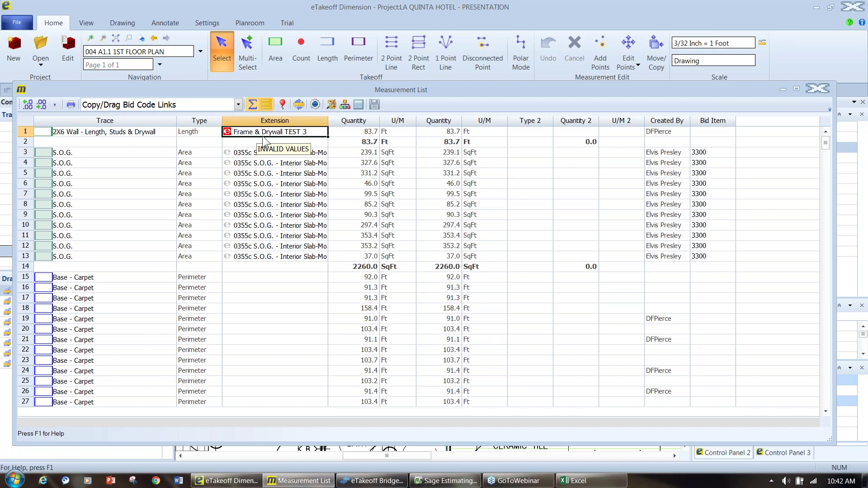
pyautogui.click(664, 132)
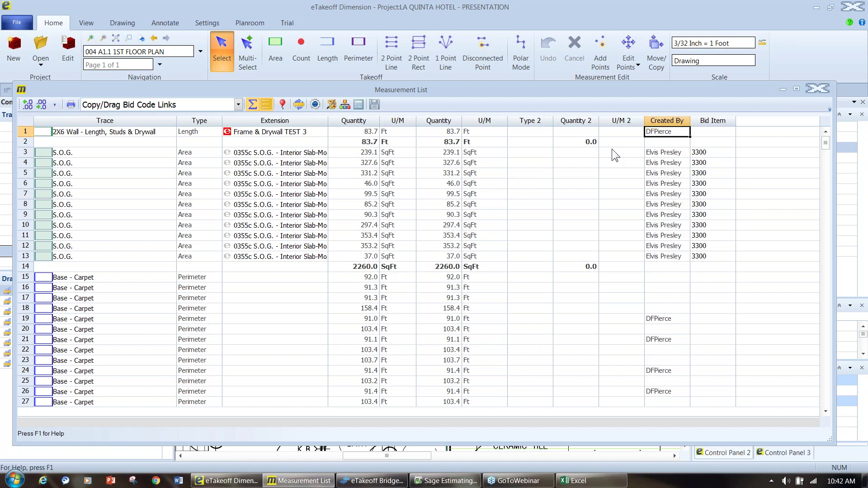
pyautogui.doubleClick(266, 135)
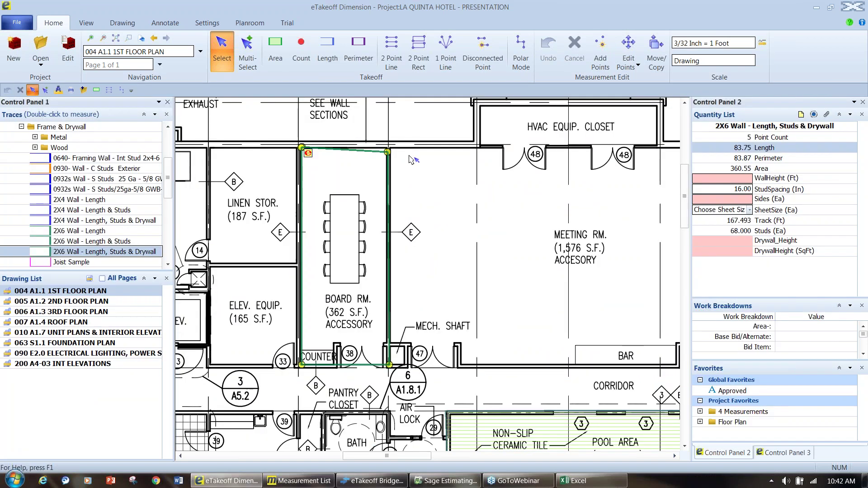
# Fill in the board room wall's extension with wall height 10 ft, 2 sides and 4 X 8 sheets, and close the Measurement List.
pyautogui.doubleClick(771, 279)
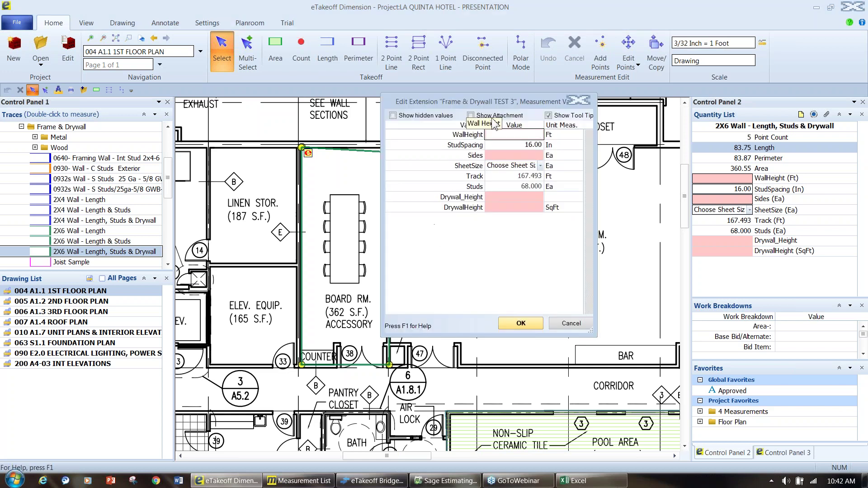
pyautogui.moveTo(496, 100); pyautogui.dragTo(524, 100)
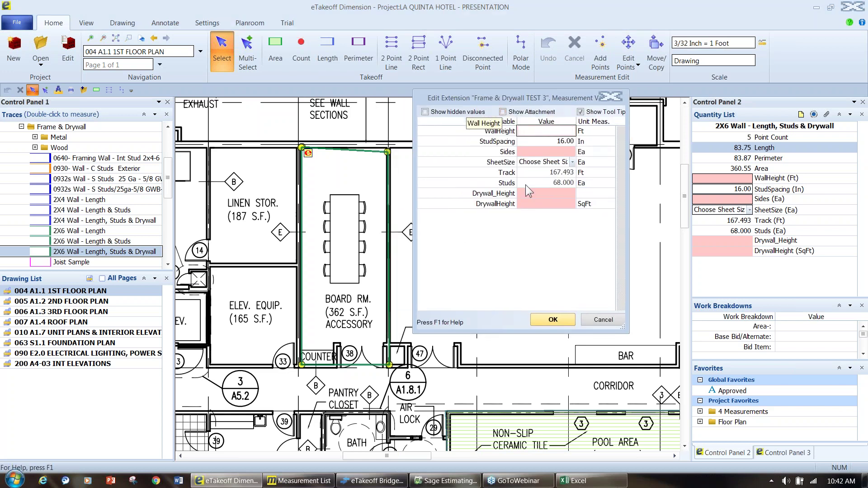
pyautogui.write('10')
pyautogui.press('Tab')
pyautogui.press('Tab')
pyautogui.write('2')
pyautogui.press('Tab')
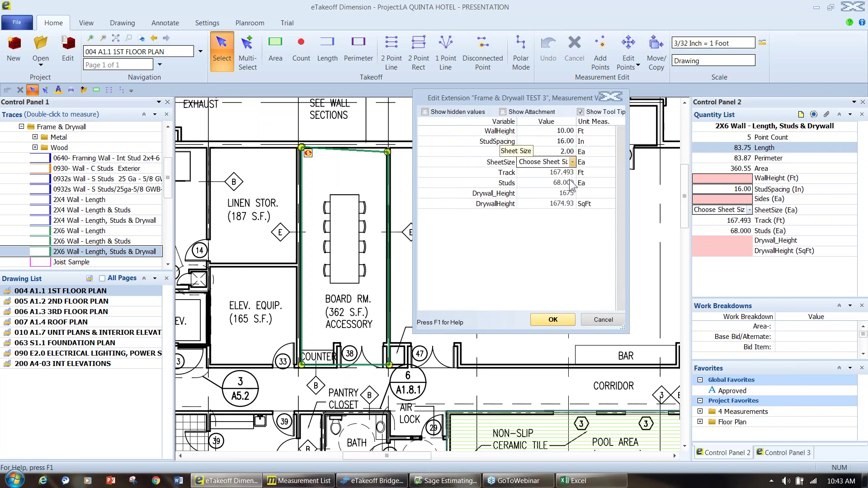
pyautogui.click(572, 162)
pyautogui.click(531, 172)
pyautogui.click(561, 131)
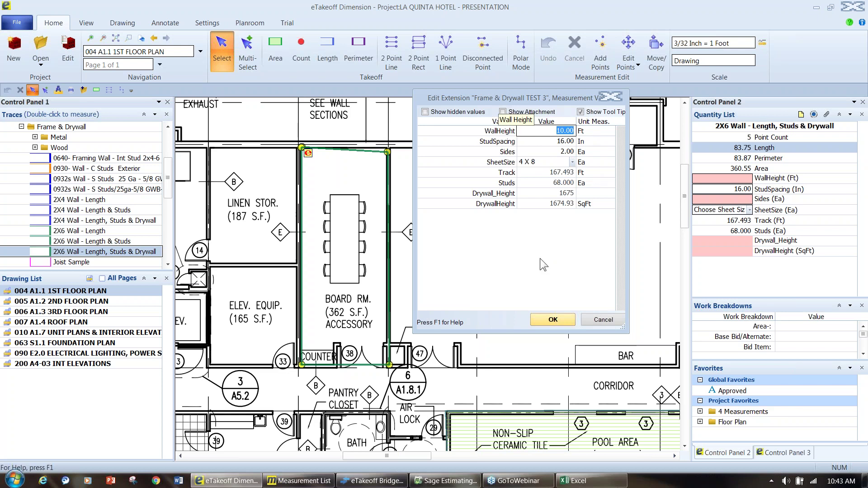
pyautogui.click(551, 320)
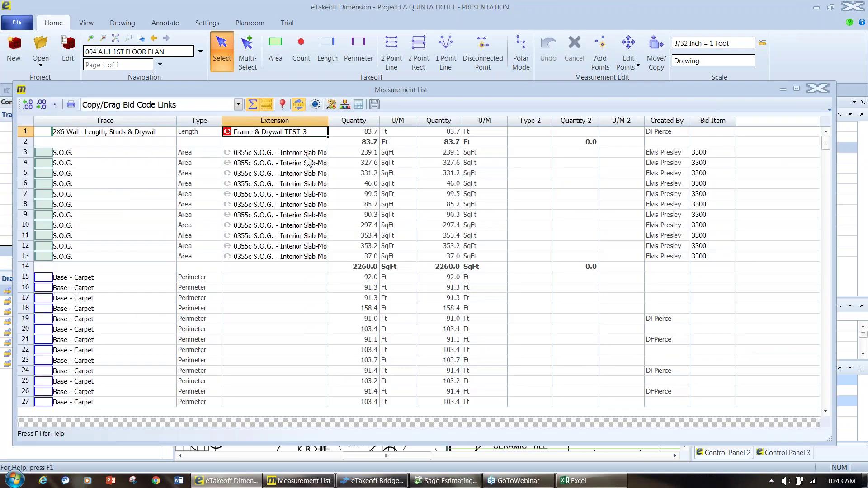
pyautogui.rightClick(302, 481)
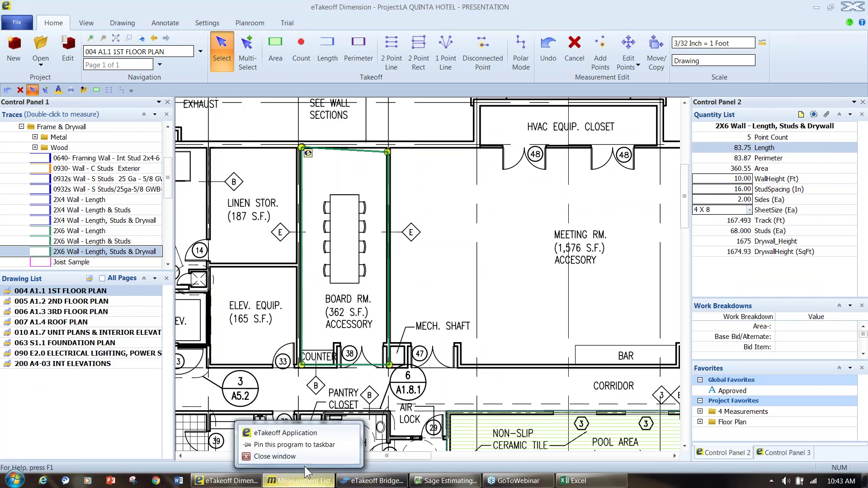
pyautogui.click(302, 459)
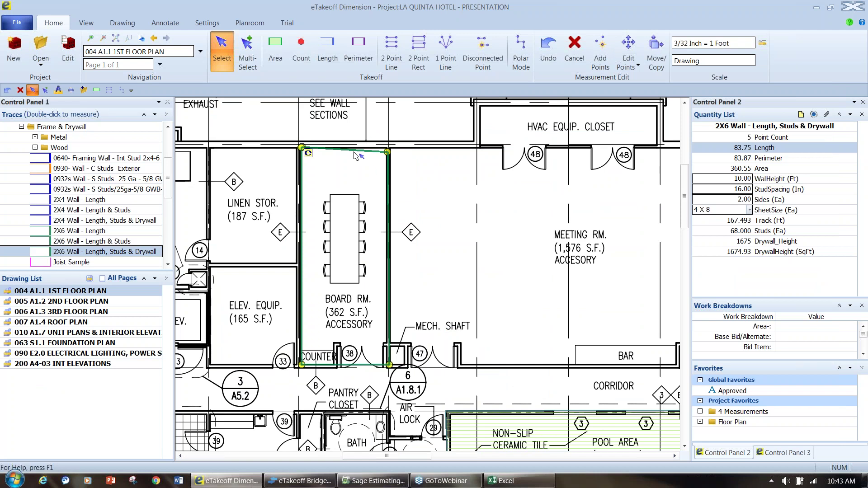
# Add the board room wall measurement to the Project Favorites and use it to trace an adjoining meeting room wall about 44 feet long.
pyautogui.moveTo(356, 153)
pyautogui.moveTo(355, 153); pyautogui.dragTo(742, 434)
pyautogui.doubleClick(742, 434)
pyautogui.click(390, 149)
pyautogui.click(394, 148)
pyautogui.click(476, 148)
pyautogui.click(477, 366)
pyautogui.doubleClick(463, 363)
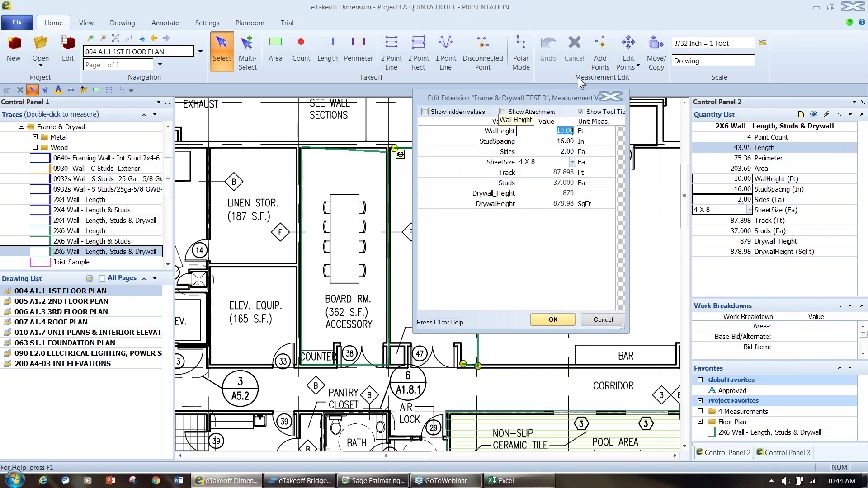
# Try a wall height of 4 ft in the new wall's extension and discard the change.
pyautogui.write('4')
pyautogui.press('Tab')
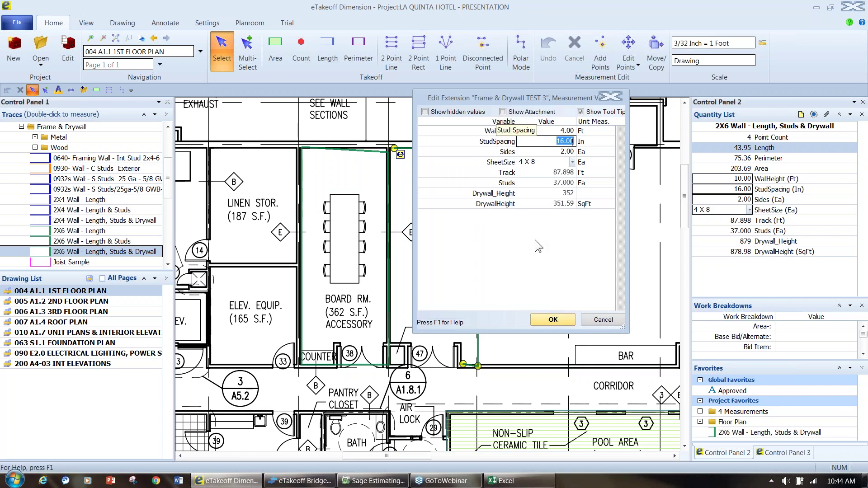
pyautogui.click(611, 96)
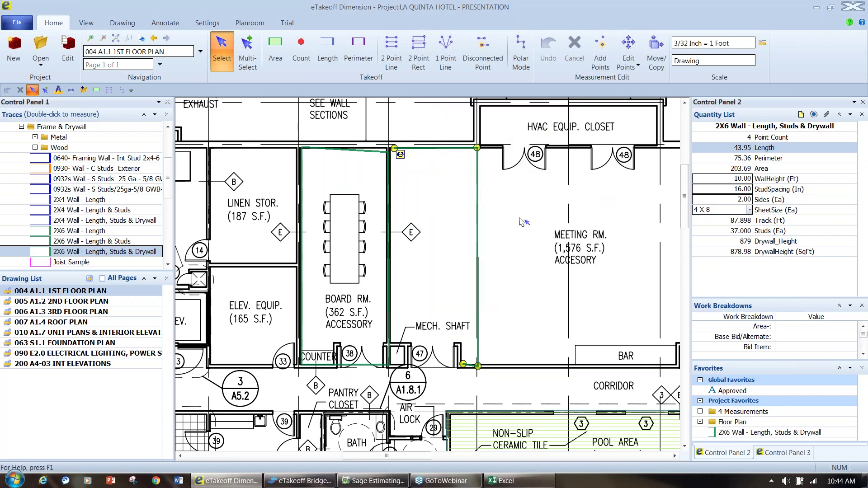
# Enlarge the Work Breakdowns pane and place the Approved global favorite on the drawing above the board room.
pyautogui.moveTo(751, 297); pyautogui.dragTo(749, 251)
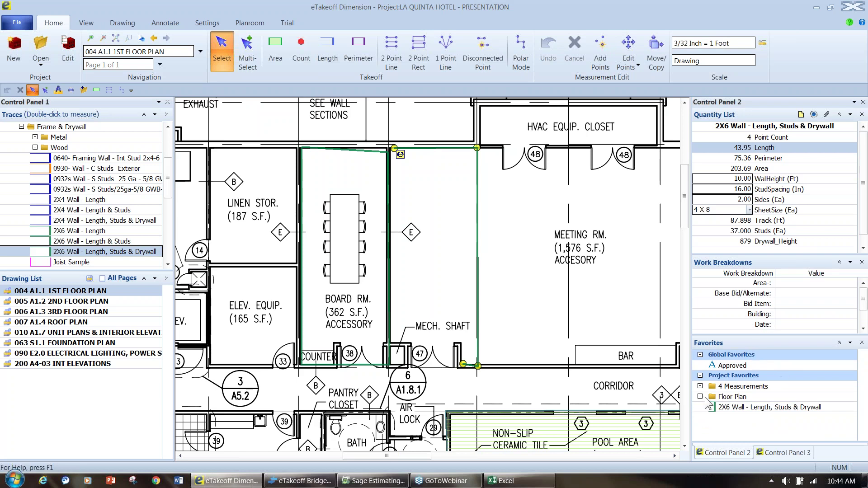
pyautogui.moveTo(730, 364)
pyautogui.mouseDown()
pyautogui.moveTo(535, 186)
pyautogui.moveTo(549, 200)
pyautogui.mouseUp()
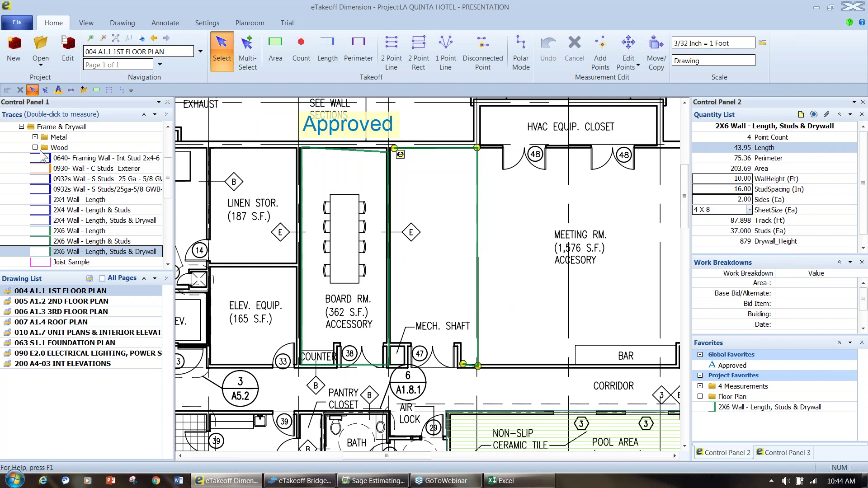
# Collapse the Frame & Drywall and Templates trace folders, and open the drawing 063 S1.1 FOUNDATION PLAN.
pyautogui.click(22, 128)
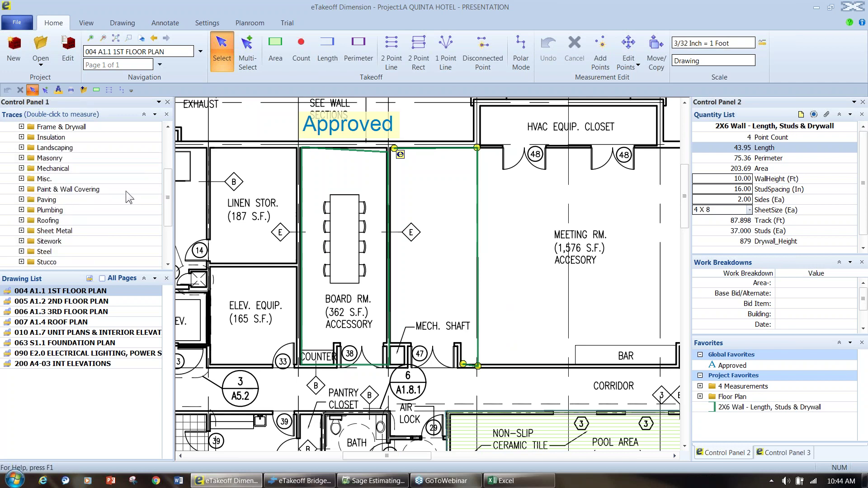
pyautogui.moveTo(171, 190); pyautogui.dragTo(167, 126)
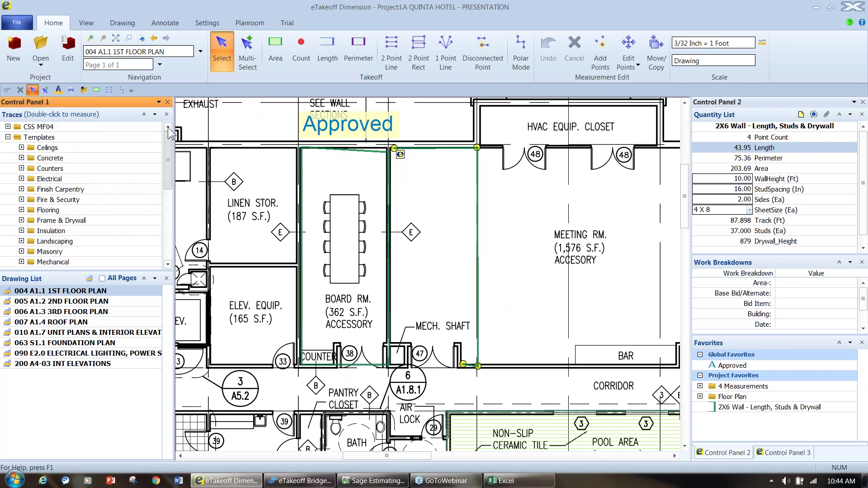
pyautogui.click(8, 137)
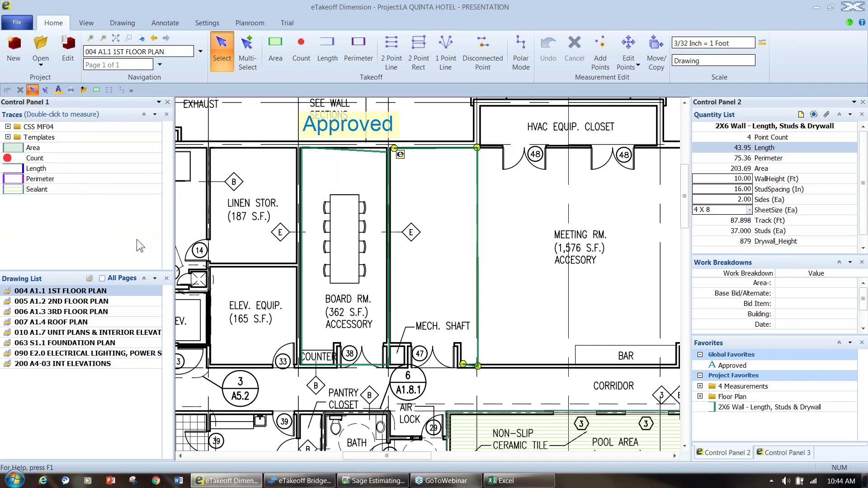
pyautogui.click(69, 344)
pyautogui.doubleClick(69, 344)
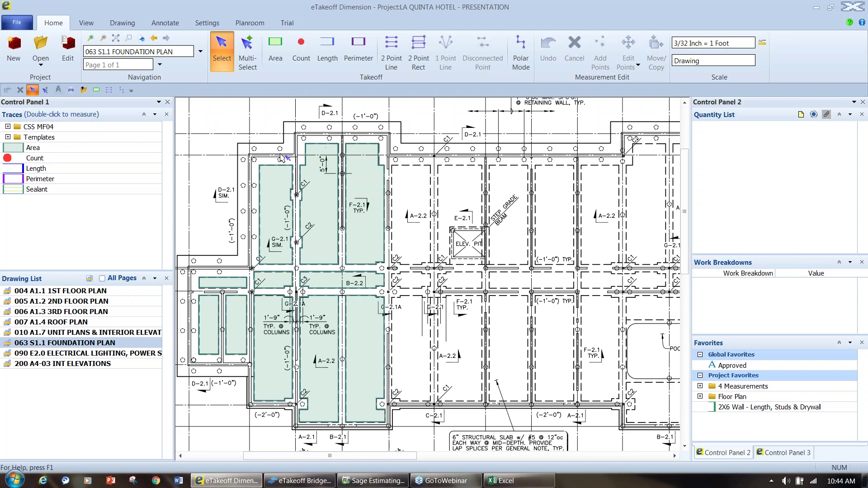
pyautogui.moveTo(322, 287)
pyautogui.mouseDown()
pyautogui.moveTo(315, 261)
pyautogui.moveTo(317, 278)
pyautogui.mouseUp()
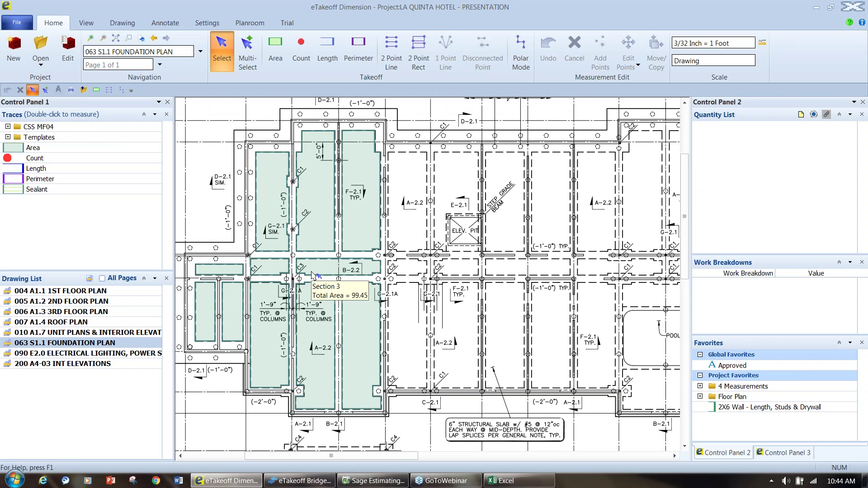
# Bring up eTakeoff Bridge, select the F-2.1 slab area on the foundation plan, and minimize the Bridge to view the slab's quantities.
pyautogui.click(302, 480)
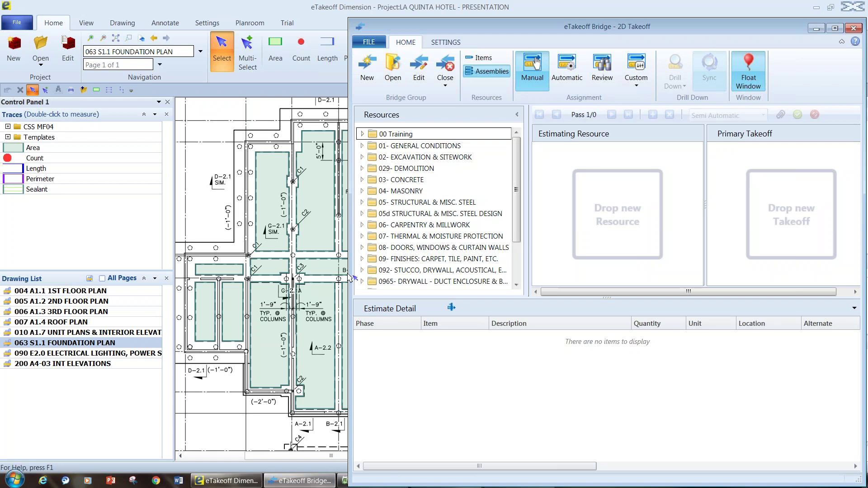
pyautogui.click(347, 274)
pyautogui.moveTo(349, 276)
pyautogui.mouseDown()
pyautogui.moveTo(383, 280)
pyautogui.moveTo(329, 276)
pyautogui.mouseUp()
pyautogui.click(334, 215)
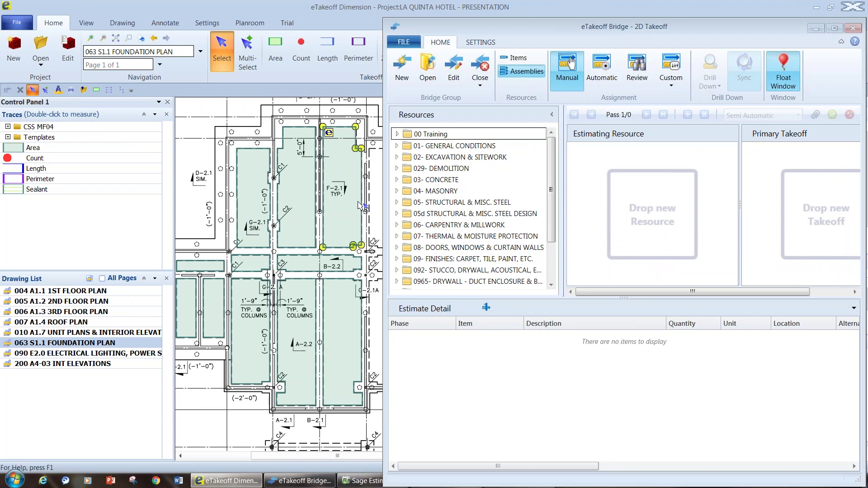
pyautogui.click(810, 31)
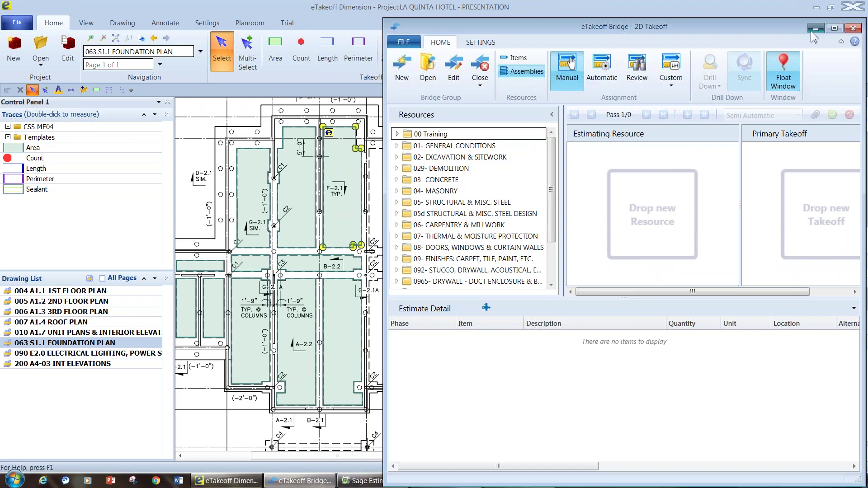
pyautogui.click(815, 29)
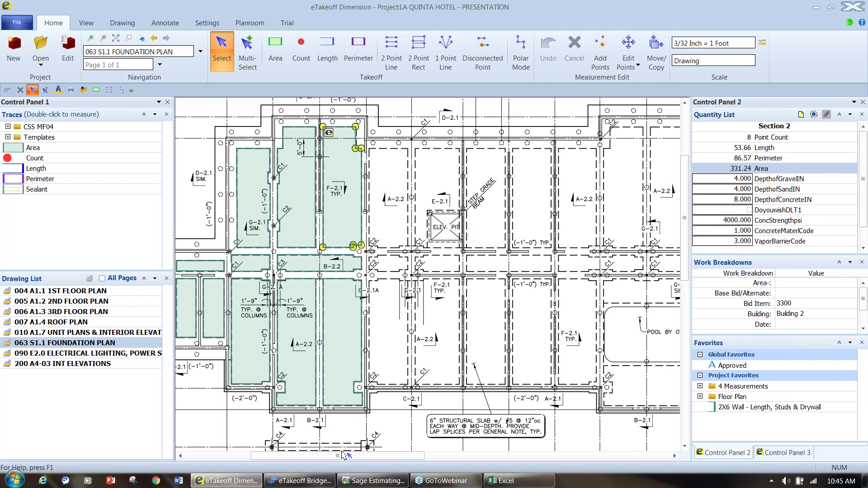
# Switch to eTakeoff Bridge and load the assembly 0355c S.O.G. - Interior Slab-Moderate from the 03- CONCRETE folder.
pyautogui.click(299, 480)
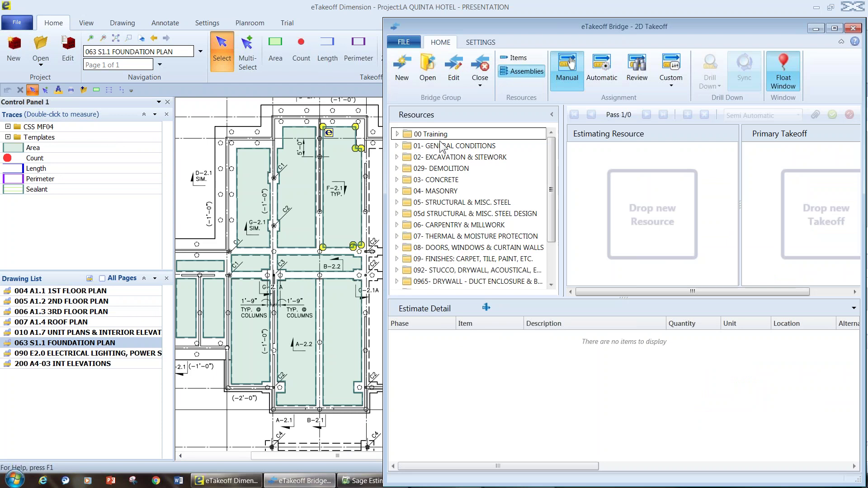
pyautogui.click(397, 179)
pyautogui.moveTo(550, 161); pyautogui.dragTo(550, 213)
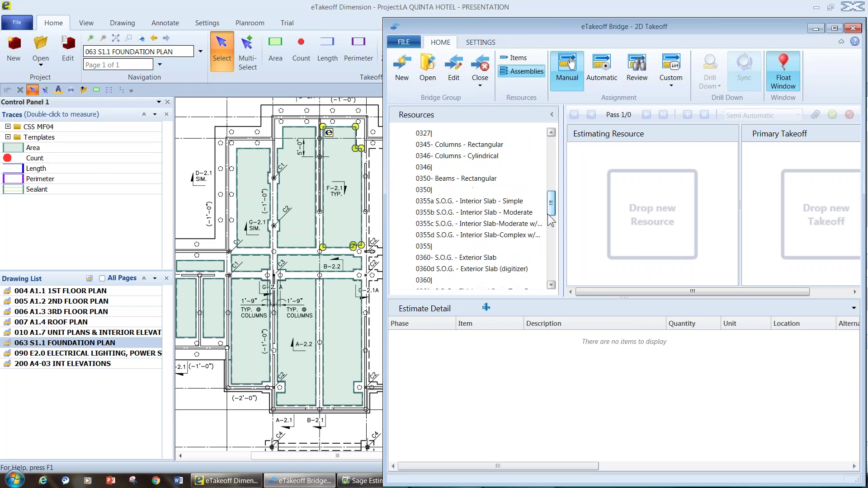
pyautogui.click(497, 228)
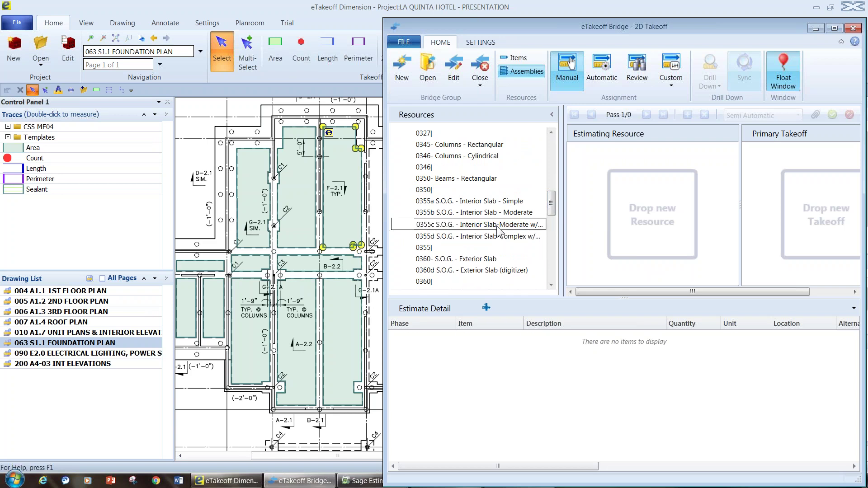
pyautogui.doubleClick(497, 226)
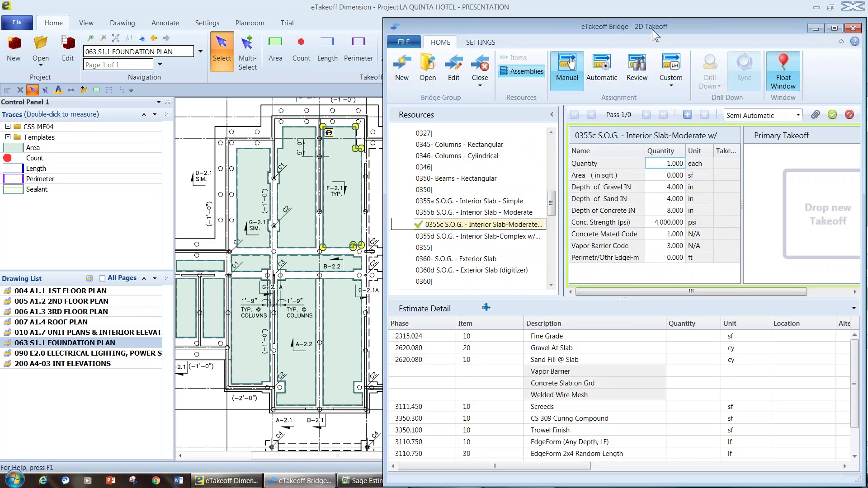
# Examine the location, alternate, bid item, floor and building columns in the slab assembly's estimate detail, and cancel the pass.
pyautogui.moveTo(651, 29); pyautogui.dragTo(642, 29)
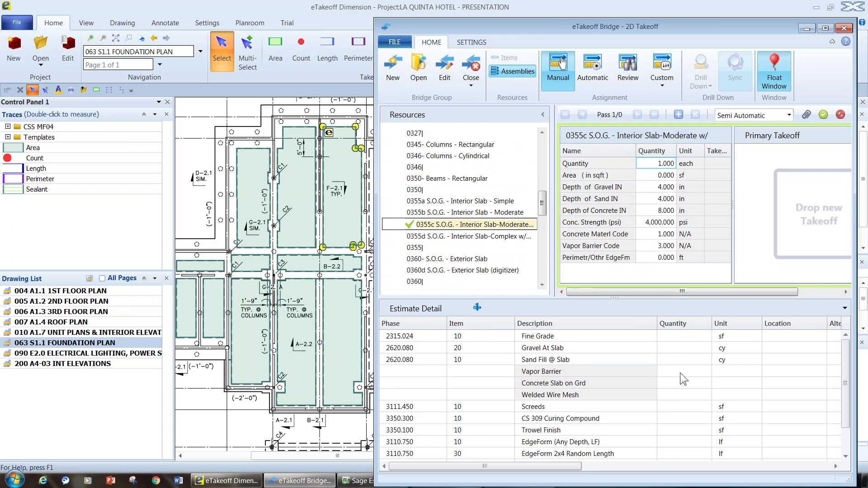
pyautogui.click(577, 467)
pyautogui.moveTo(577, 470); pyautogui.dragTo(722, 470)
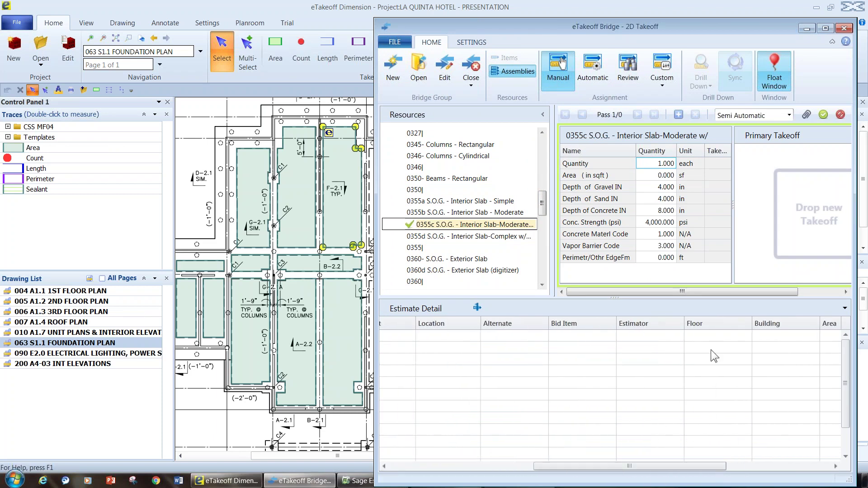
pyautogui.moveTo(693, 465); pyautogui.dragTo(520, 463)
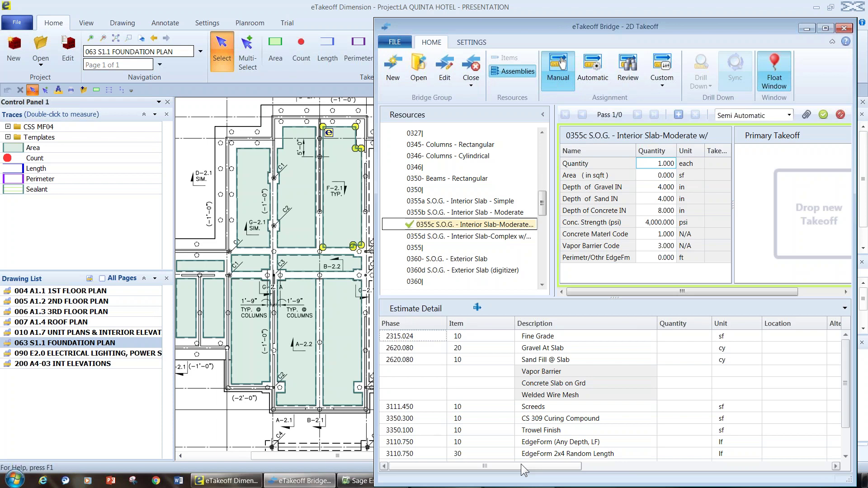
pyautogui.click(840, 114)
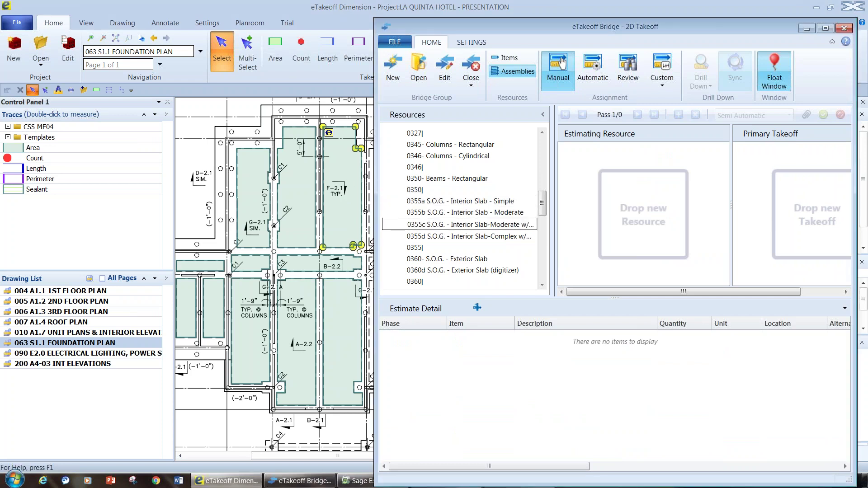
# Pair the 0355c slab assembly with the selected Section 2 takeoff, and inspect its mapped quantities and work breakdowns in the estimate detail.
pyautogui.doubleClick(398, 225)
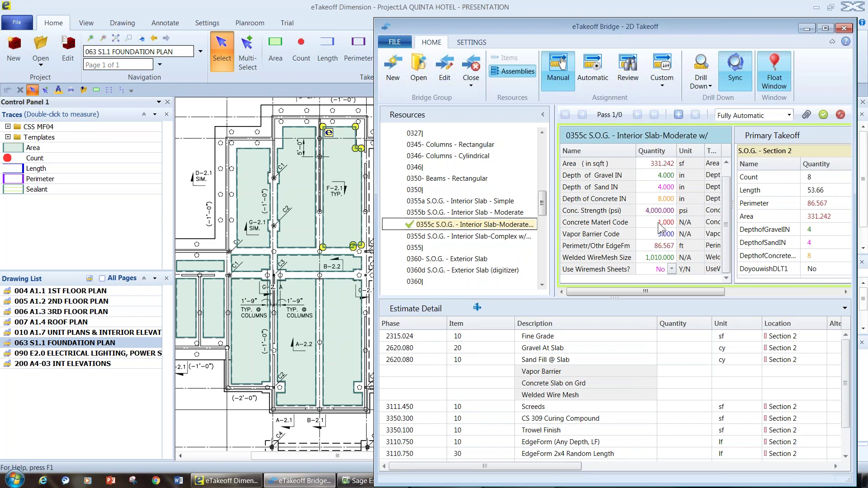
pyautogui.moveTo(669, 293); pyautogui.dragTo(716, 292)
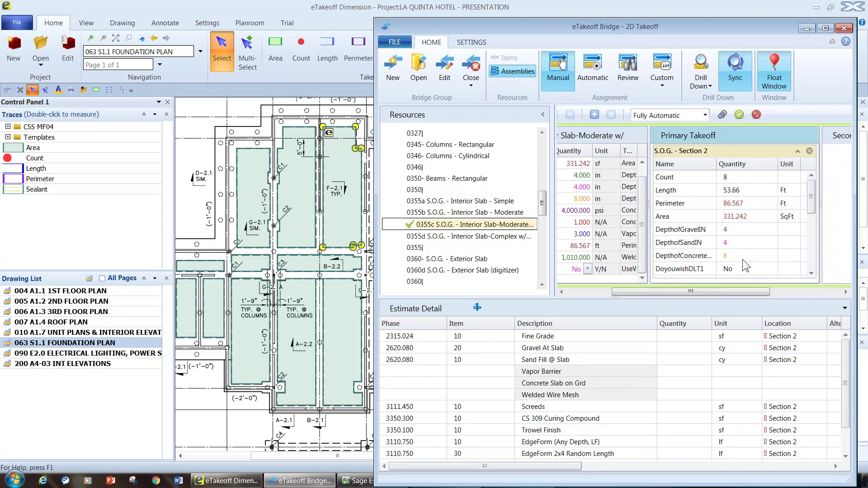
pyautogui.moveTo(808, 199); pyautogui.dragTo(811, 256)
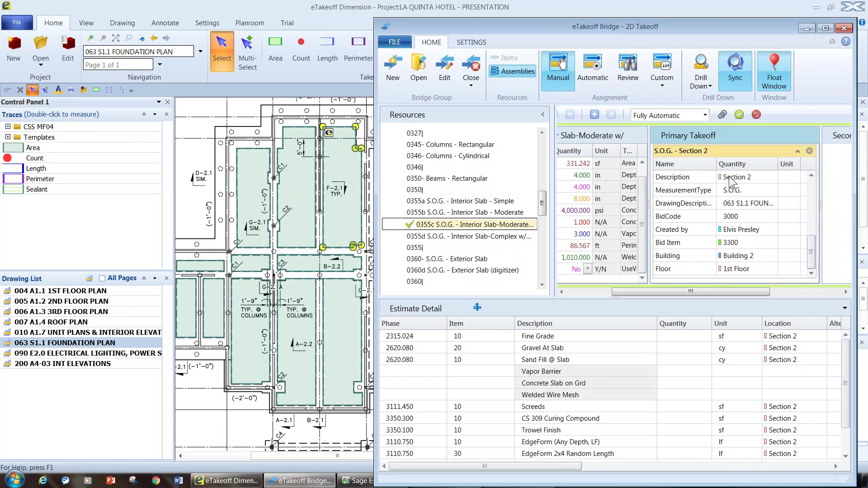
pyautogui.moveTo(567, 468); pyautogui.dragTo(703, 469)
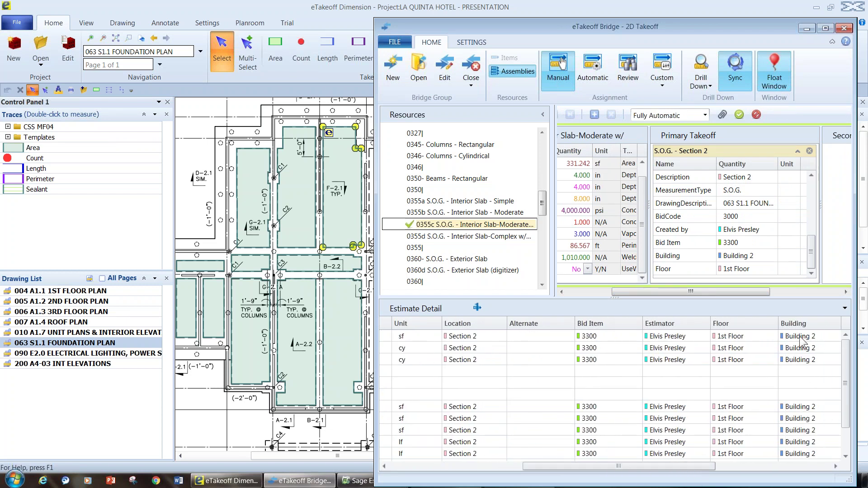
# Cancel the Section 2 assembly pass and move the eTakeoff Bridge window down to uncover the Quantity List and Work Breakdowns.
pyautogui.moveTo(716, 291); pyautogui.dragTo(671, 290)
pyautogui.click(841, 114)
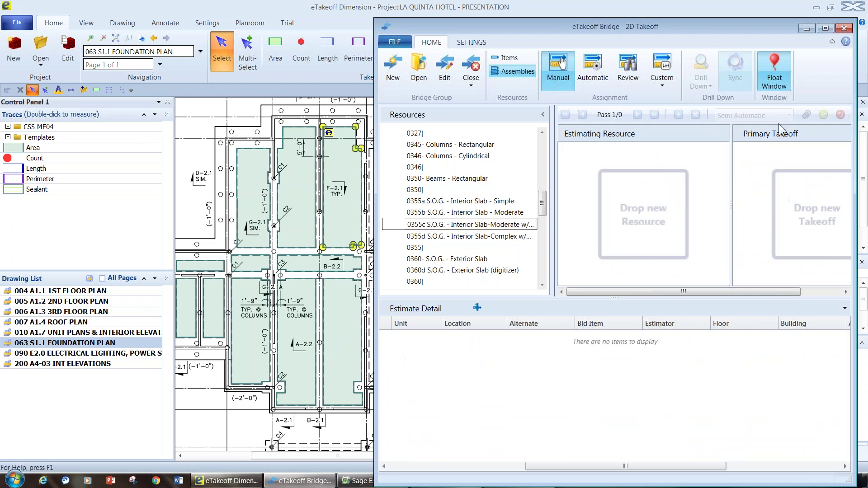
pyautogui.moveTo(636, 25); pyautogui.dragTo(635, 316)
pyautogui.moveTo(726, 336); pyautogui.dragTo(720, 374)
pyautogui.click(788, 256)
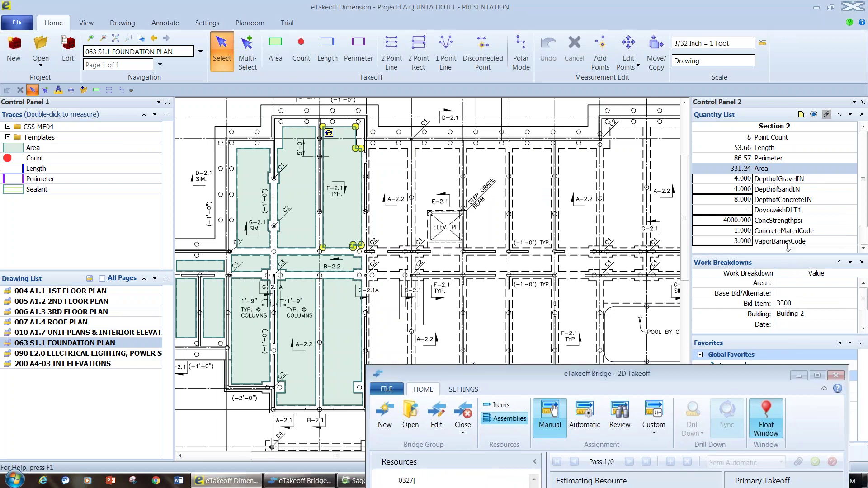
# Set the Building work breakdown of the selected Section 2 slab takeoff to Building 222.
pyautogui.click(813, 304)
pyautogui.write('22')
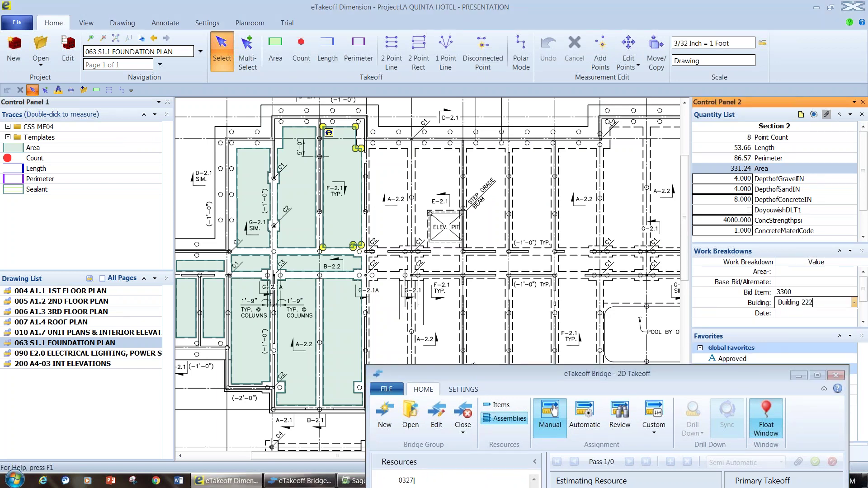
pyautogui.click(646, 306)
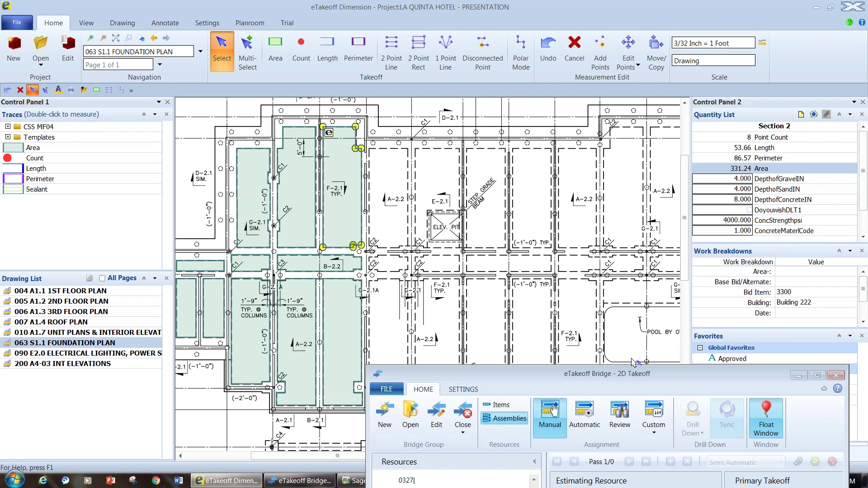
# Pair the Section 2 takeoff with the 0355c slab assembly in the Bridge, and add the pass to the estimate.
pyautogui.moveTo(627, 376); pyautogui.dragTo(645, 27)
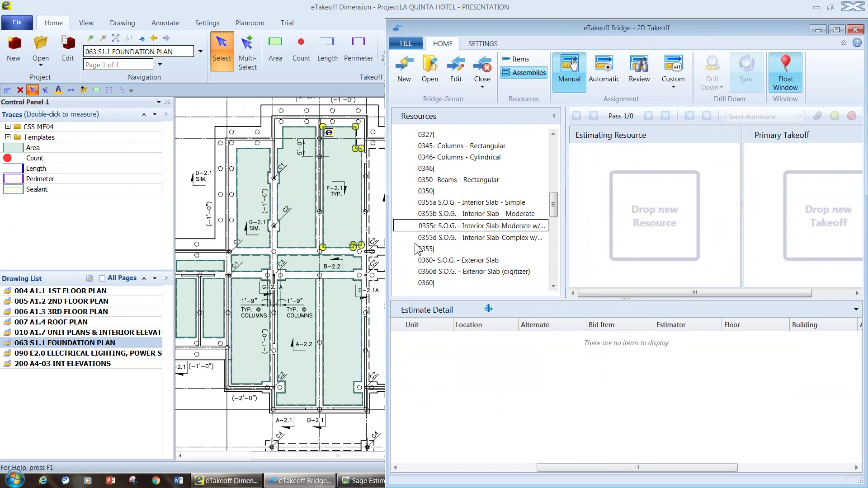
pyautogui.click(347, 224)
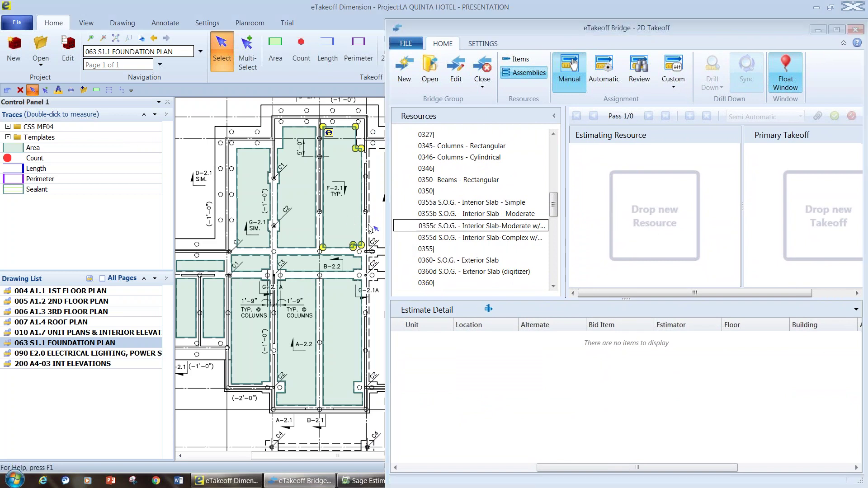
pyautogui.click(346, 225)
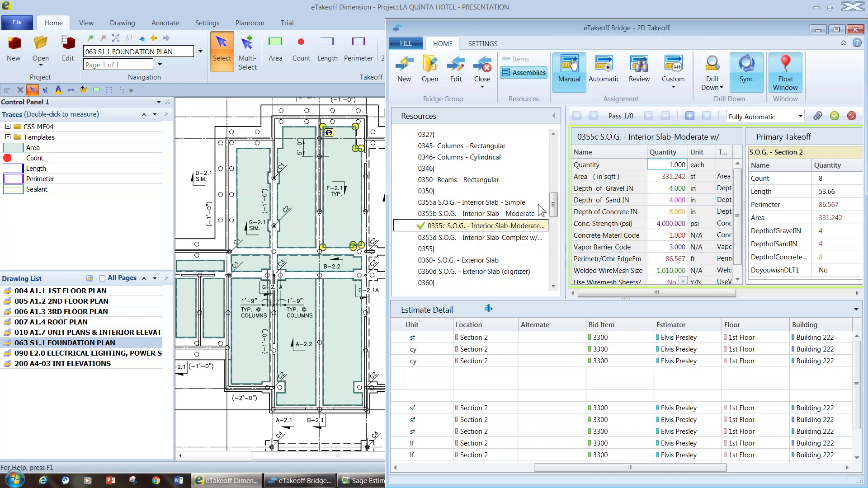
pyautogui.click(690, 117)
pyautogui.click(834, 117)
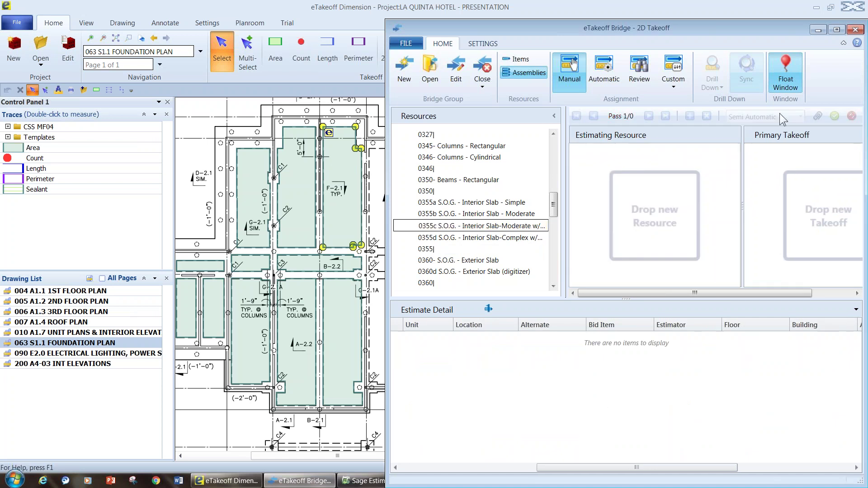
# Switch the Bridge to reviewing assignments, and hide the already assigned takeoffs on the foundation plan.
pyautogui.moveTo(649, 31); pyautogui.dragTo(647, 98)
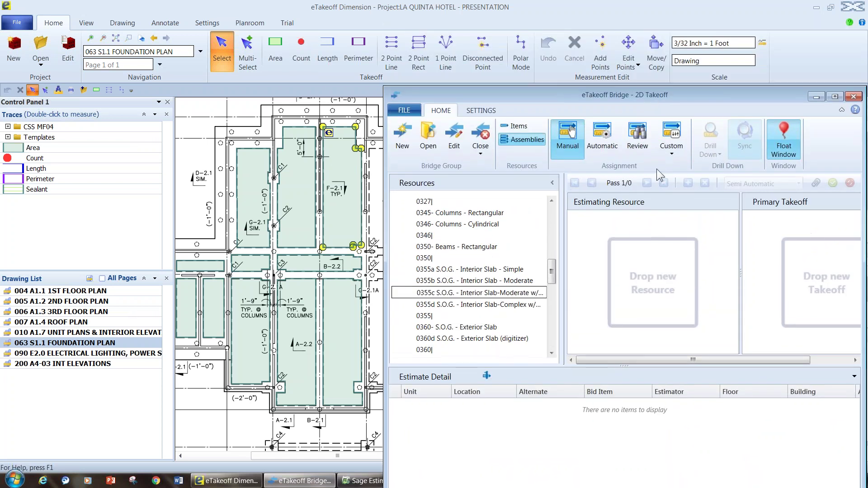
pyautogui.click(637, 145)
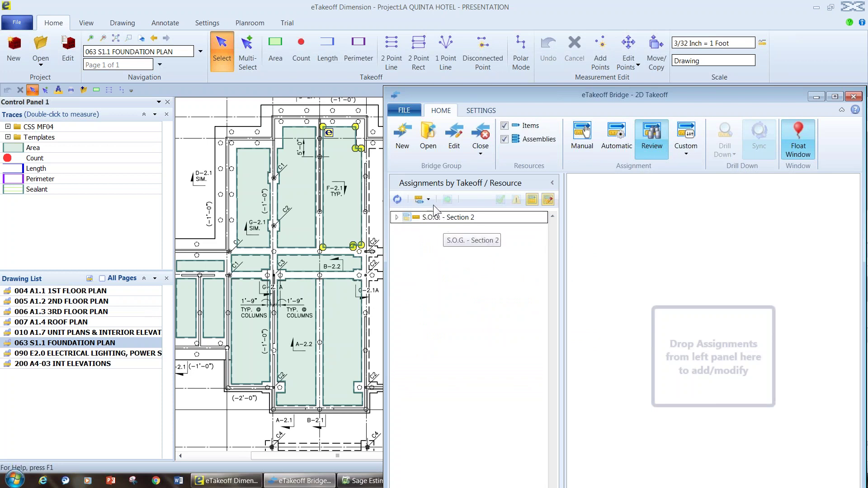
pyautogui.click(86, 24)
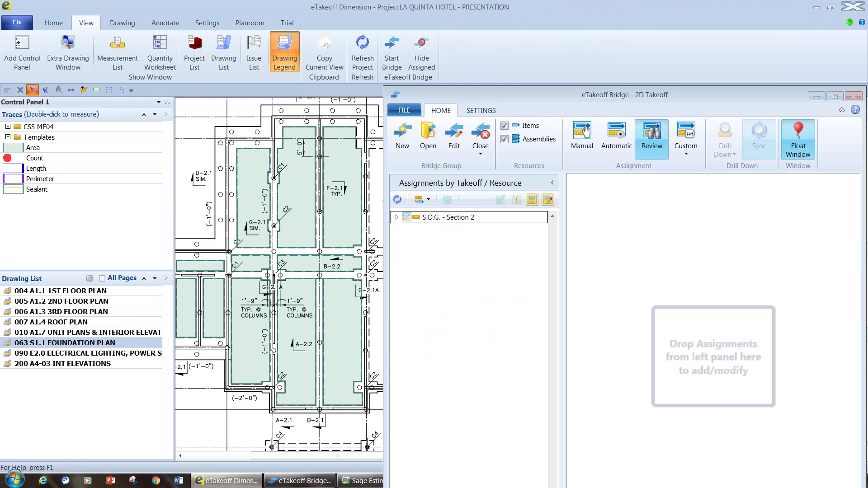
pyautogui.click(421, 53)
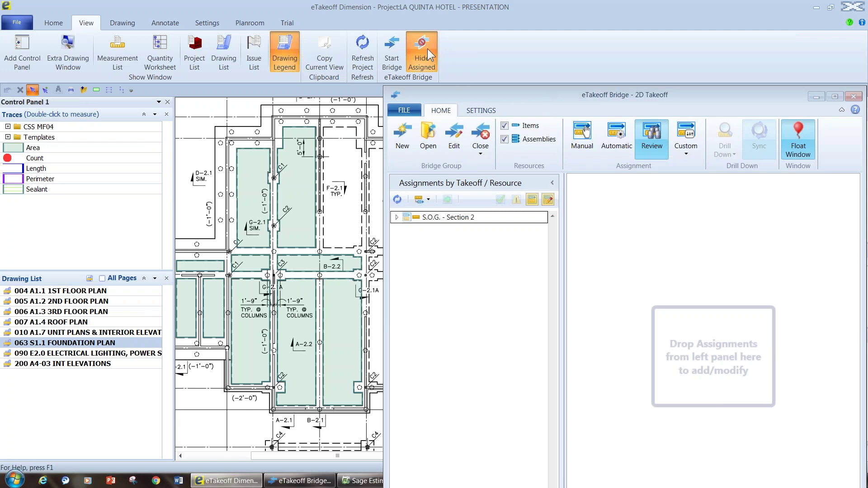
# Enlarge the assigned Section 2 slab area by moving its two upper corner points upward on the foundation plan.
pyautogui.moveTo(500, 94); pyautogui.dragTo(500, 60)
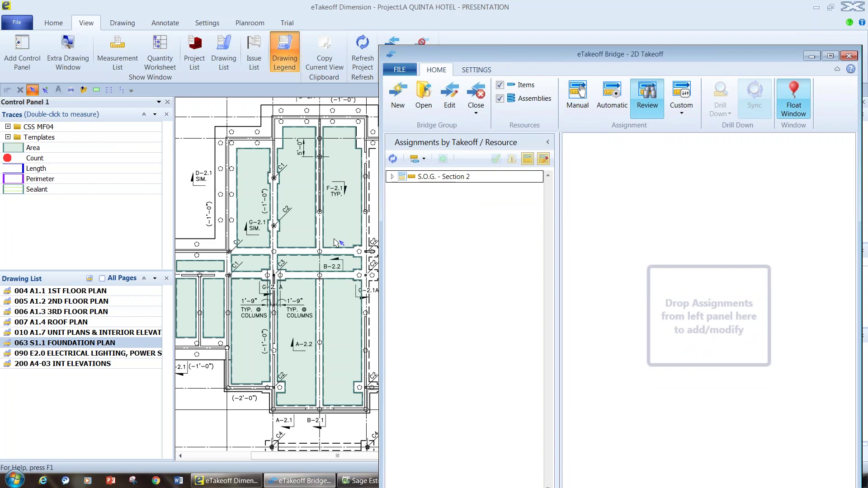
pyautogui.click(213, 226)
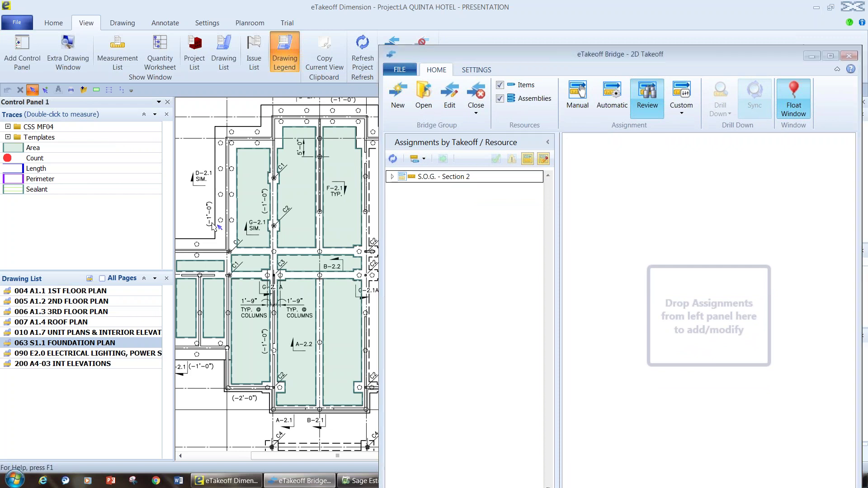
pyautogui.scroll(-2, 213, 226)
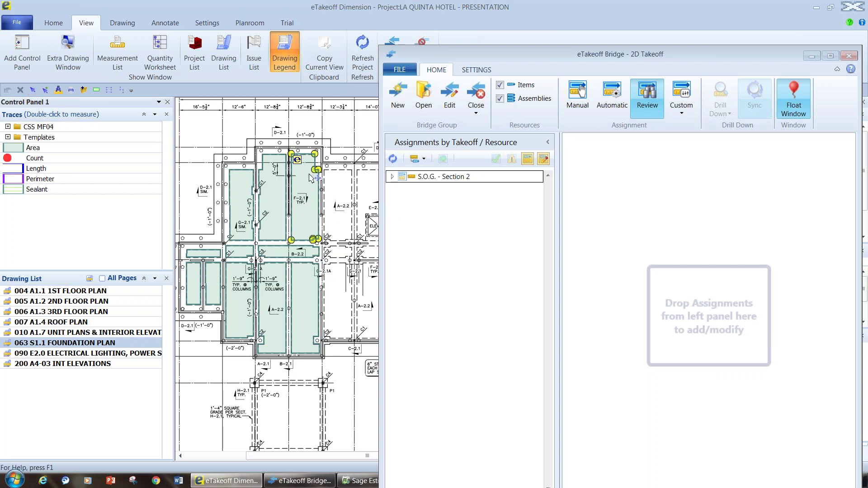
pyautogui.moveTo(325, 128); pyautogui.dragTo(325, 127)
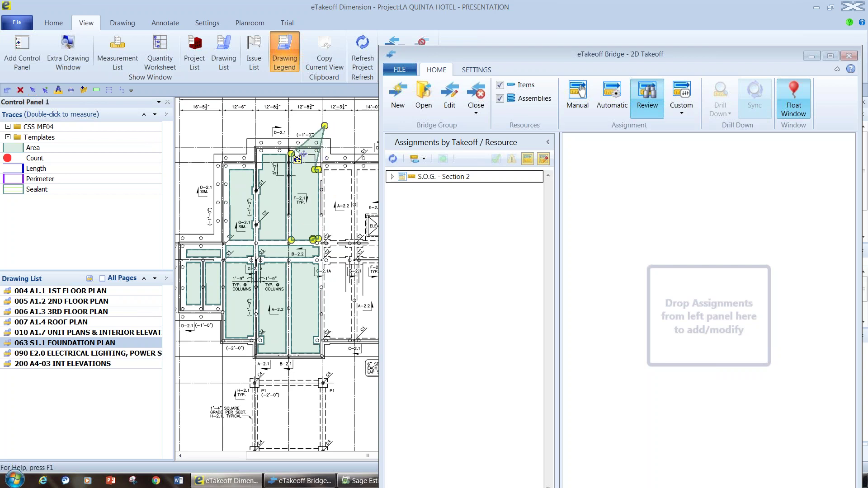
pyautogui.moveTo(292, 153); pyautogui.dragTo(285, 131)
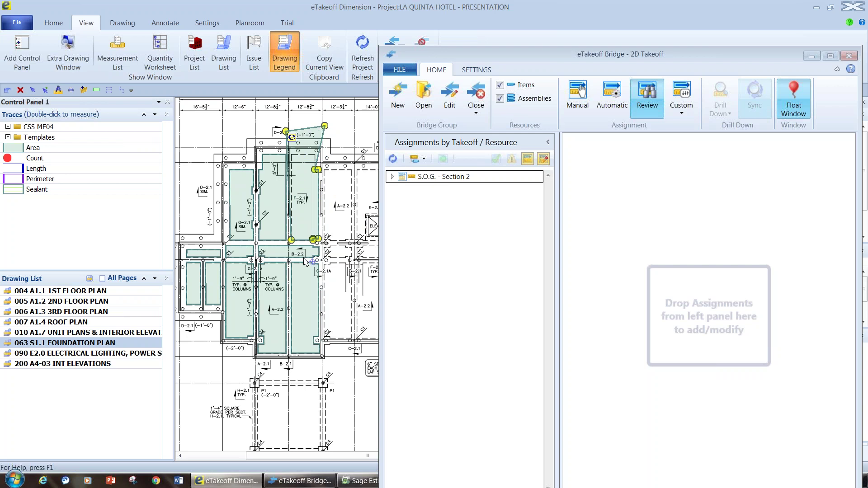
# Refresh the assignments by takeoff, and open the 0355c assembly under S.O.G. - Section 2 to compare its assigned and takeoff quantities.
pyautogui.moveTo(303, 226)
pyautogui.click(392, 158)
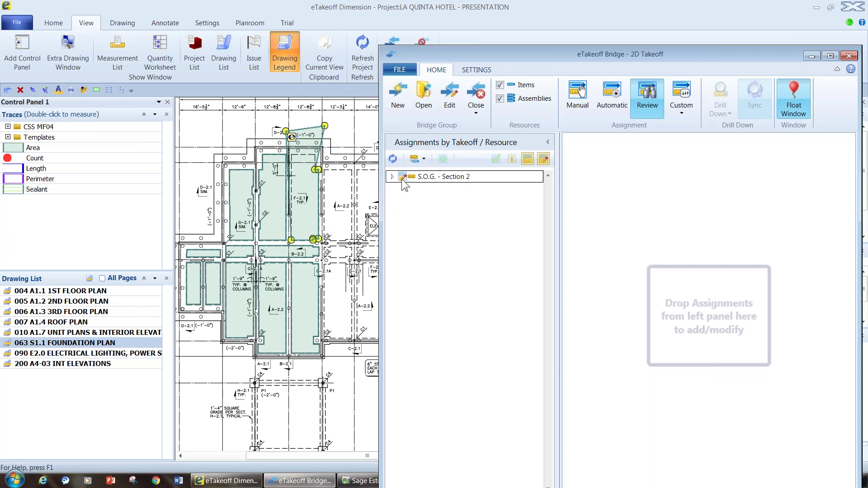
pyautogui.click(393, 177)
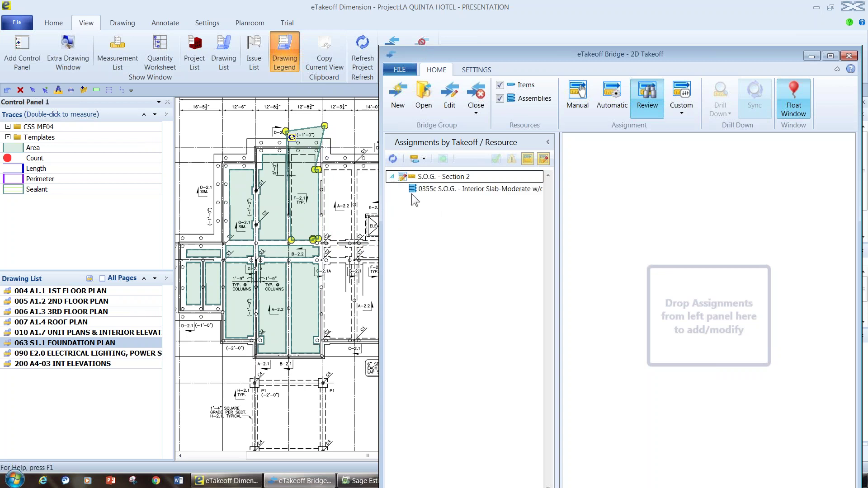
pyautogui.click(438, 188)
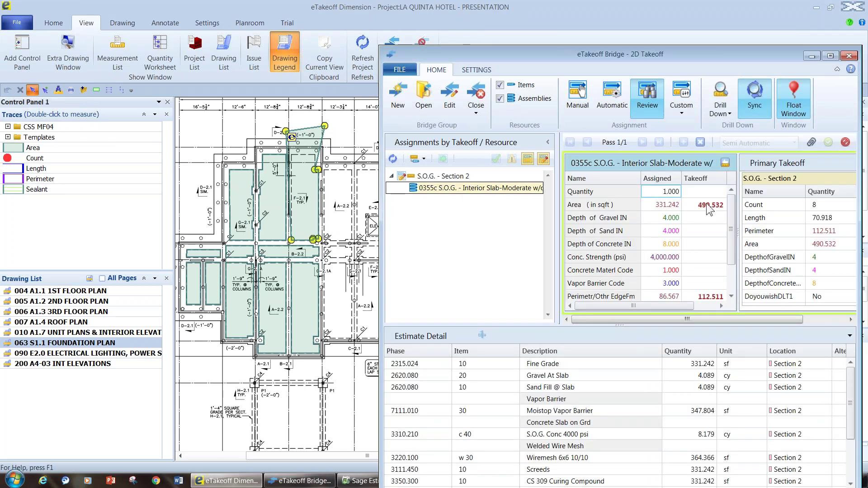
# Replace the 0355c assembly's description with "Changed in Demo".
pyautogui.click(715, 164)
pyautogui.press('BackSpace')
pyautogui.press('BackSpace')
pyautogui.press('BackSpace')
pyautogui.press('BackSpace')
pyautogui.press('BackSpace')
pyautogui.press('BackSpace')
pyautogui.press('BackSpace')
pyautogui.press('BackSpace')
pyautogui.press('BackSpace')
pyautogui.press('BackSpace')
pyautogui.press('BackSpace')
pyautogui.press('BackSpace')
pyautogui.press('BackSpace')
pyautogui.press('BackSpace')
pyautogui.press('BackSpace')
pyautogui.press('BackSpace')
pyautogui.press('BackSpace')
pyautogui.press('BackSpace')
pyautogui.press('BackSpace')
pyautogui.press('BackSpace')
pyautogui.press('BackSpace')
pyautogui.press('BackSpace')
pyautogui.press('BackSpace')
pyautogui.press('BackSpace')
pyautogui.press('BackSpace')
pyautogui.press('BackSpace')
pyautogui.press('BackSpace')
pyautogui.press('BackSpace')
pyautogui.press('BackSpace')
pyautogui.press('BackSpace')
pyautogui.press('BackSpace')
pyautogui.press('BackSpace')
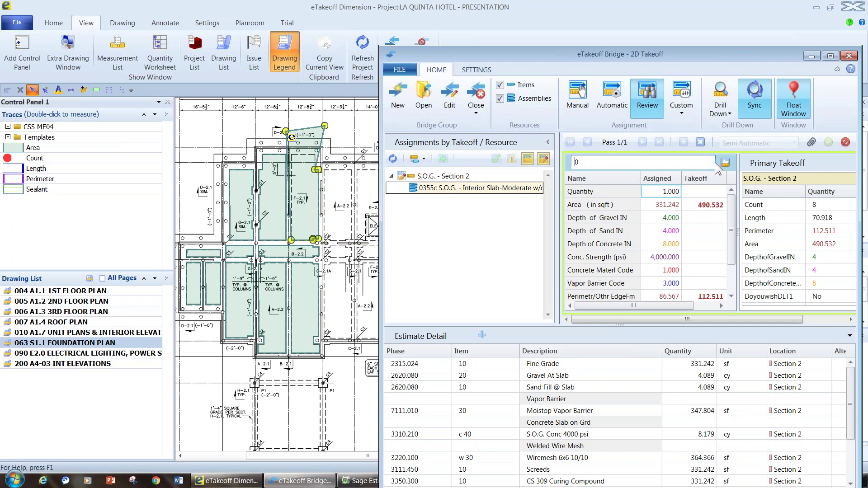
pyautogui.press('Home')
pyautogui.write('Changed in DEmo')
pyautogui.press('BackSpace')
pyautogui.press('BackSpace')
pyautogui.press('BackSpace')
pyautogui.write('emo')
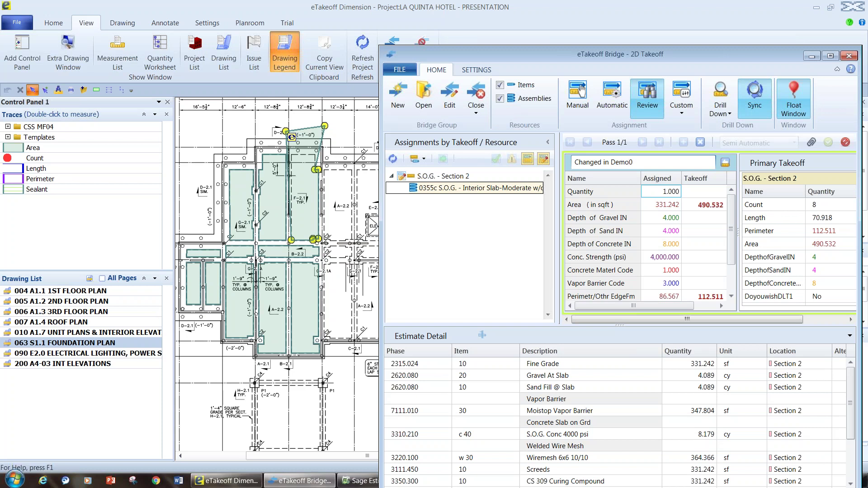
pyautogui.press('Delete')
pyautogui.click(668, 246)
# Attach the note "Why it changed" to the assembly, and accept the pass with its assigned quantities updated from the takeoff.
pyautogui.click(810, 143)
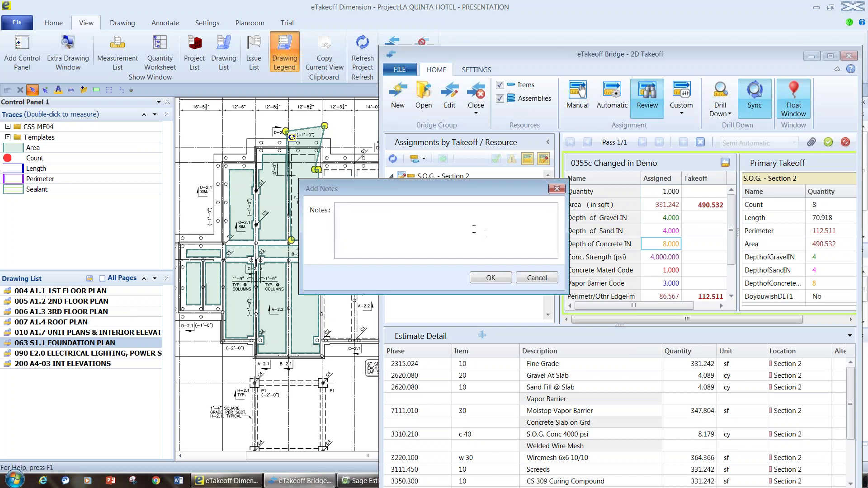
pyautogui.write('Why it changed')
pyautogui.click(490, 277)
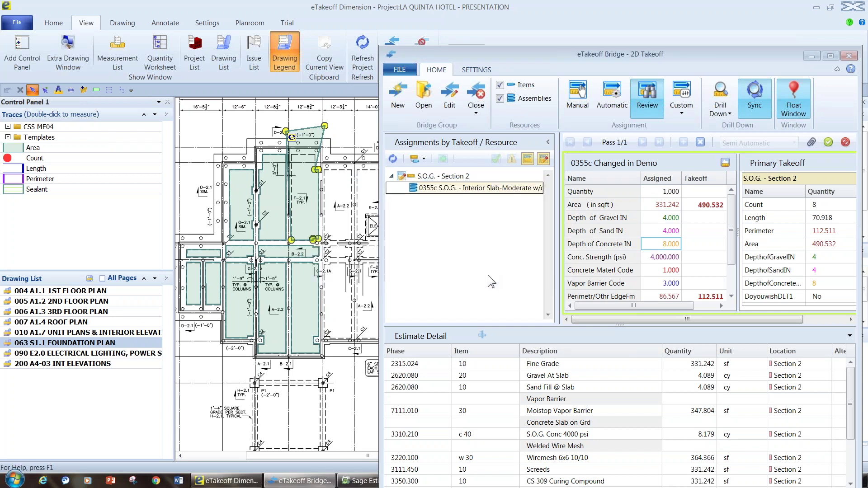
pyautogui.click(723, 163)
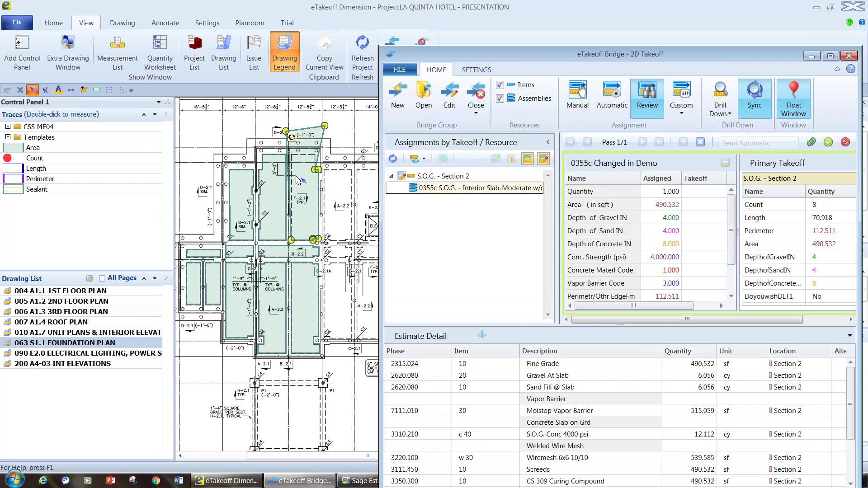
pyautogui.click(828, 142)
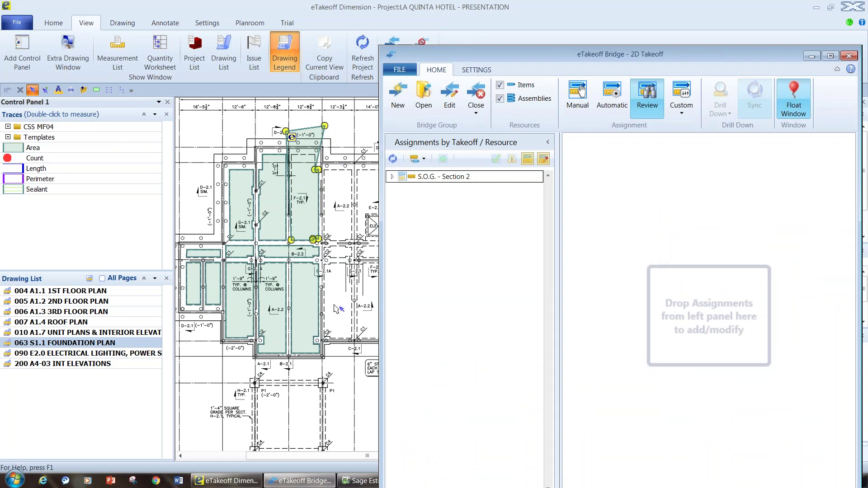
# Switch the Bridge to automatic assignment, and add all the listed S.O.G. section takeoffs to the estimate.
pyautogui.click(612, 97)
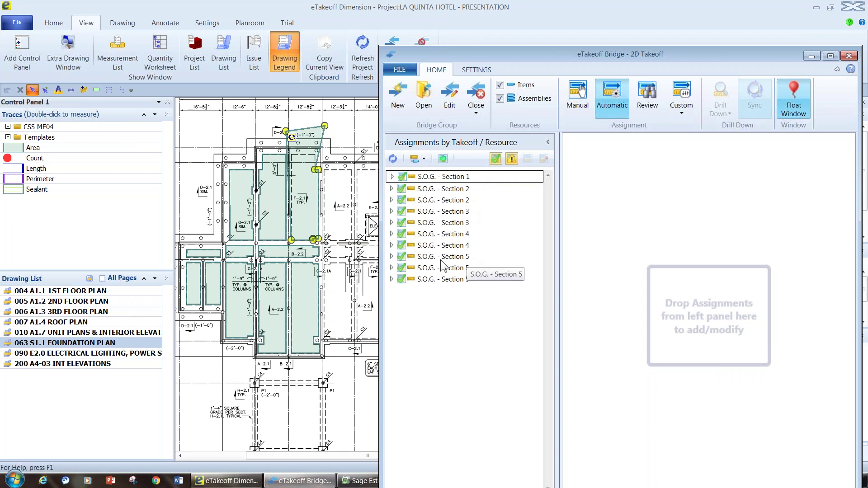
pyautogui.click(444, 158)
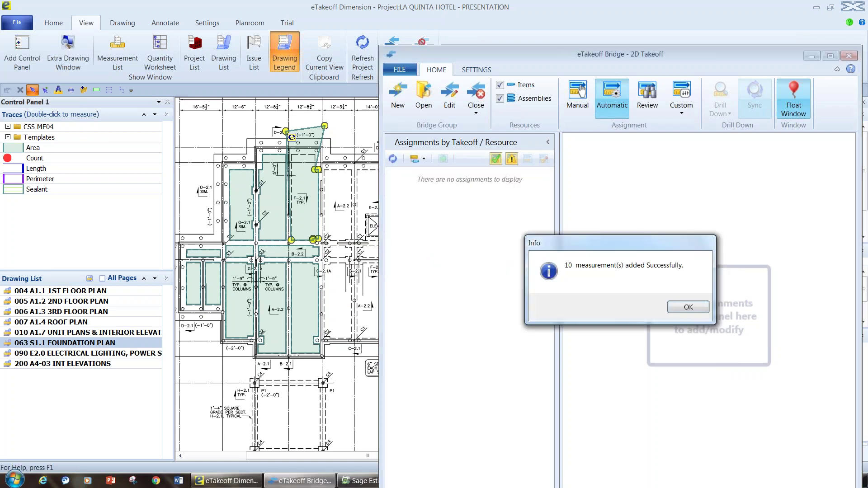
pyautogui.click(683, 309)
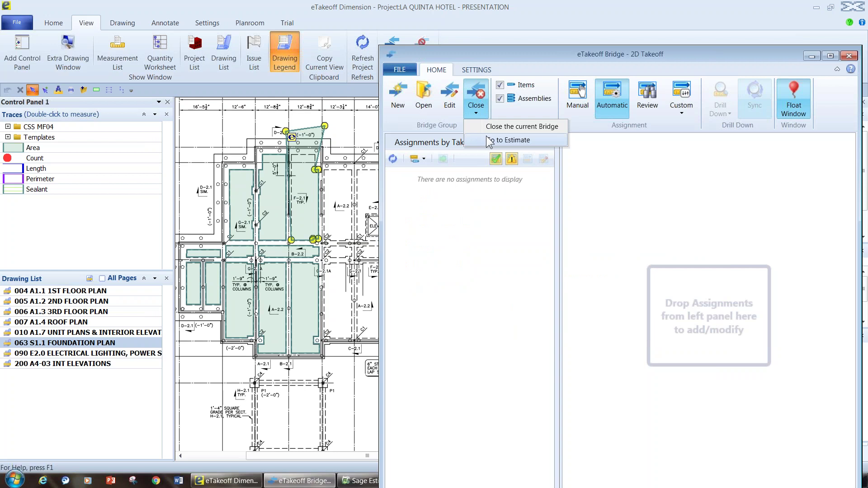
# Close the current Bridge to go to the Alliance eTakeoff Project estimate in Sage Estimating, and combine its items by phase.
pyautogui.click(476, 96)
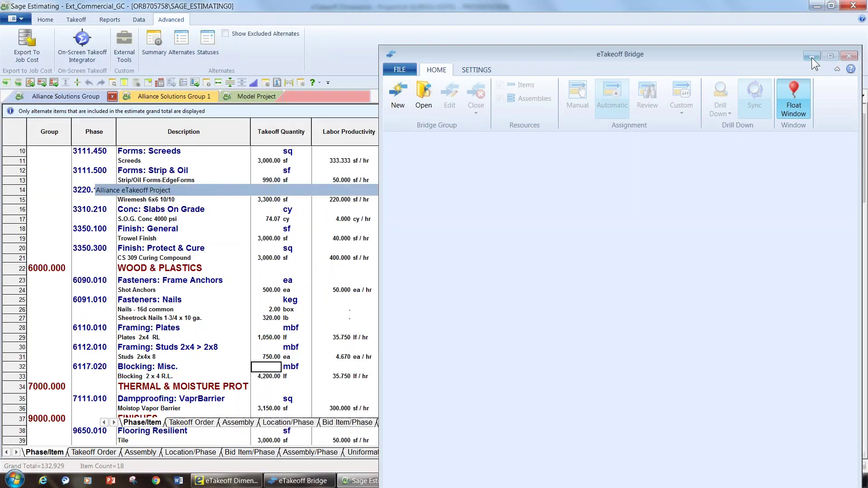
pyautogui.click(811, 56)
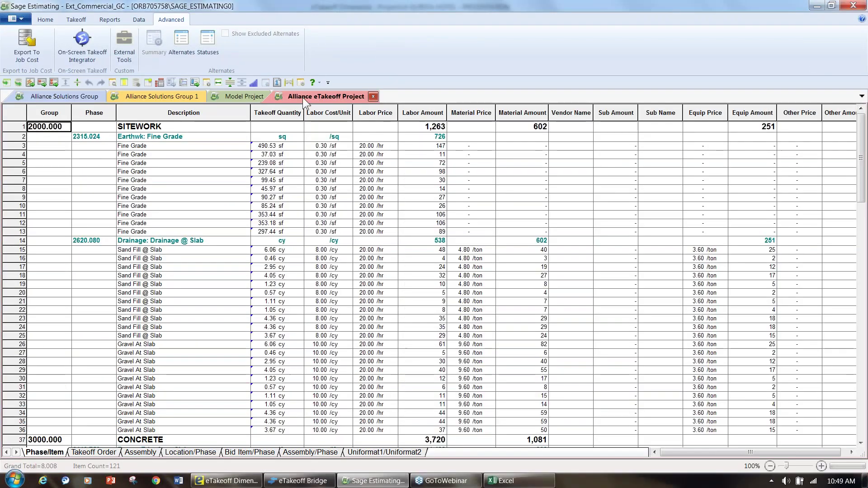
pyautogui.click(45, 19)
pyautogui.click(334, 39)
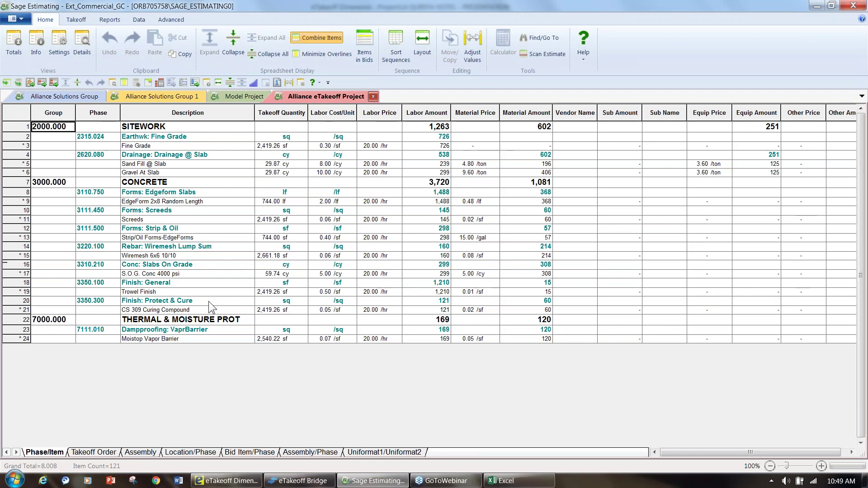
# Show the estimate by location and phase, collapsed to the section totals.
pyautogui.click(181, 452)
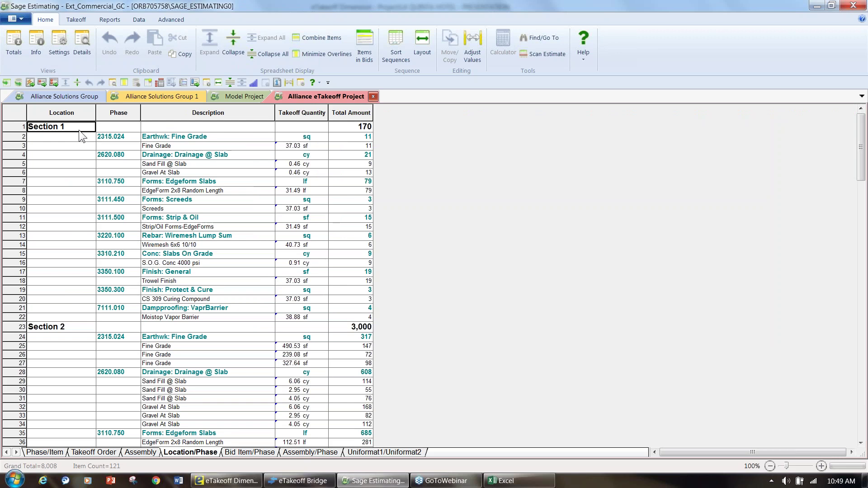
pyautogui.click(230, 82)
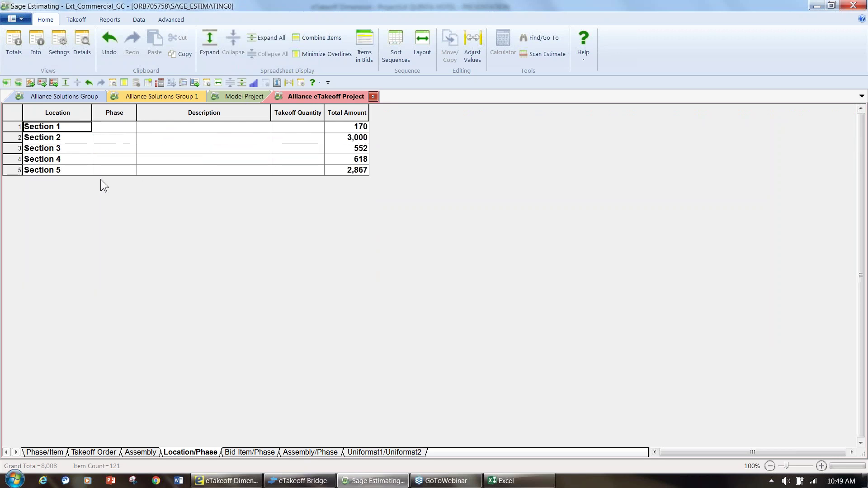
# Show the estimate by assembly, and examine the Estimator column and the renamed "Changed in Demo" assembly.
pyautogui.click(143, 453)
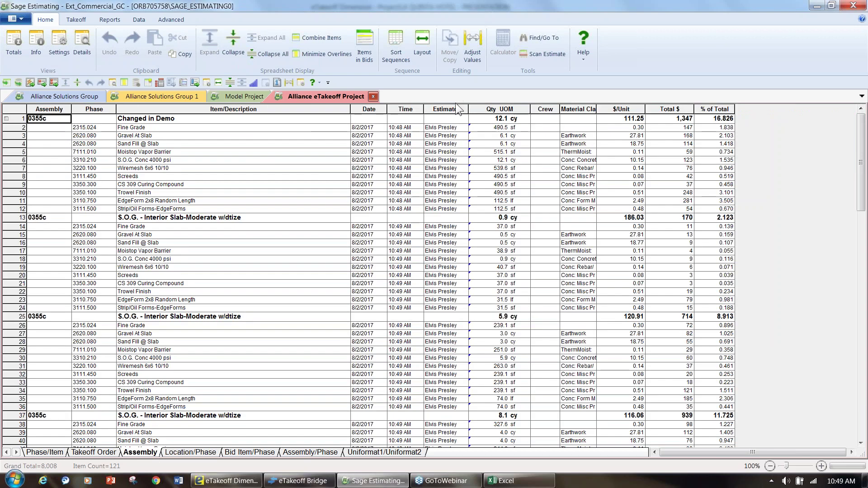
pyautogui.click(452, 107)
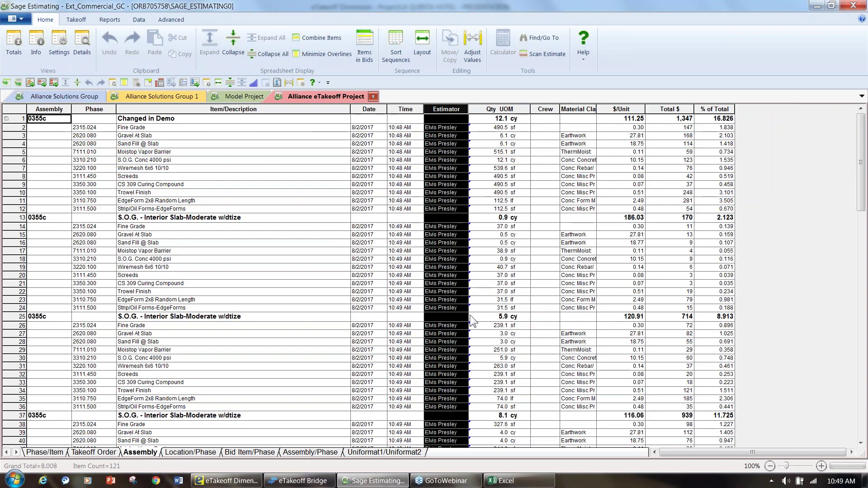
pyautogui.scroll(-8, 434, 327)
pyautogui.scroll(8, 434, 327)
pyautogui.click(145, 118)
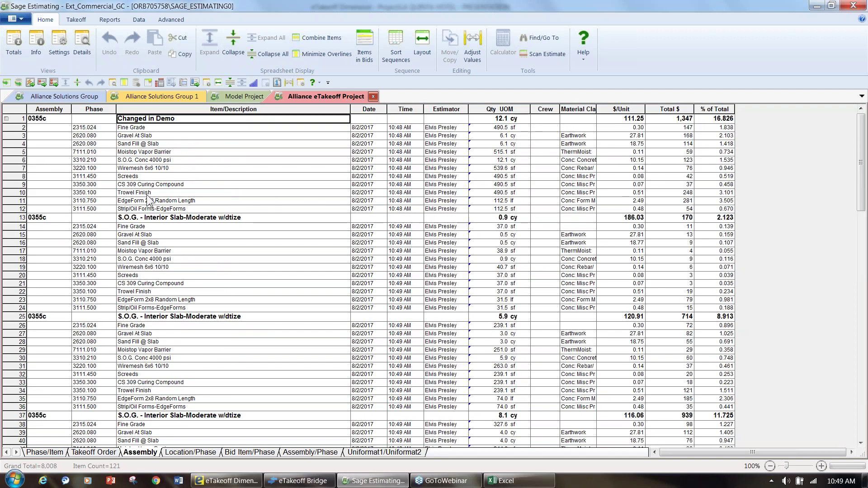
# Open the assembly takeoff of "Changed in Demo" and view its pass audit.
pyautogui.rightClick(148, 118)
pyautogui.click(192, 197)
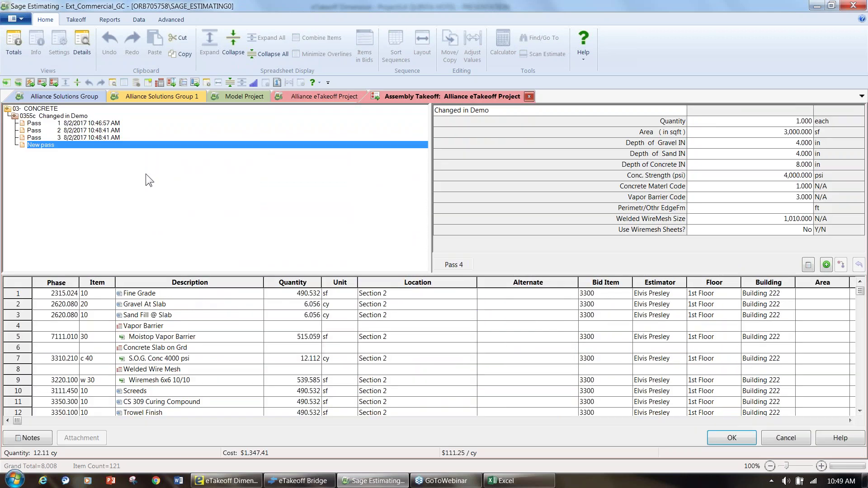
pyautogui.rightClick(146, 174)
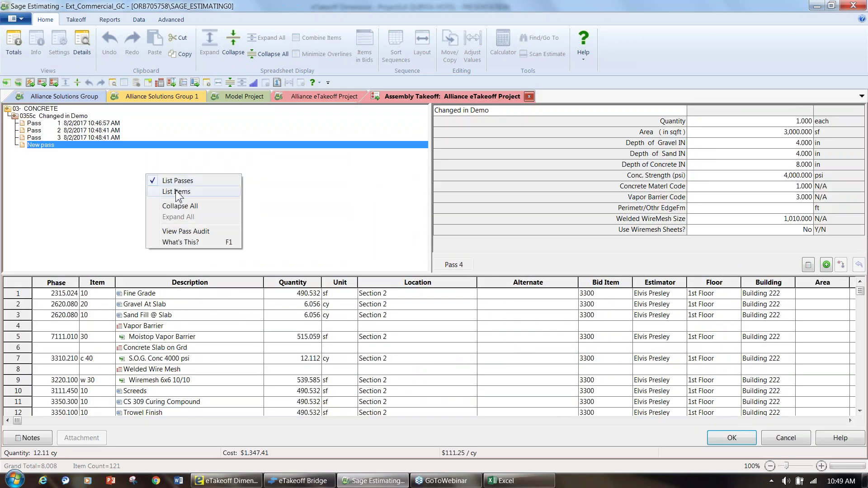
pyautogui.click(183, 232)
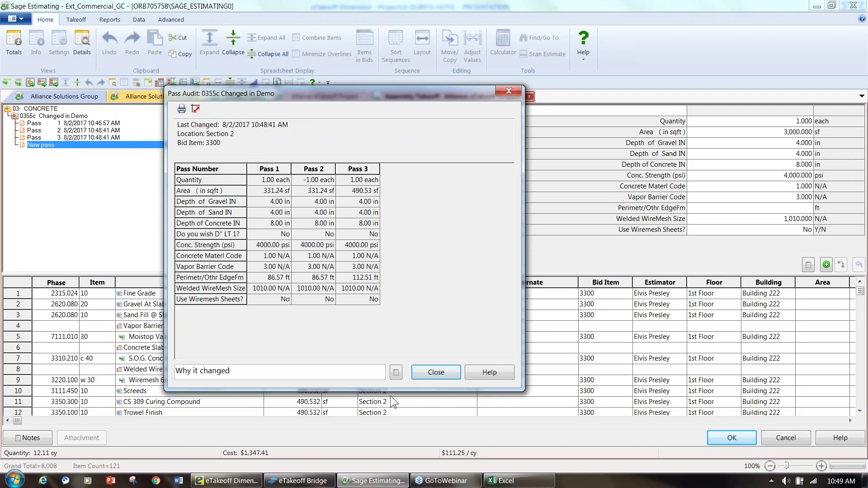
# View the full "Why it changed" note in the pass audit, and leave the assembly takeoff without changes.
pyautogui.click(396, 372)
pyautogui.moveTo(300, 206); pyautogui.dragTo(223, 225)
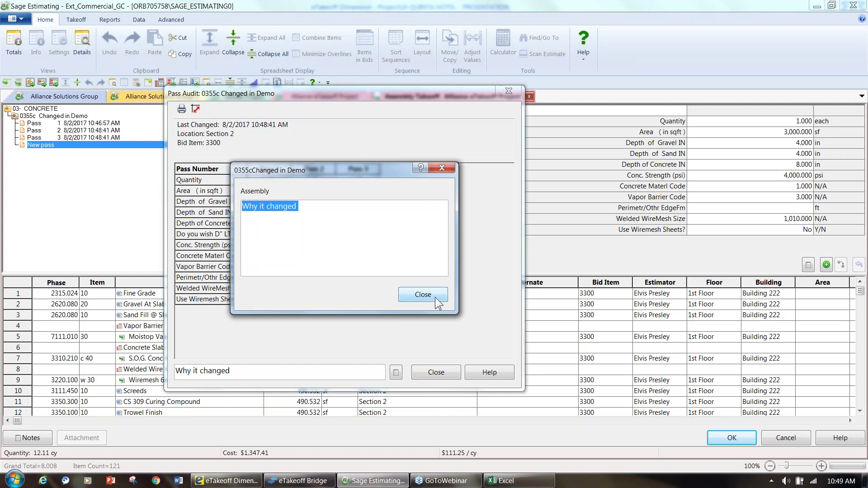
pyautogui.moveTo(358, 166); pyautogui.dragTo(351, 206)
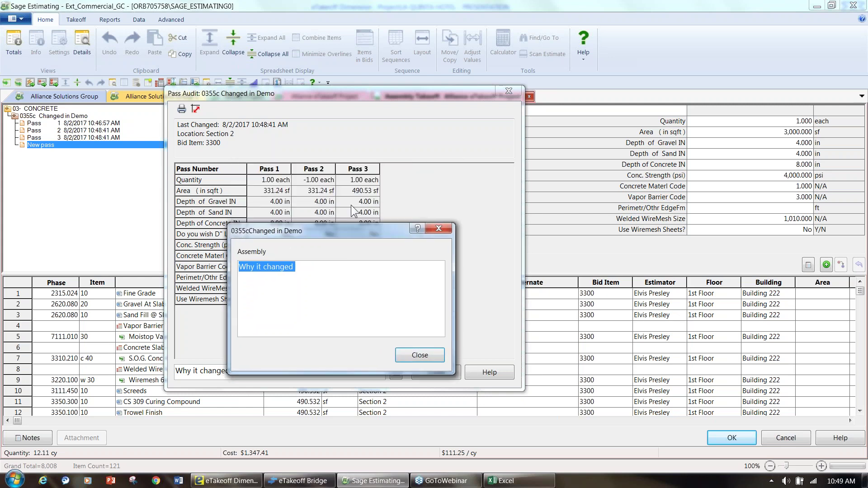
pyautogui.click(428, 360)
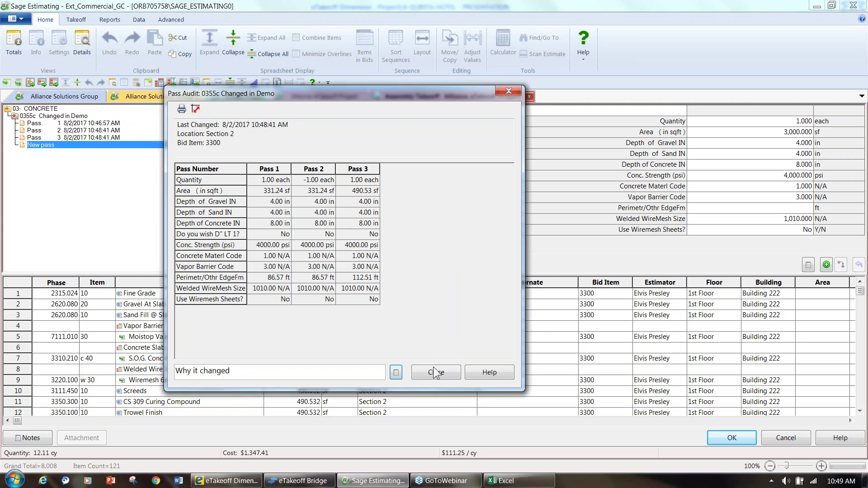
pyautogui.click(435, 371)
pyautogui.click(785, 437)
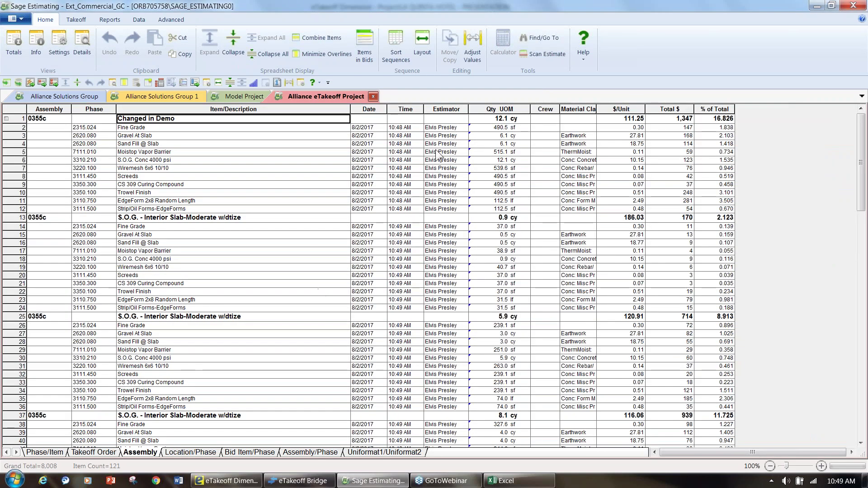
# Drill down from the first Fine Grade quantity to its takeoff in eTakeoff Bridge, and exit the Bridge.
pyautogui.click(497, 127)
pyautogui.rightClick(498, 129)
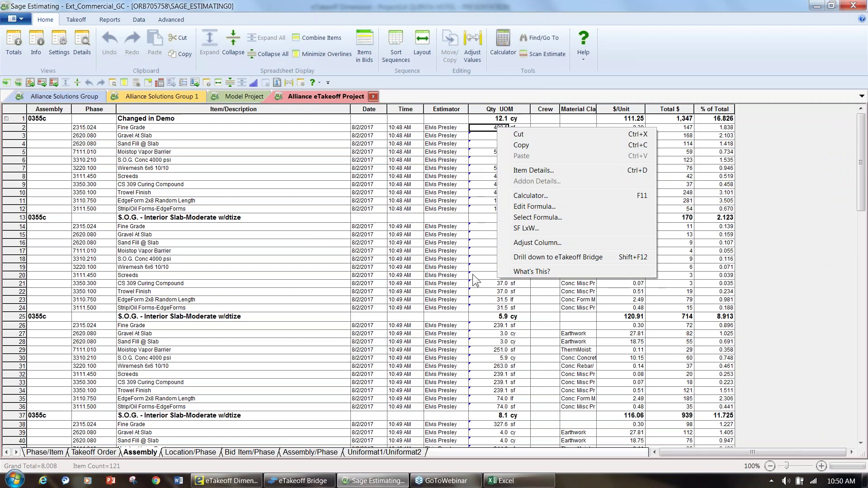
pyautogui.click(533, 256)
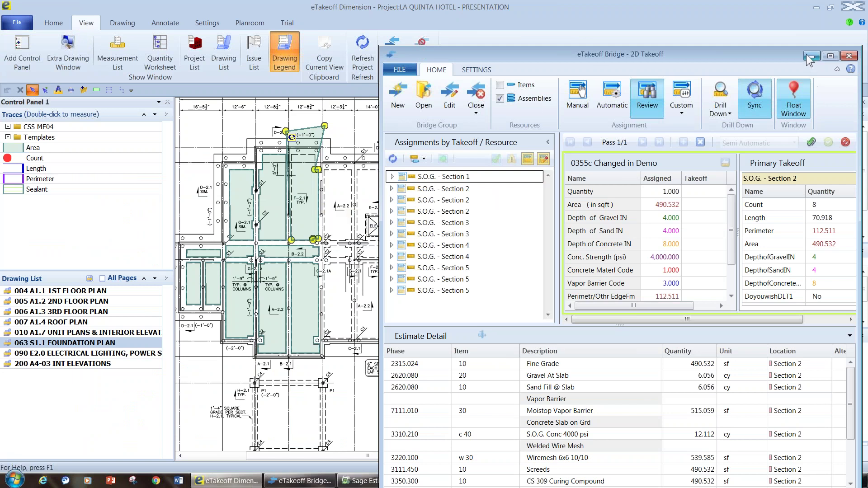
pyautogui.click(405, 70)
pyautogui.click(420, 256)
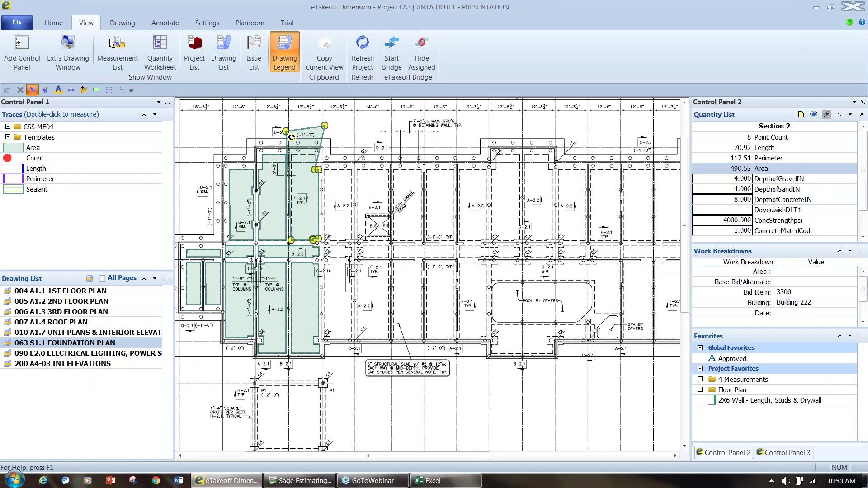
# Go to the desktop, launch Navisworks Manage 2017 and maximize its window.
pyautogui.click(120, 24)
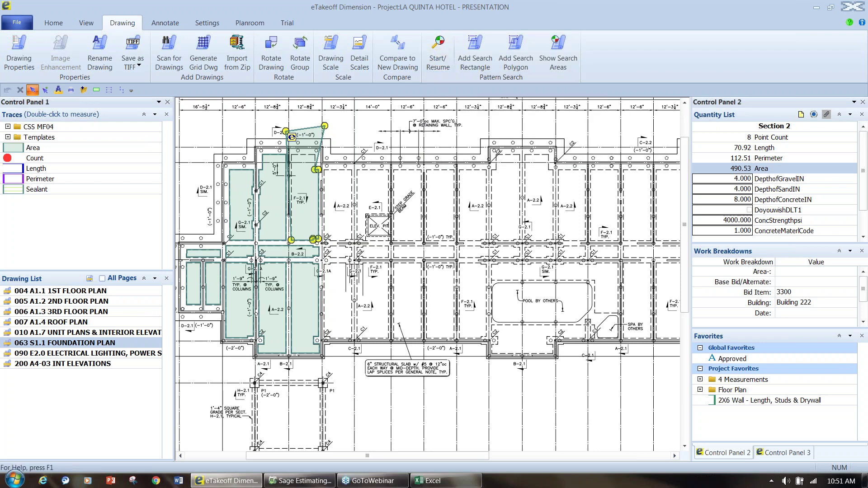
pyautogui.rightClick(529, 485)
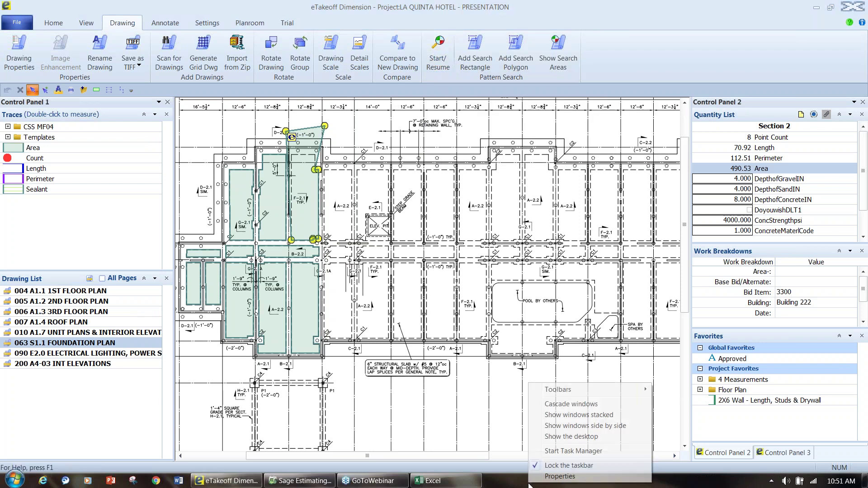
pyautogui.click(560, 441)
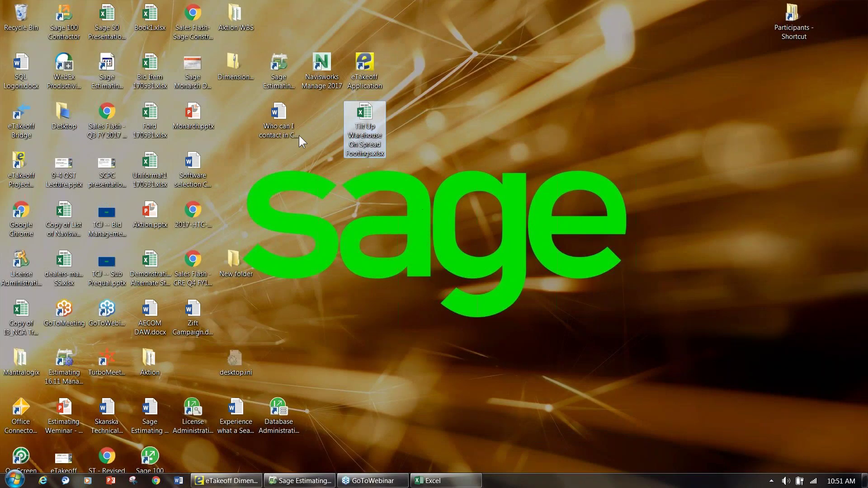
pyautogui.click(324, 64)
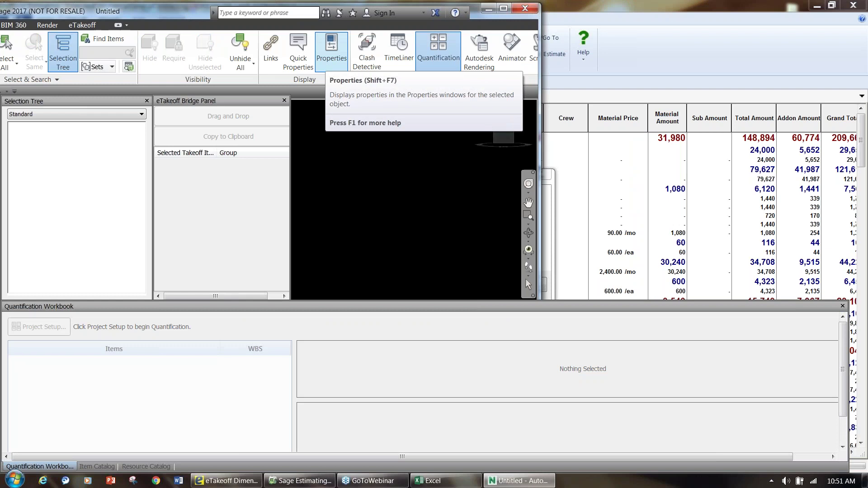
pyautogui.doubleClick(135, 13)
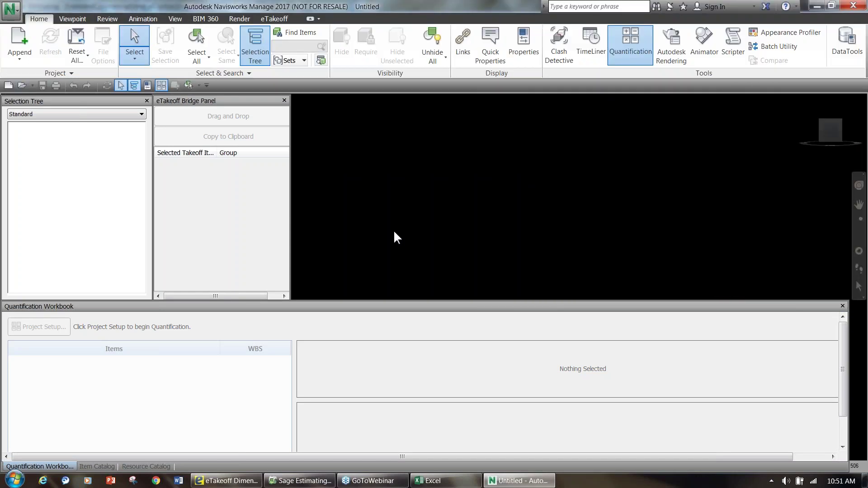
# Open the model "STINE - Office Building - SET.nwd" and examine the building's exterior.
pyautogui.click(22, 86)
pyautogui.doubleClick(151, 66)
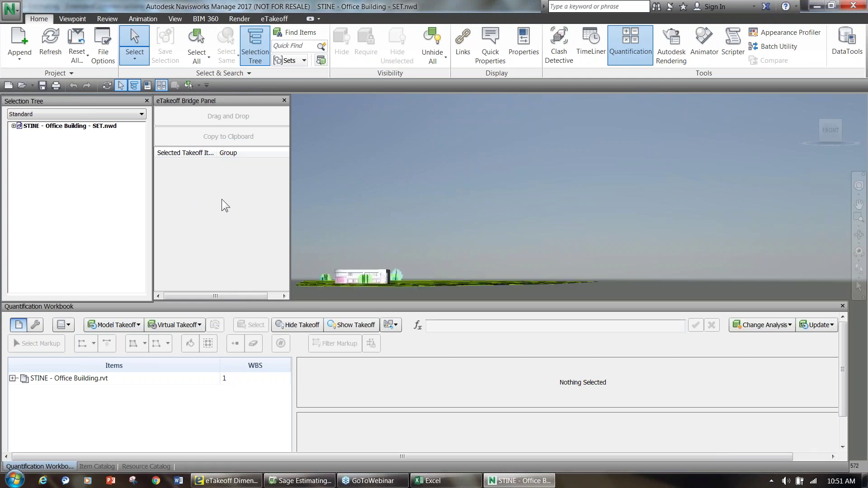
pyautogui.click(858, 204)
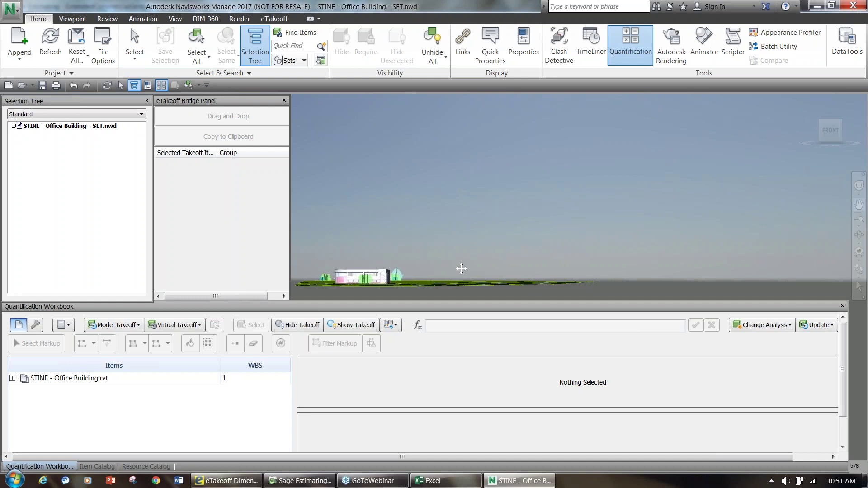
pyautogui.moveTo(376, 270); pyautogui.dragTo(374, 246)
pyautogui.scroll(5, 373, 246)
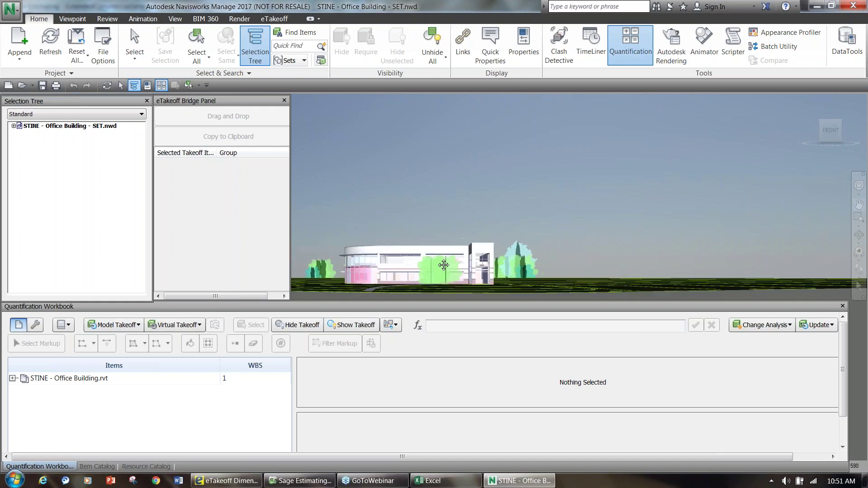
pyautogui.scroll(3, 431, 263)
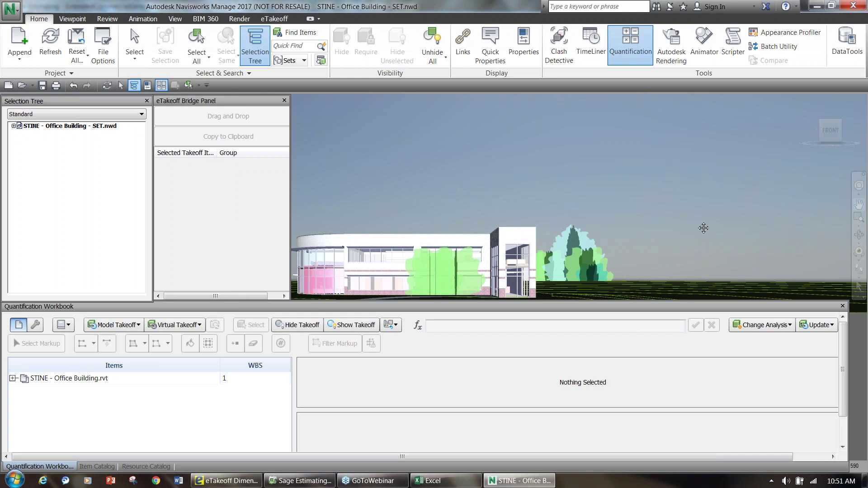
pyautogui.moveTo(832, 140); pyautogui.dragTo(831, 168)
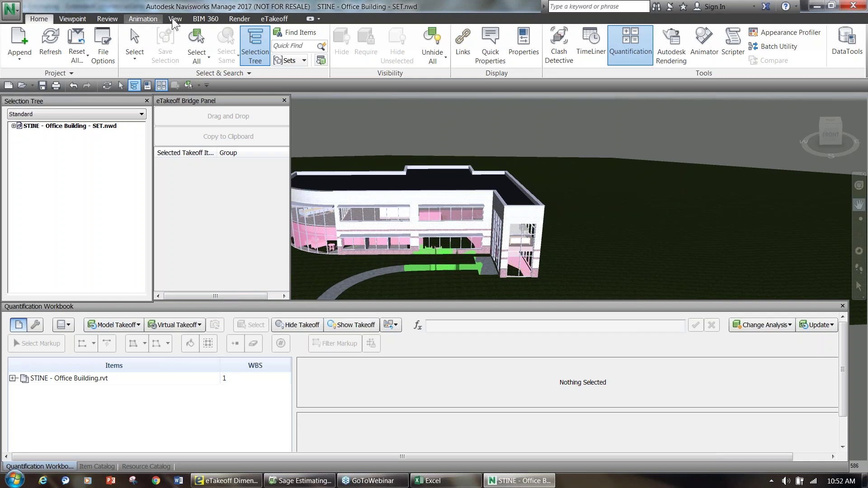
# Start a new eTakeoff Bridge for the Navisworks model, named "Navisworks", with the Standard assignment history catalog.
pyautogui.click(277, 19)
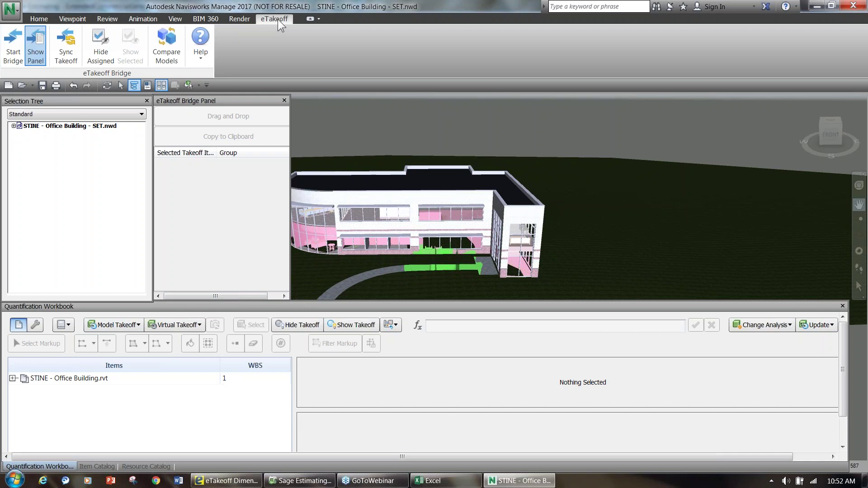
pyautogui.click(13, 45)
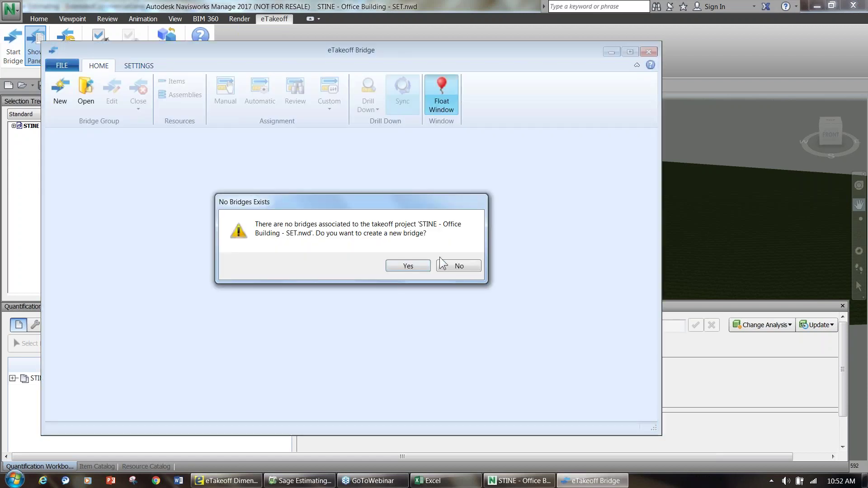
pyautogui.click(413, 267)
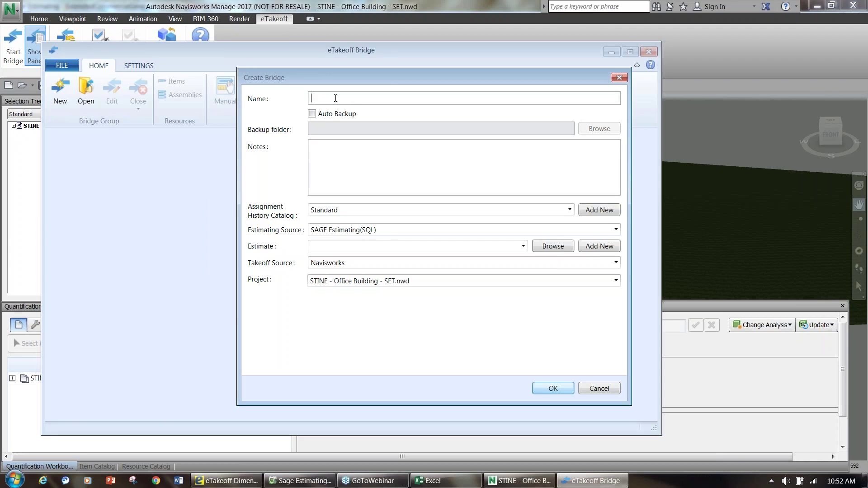
pyautogui.write('Navisworks')
pyautogui.click(569, 209)
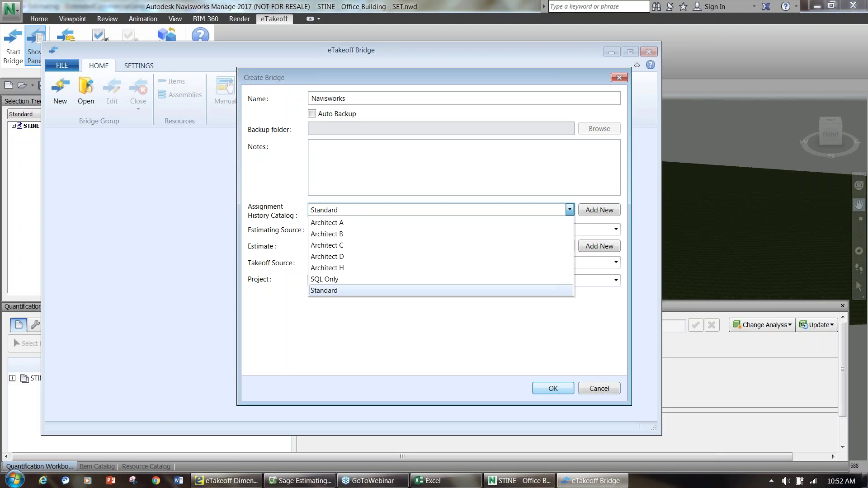
pyautogui.press('Return')
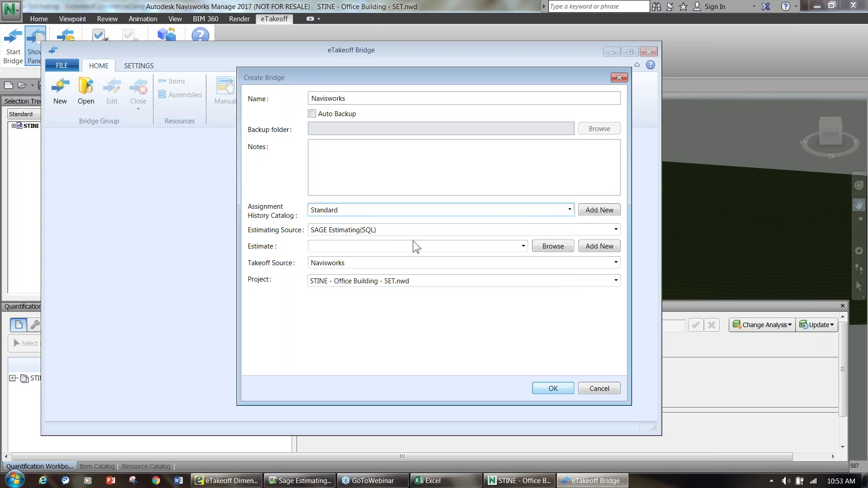
# Add a new estimate named "Navisworks" to the bridge, using the GC_Data_MF04 database.
pyautogui.click(608, 247)
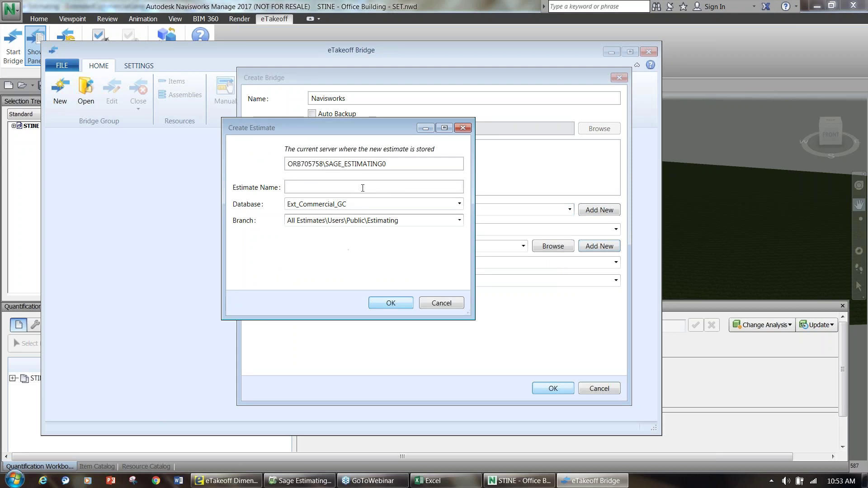
pyautogui.write('Naviswo')
pyautogui.press('BackSpace')
pyautogui.write('works')
pyautogui.click(460, 203)
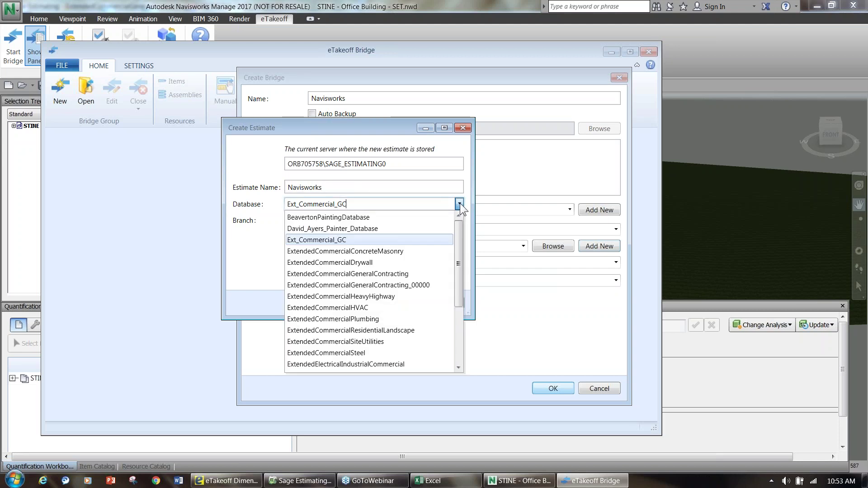
pyautogui.moveTo(457, 248); pyautogui.dragTo(460, 341)
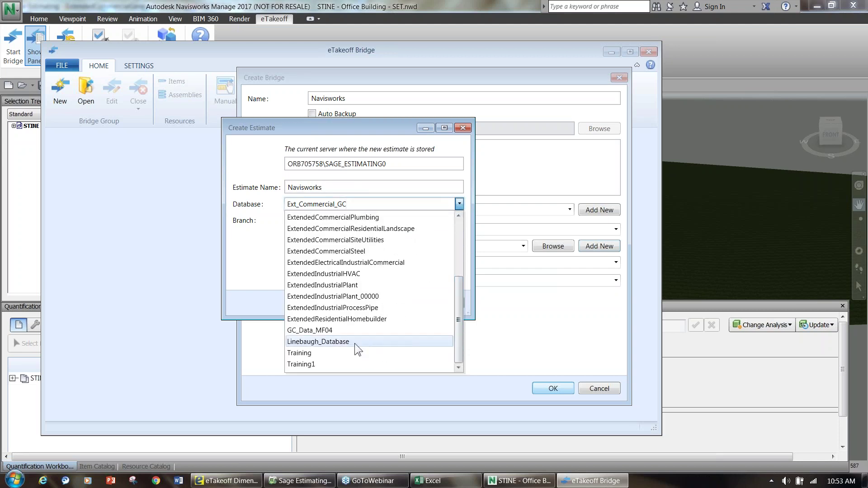
pyautogui.click(343, 329)
pyautogui.click(382, 307)
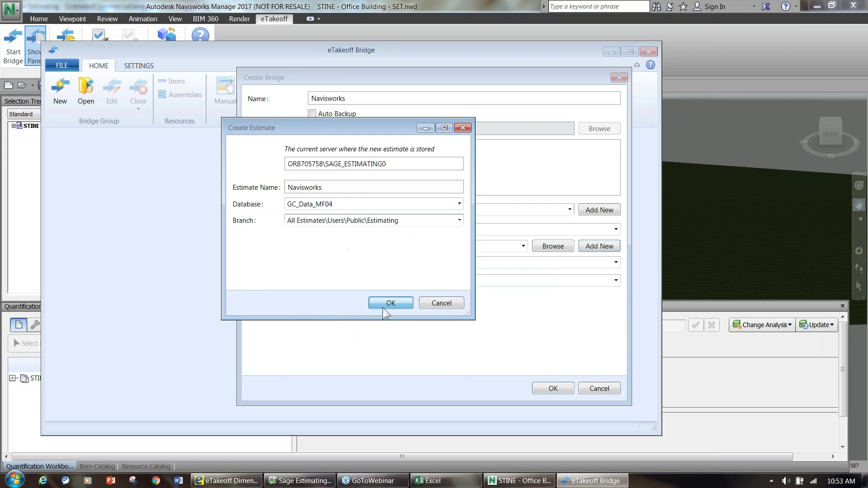
# Select "STINE - Office Building - SET.nwd" as the takeoff project and create the bridge.
pyautogui.click(615, 281)
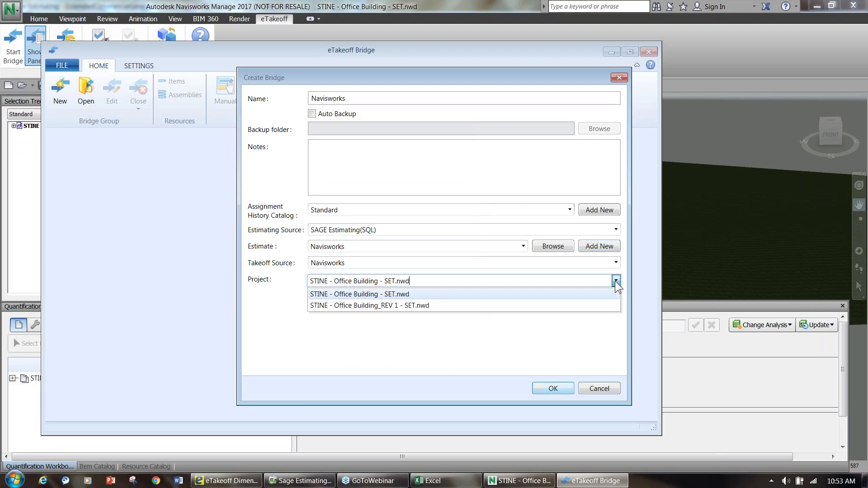
pyautogui.click(416, 294)
pyautogui.click(555, 389)
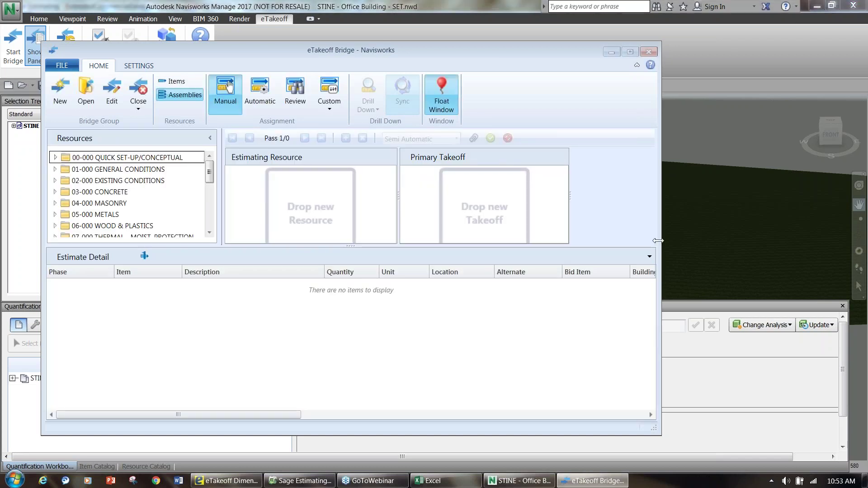
# Narrow the Bridge window, place it beside the Navisworks panels, and switch the Bridge to automatic assignment.
pyautogui.moveTo(657, 240); pyautogui.dragTo(573, 232)
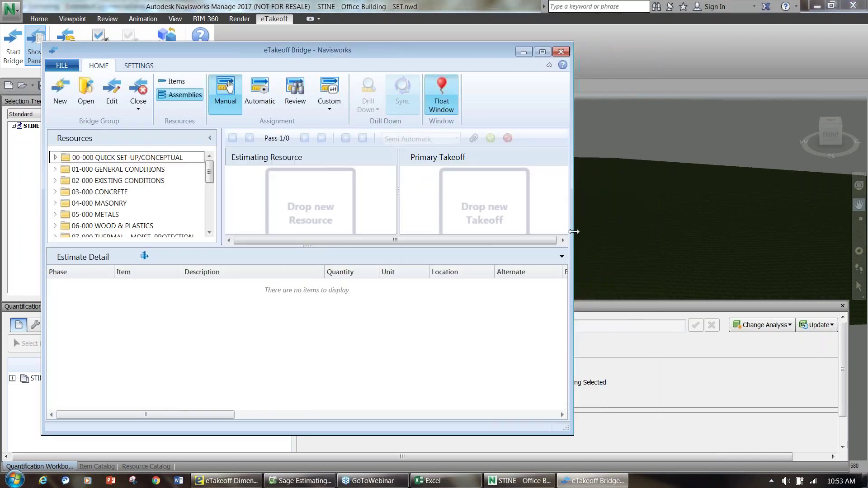
pyautogui.moveTo(354, 50); pyautogui.dragTo(631, 42)
pyautogui.doubleClick(638, 30)
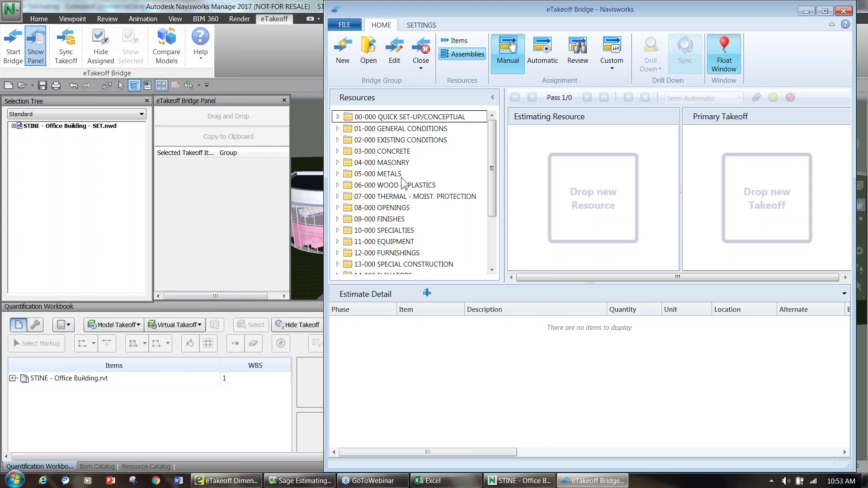
pyautogui.click(545, 65)
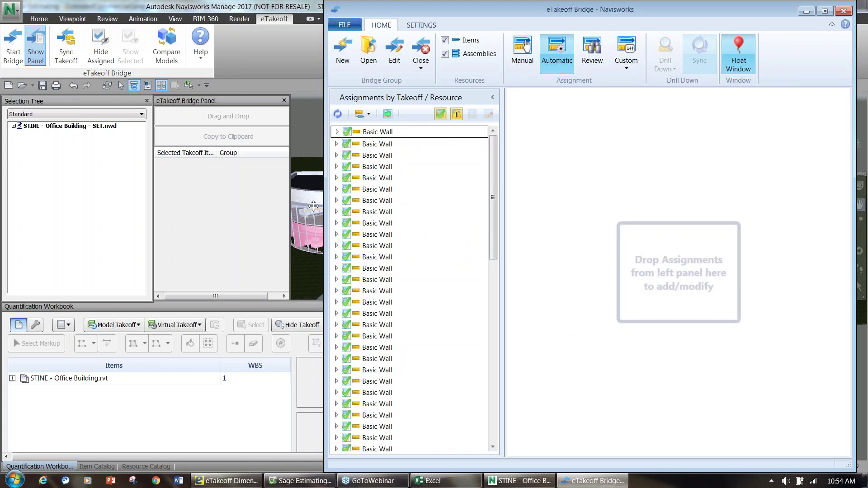
pyautogui.moveTo(716, 19); pyautogui.dragTo(736, 19)
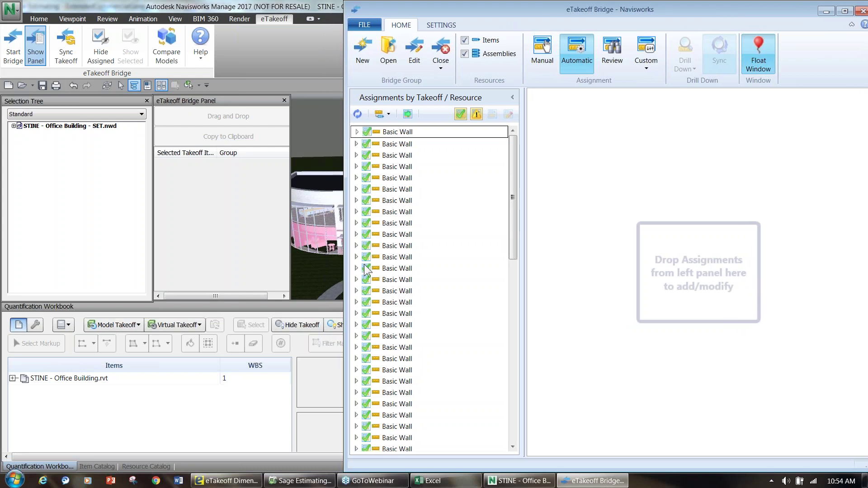
# Assign all listed Basic Wall takeoffs automatically and switch the Bridge to review mode.
pyautogui.click(407, 114)
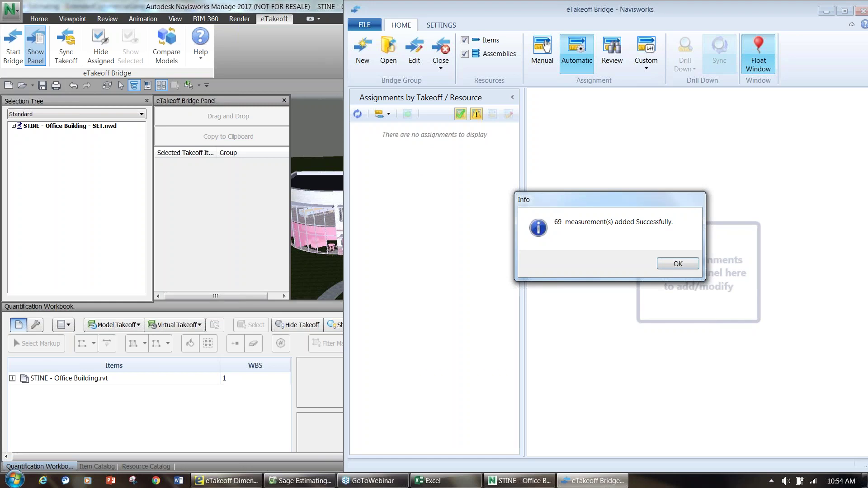
pyautogui.click(676, 265)
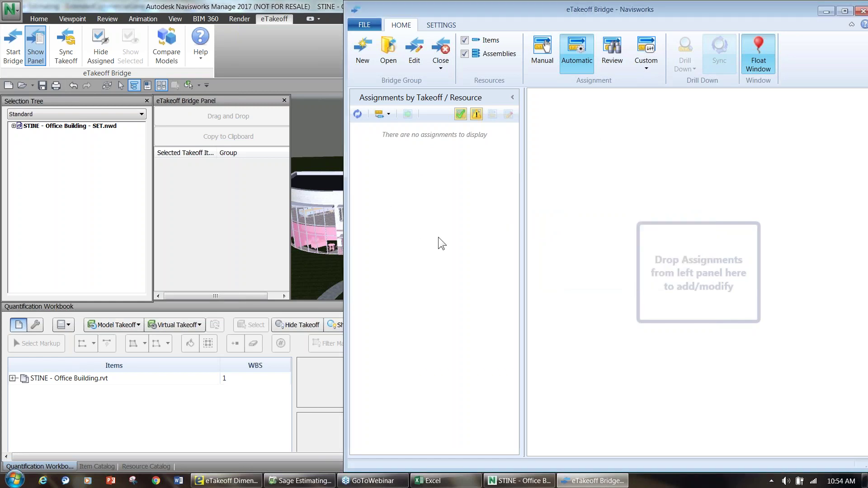
pyautogui.click(611, 59)
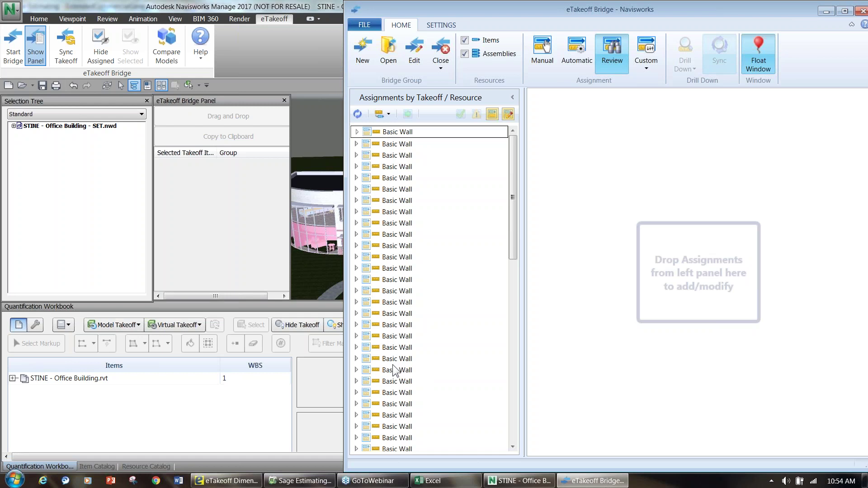
# Minimize the Bridge window, hide the assigned elements in the Navisworks model, and inspect the building without them.
pyautogui.click(823, 14)
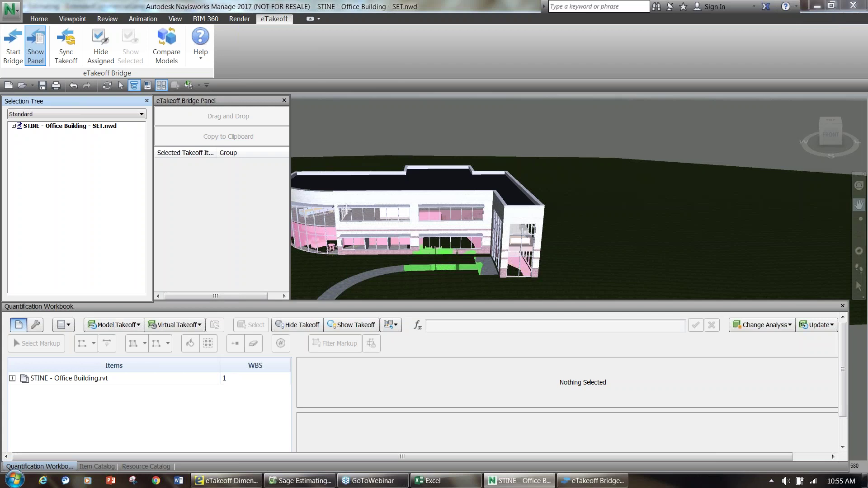
pyautogui.click(99, 55)
pyautogui.moveTo(389, 208); pyautogui.dragTo(442, 187)
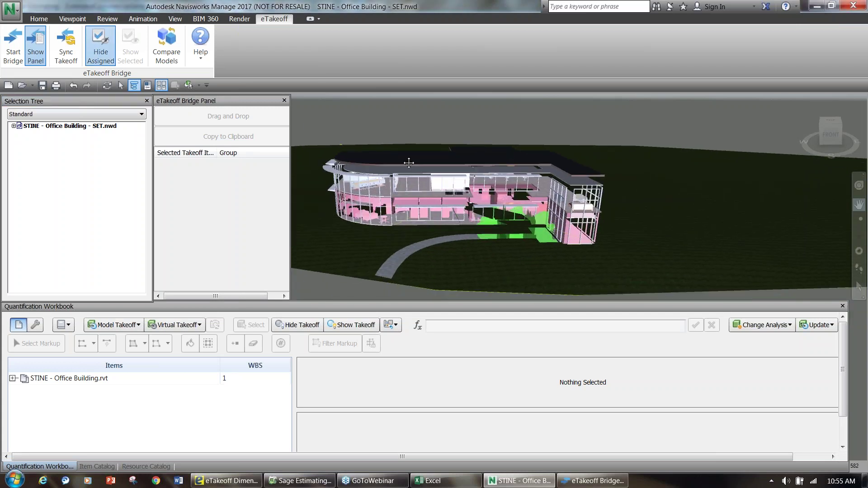
pyautogui.moveTo(443, 206); pyautogui.dragTo(411, 211)
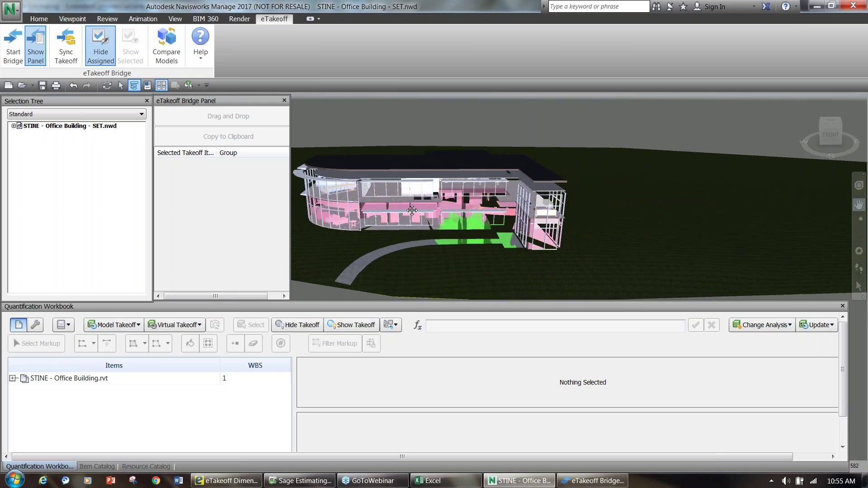
pyautogui.moveTo(412, 210); pyautogui.dragTo(603, 235)
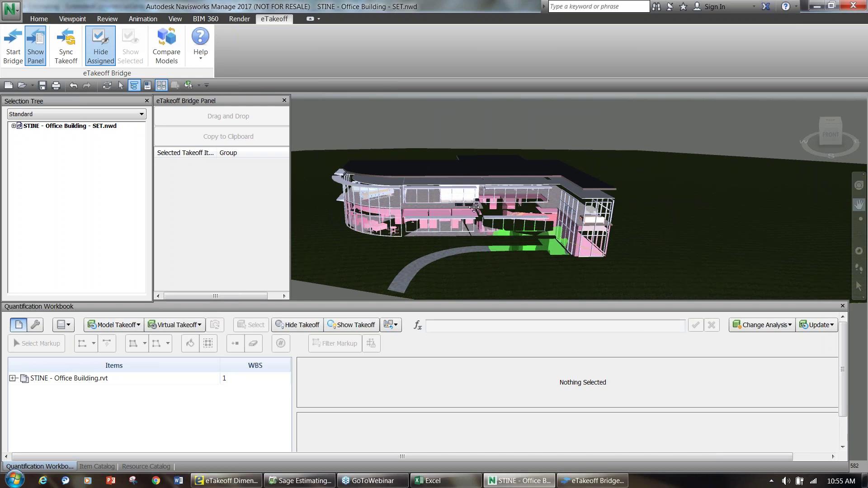
# Run Compare Models on the office building against the revised file "STINE - Office Building_REV 1 - SET.nwd".
pyautogui.click(592, 480)
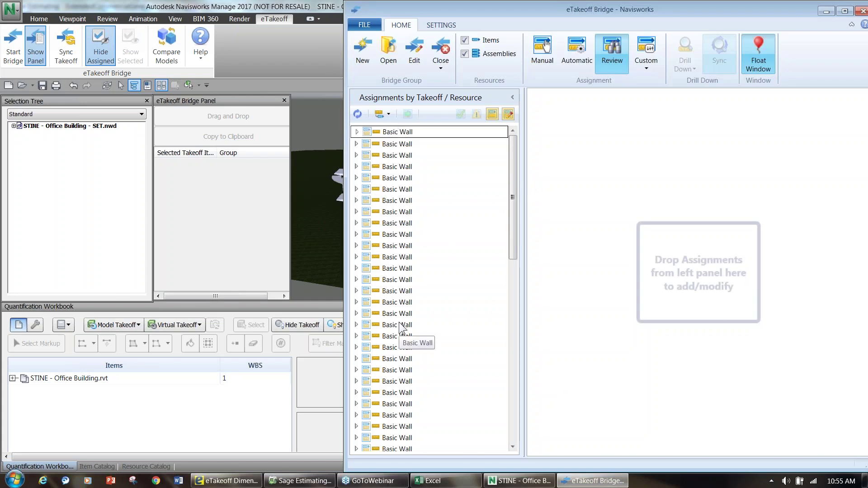
pyautogui.click(826, 12)
pyautogui.click(169, 51)
pyautogui.click(506, 263)
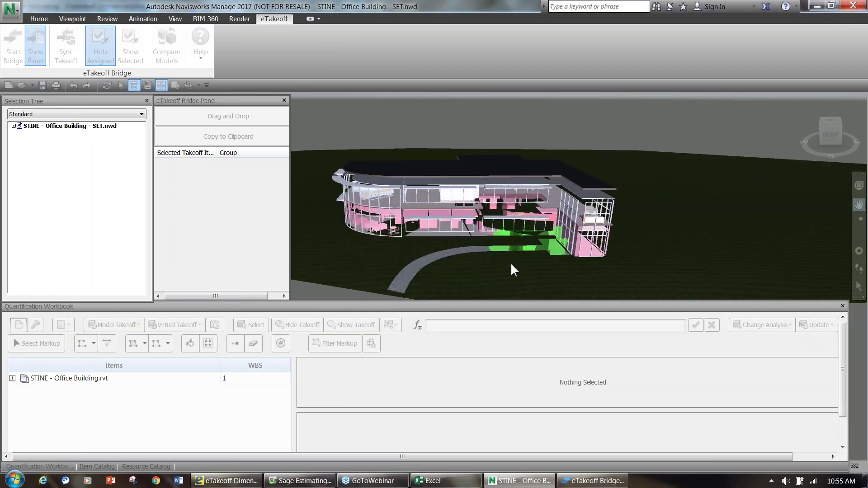
pyautogui.click(805, 437)
pyautogui.click(775, 452)
pyautogui.click(221, 102)
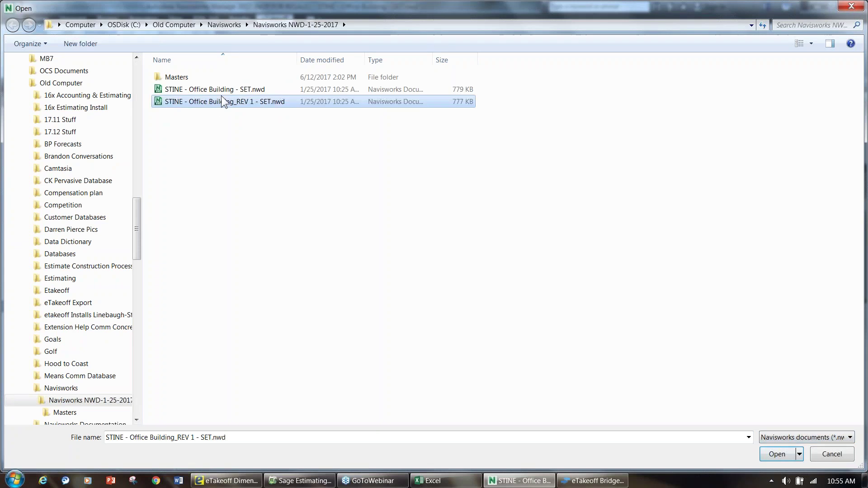
pyautogui.doubleClick(222, 102)
pyautogui.click(484, 292)
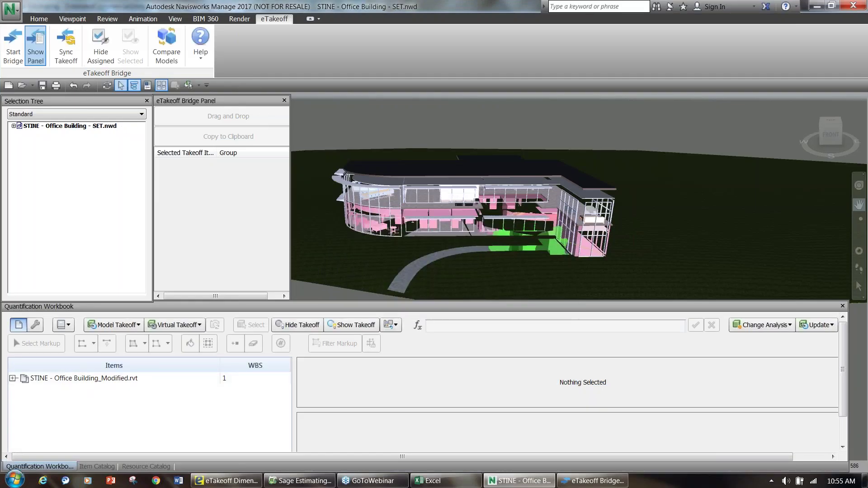
# Expand Level 1 Walls down to the Interior - 4 7/8" Partition basic walls and hide the assigned elements to find unassigned walls.
pyautogui.click(377, 275)
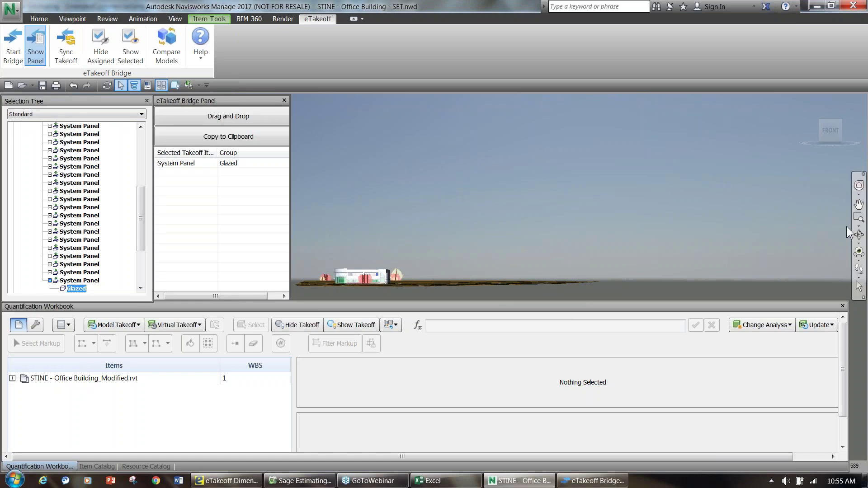
pyautogui.moveTo(364, 276); pyautogui.dragTo(374, 273)
pyautogui.scroll(5, 377, 287)
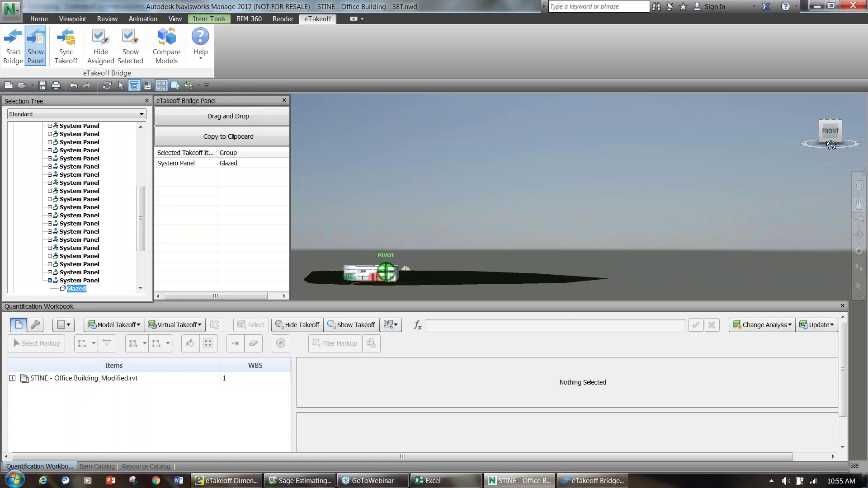
pyautogui.scroll(2, 377, 287)
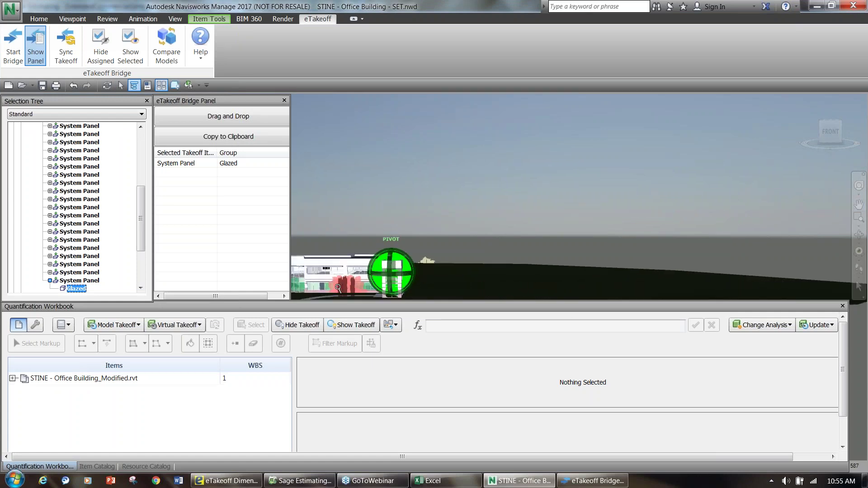
pyautogui.moveTo(356, 281); pyautogui.dragTo(391, 256)
pyautogui.moveTo(140, 218); pyautogui.dragTo(142, 154)
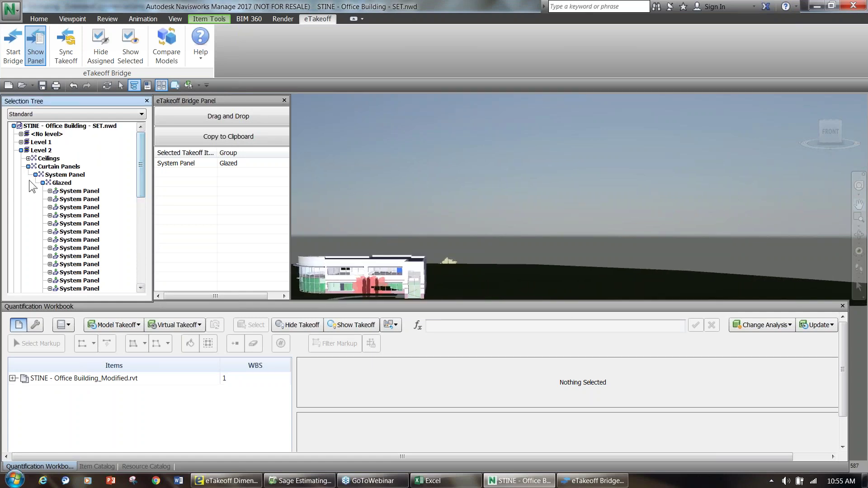
pyautogui.click(20, 150)
pyautogui.click(20, 142)
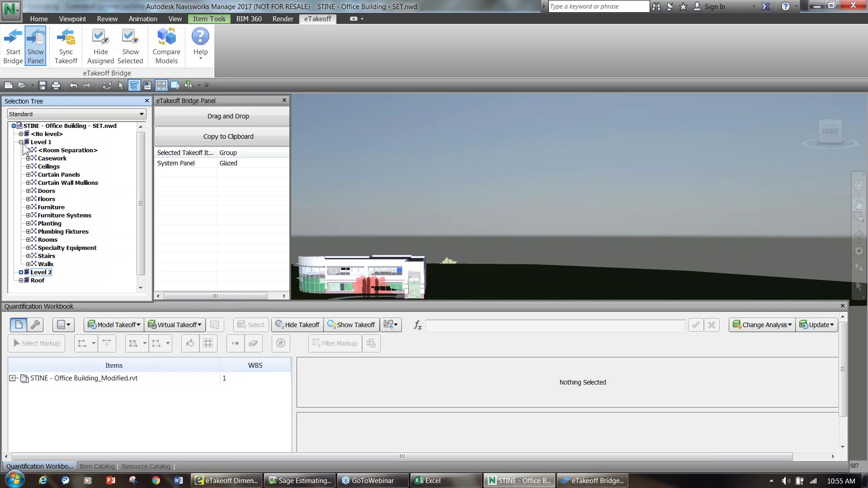
pyautogui.click(28, 264)
pyautogui.click(35, 272)
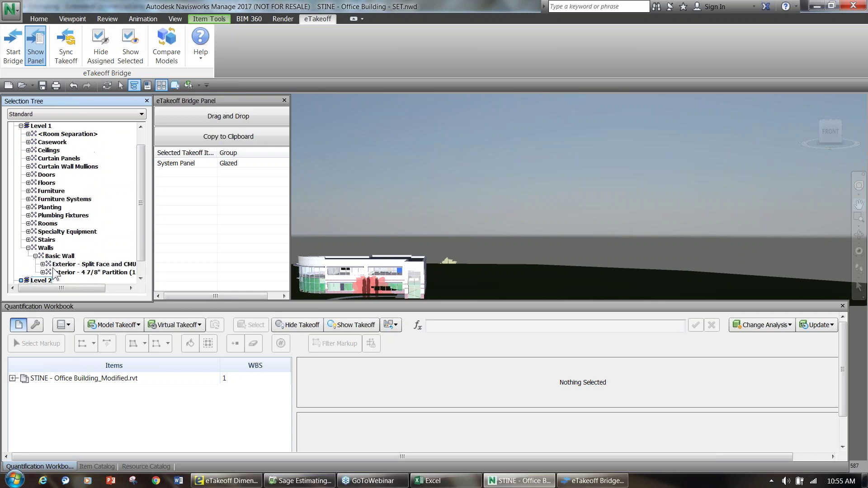
pyautogui.click(43, 272)
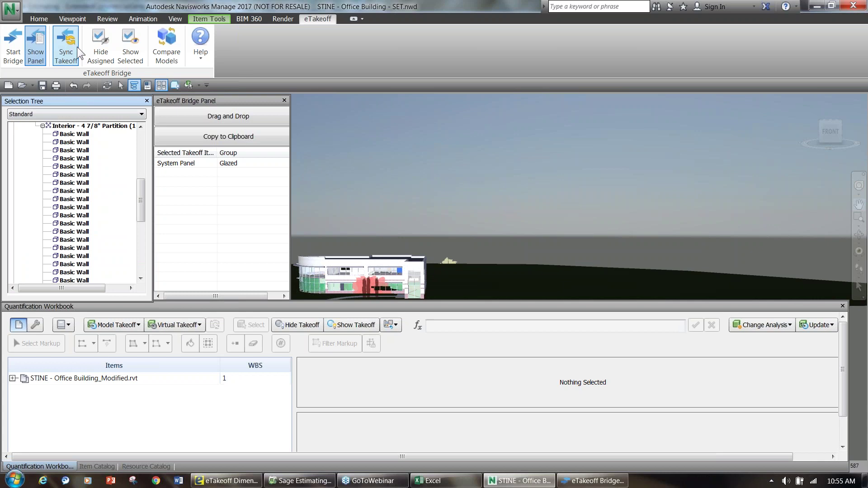
pyautogui.click(96, 47)
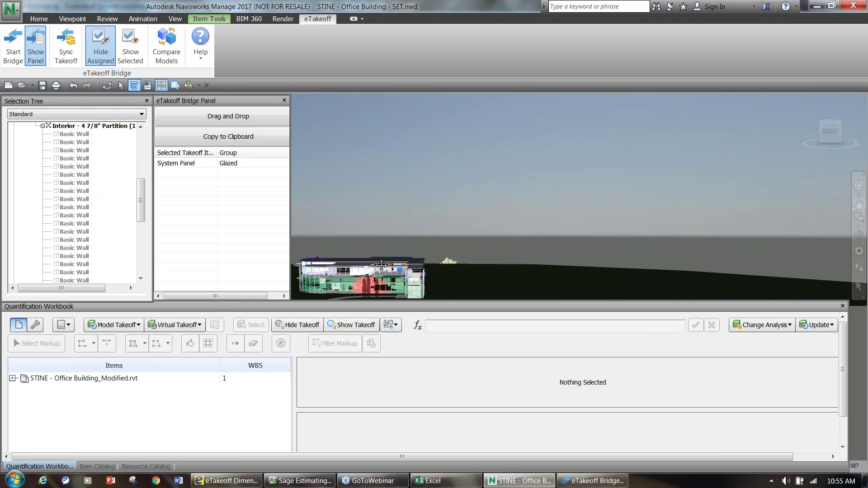
pyautogui.moveTo(144, 213); pyautogui.dragTo(151, 277)
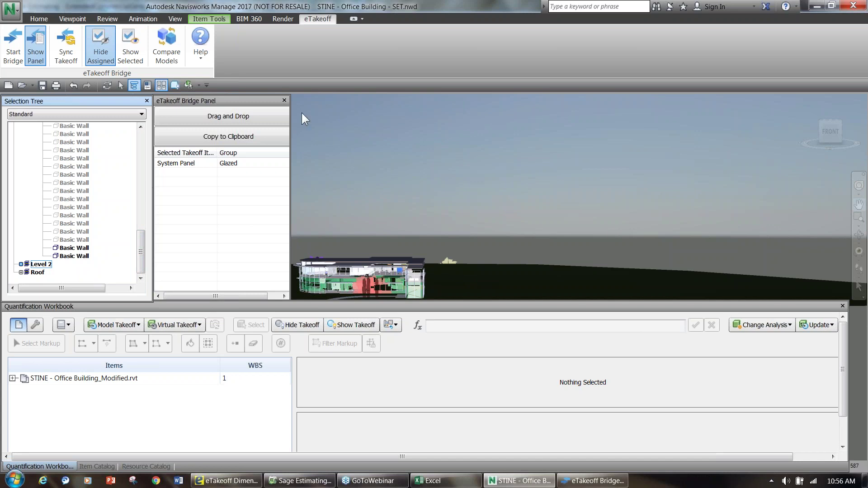
# Return to eTakeoff Bridge, refresh the assignments, and filter the list to only the takeoffs changed by the revision.
pyautogui.click(581, 481)
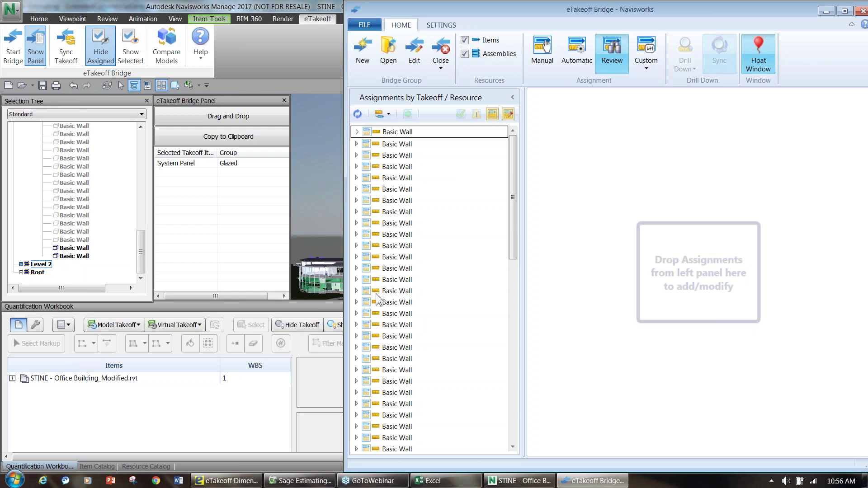
pyautogui.click(357, 114)
pyautogui.click(497, 115)
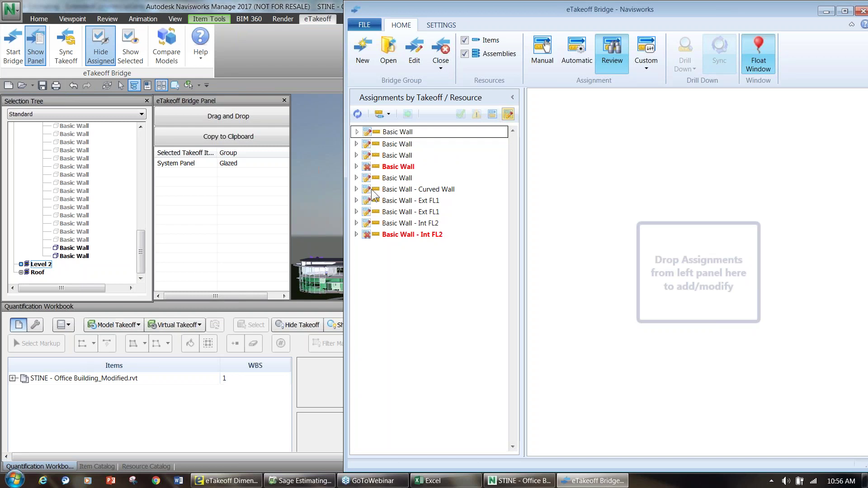
# Review the assigned and takeoff values of the 00-170 Interior 2x4 Stud Walls assembly under the first changed Basic Wall.
pyautogui.click(356, 131)
pyautogui.click(389, 143)
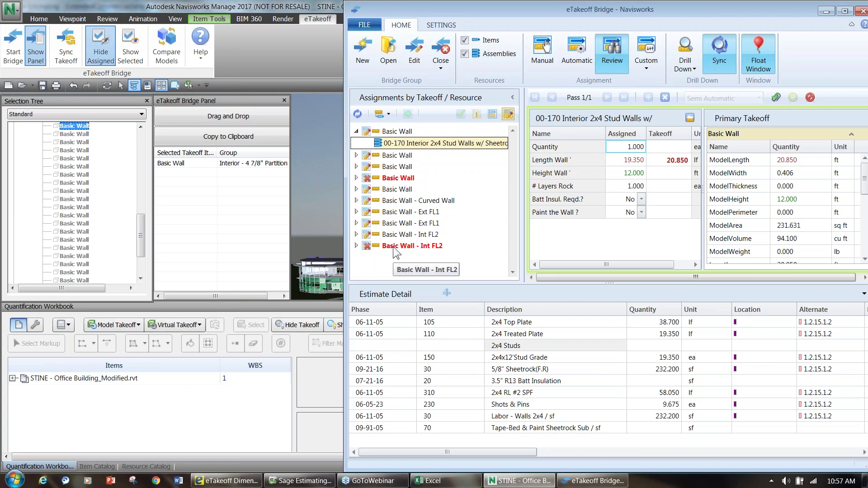
pyautogui.click(825, 11)
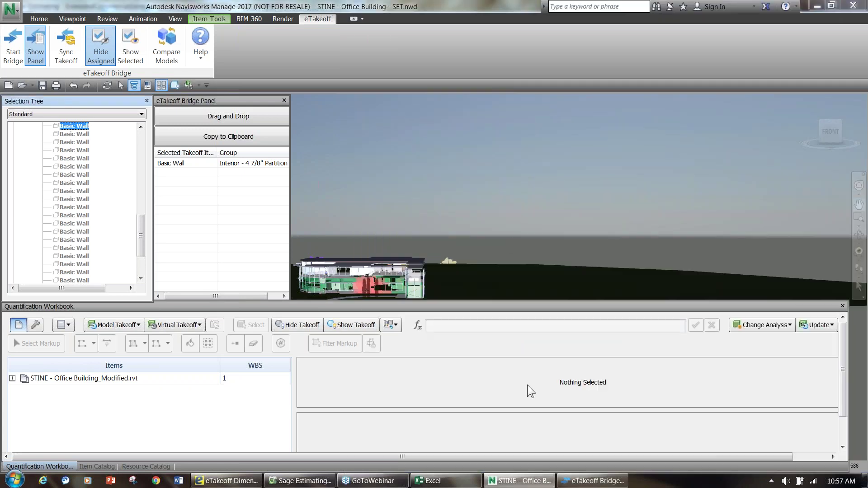
# Switch to Sage Estimating to view the Model Project estimate spreadsheet.
pyautogui.moveTo(330, 279); pyautogui.dragTo(346, 280)
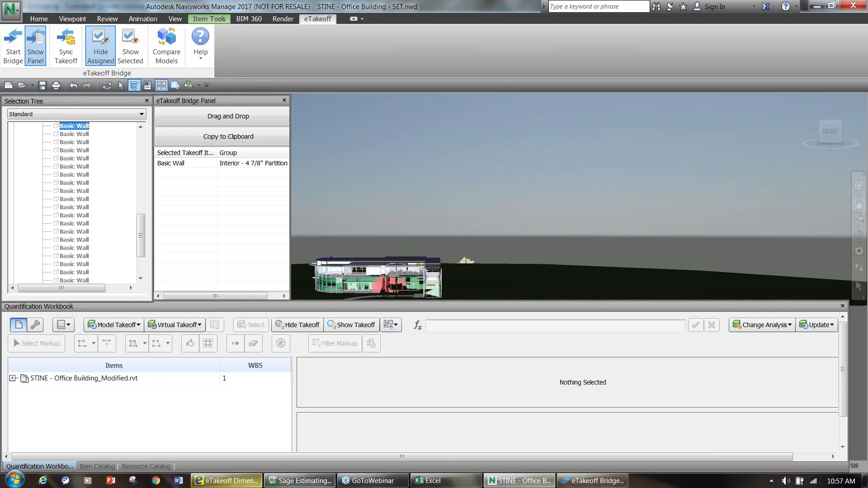
pyautogui.moveTo(302, 484)
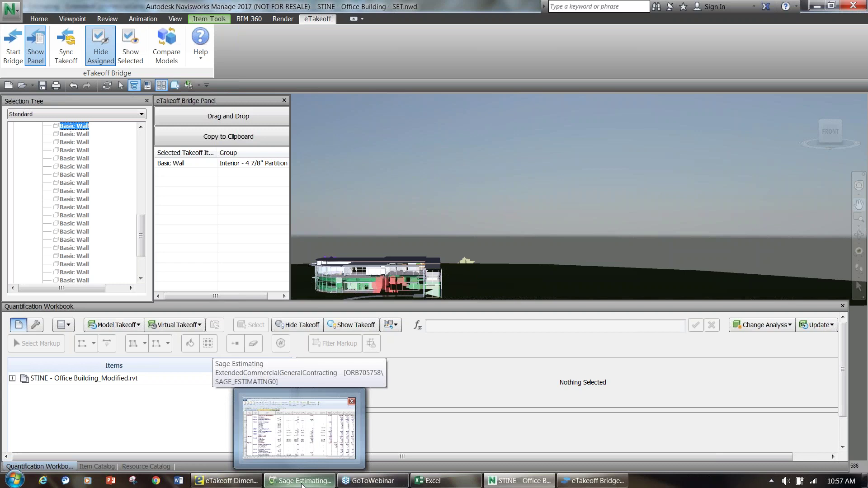
pyautogui.click(301, 485)
pyautogui.click(525, 285)
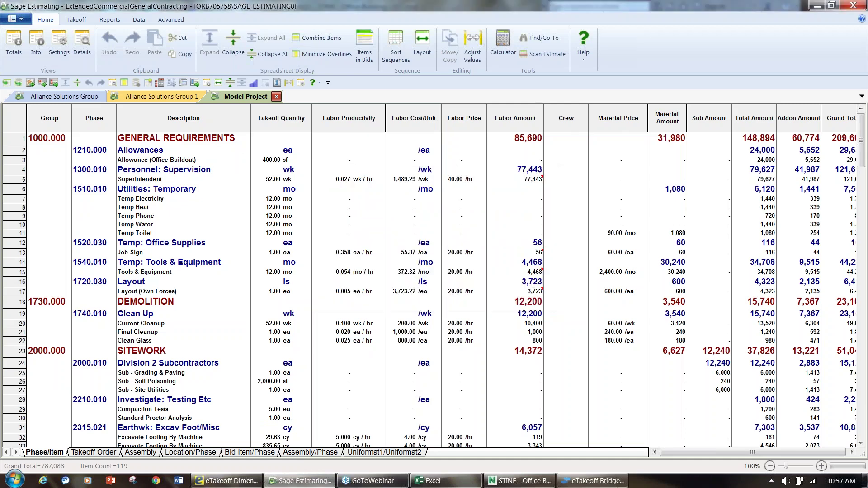